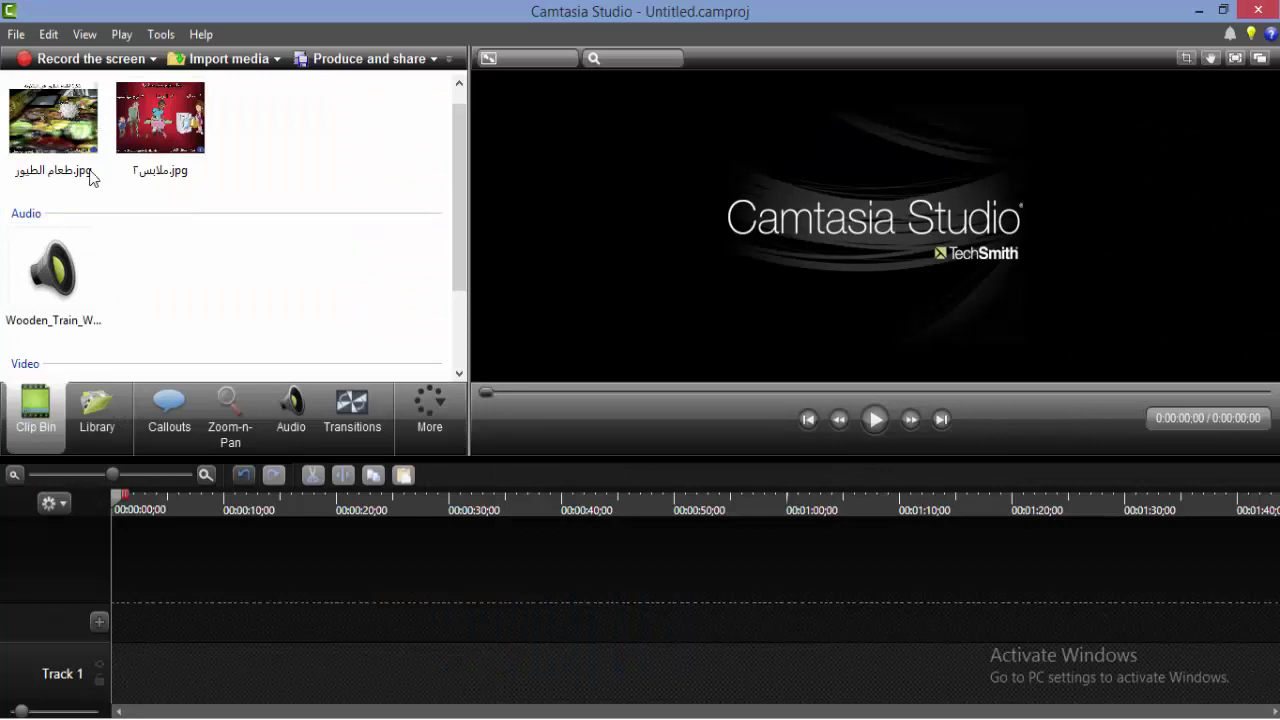
# Step: Examine the images, audio file and video available in the Clip Bin
pyautogui.scroll(-3, 455, 237)
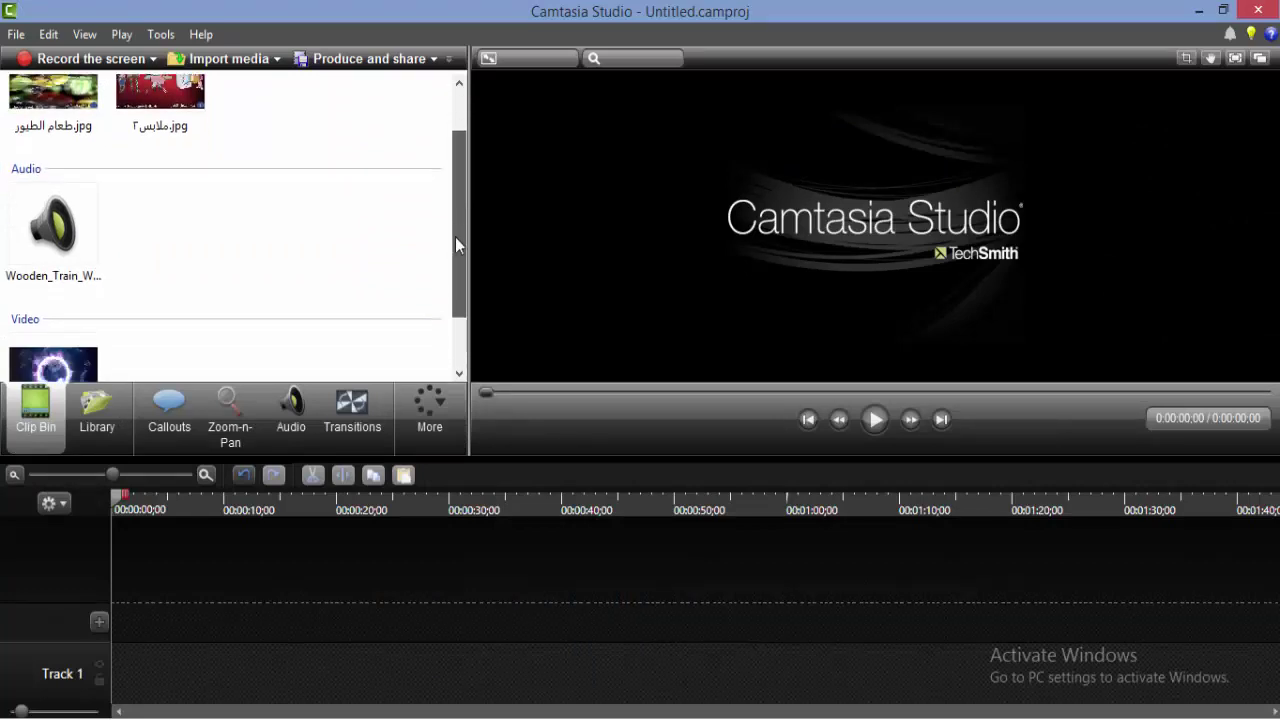
pyautogui.scroll(4, 450, 98)
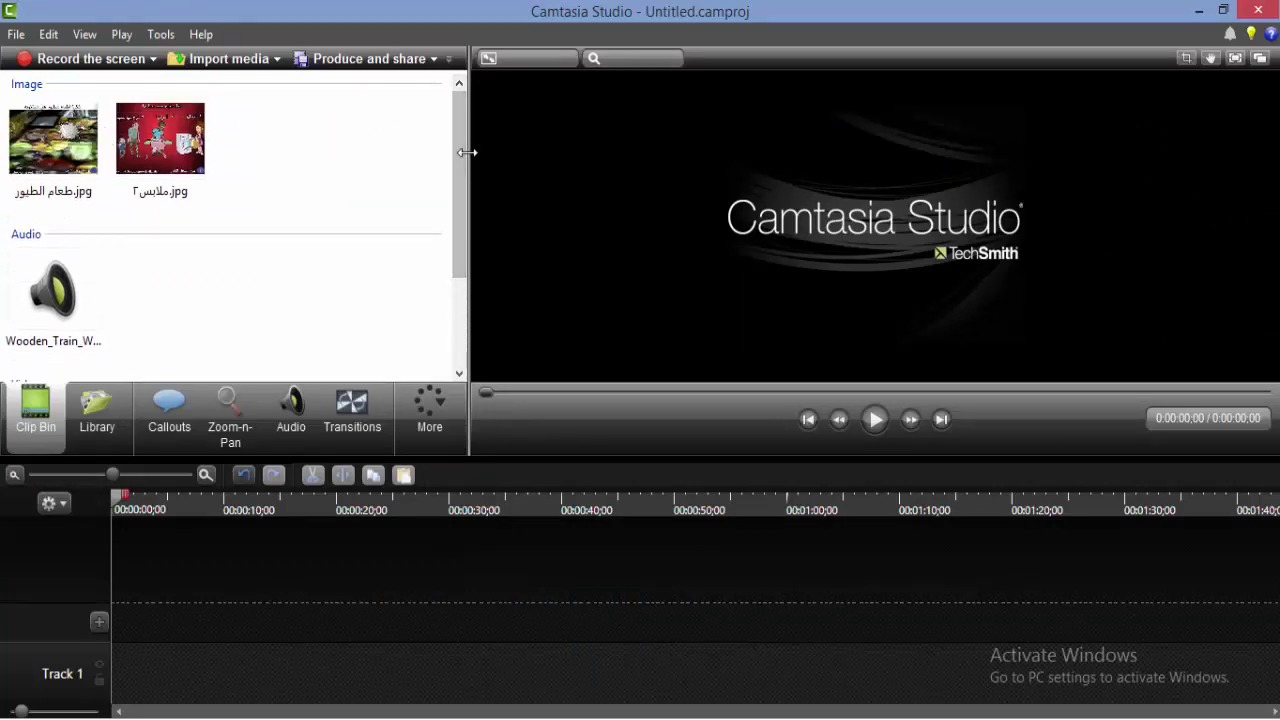
pyautogui.scroll(-1, 126, 247)
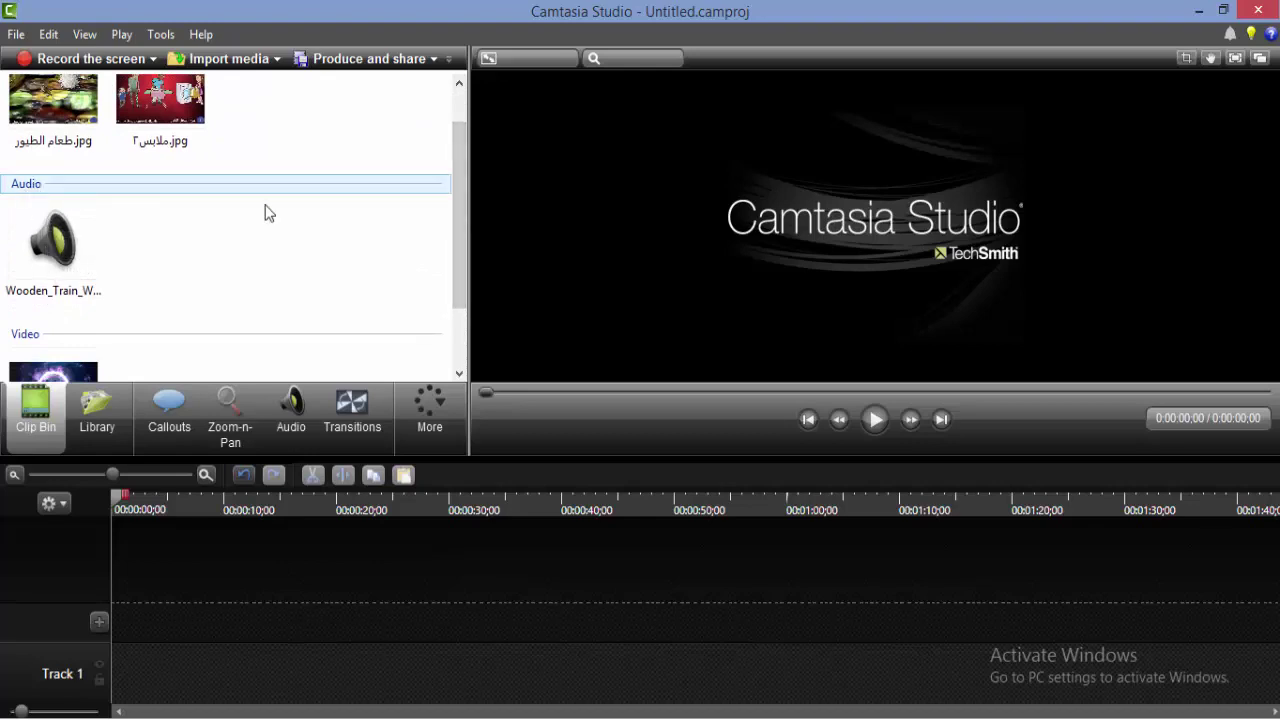
pyautogui.scroll(-2, 462, 320)
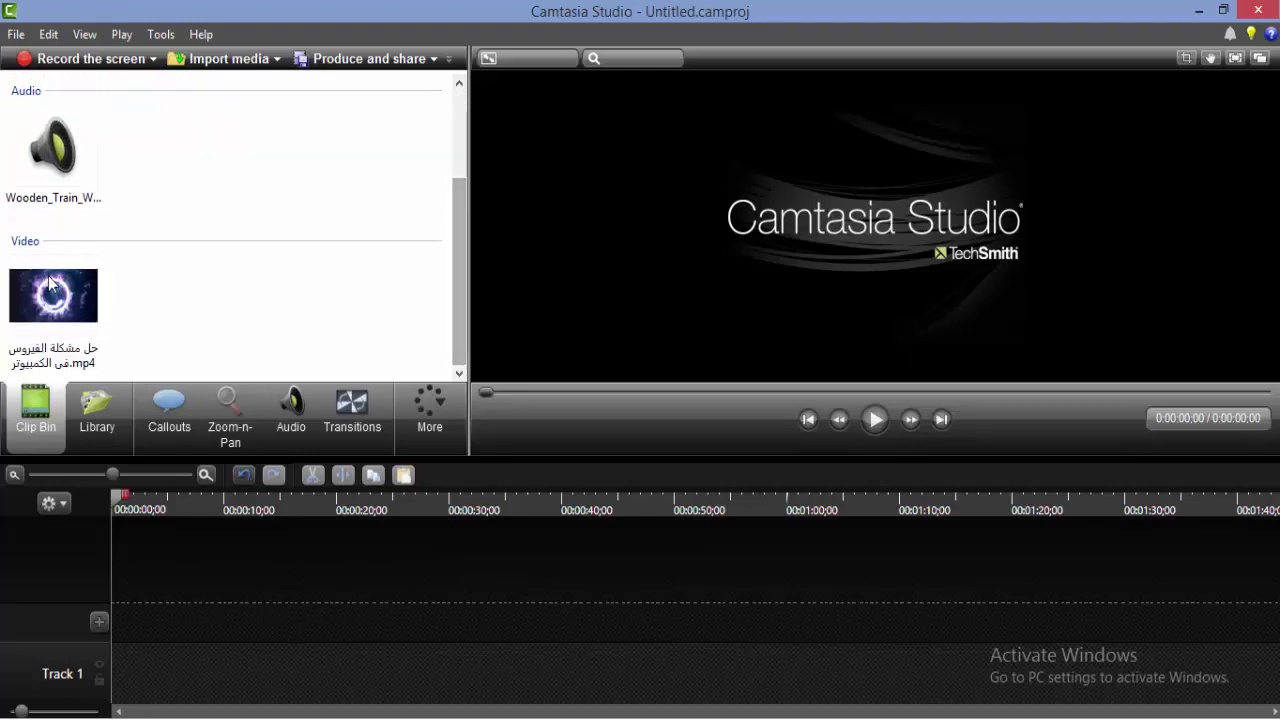
pyautogui.scroll(1, 468, 275)
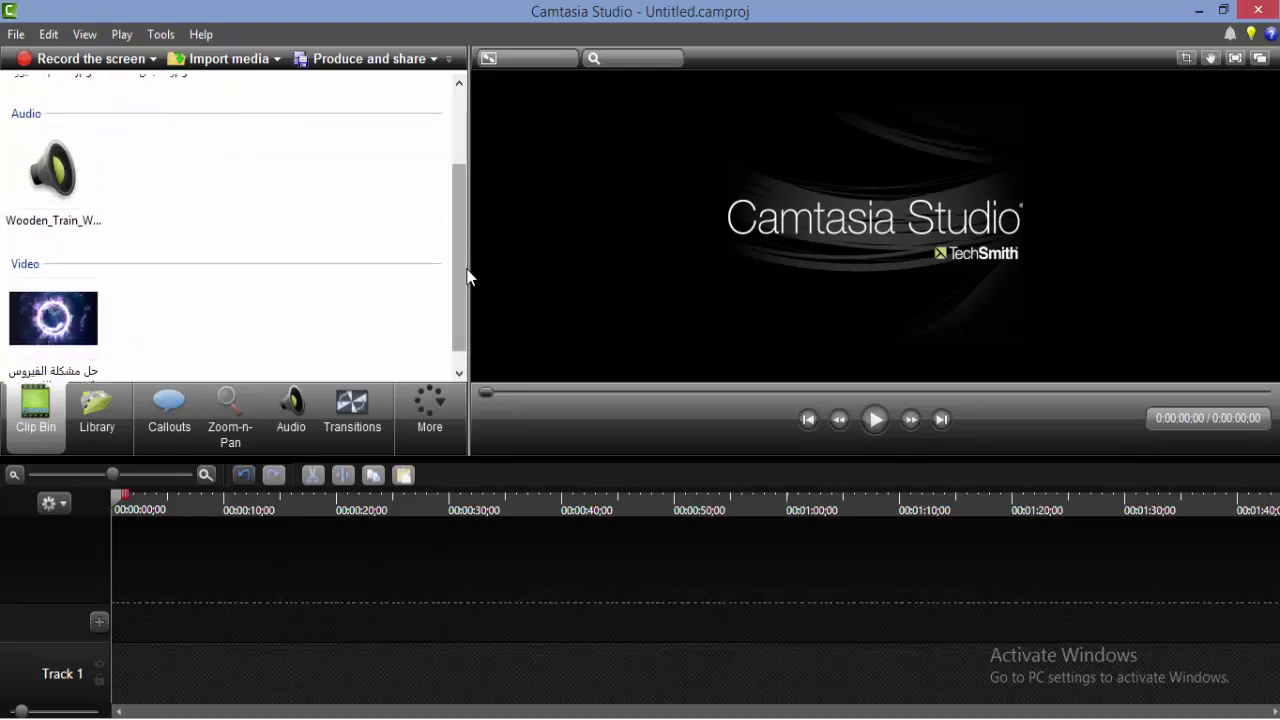
pyautogui.scroll(2, 458, 210)
pyautogui.scroll(-3, 462, 260)
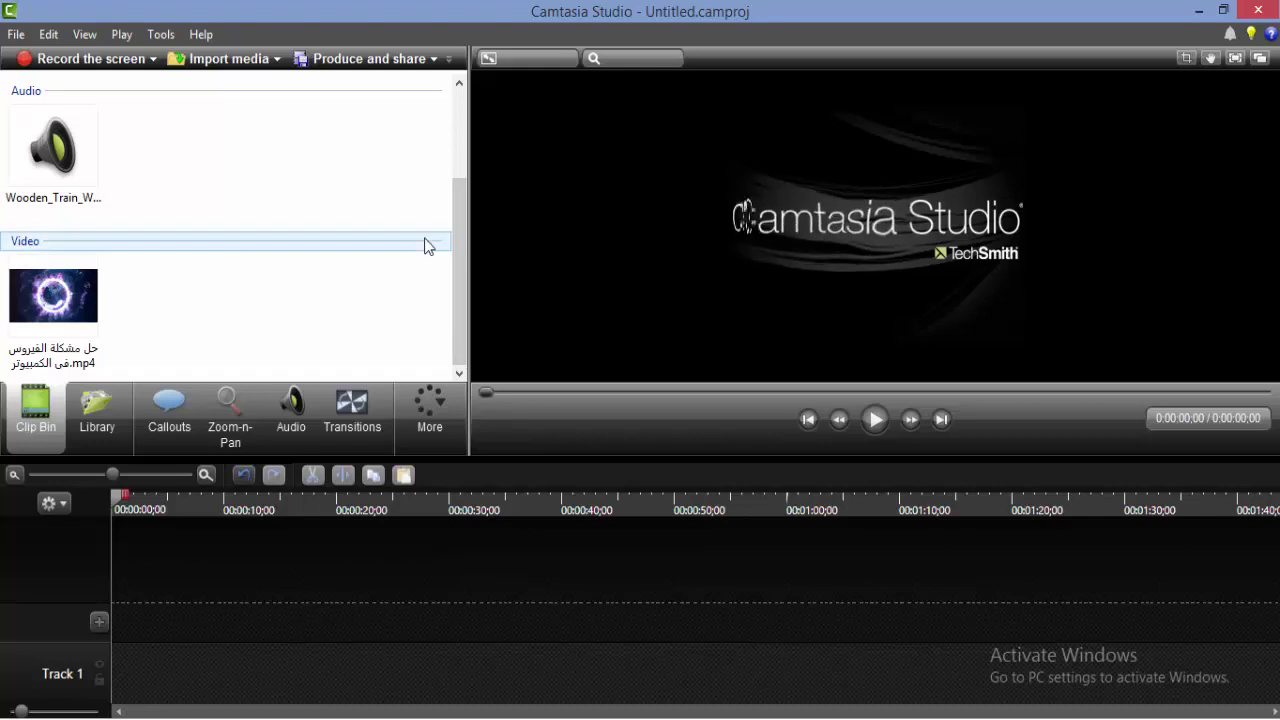
pyautogui.moveTo(459, 262); pyautogui.dragTo(448, 310)
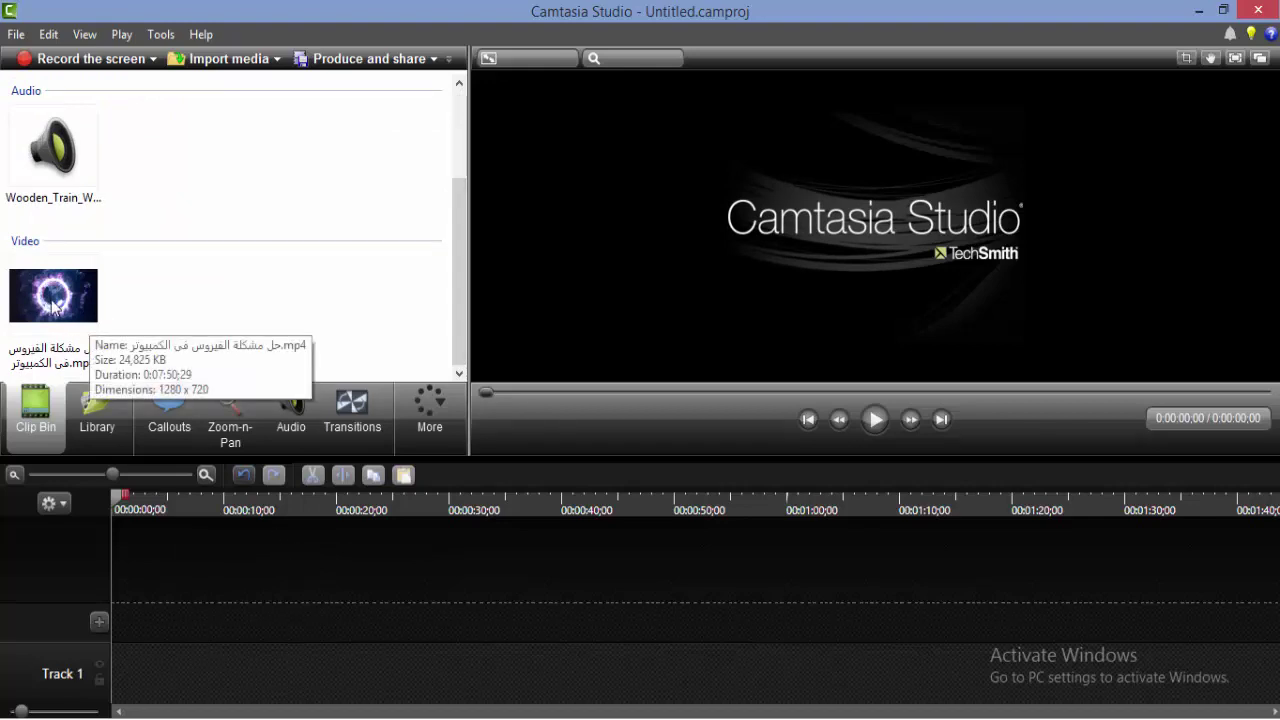
# Step: Place the video at the start of Track 1 and Wooden_Train_Whistle.mp3 on Track 2 at about 25 seconds
pyautogui.moveTo(92, 340); pyautogui.dragTo(152, 656)
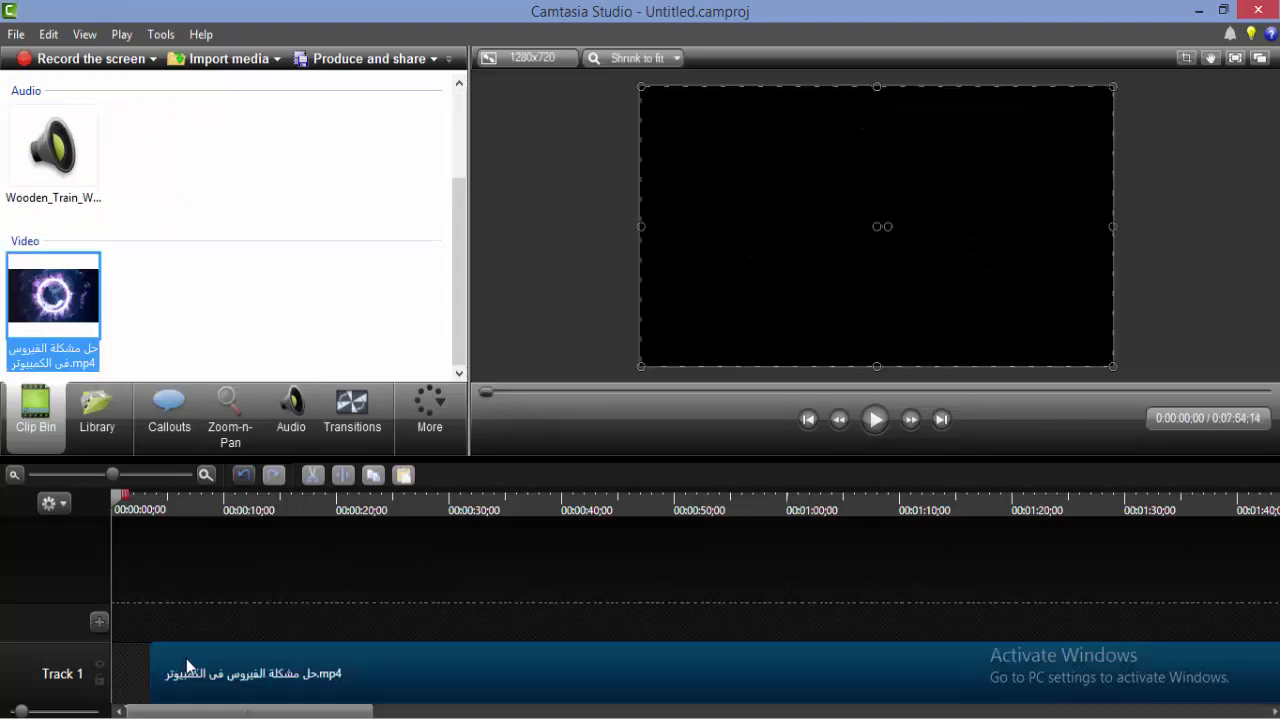
pyautogui.click(361, 357)
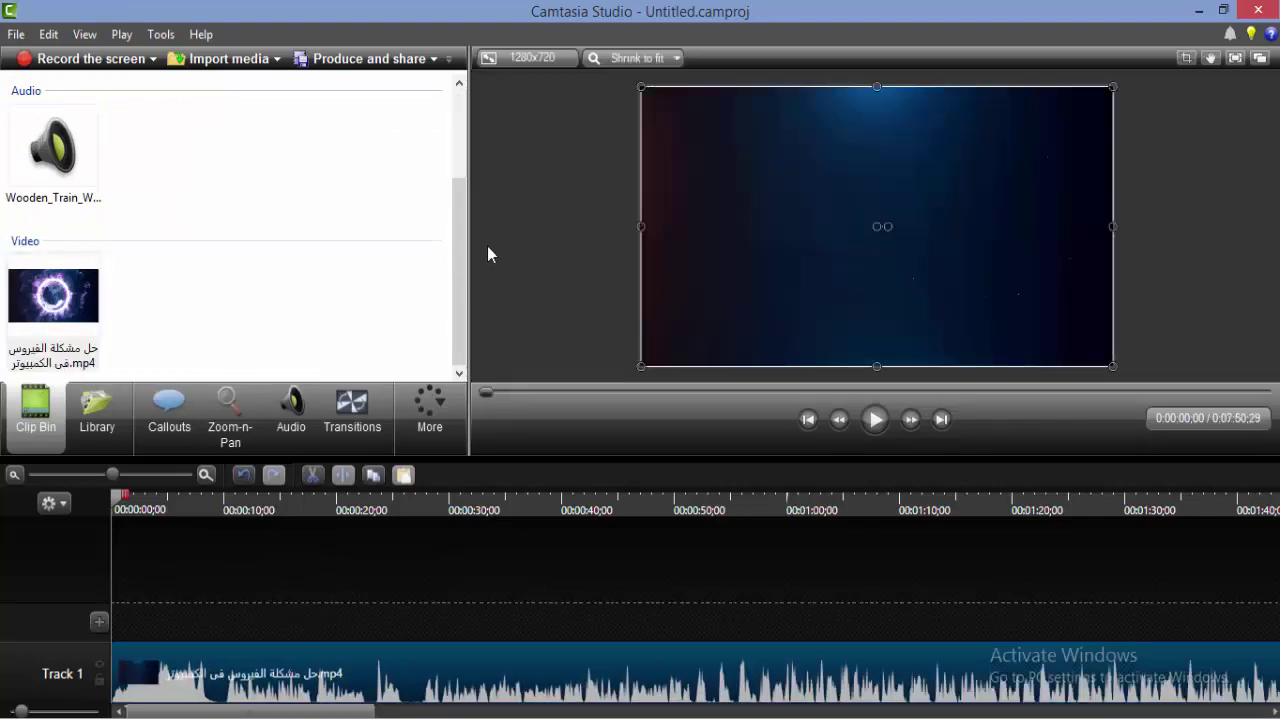
pyautogui.moveTo(457, 249); pyautogui.dragTo(452, 180)
pyautogui.click(70, 290)
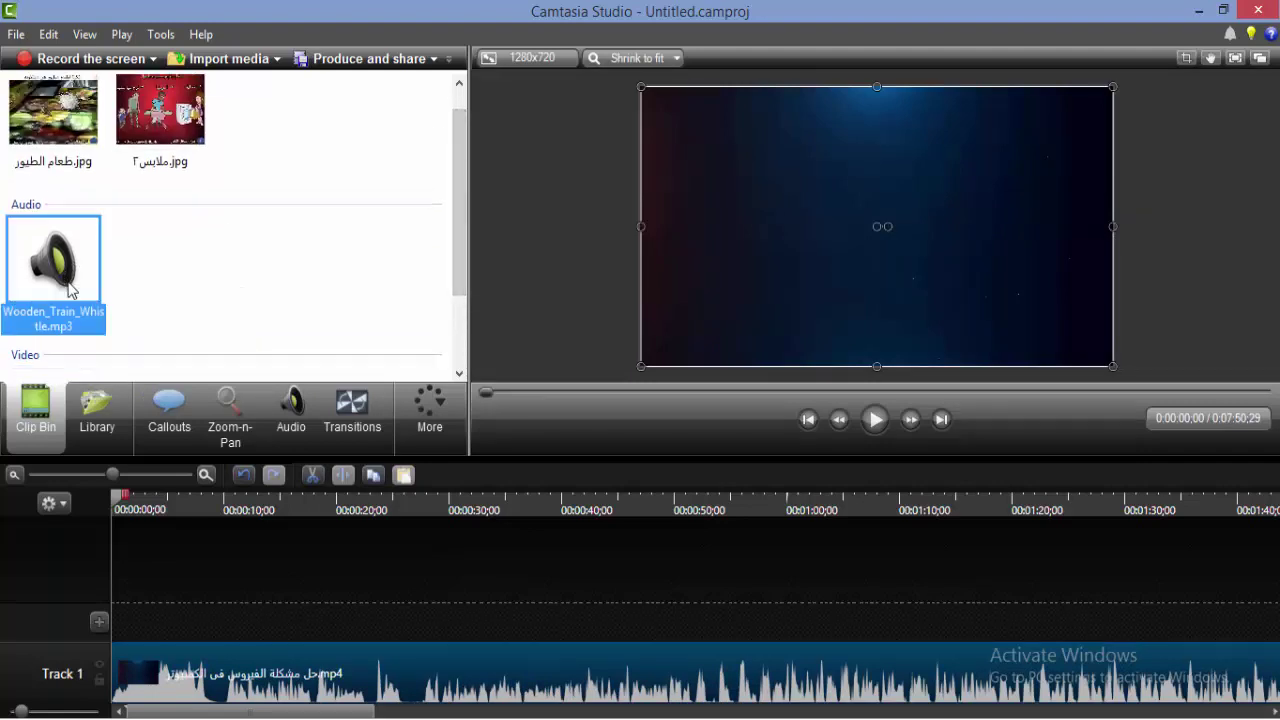
pyautogui.moveTo(390, 618); pyautogui.dragTo(390, 618)
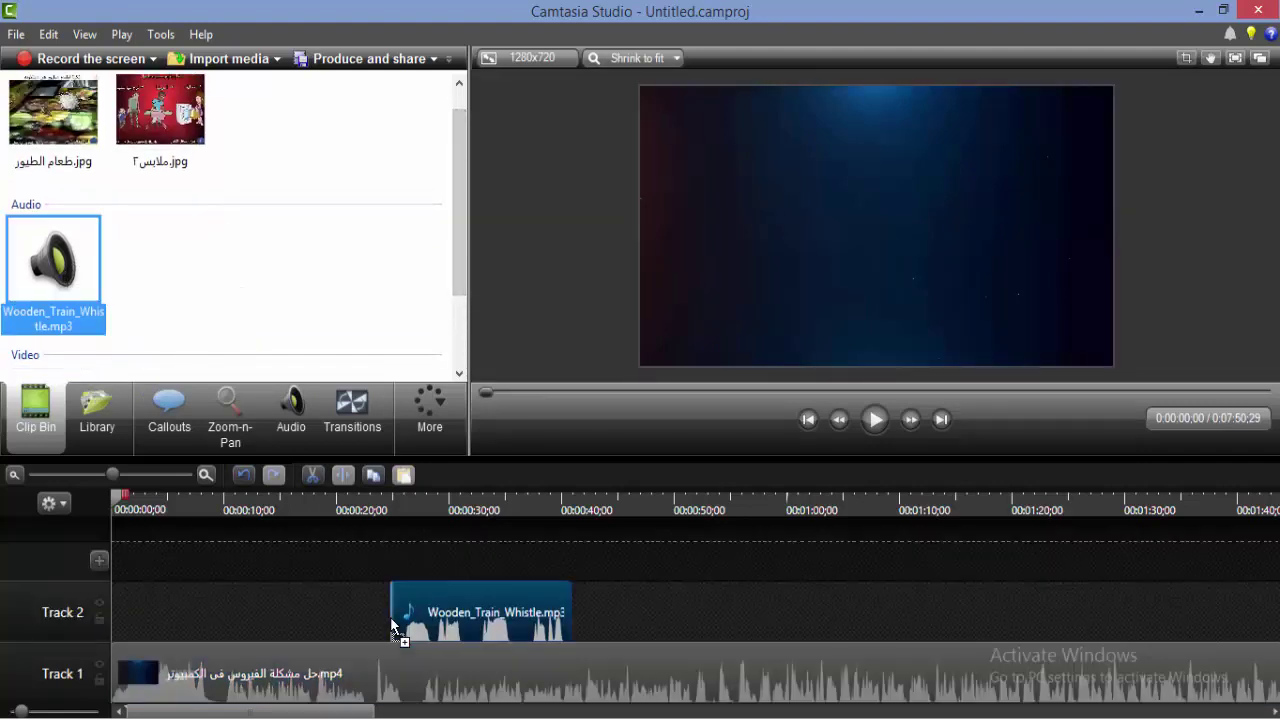
# Step: Add both JPG images to Track 2 at about 53 seconds and move the playhead to their end at 0:01:03;08
pyautogui.moveTo(257, 152); pyautogui.dragTo(80, 120)
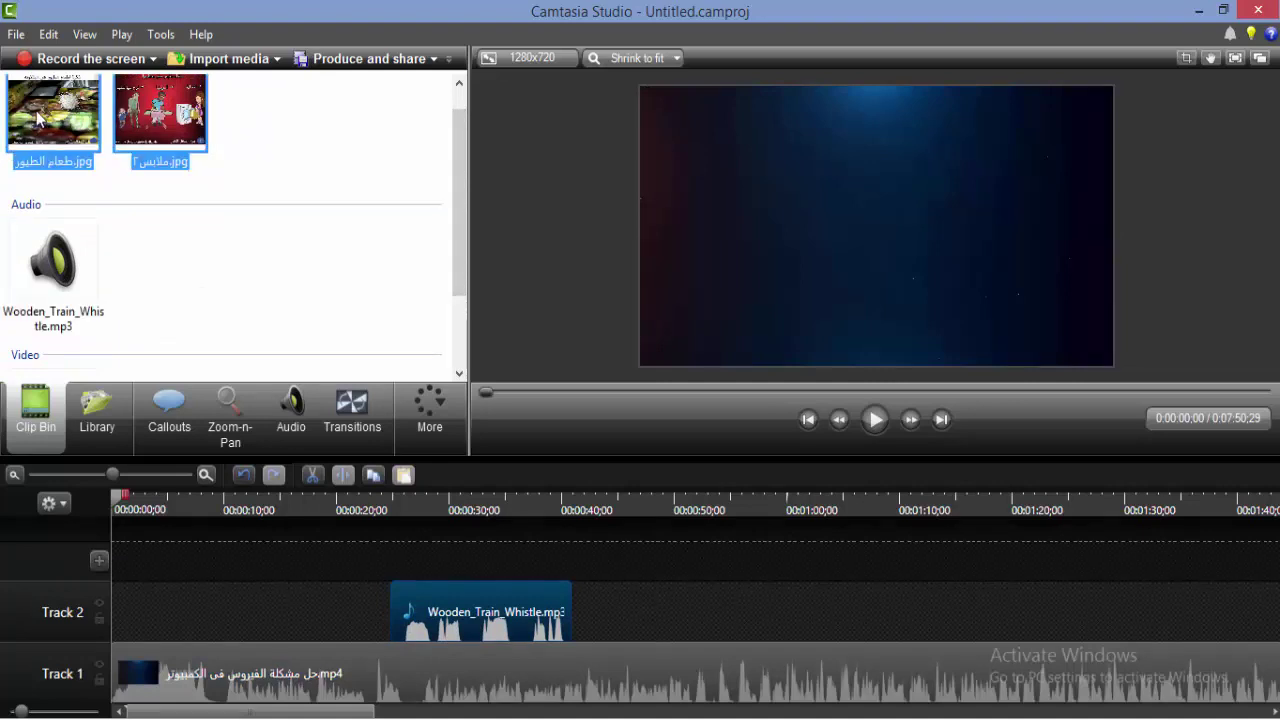
pyautogui.moveTo(160, 110); pyautogui.dragTo(712, 604)
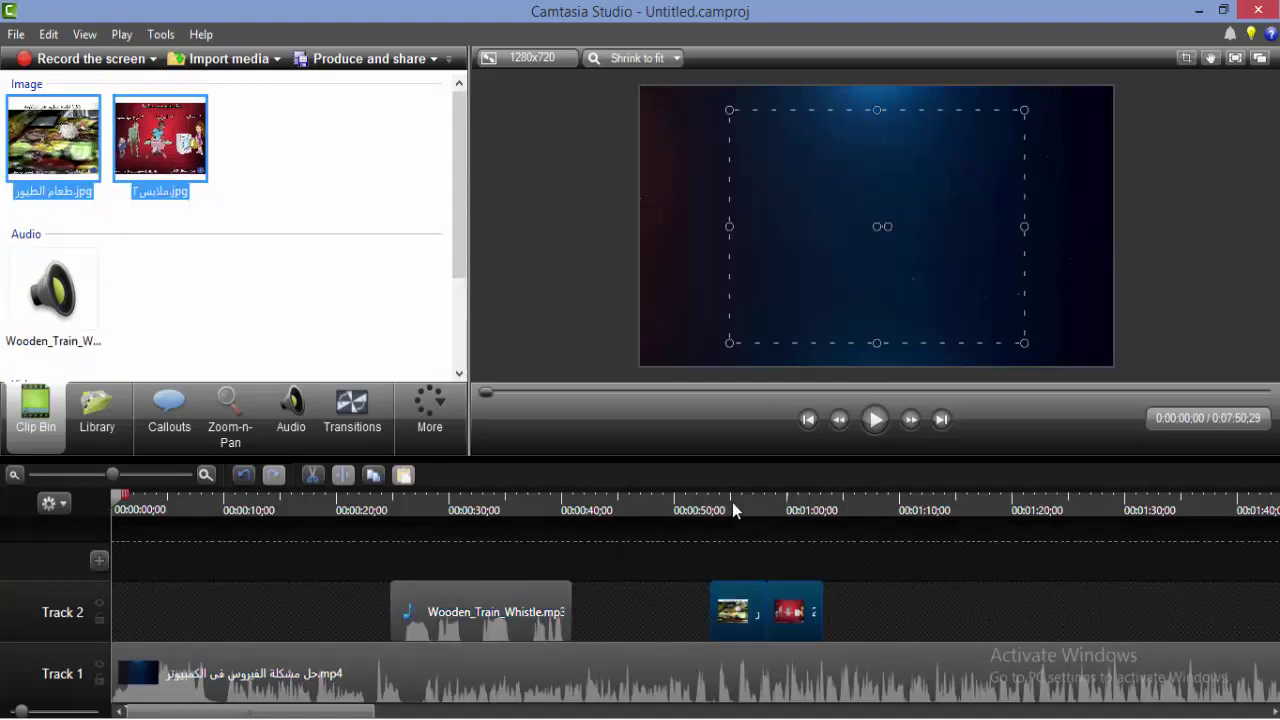
pyautogui.moveTo(700, 500); pyautogui.dragTo(823, 502)
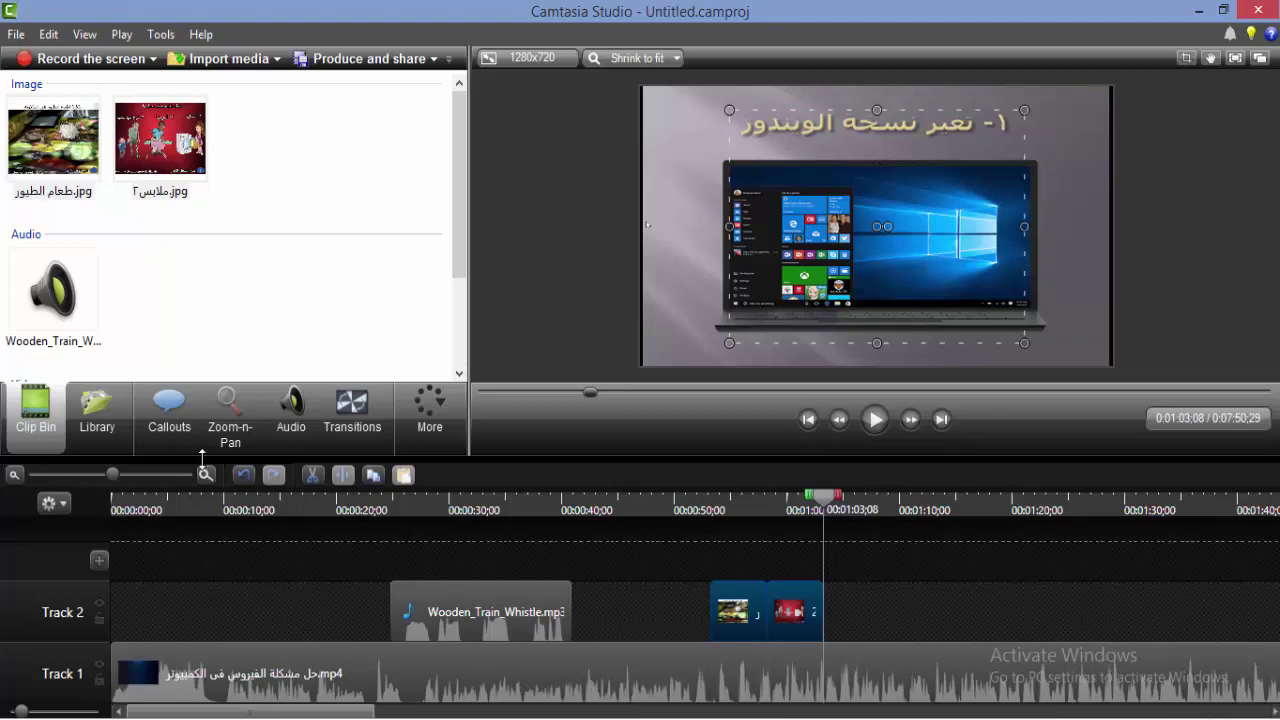
# Step: Move the train whistle audio on Track 2 to about 0:04:40 and place the two images a little after it
pyautogui.click(9, 484)
pyautogui.click(9, 484)
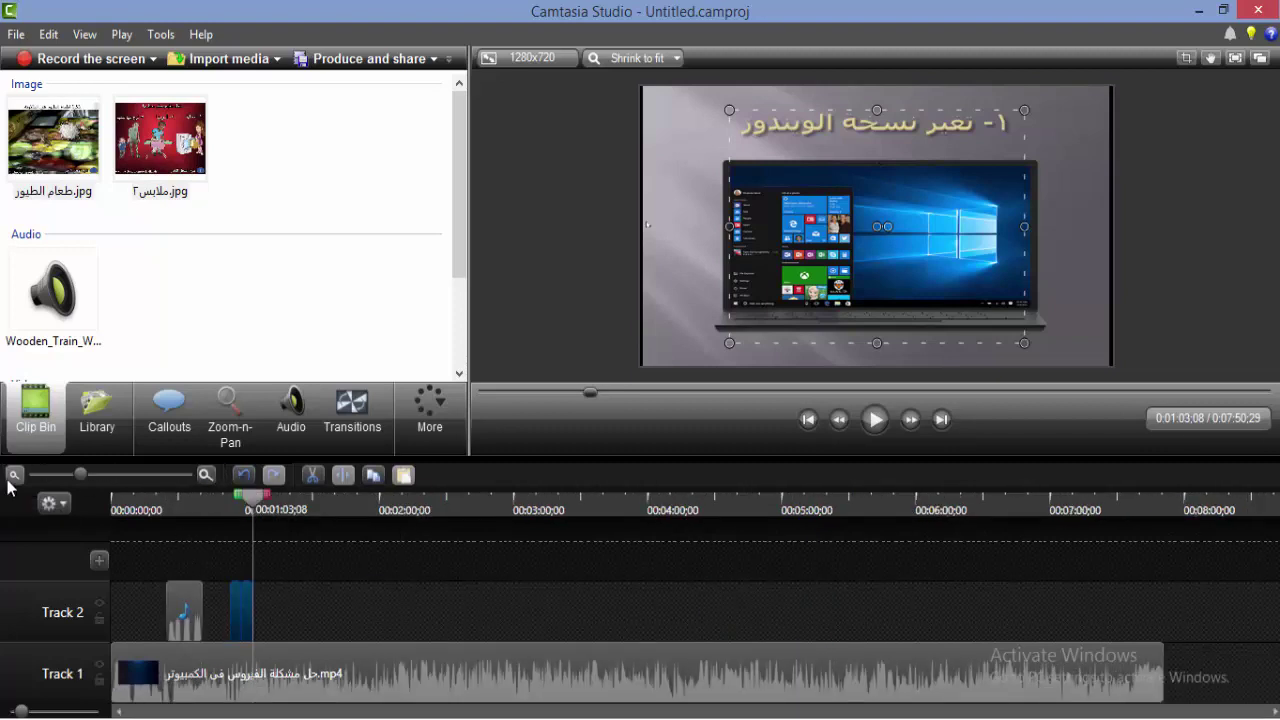
pyautogui.click(9, 484)
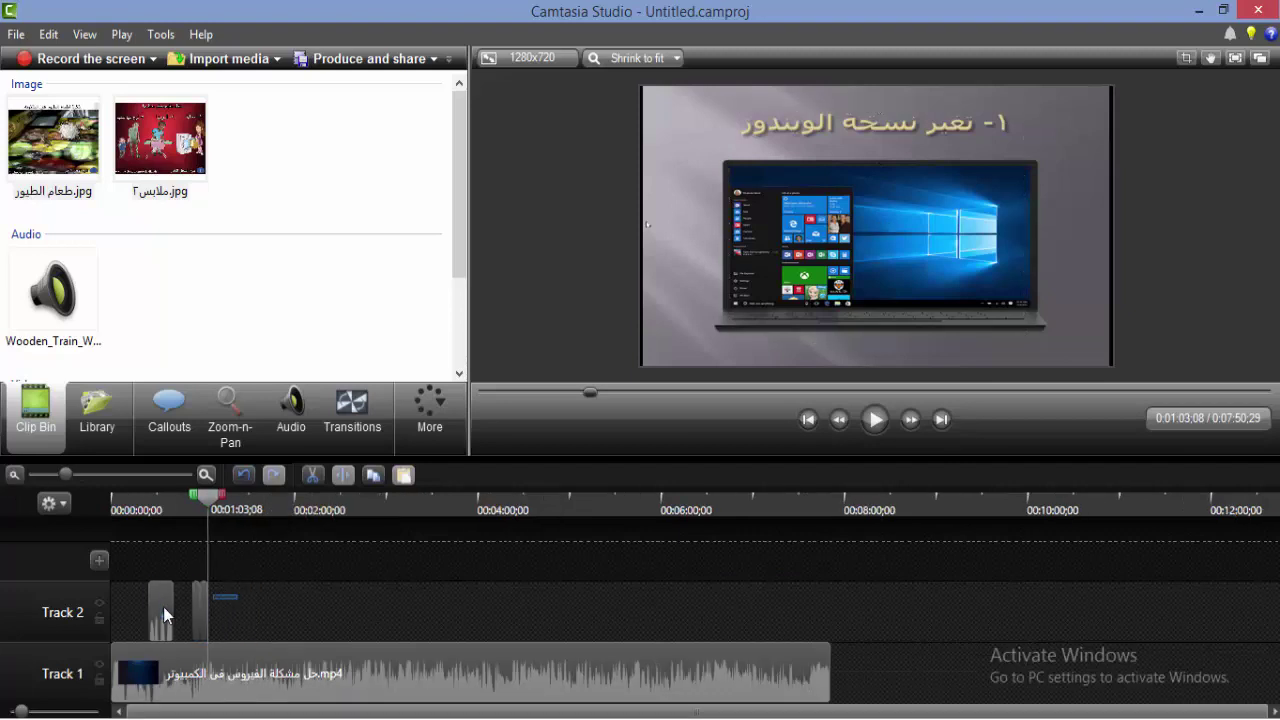
pyautogui.keyDown('ctrl'); pyautogui.click(155, 614); pyautogui.keyUp('ctrl')
pyautogui.moveTo(155, 614); pyautogui.dragTo(542, 614)
pyautogui.click(679, 590)
pyautogui.moveTo(645, 598); pyautogui.dragTo(551, 648)
pyautogui.click(598, 621)
pyautogui.click(585, 610)
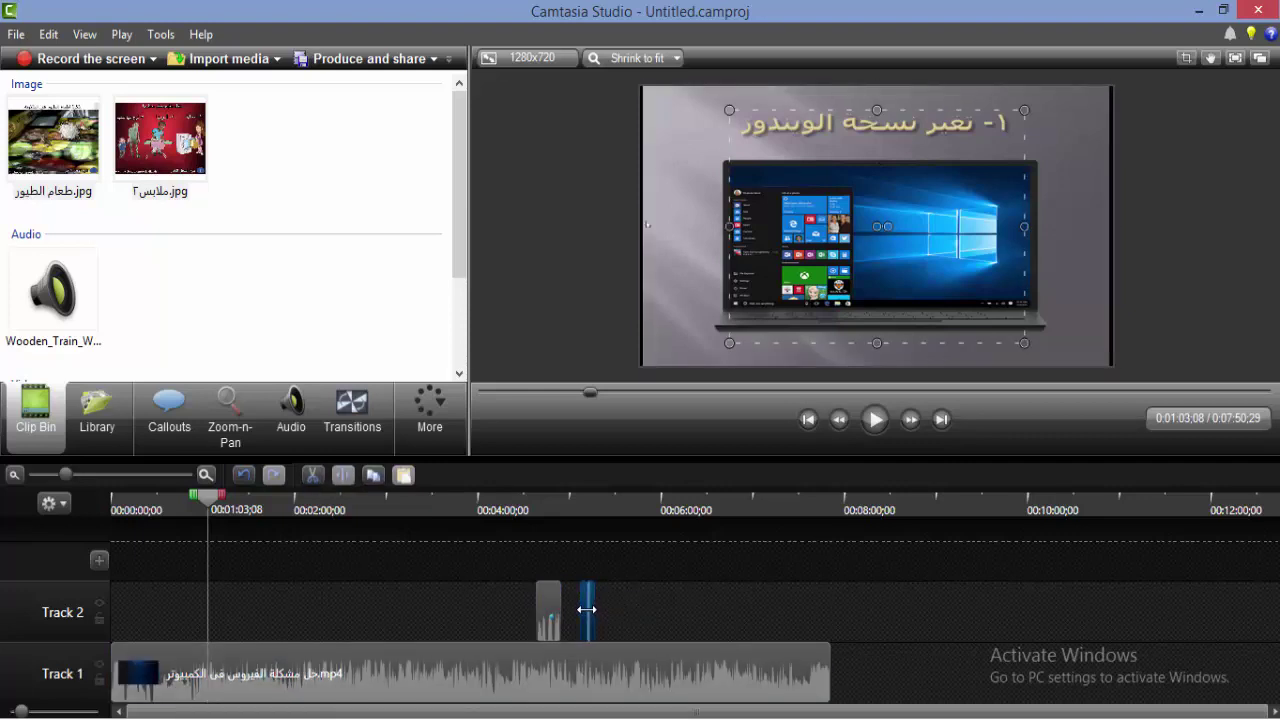
# Step: Move the two images from Track 2 to Track 1, directly after the end of the video
pyautogui.click(210, 477)
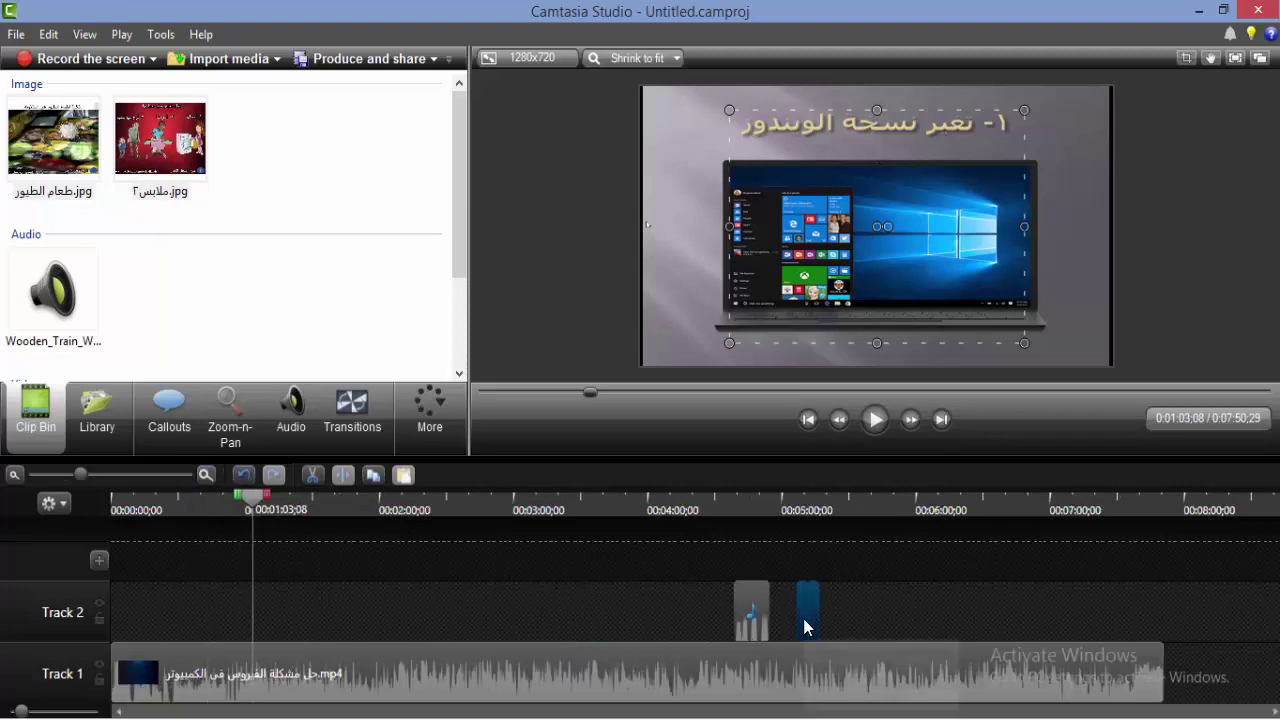
pyautogui.moveTo(803, 618); pyautogui.dragTo(1155, 679)
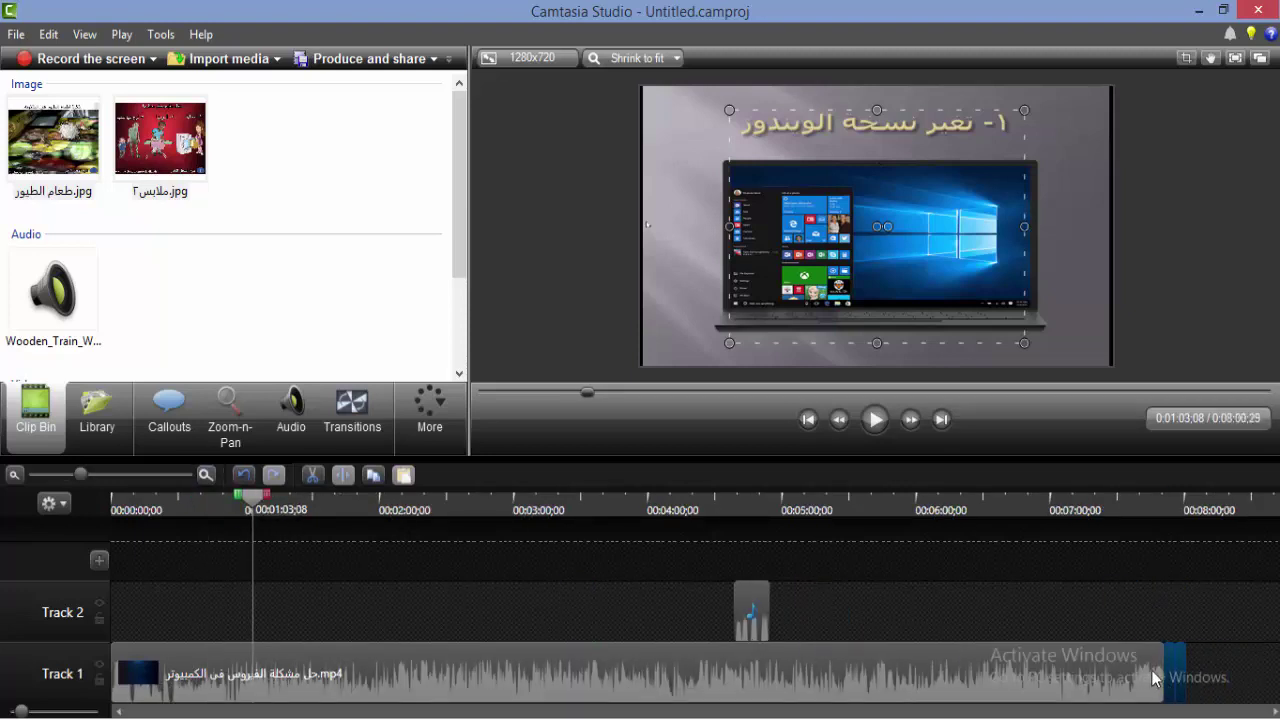
pyautogui.click(1009, 583)
# Step: Move the playhead to 0:00:33;05 and look through the media in the Clip Bin
pyautogui.click(185, 505)
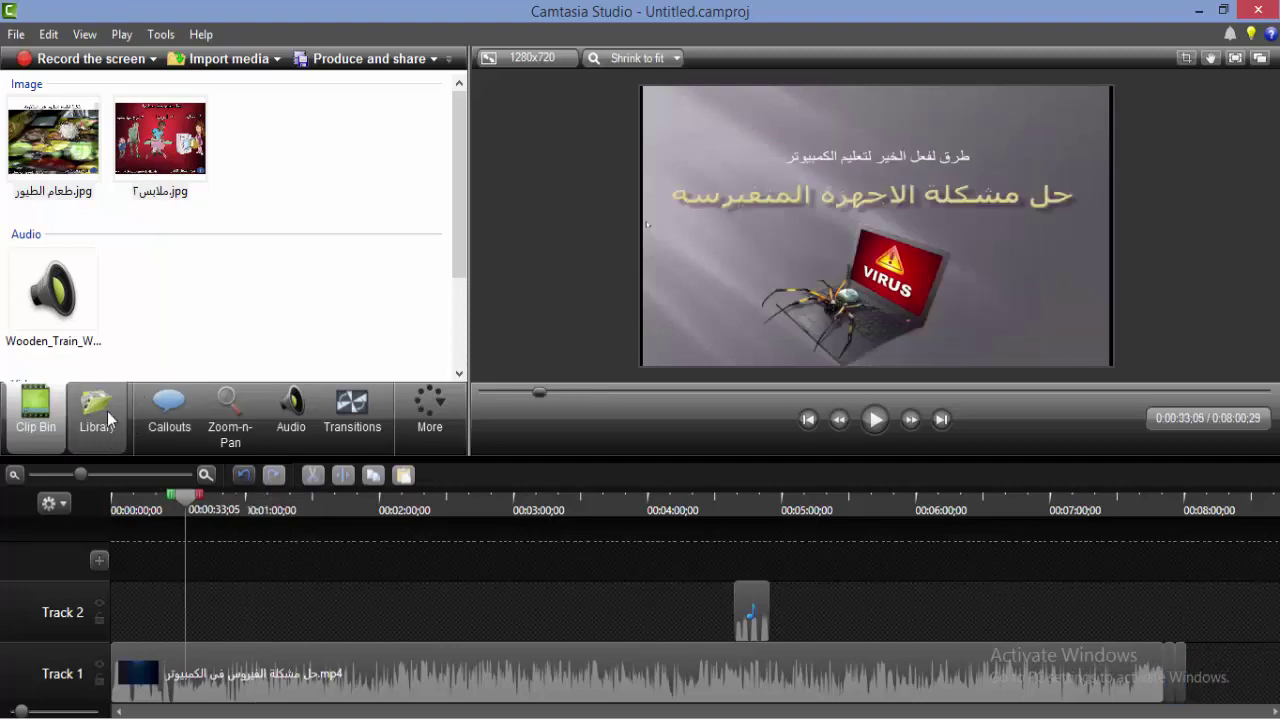
pyautogui.moveTo(257, 291); pyautogui.dragTo(20, 100)
pyautogui.click(199, 334)
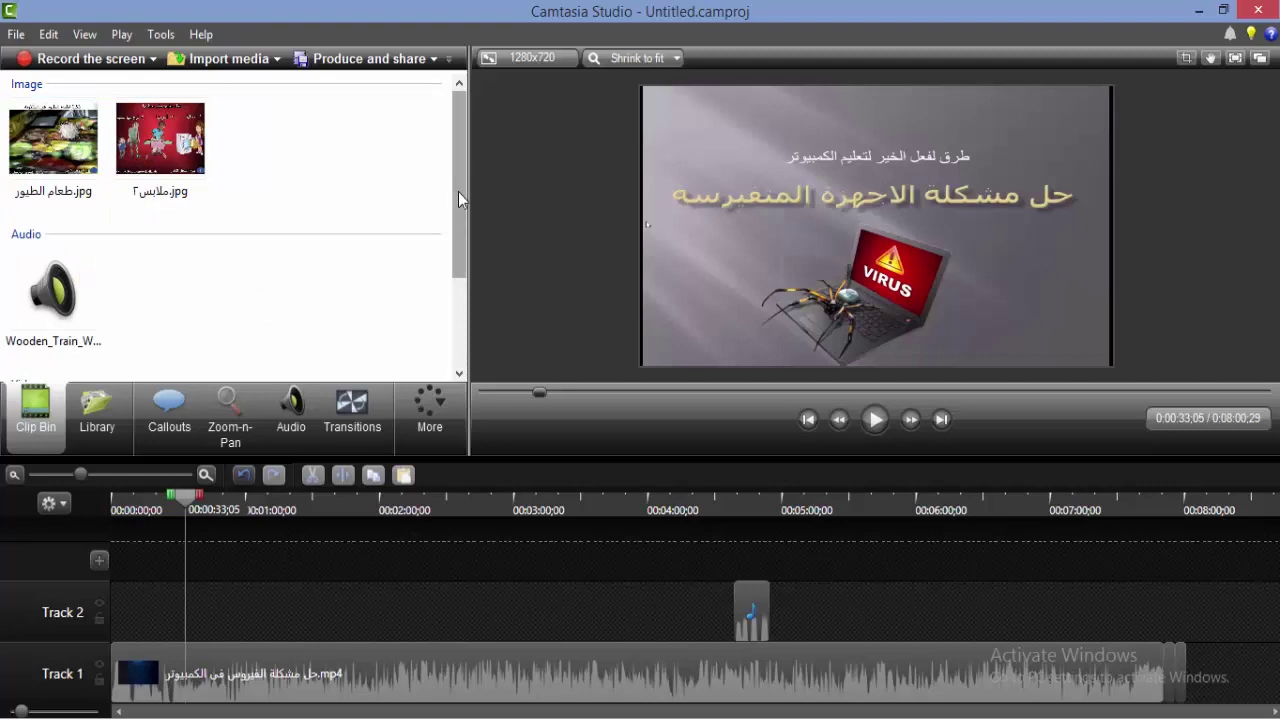
pyautogui.moveTo(458, 191); pyautogui.dragTo(462, 283)
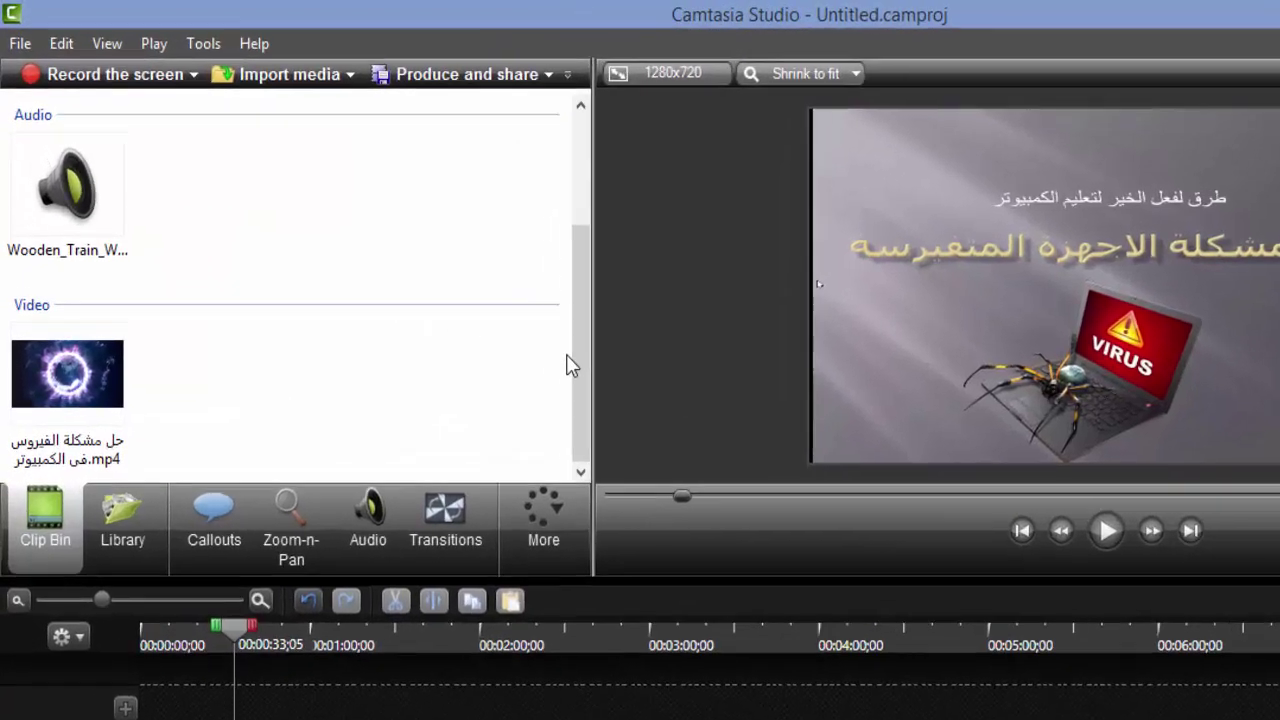
pyautogui.scroll(3, 449, 288)
# Step: Add Callout - Banner 5 from the Library's Theme - Calling Lights folder to the timeline at the playhead
pyautogui.click(172, 660)
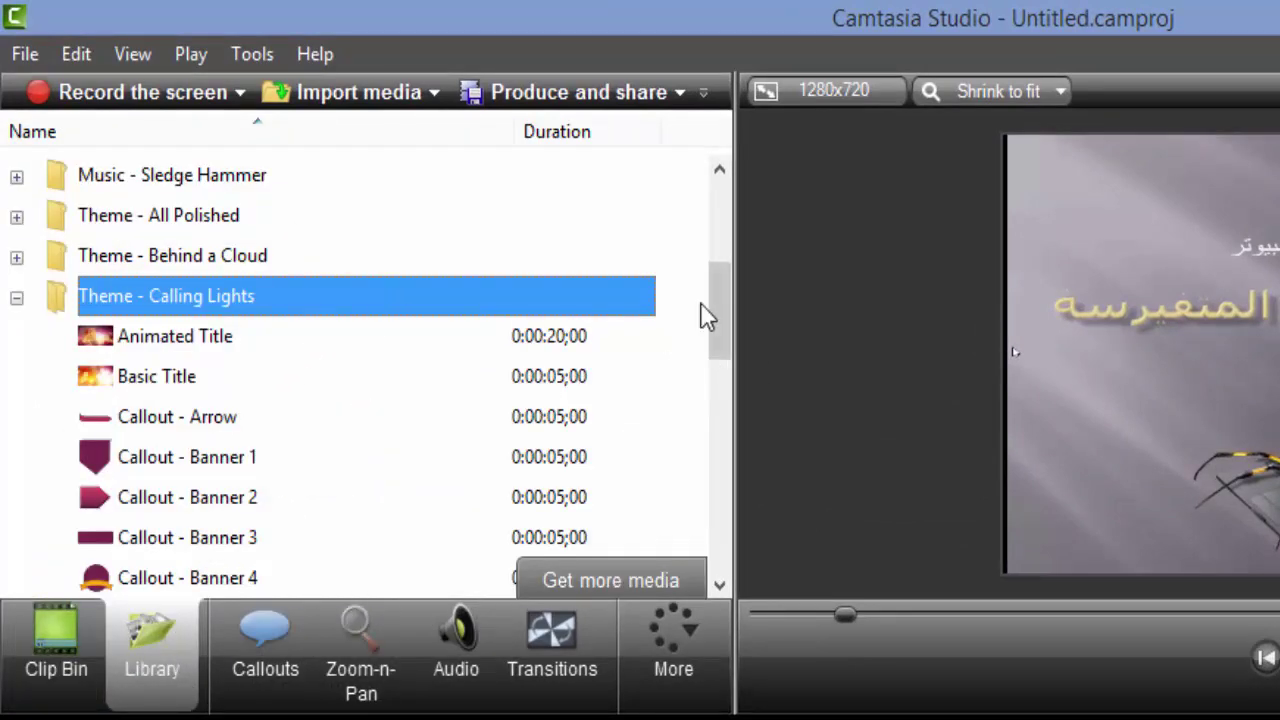
pyautogui.moveTo(718, 298); pyautogui.dragTo(722, 385)
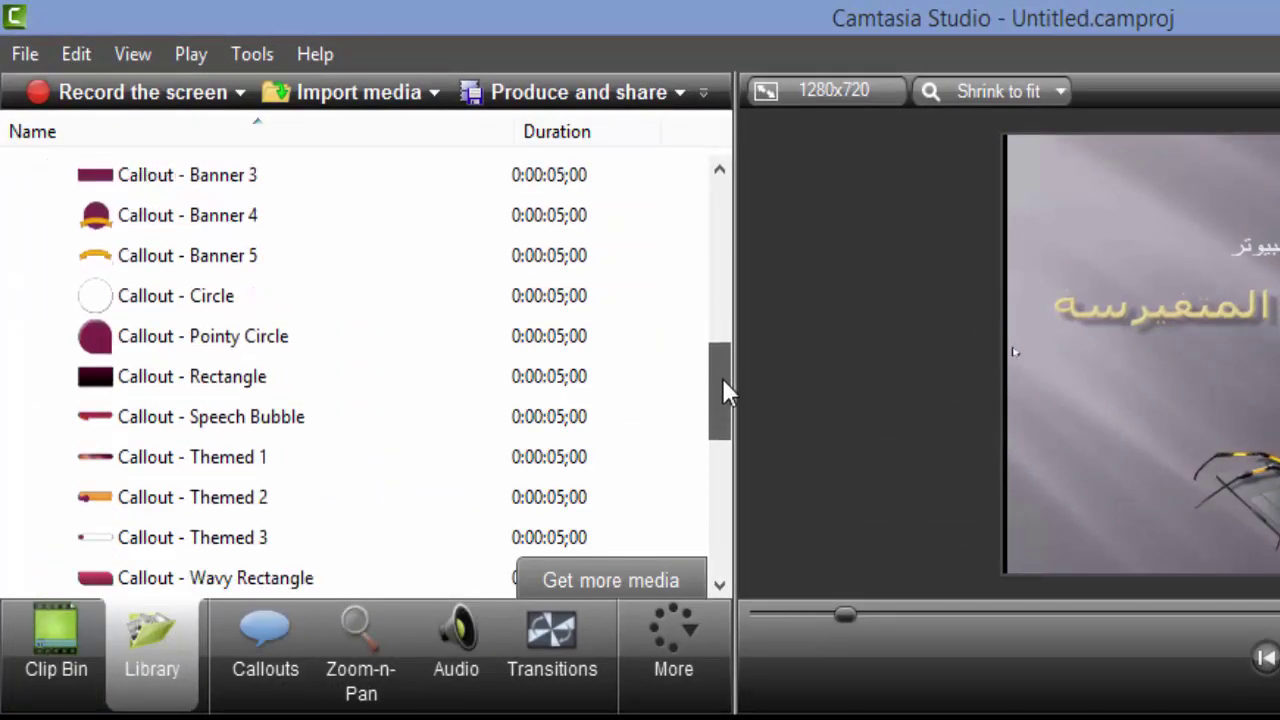
pyautogui.click(400, 395)
pyautogui.press('Up')
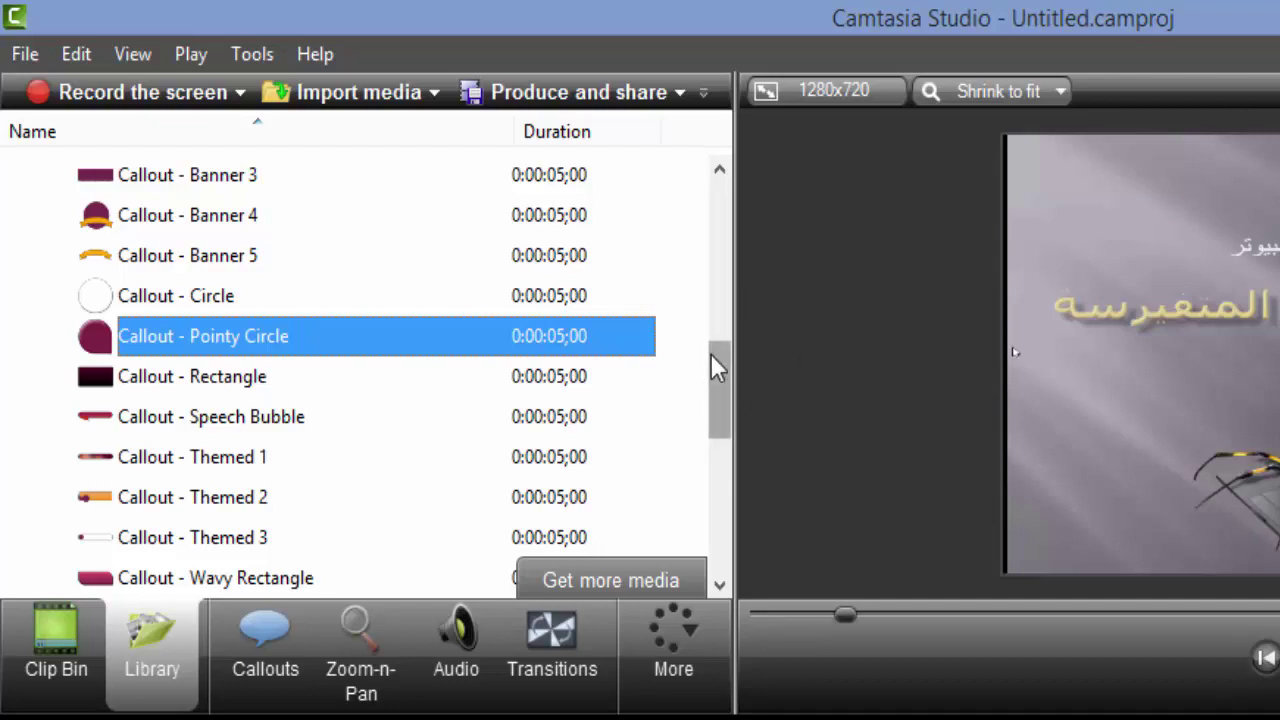
pyautogui.moveTo(710, 353); pyautogui.dragTo(655, 326)
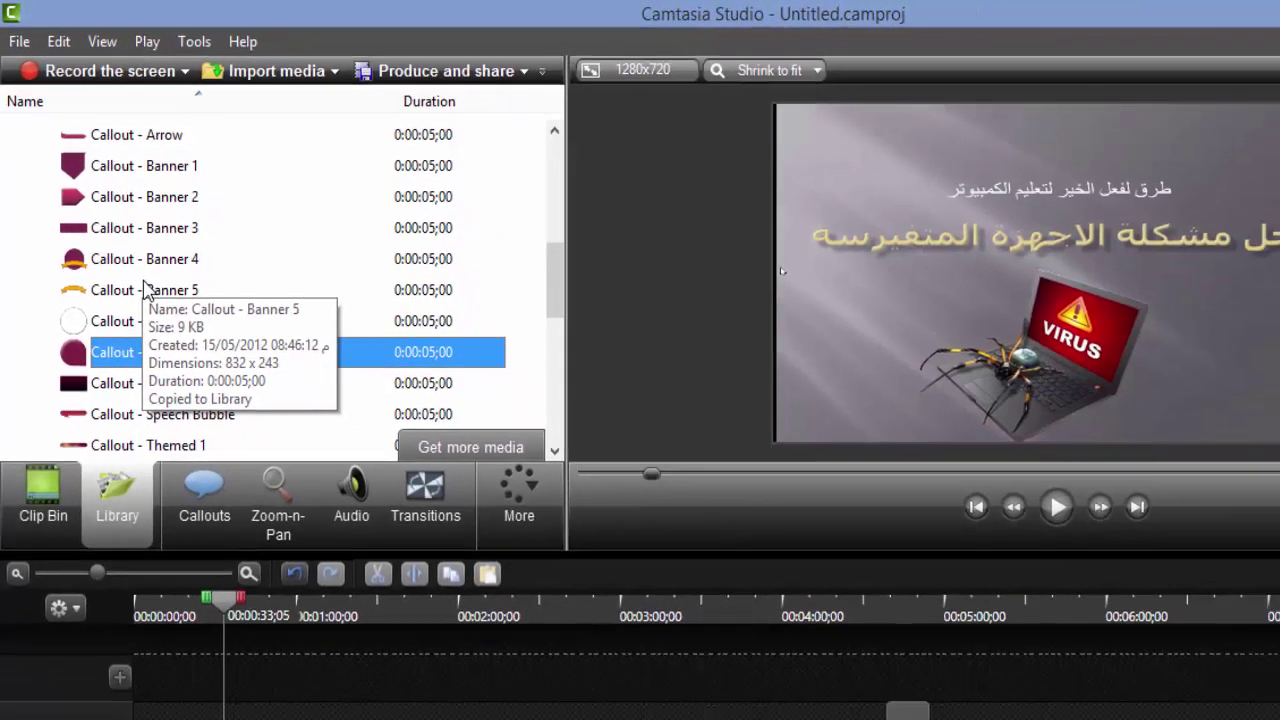
pyautogui.click(190, 376)
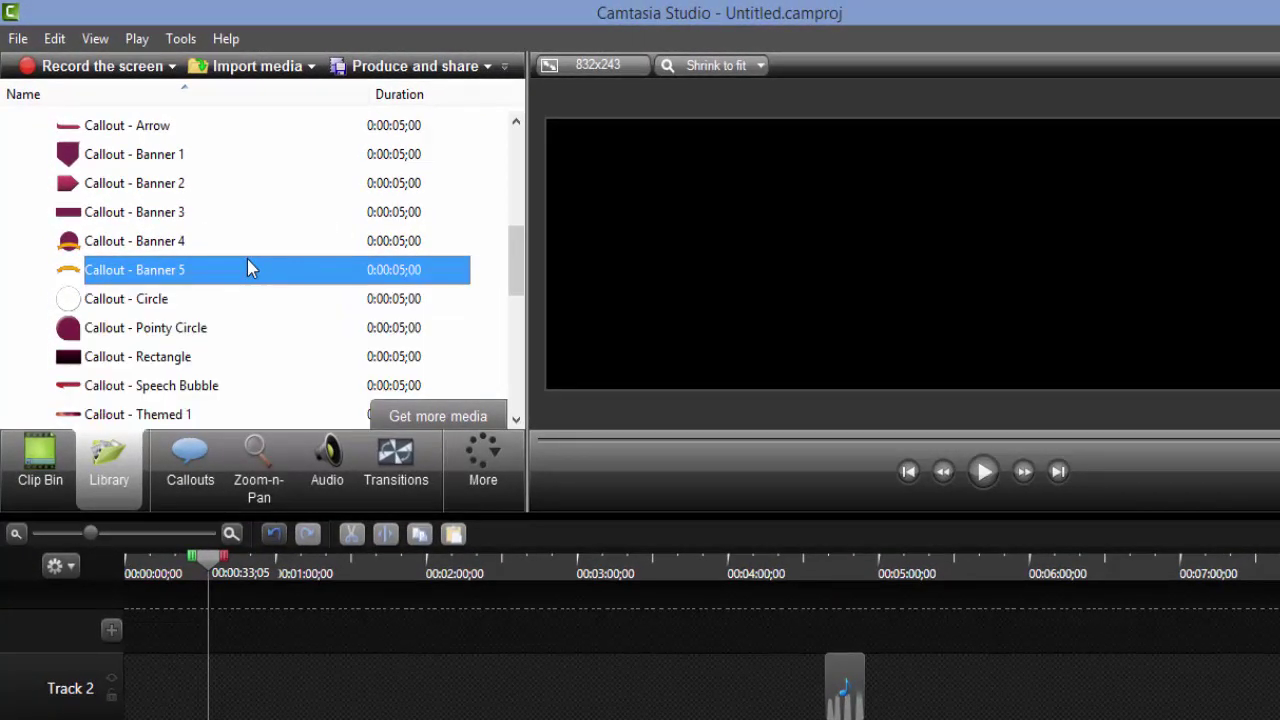
pyautogui.rightClick(249, 266)
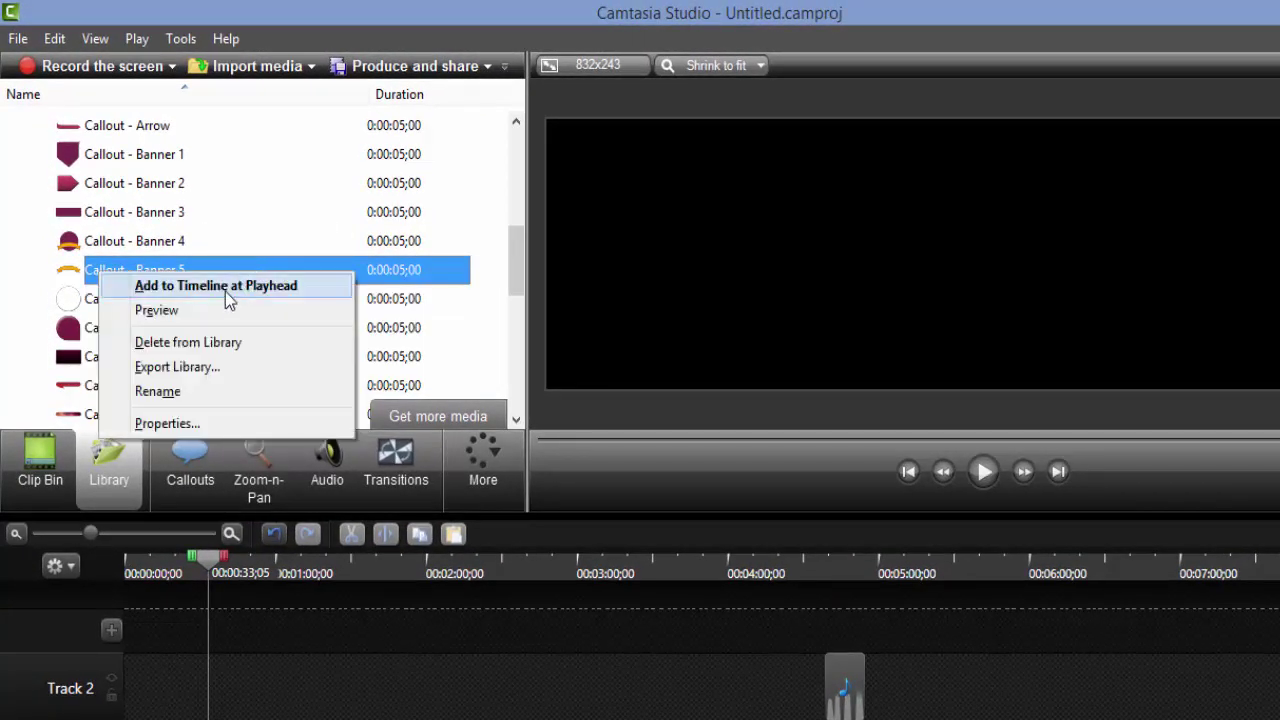
pyautogui.click(225, 287)
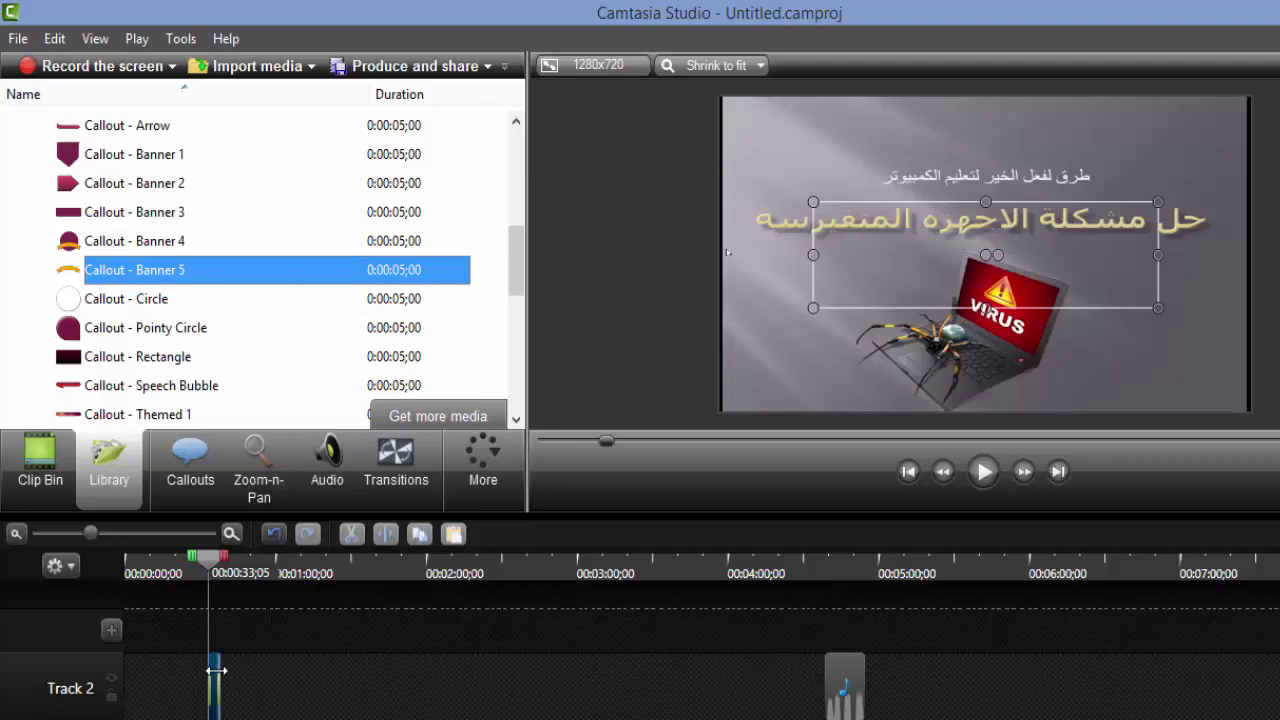
# Step: Move the banner callout below the video's title and replace its text with "طرق لفعل الخر لتعليم الكمبيوتر"
pyautogui.doubleClick(215, 680)
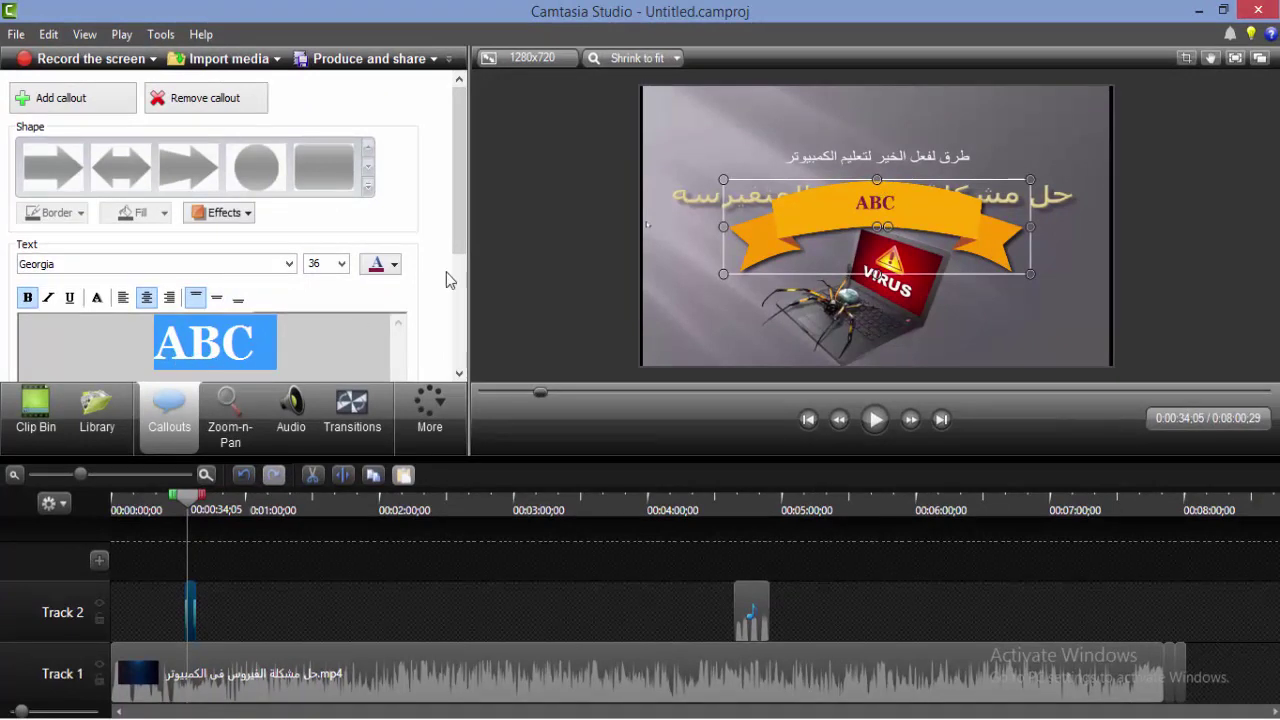
pyautogui.moveTo(879, 230); pyautogui.dragTo(866, 262)
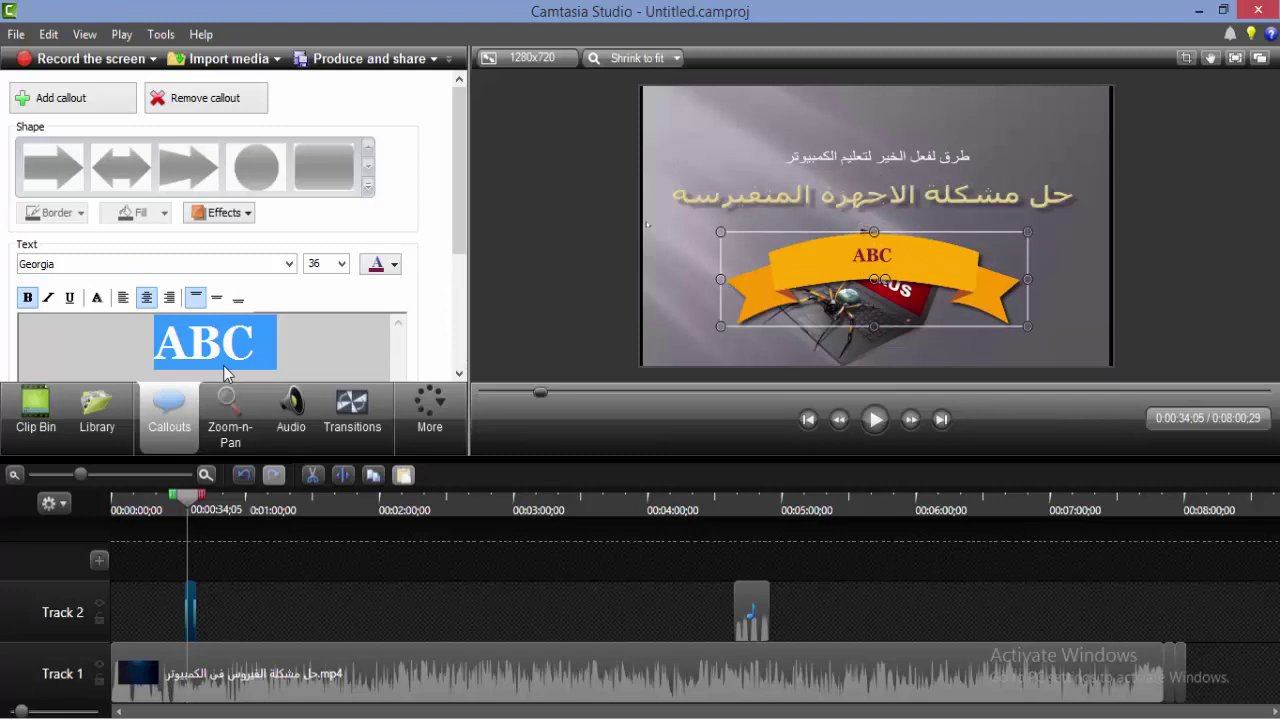
pyautogui.write('/')
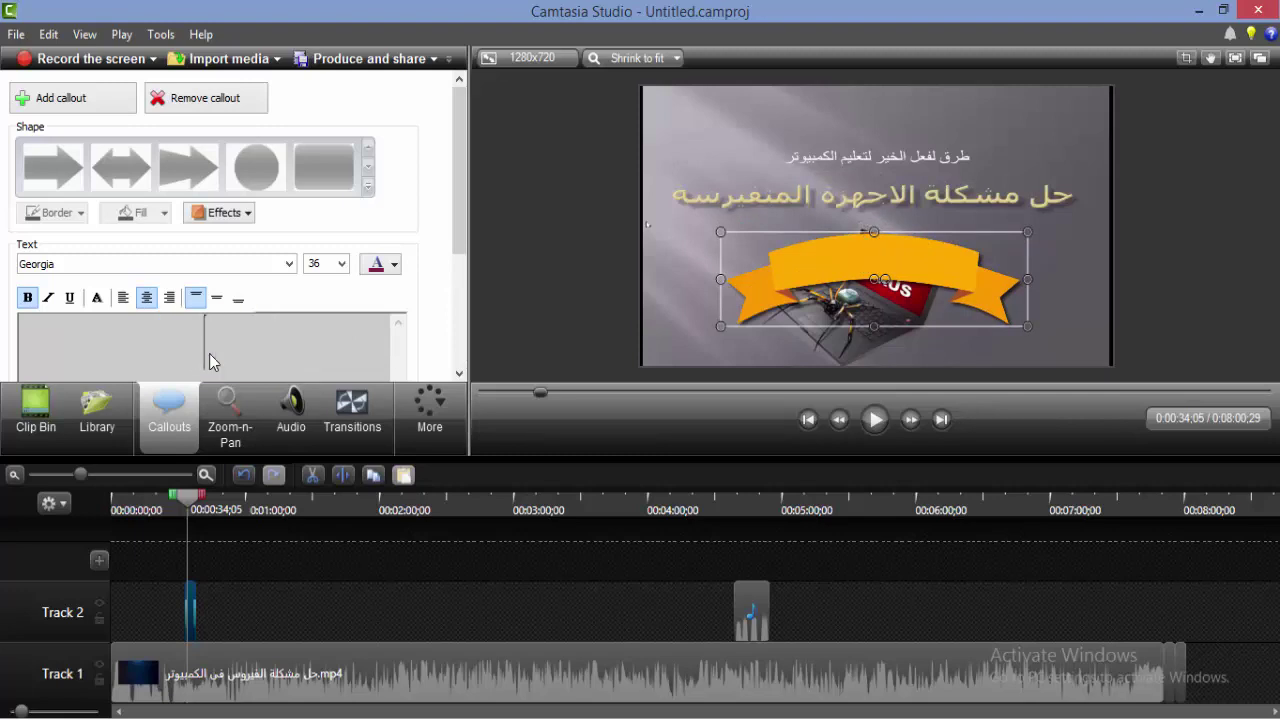
pyautogui.write('طرق لفعل الخر لتعليم المبي')
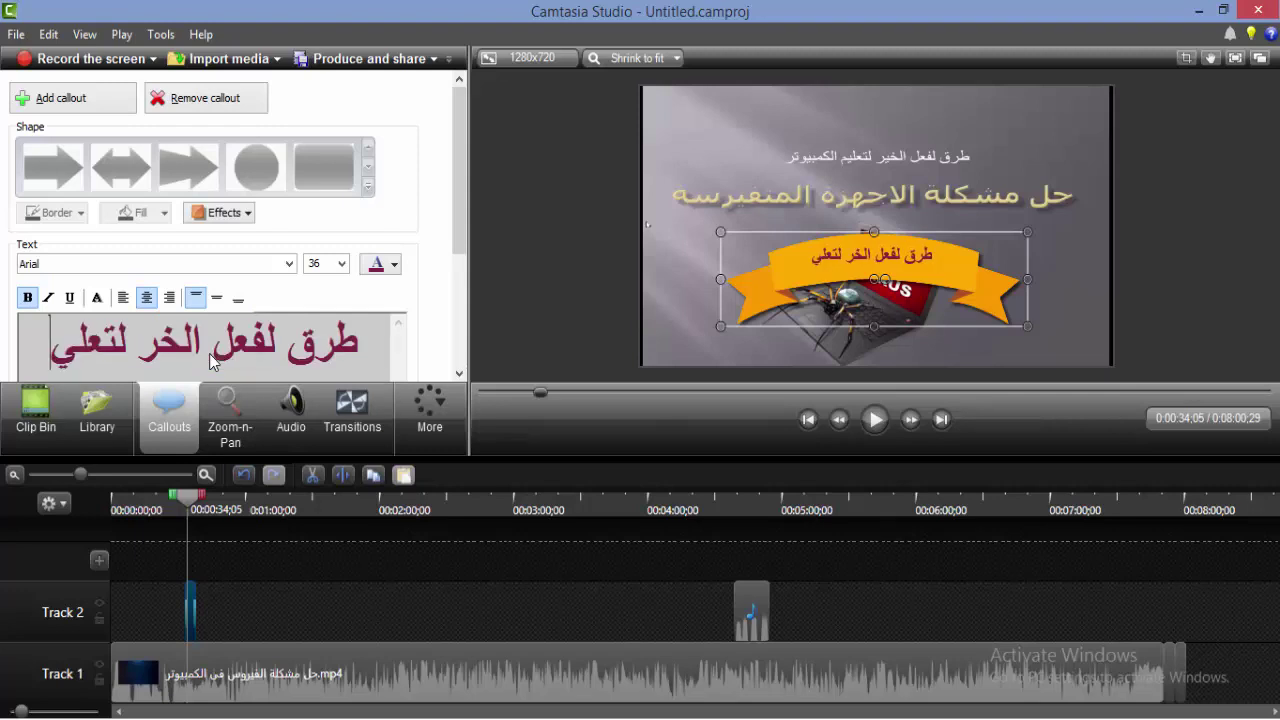
pyautogui.press('BackSpace')
pyautogui.press('BackSpace')
pyautogui.press('BackSpace')
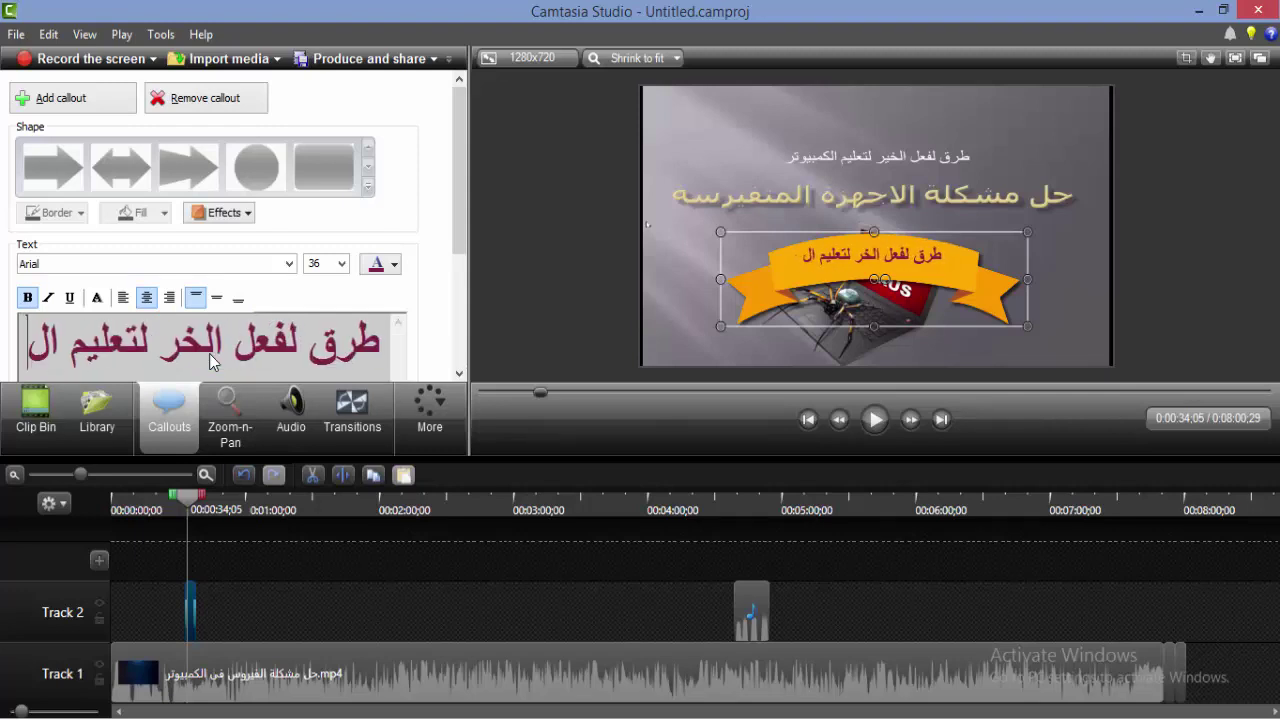
pyautogui.write('كمبيوتر')
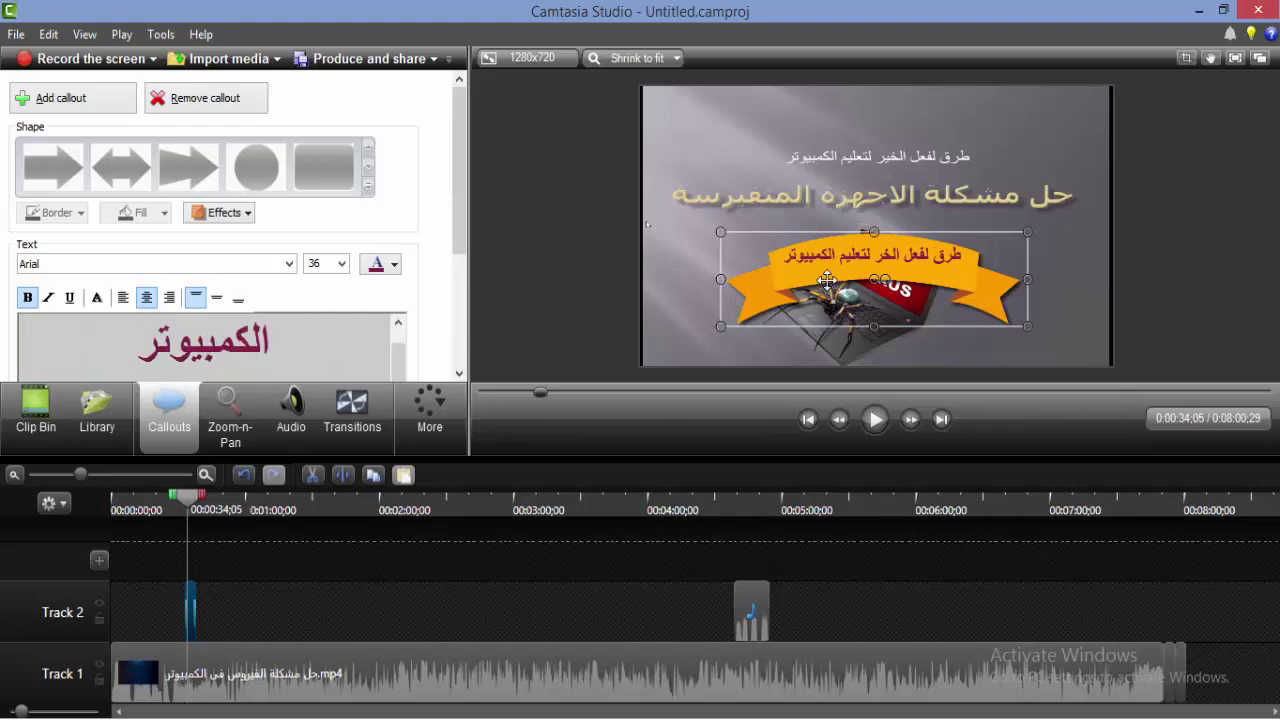
# Step: Widen the banner callout slightly and place it below the video's title on the canvas
pyautogui.moveTo(827, 281); pyautogui.dragTo(825, 133)
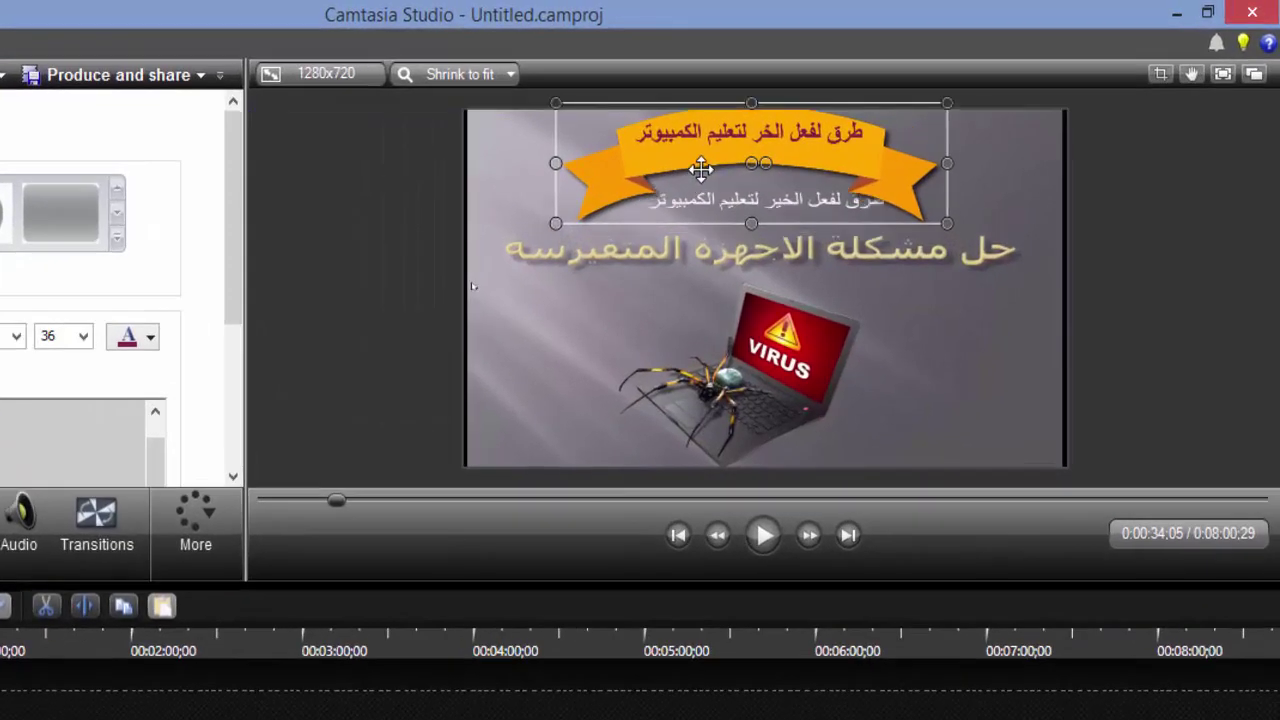
pyautogui.moveTo(701, 168); pyautogui.dragTo(719, 168)
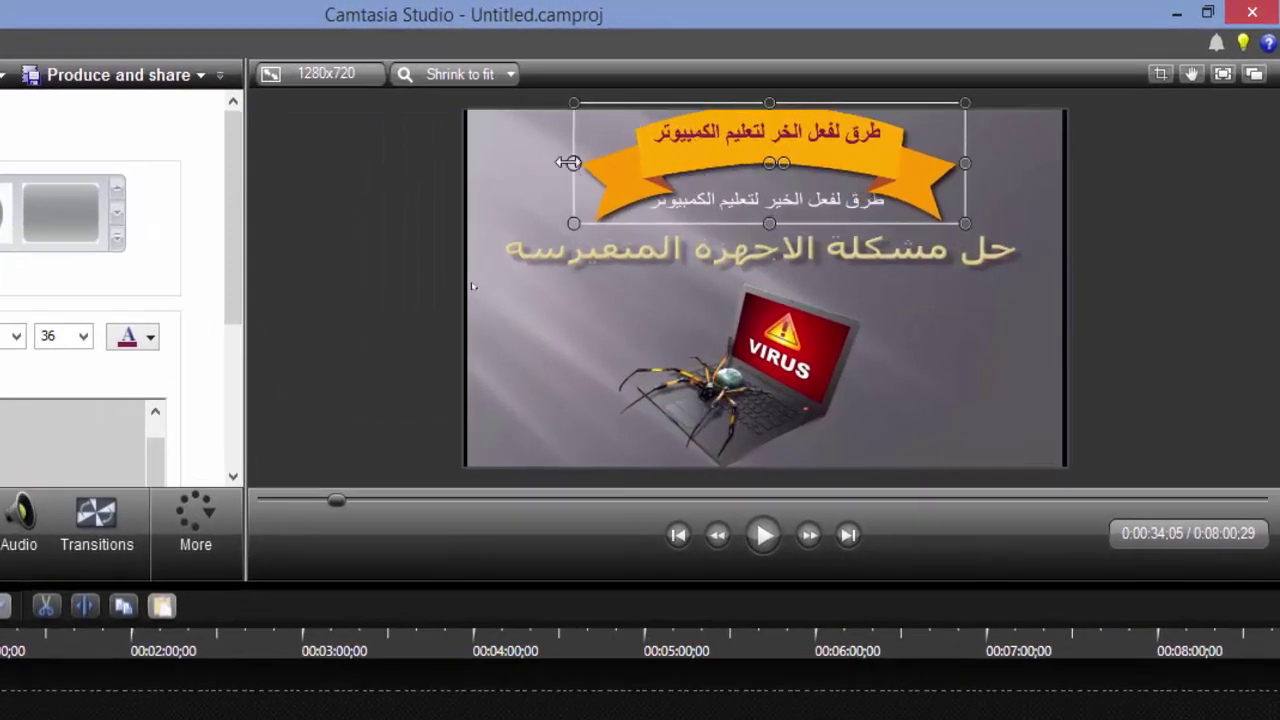
pyautogui.moveTo(565, 163); pyautogui.dragTo(535, 163)
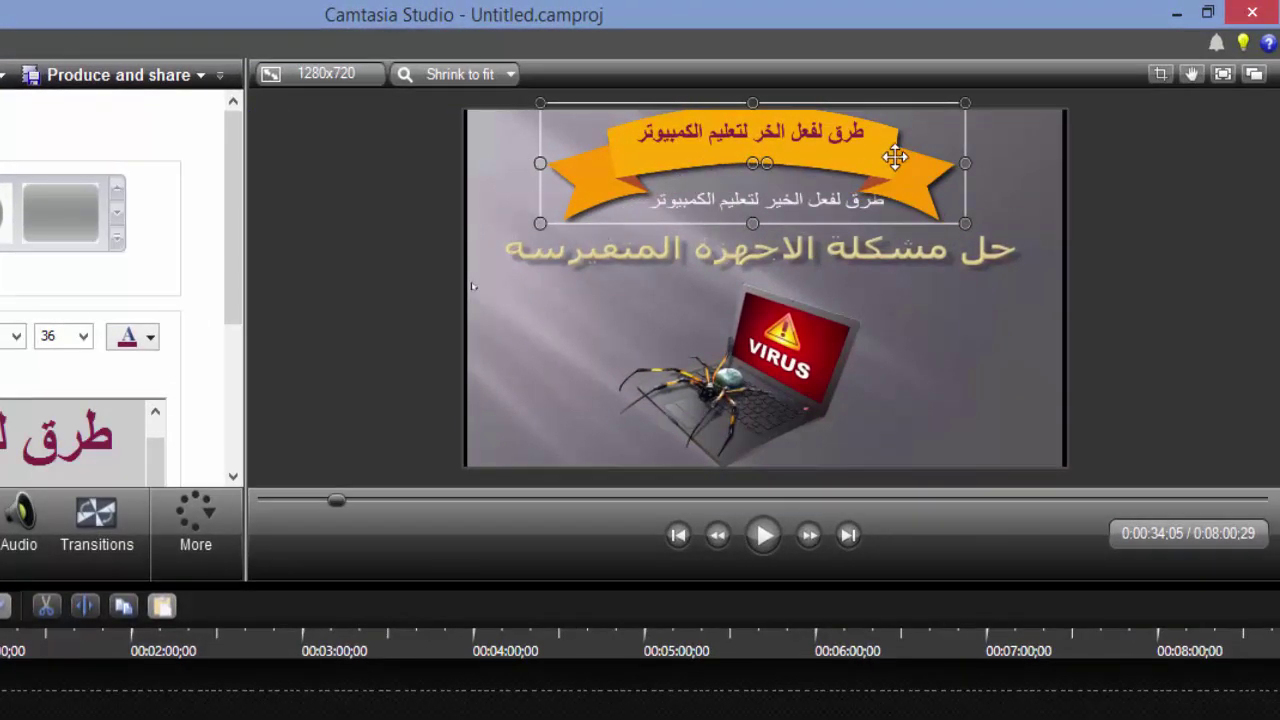
pyautogui.moveTo(750, 100); pyautogui.dragTo(725, 309)
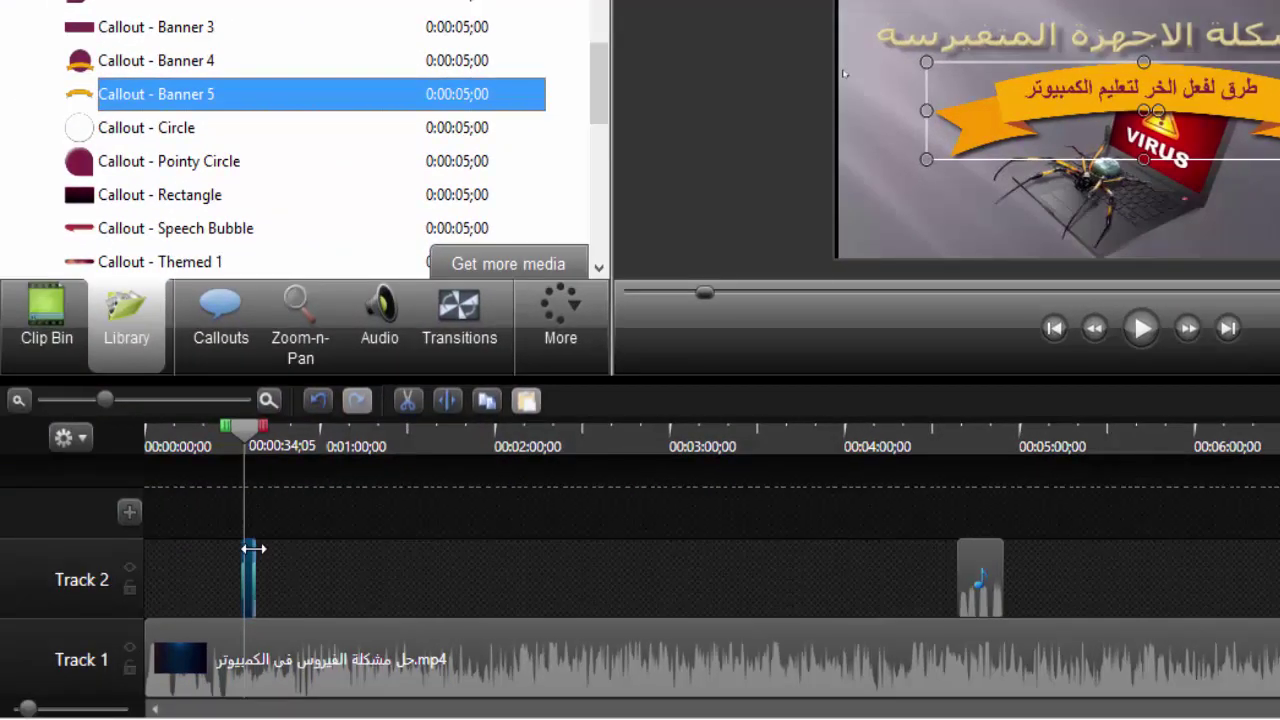
# Step: Lengthen the banner callout's clip on Track 2 and move the banner above the video's title on the canvas
pyautogui.moveTo(254, 549); pyautogui.dragTo(298, 592)
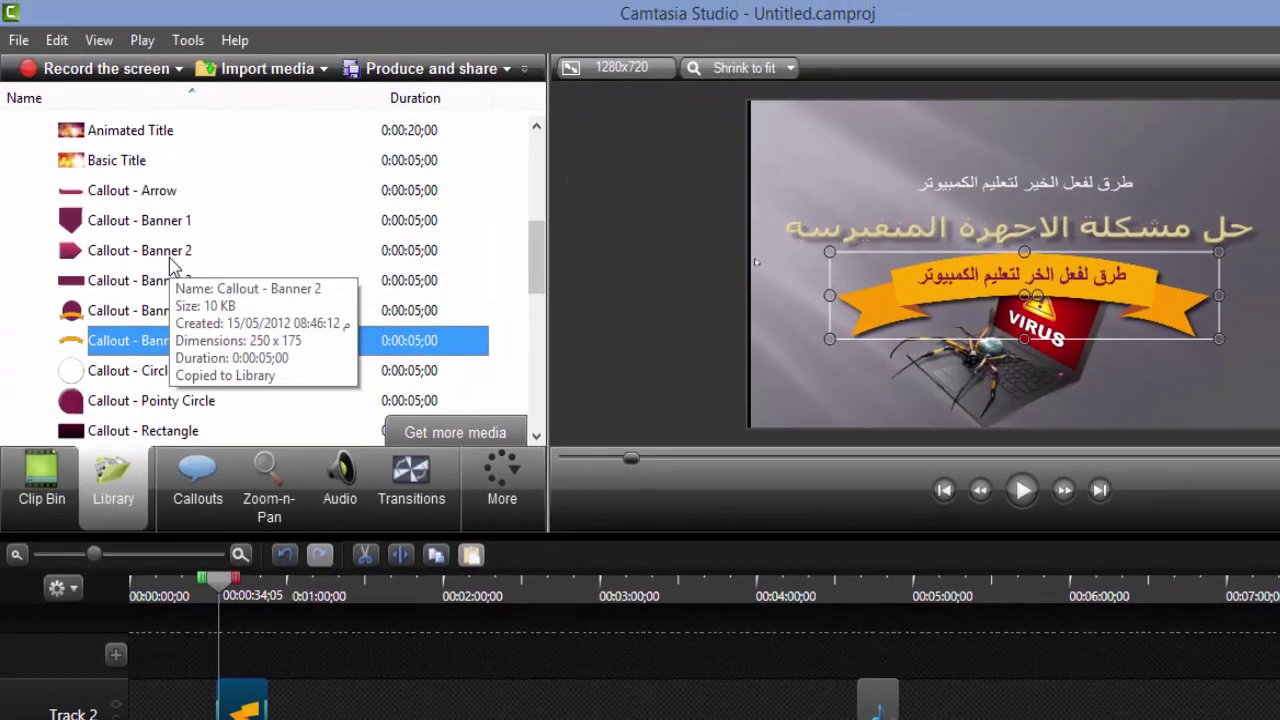
pyautogui.click(140, 250)
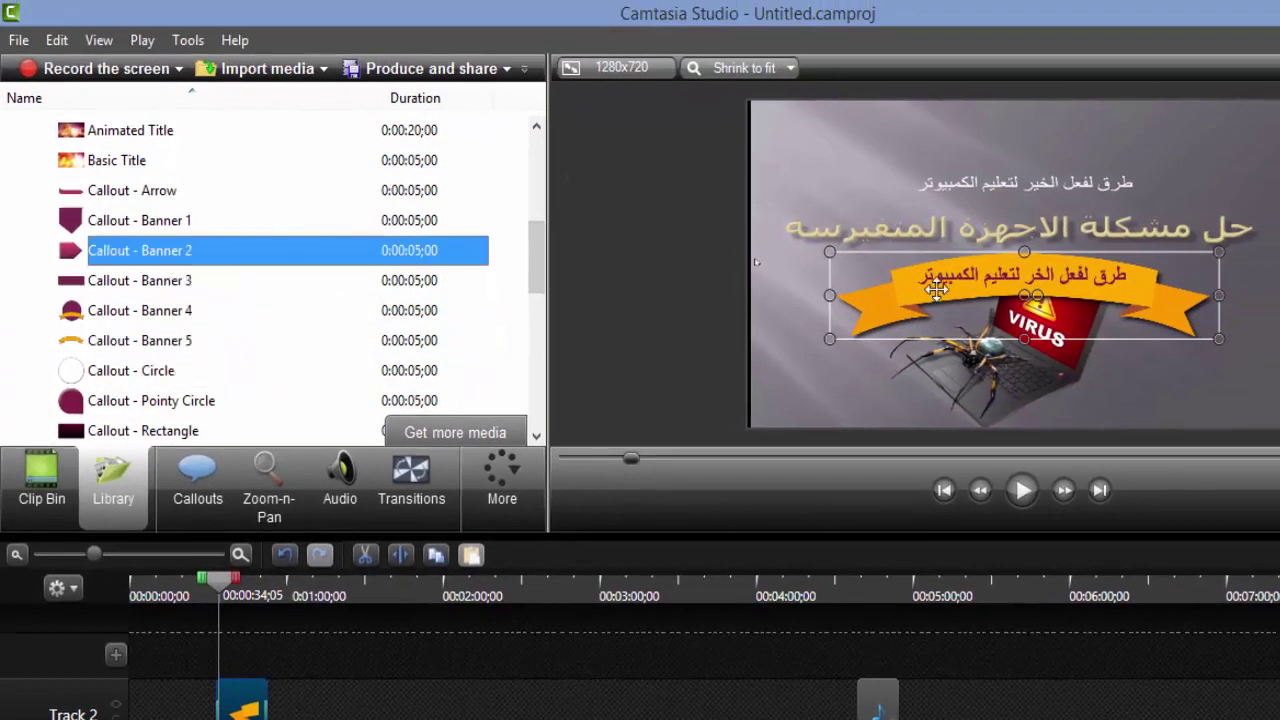
pyautogui.moveTo(936, 289); pyautogui.dragTo(950, 145)
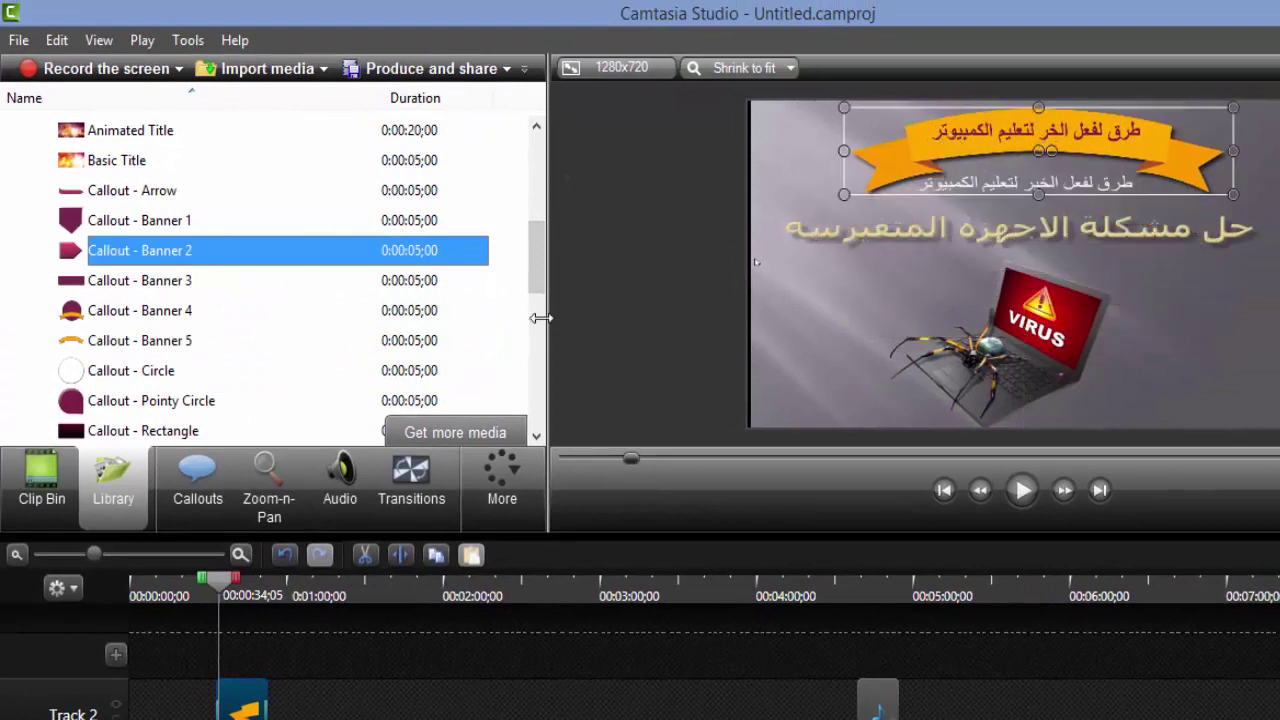
# Step: Preview the Calling Lights Animated Title and look through the Library's other theme folders, from Checkered Past to End of the Line
pyautogui.scroll(1, 514, 286)
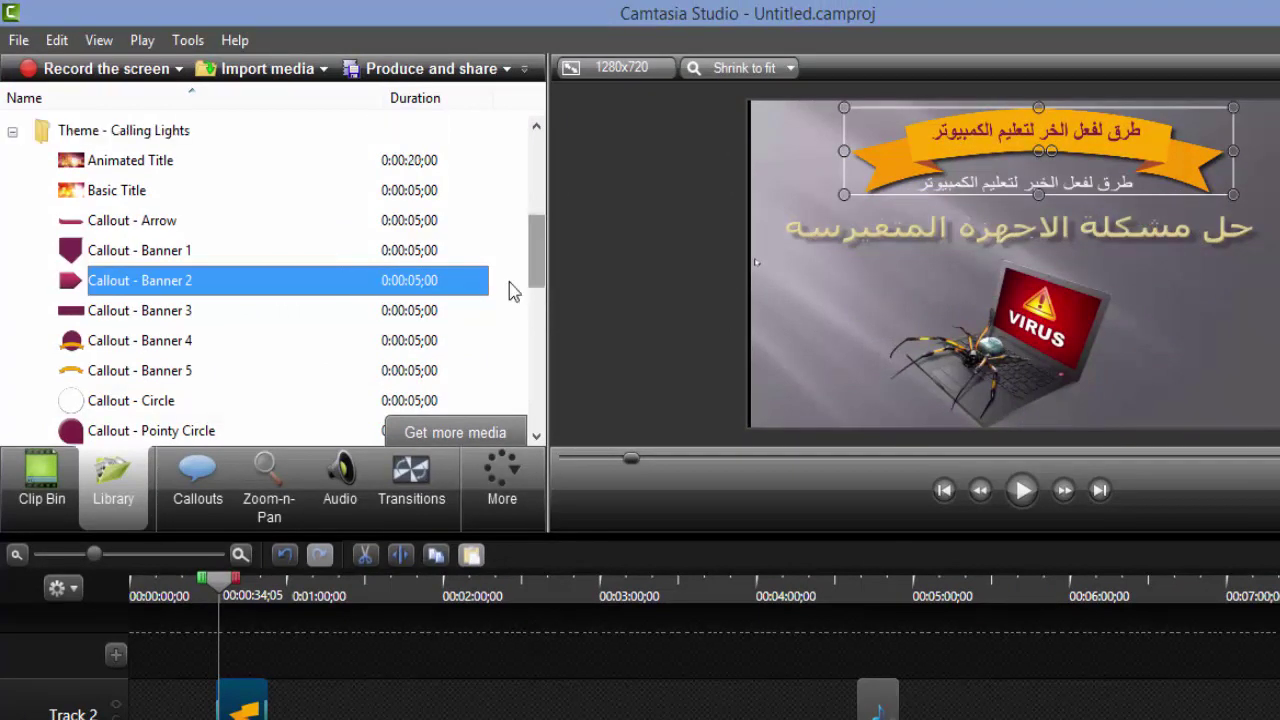
pyautogui.click(130, 170)
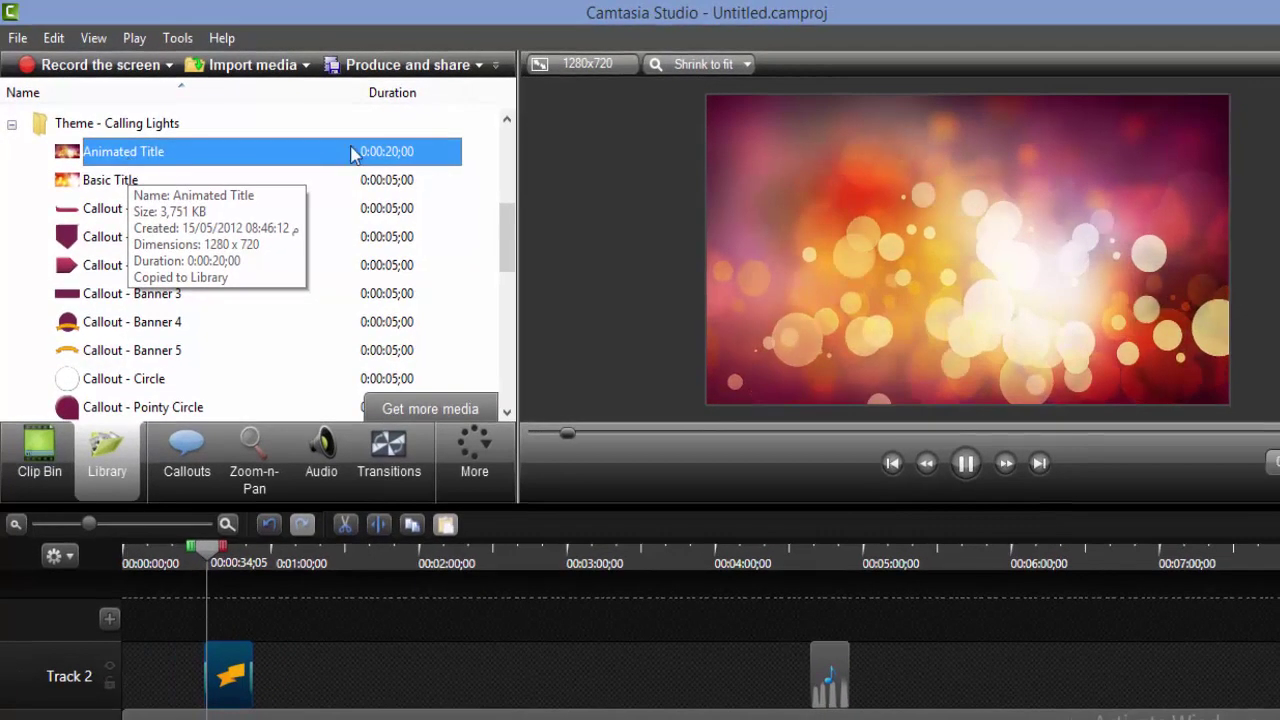
pyautogui.moveTo(509, 220); pyautogui.dragTo(511, 323)
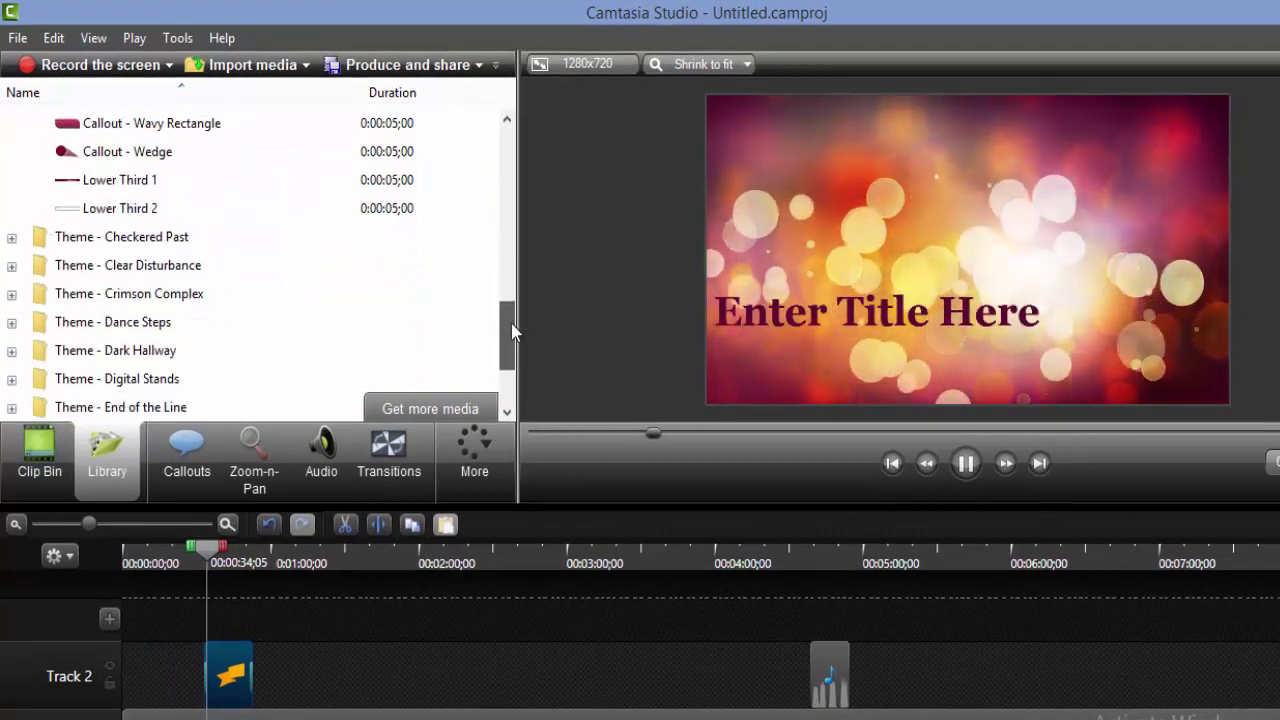
pyautogui.click(11, 237)
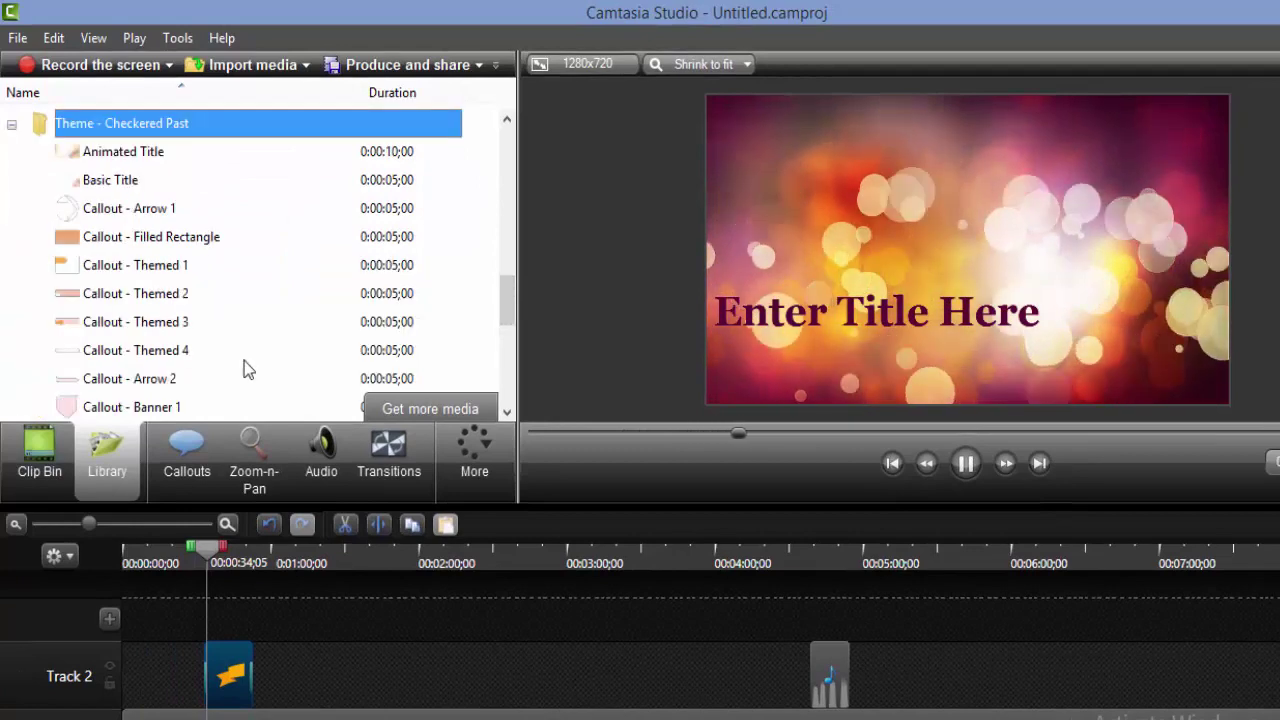
pyautogui.scroll(-4, 40, 295)
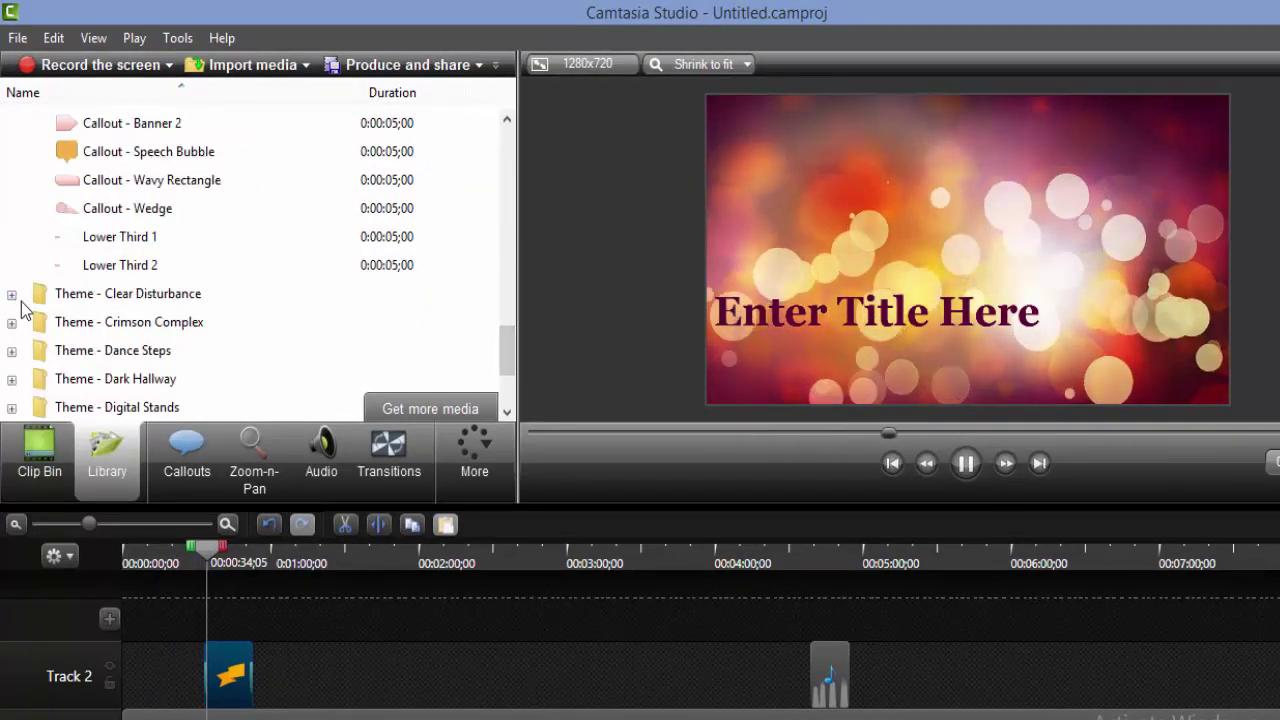
pyautogui.doubleClick(26, 308)
pyautogui.scroll(-3, 29, 314)
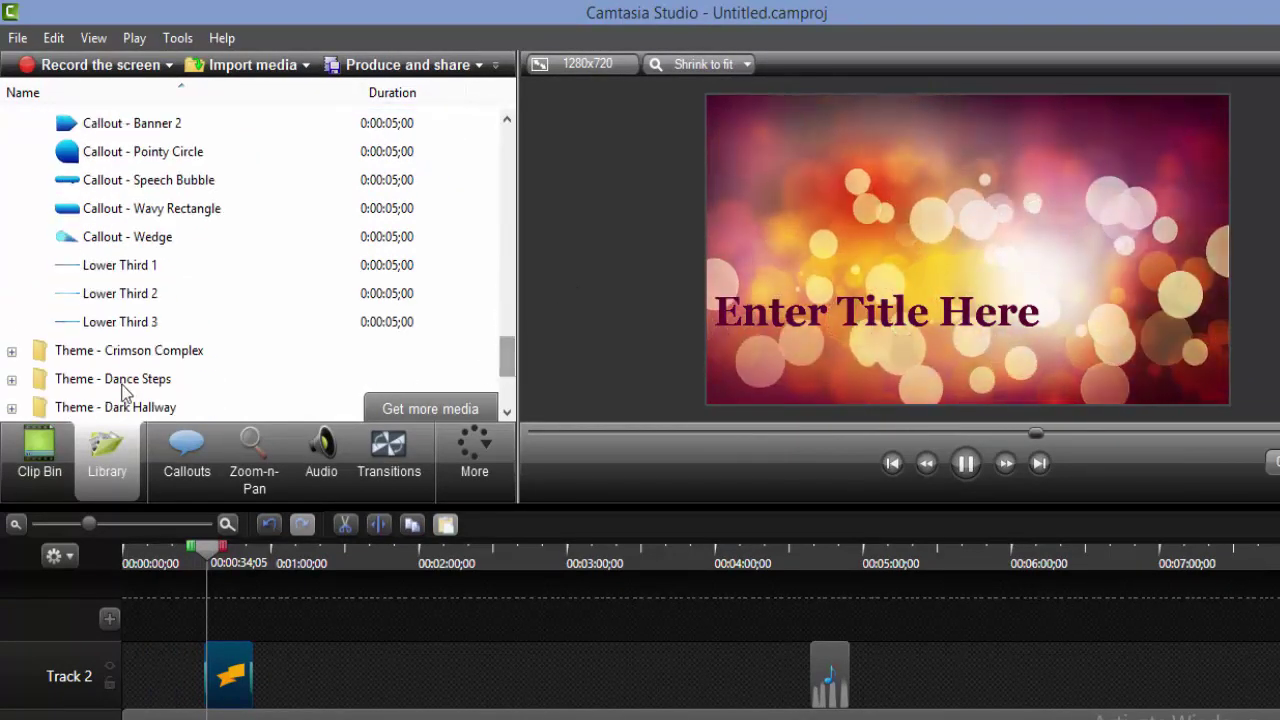
pyautogui.doubleClick(105, 388)
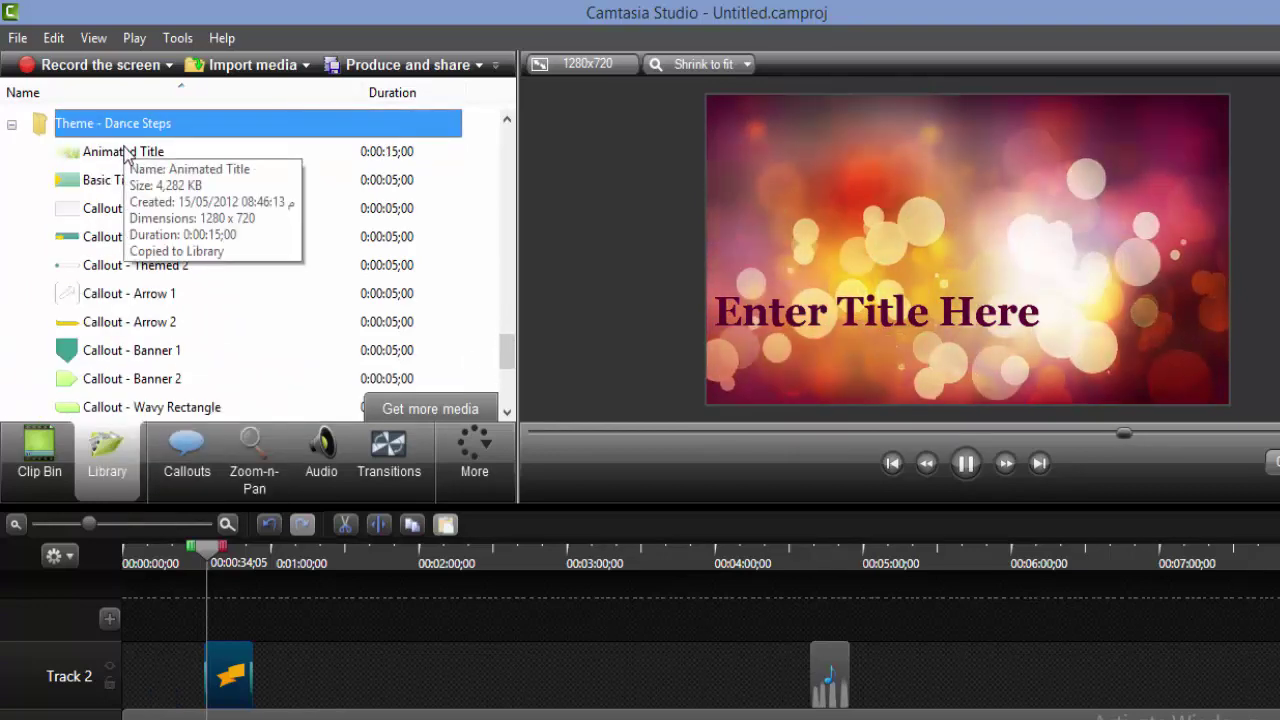
pyautogui.scroll(-5, 409, 366)
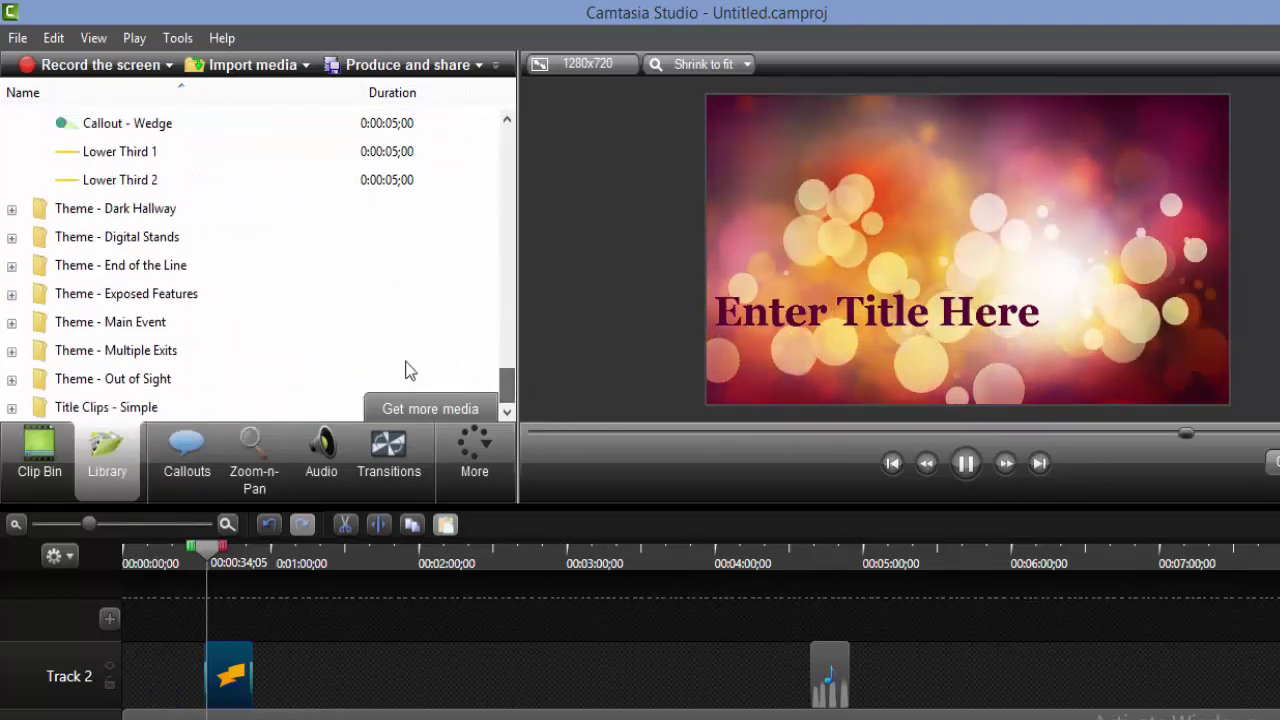
pyautogui.doubleClick(103, 238)
pyautogui.scroll(-4, 131, 277)
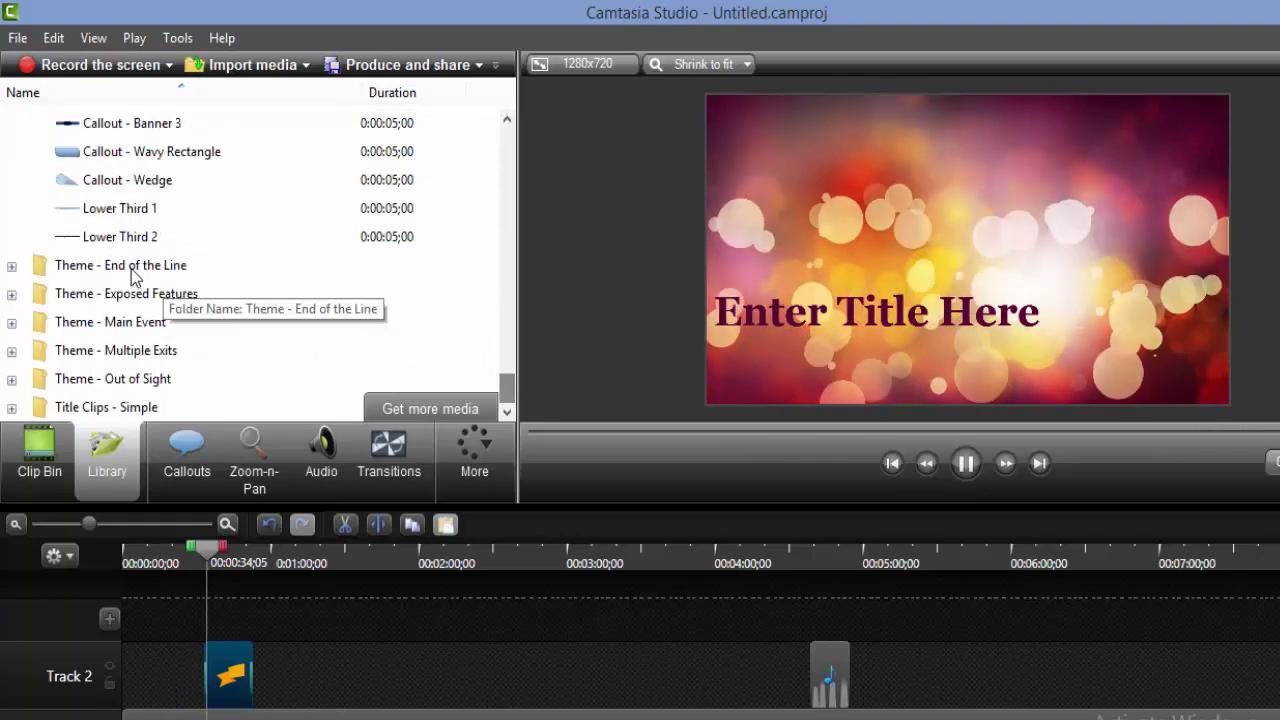
pyautogui.click(131, 270)
pyautogui.doubleClick(131, 270)
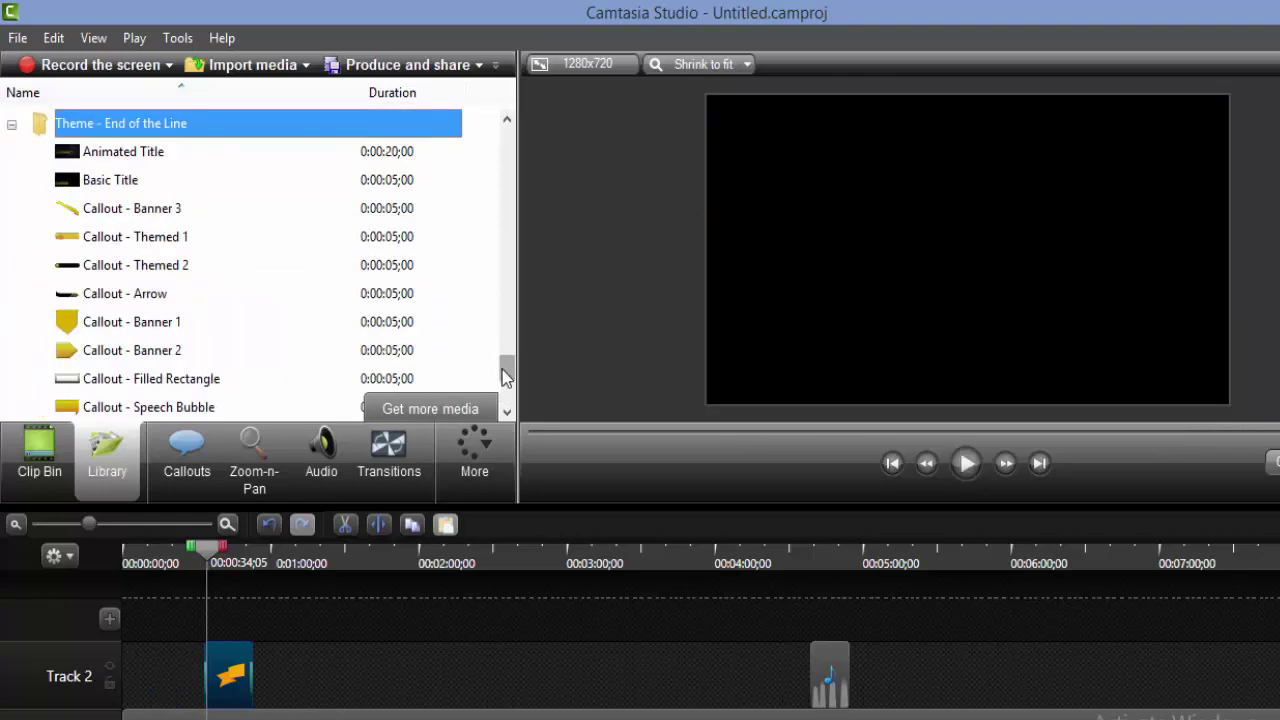
pyautogui.scroll(-5, 510, 390)
# Step: Preview the Animated Title from the Library's Theme - Behind a Cloud folder and add it to the timeline at the playhead
pyautogui.doubleClick(162, 330)
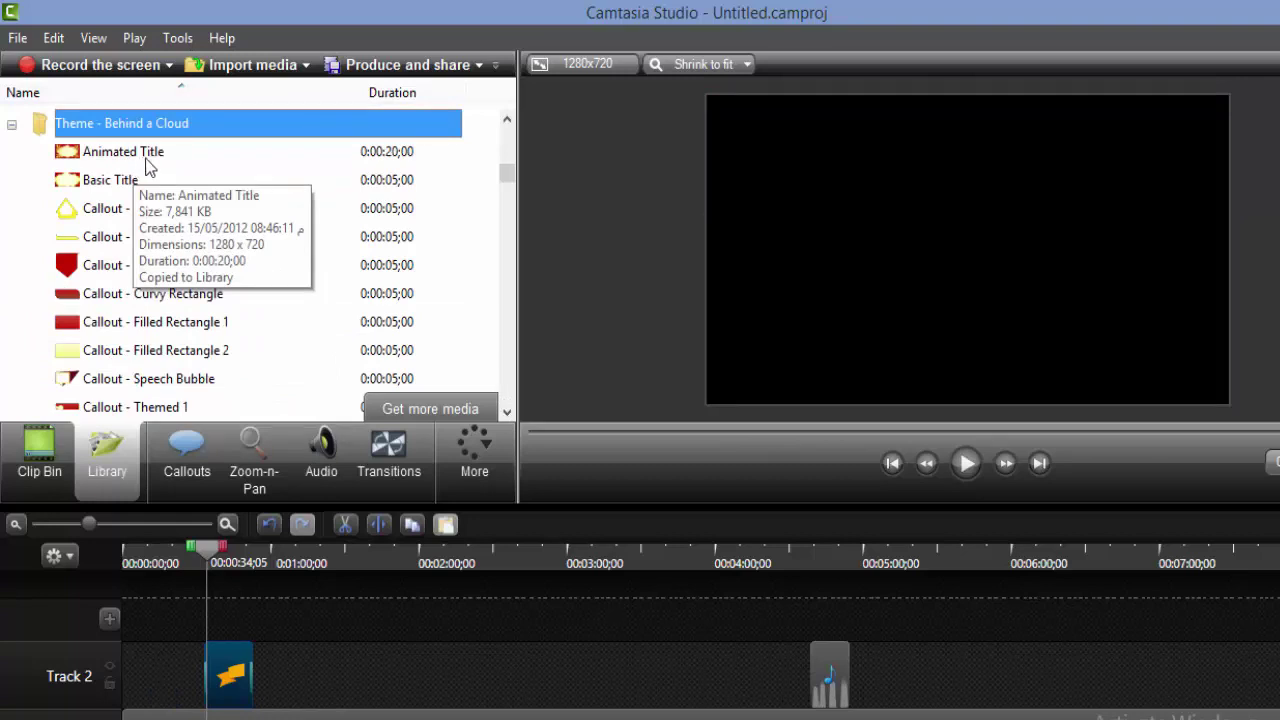
pyautogui.click(147, 163)
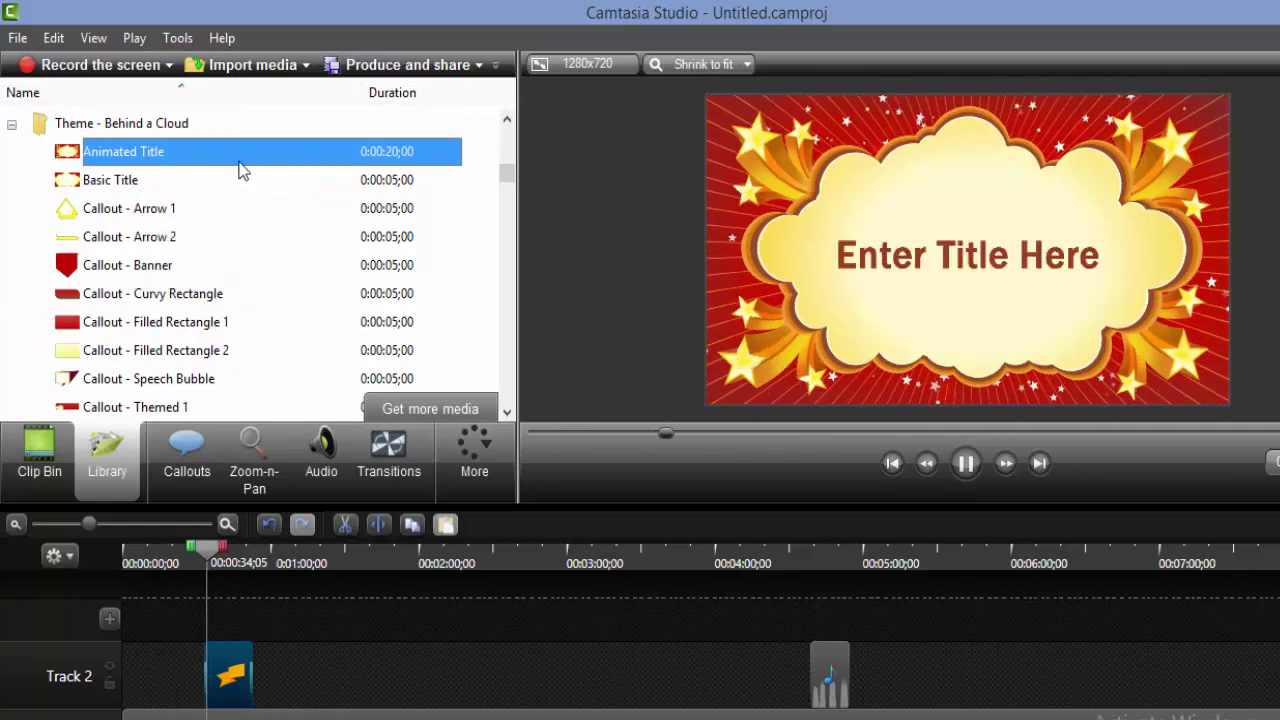
pyautogui.rightClick(240, 168)
pyautogui.click(229, 164)
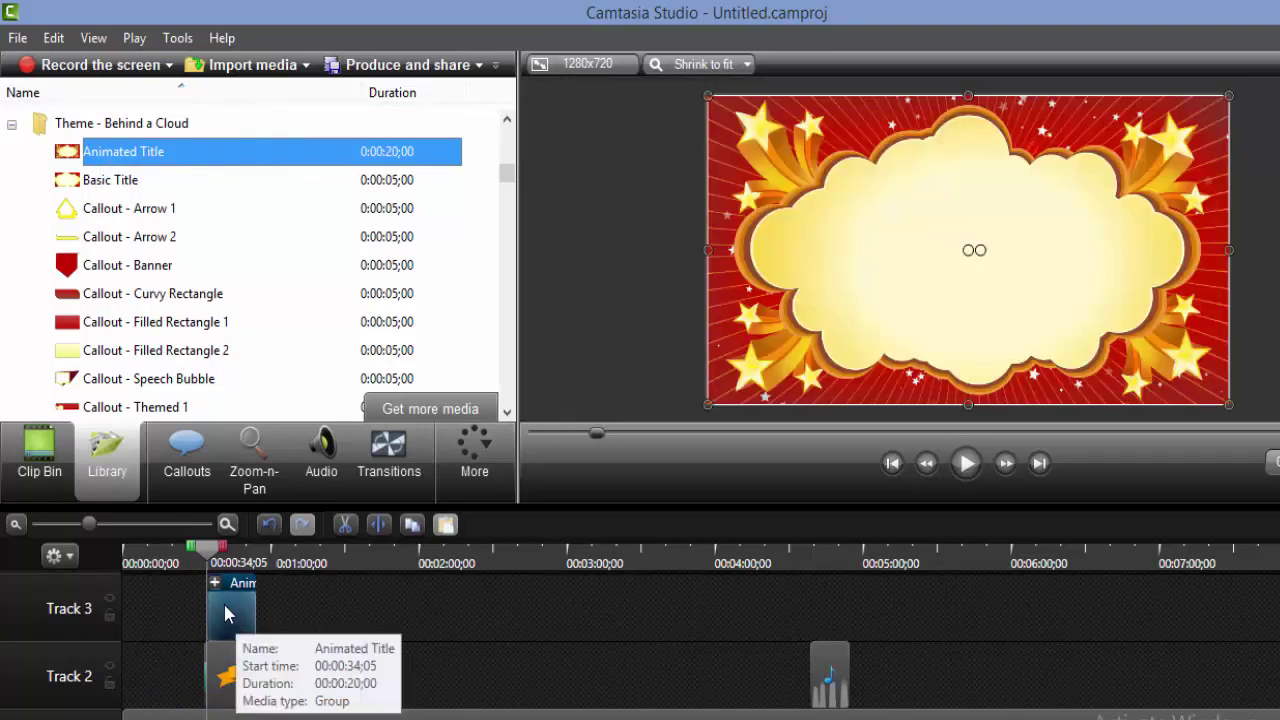
# Step: Expand the Animated Title group and replace its text callout's wording with "طرق لفعل الخير لتعليم الكمبيوتر"
pyautogui.click(215, 583)
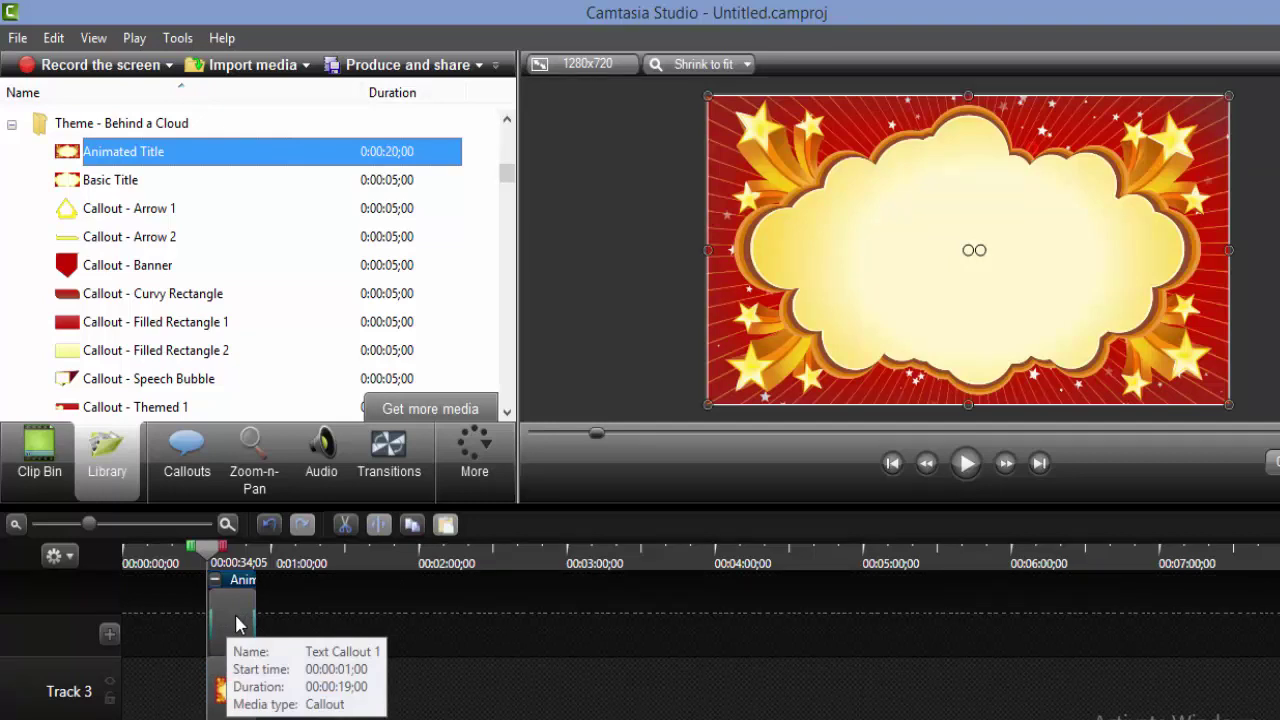
pyautogui.doubleClick(235, 615)
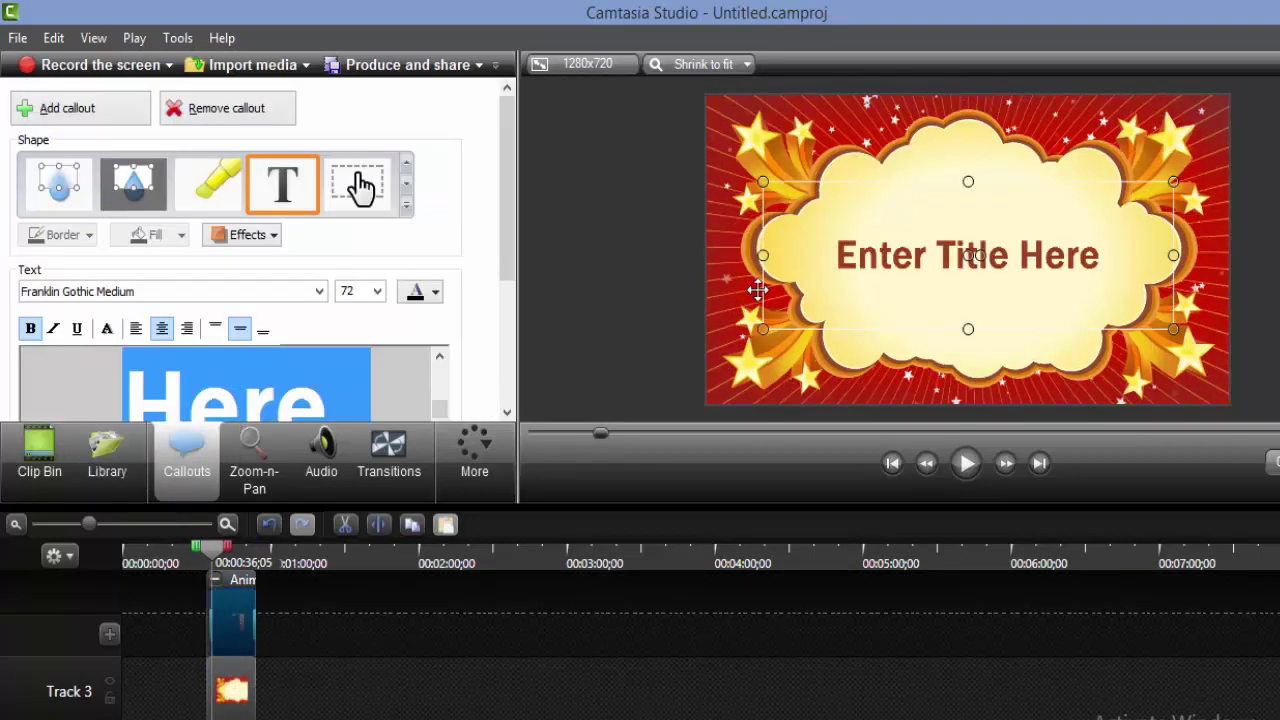
pyautogui.press('Delete')
pyautogui.write('طرق لفعل الخير لتعليم')
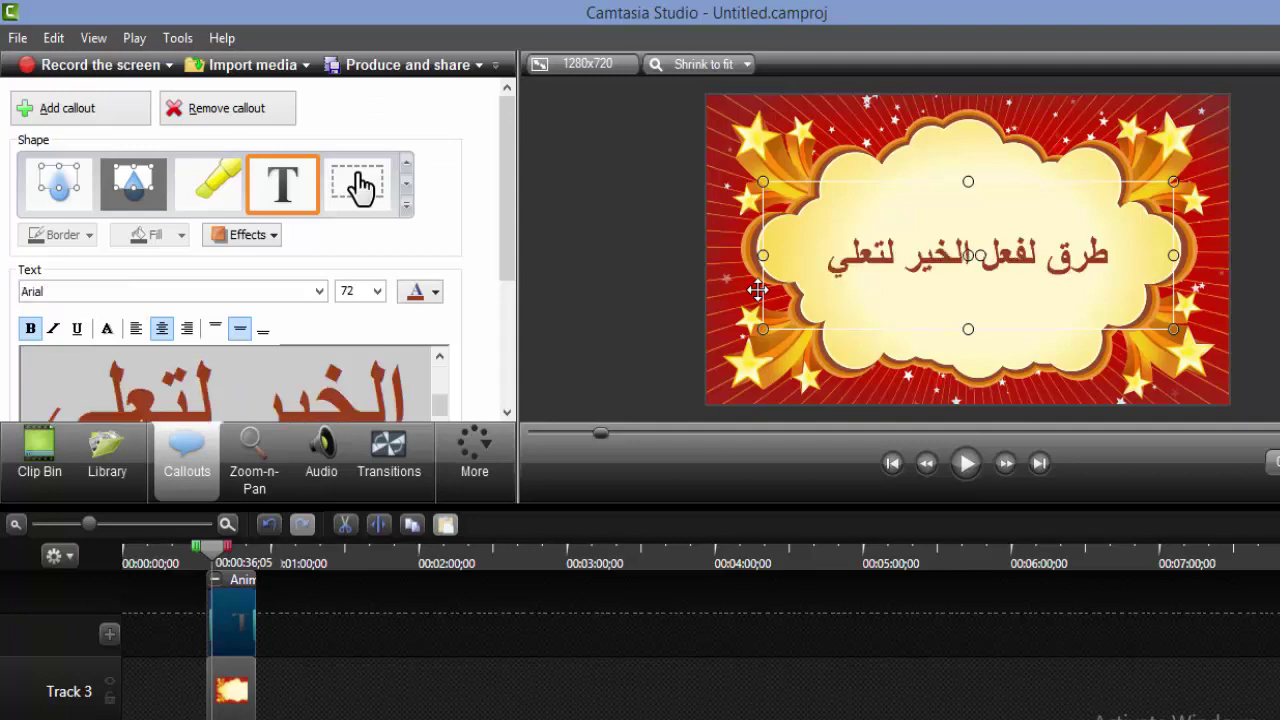
pyautogui.write('كمبيوتر')
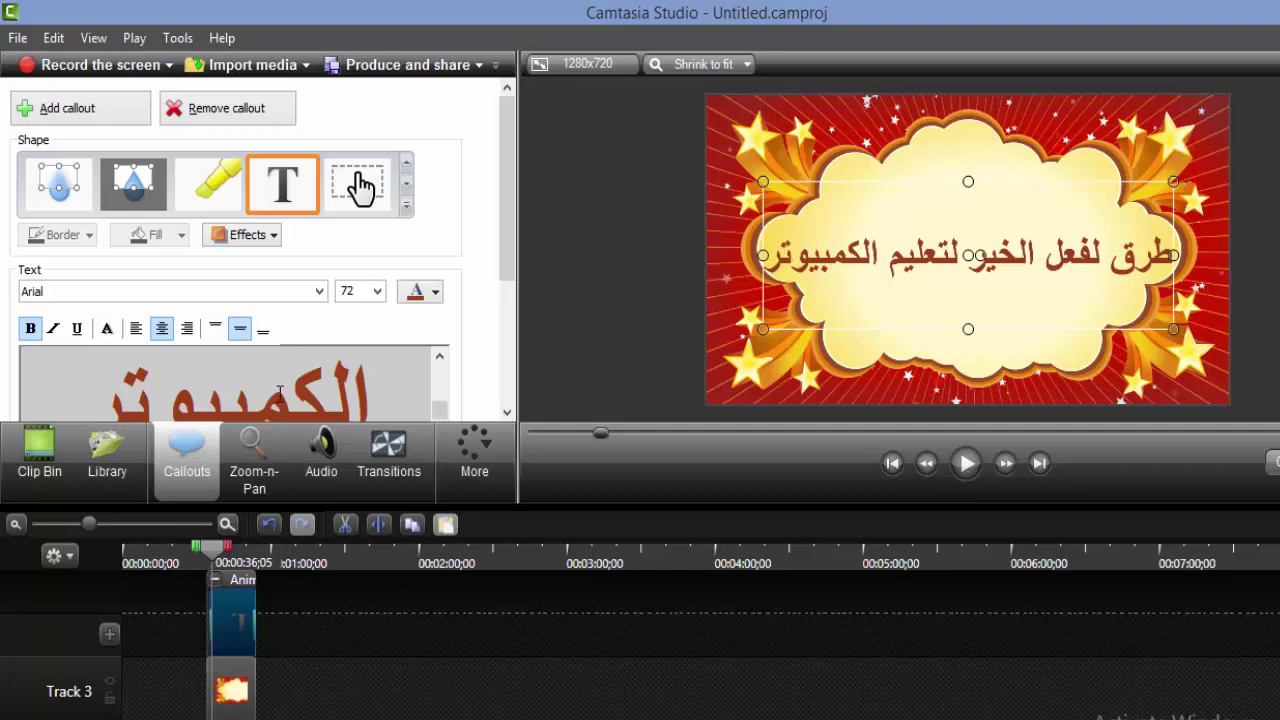
# Step: Set the font size of the whole title text to 48
pyautogui.hotkey('ctrl', 'a')
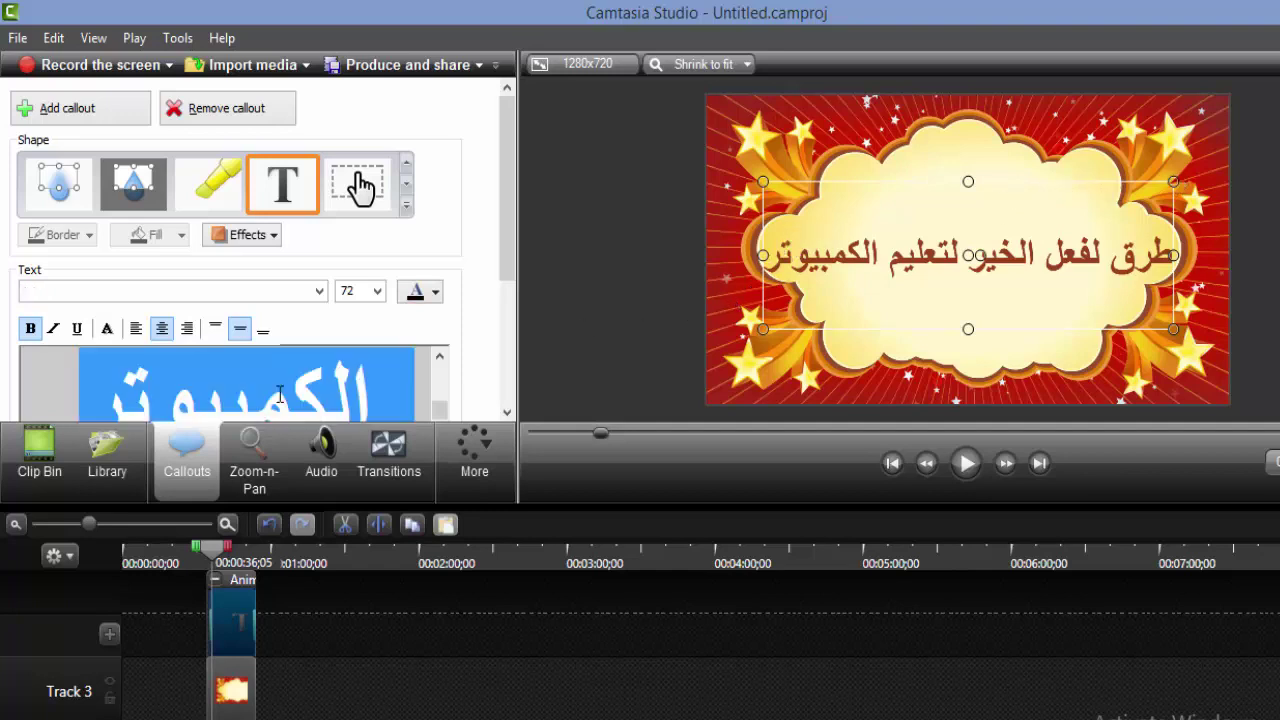
pyautogui.click(378, 292)
pyautogui.click(344, 510)
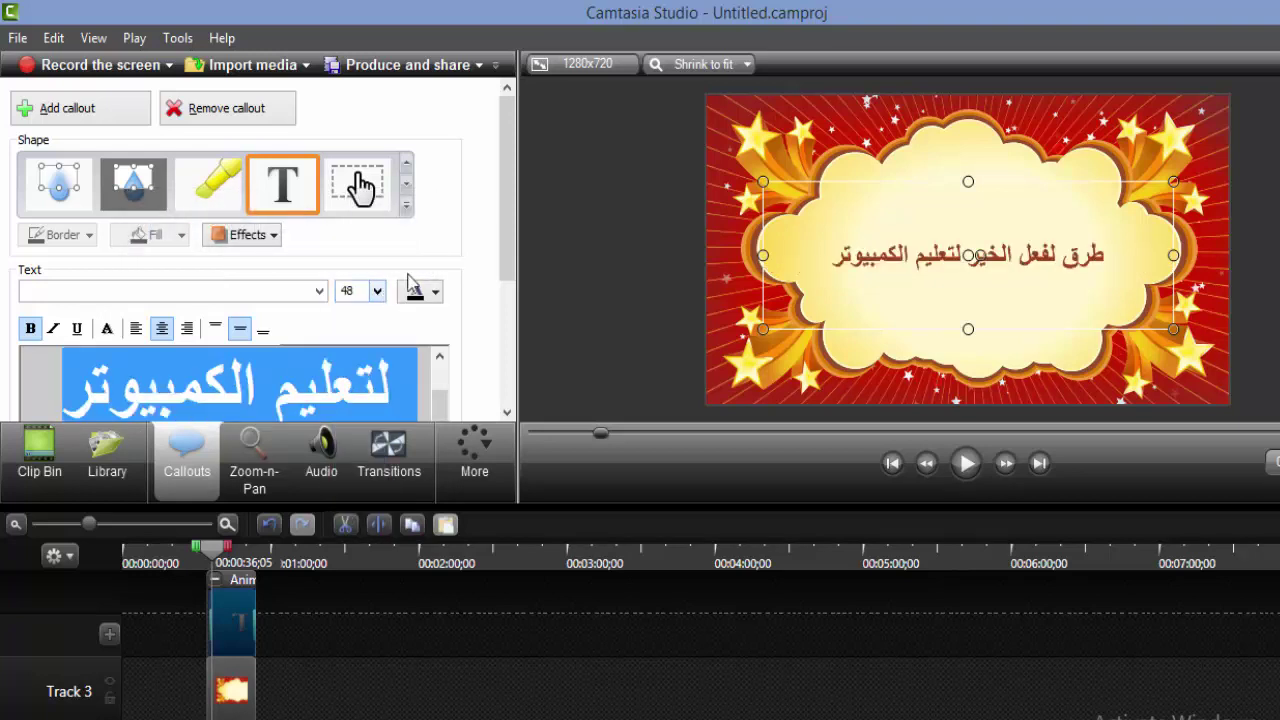
# Step: Open the text colour palette and try toggling bold, shadow, underline and italic on the title text
pyautogui.click(419, 296)
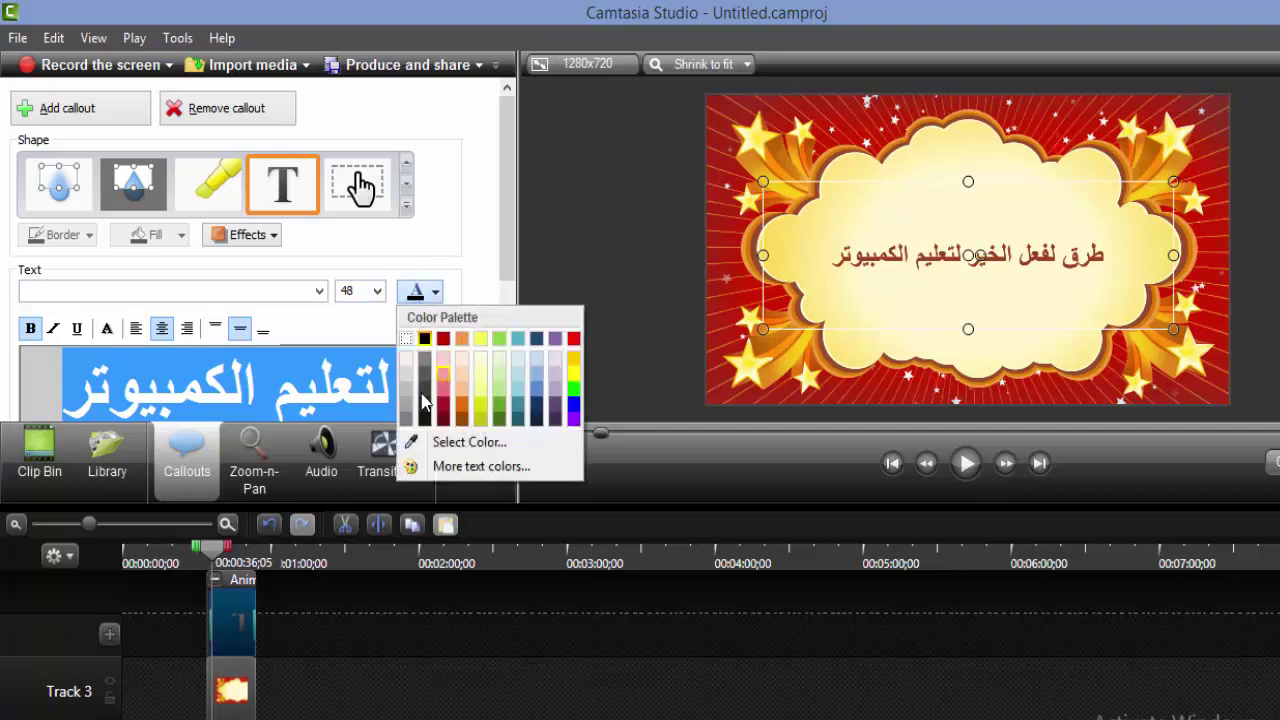
pyautogui.click(230, 390)
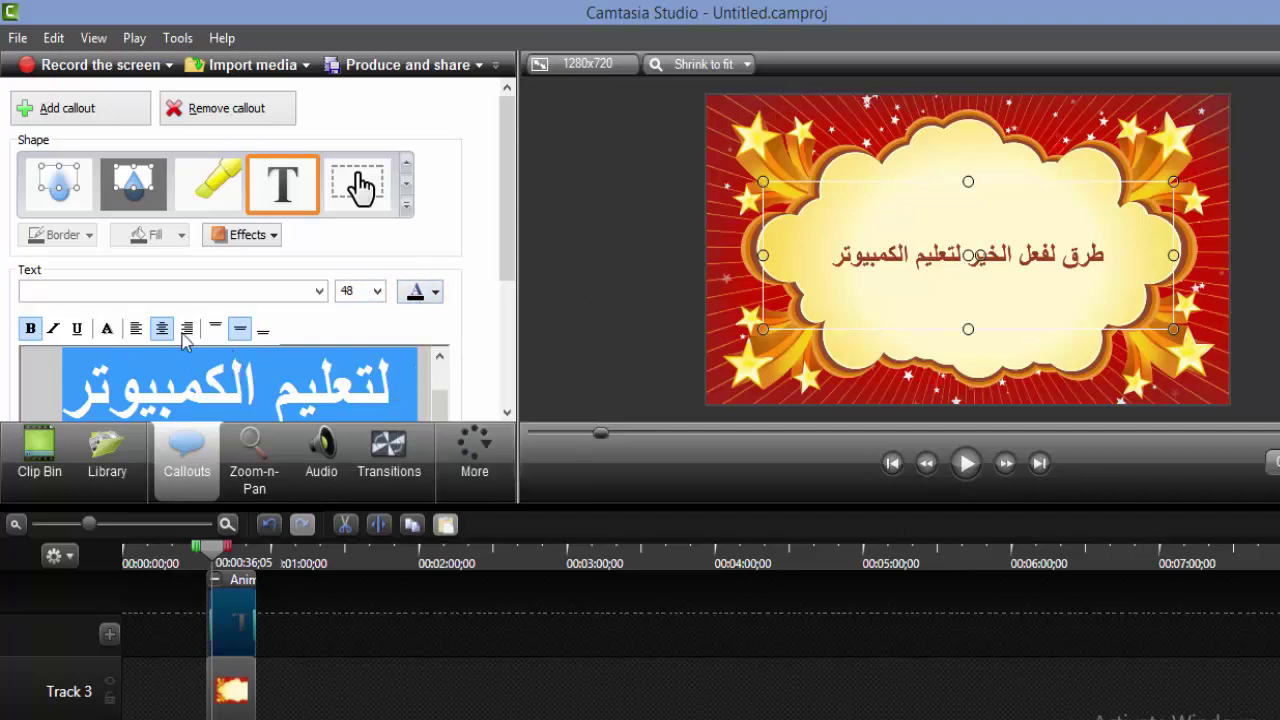
pyautogui.click(34, 336)
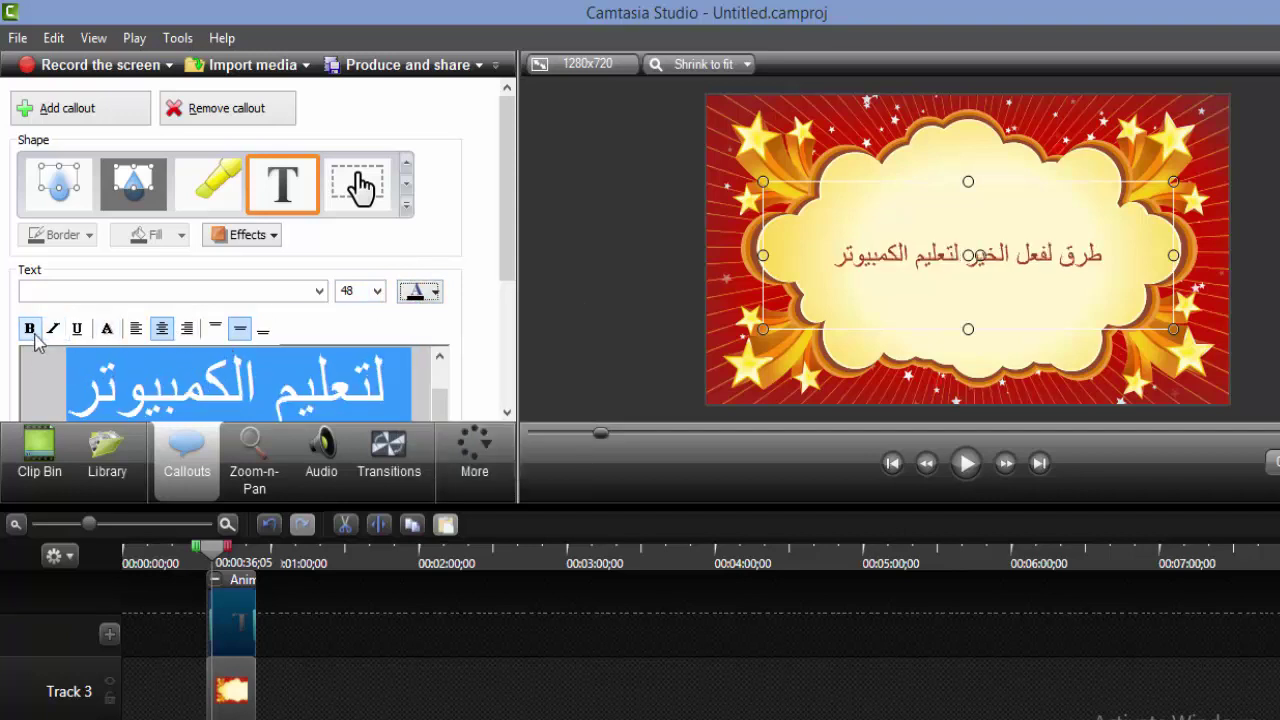
pyautogui.click(108, 329)
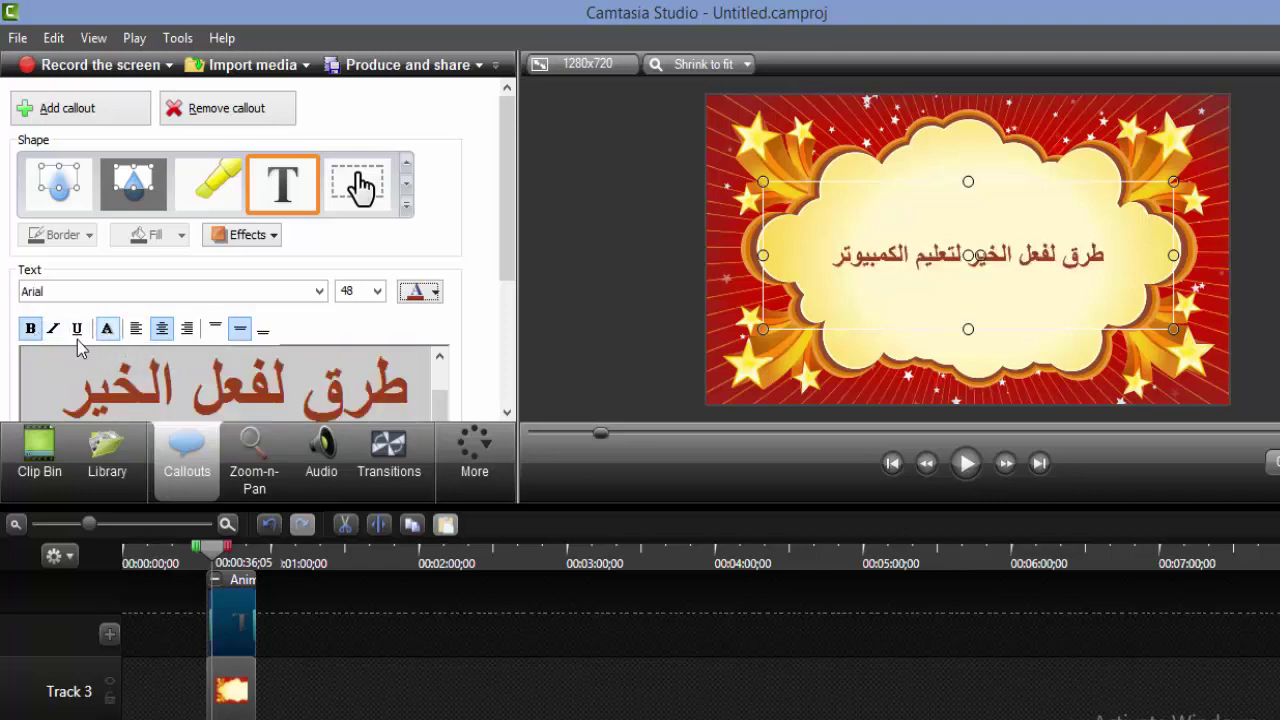
pyautogui.click(77, 329)
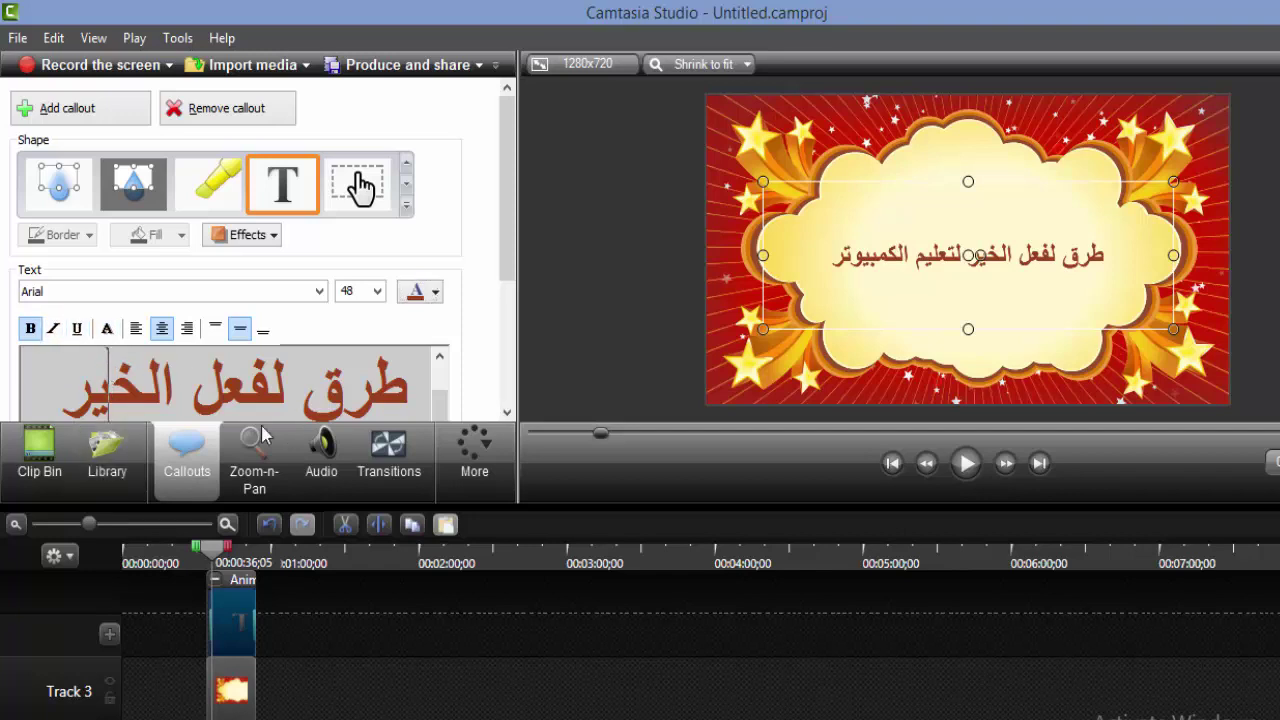
pyautogui.hotkey('ctrl', 'a')
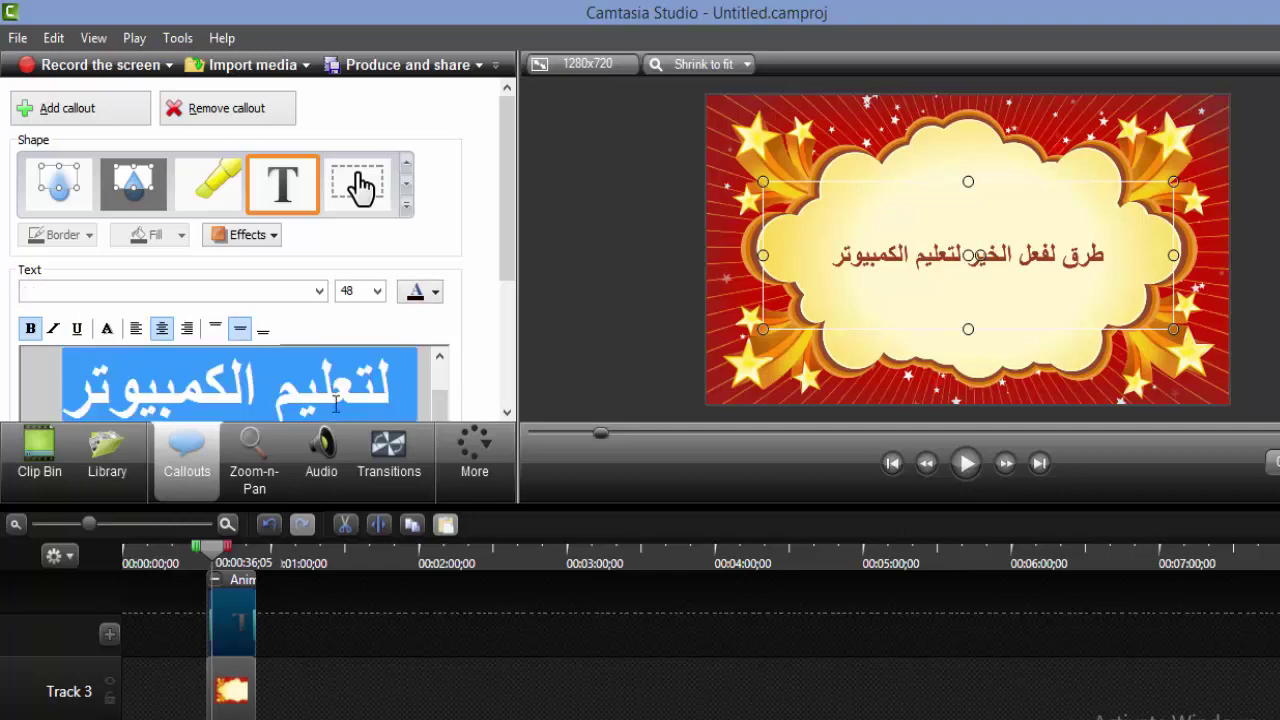
pyautogui.click(77, 330)
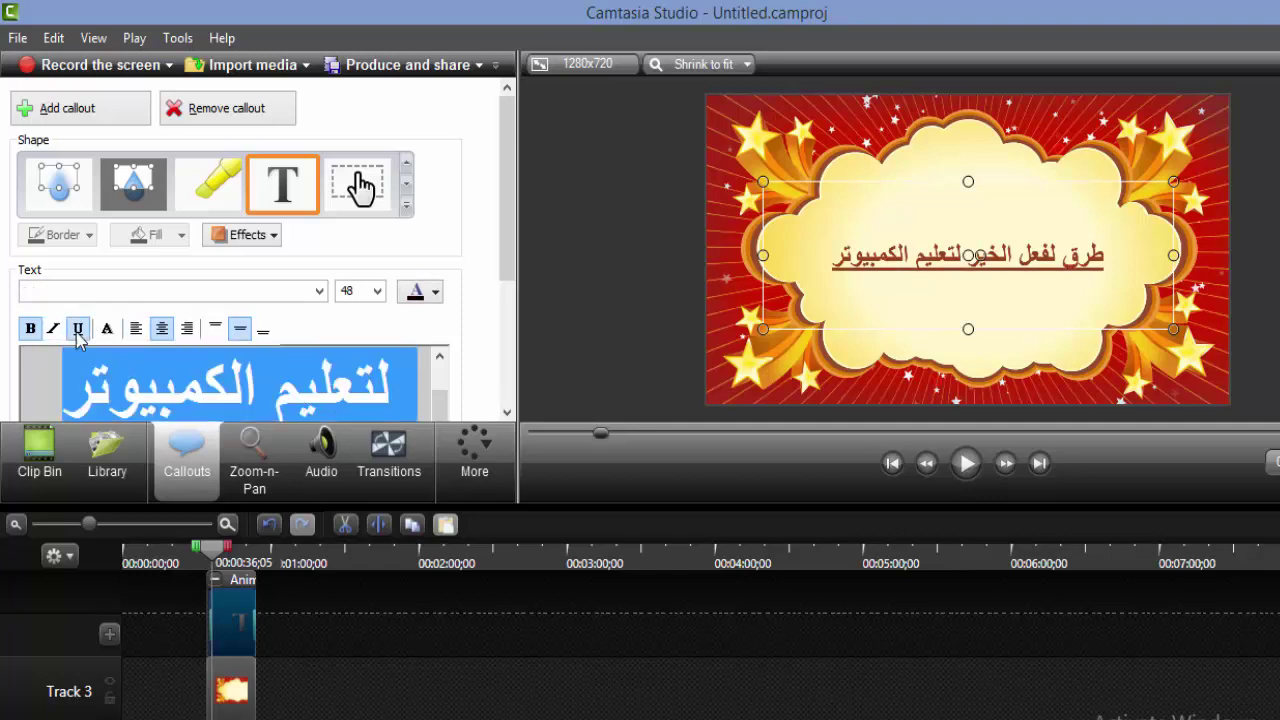
pyautogui.click(77, 333)
pyautogui.click(55, 330)
pyautogui.click(55, 330)
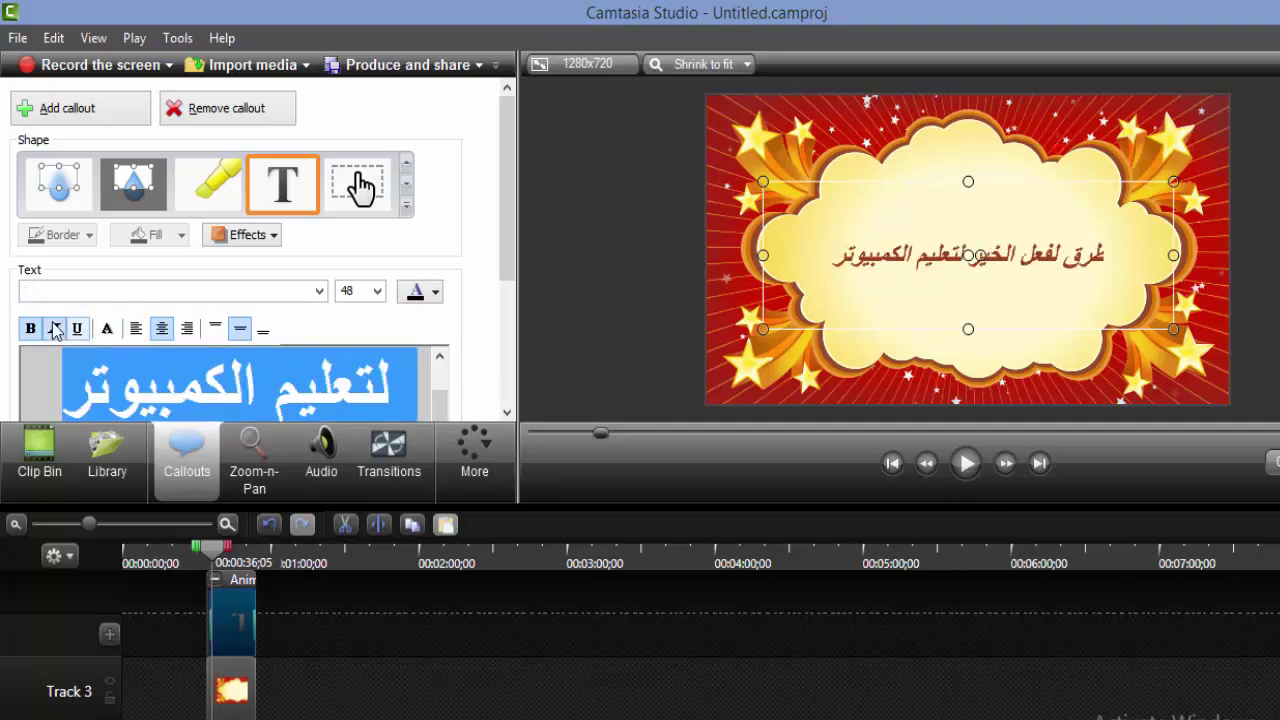
# Step: Finish editing the title text, deselect the callout and collapse the Animated Title group on Track 3
pyautogui.click(297, 380)
pyautogui.moveTo(505, 258); pyautogui.dragTo(505, 285)
pyautogui.click(414, 700)
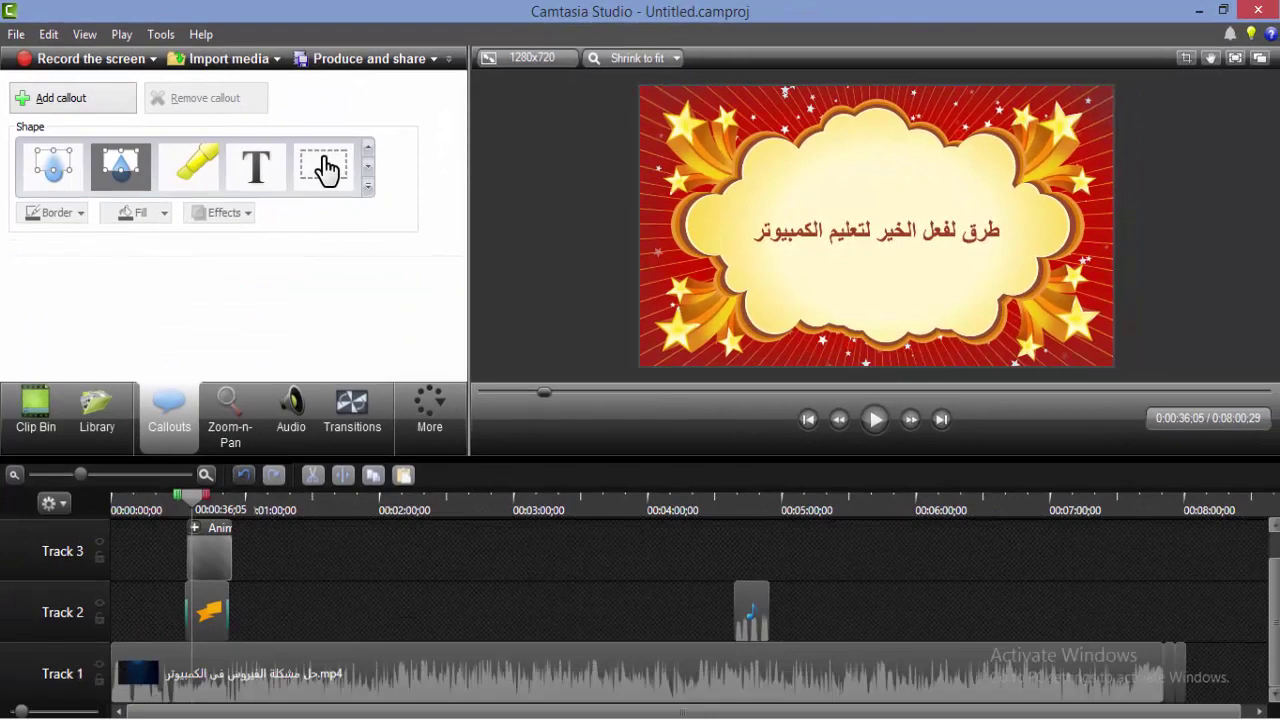
# Step: Move the Animated Title group to the start of Track 2 and shift the Track 1 media to begin right after it
pyautogui.moveTo(209, 555); pyautogui.dragTo(133, 612)
pyautogui.click(193, 668)
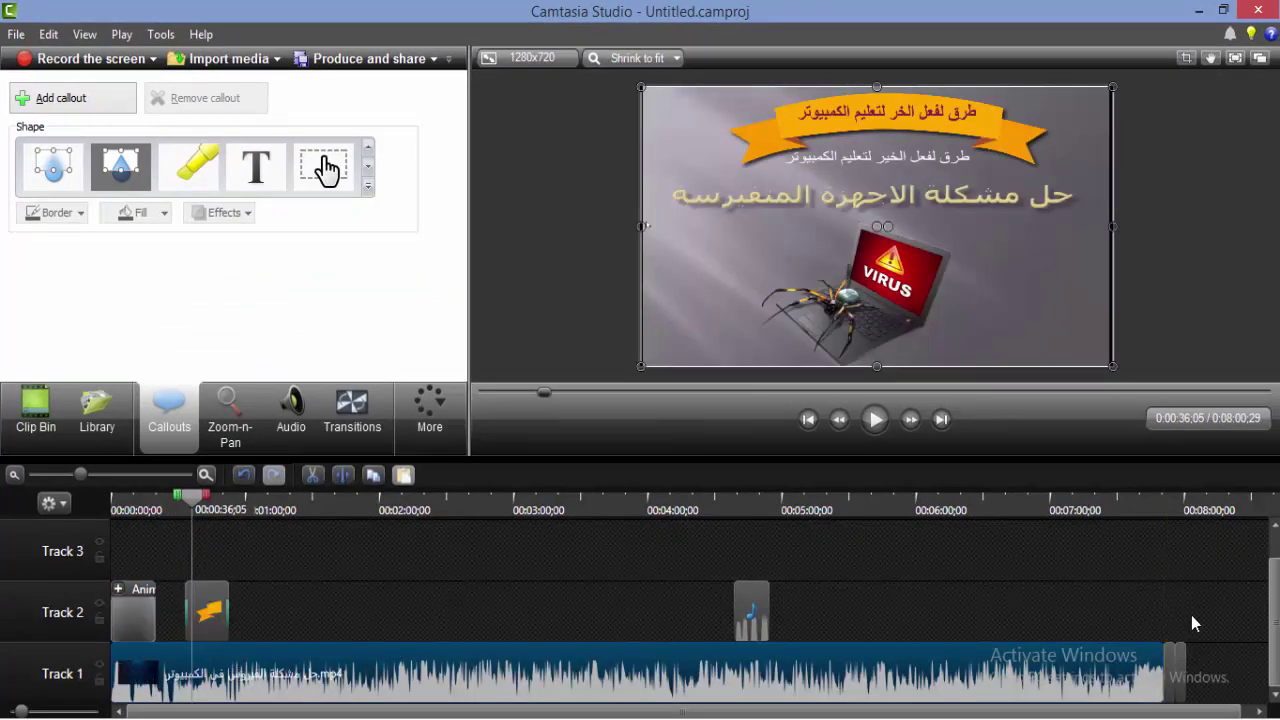
pyautogui.moveTo(1052, 690); pyautogui.dragTo(1110, 700)
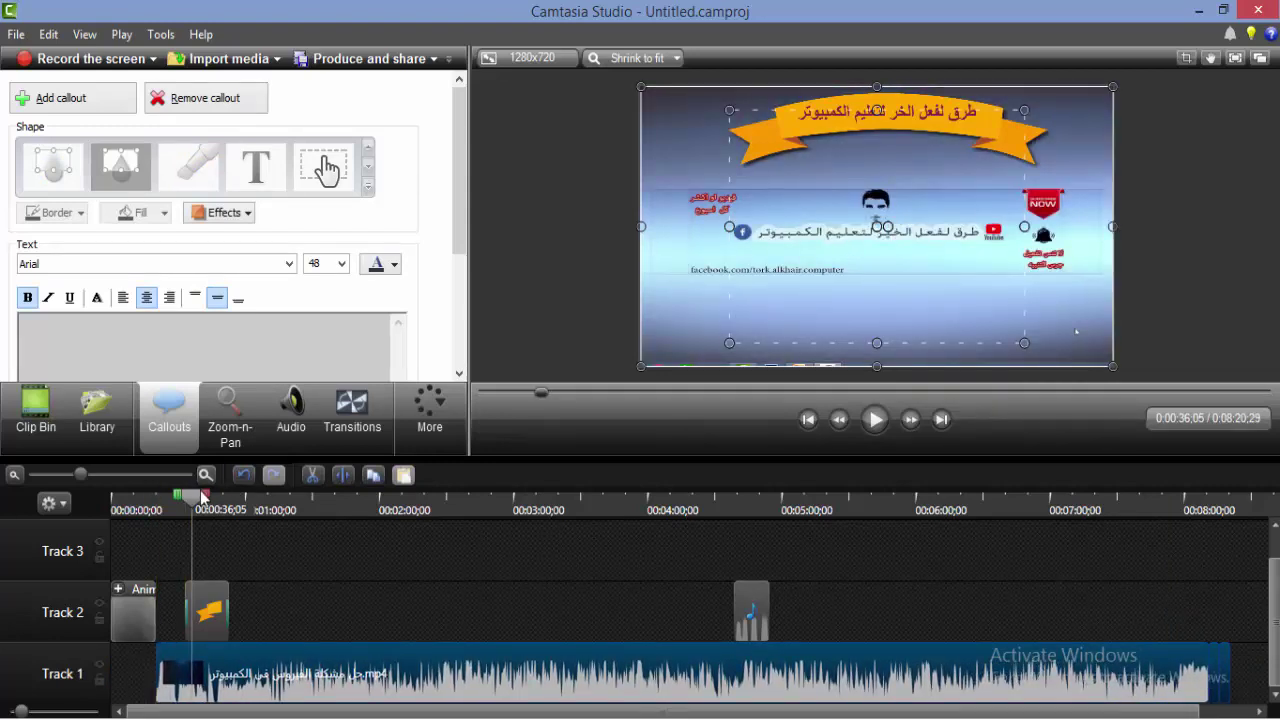
# Step: Play back the opening title from the beginning, and the video from 0:00:29;24 to check the banner callout
pyautogui.moveTo(183, 507); pyautogui.dragTo(112, 500)
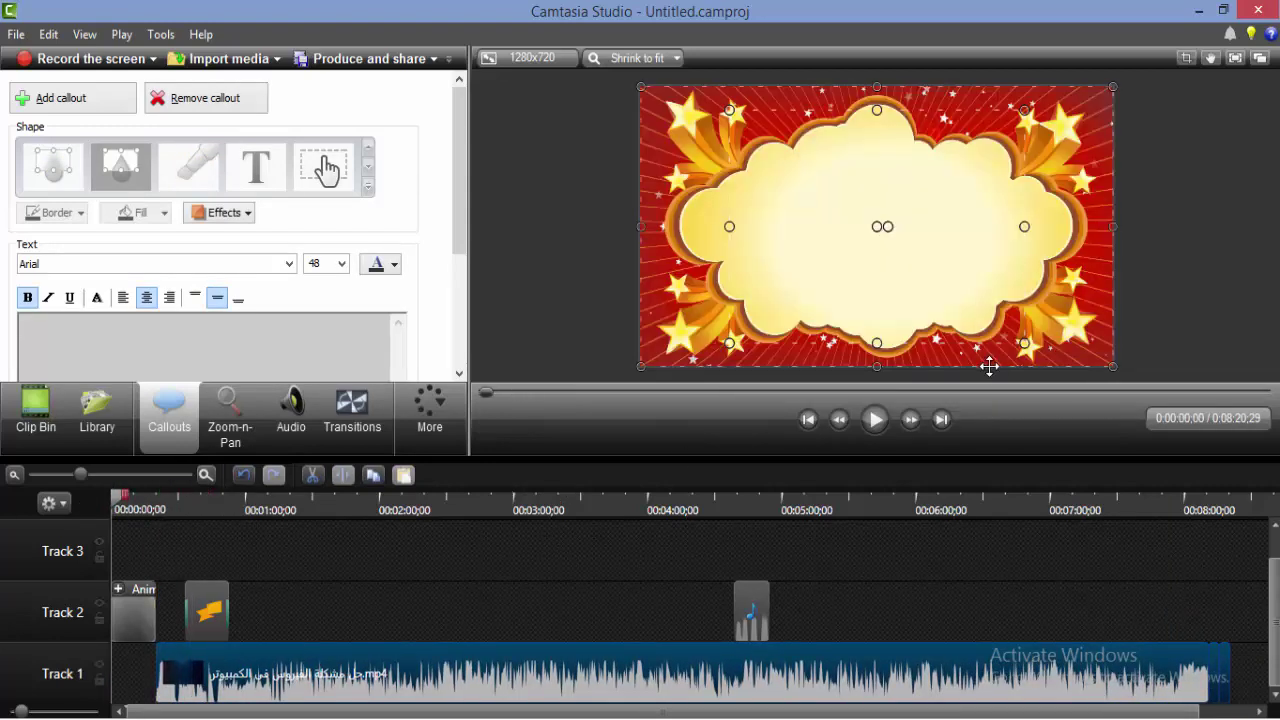
pyautogui.click(877, 421)
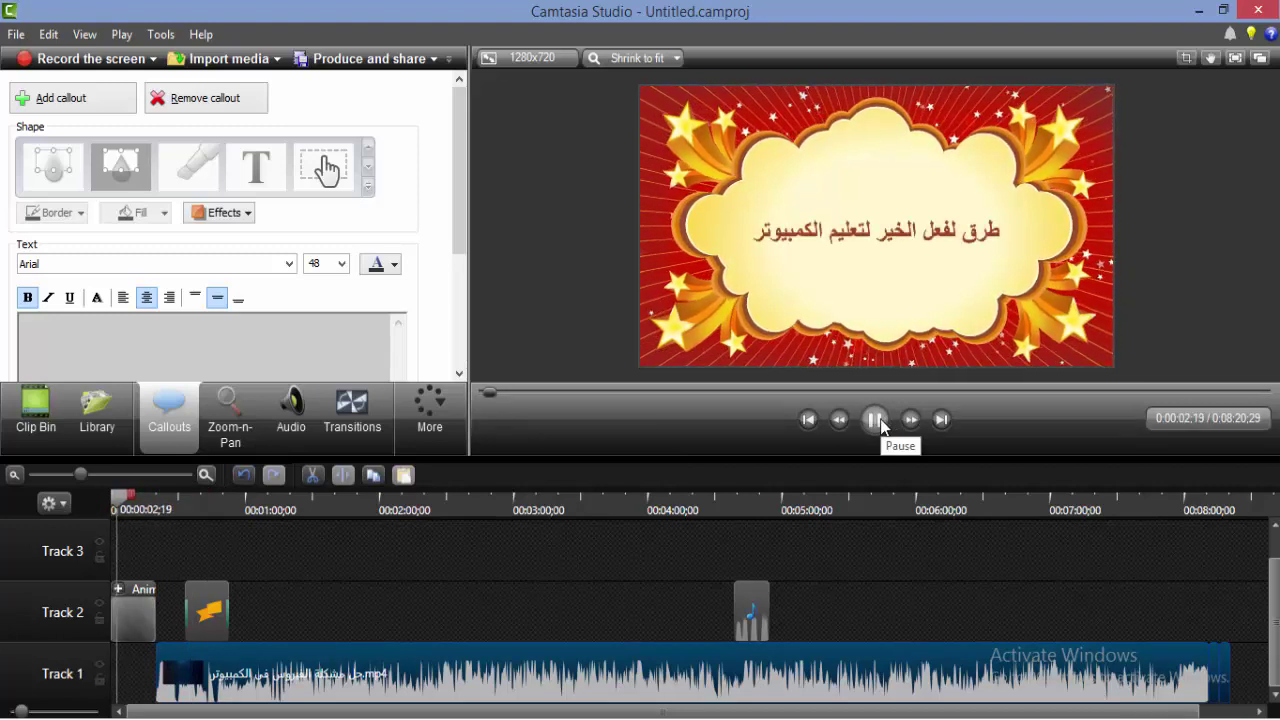
pyautogui.click(177, 505)
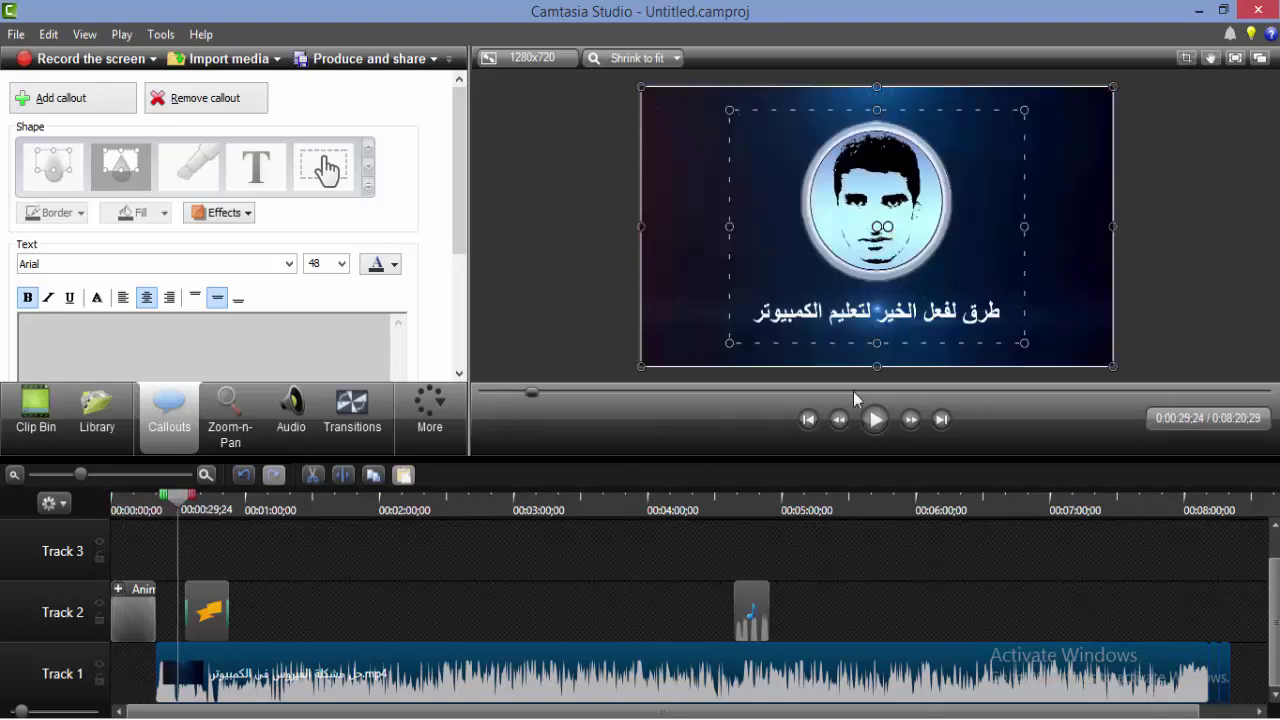
pyautogui.click(868, 432)
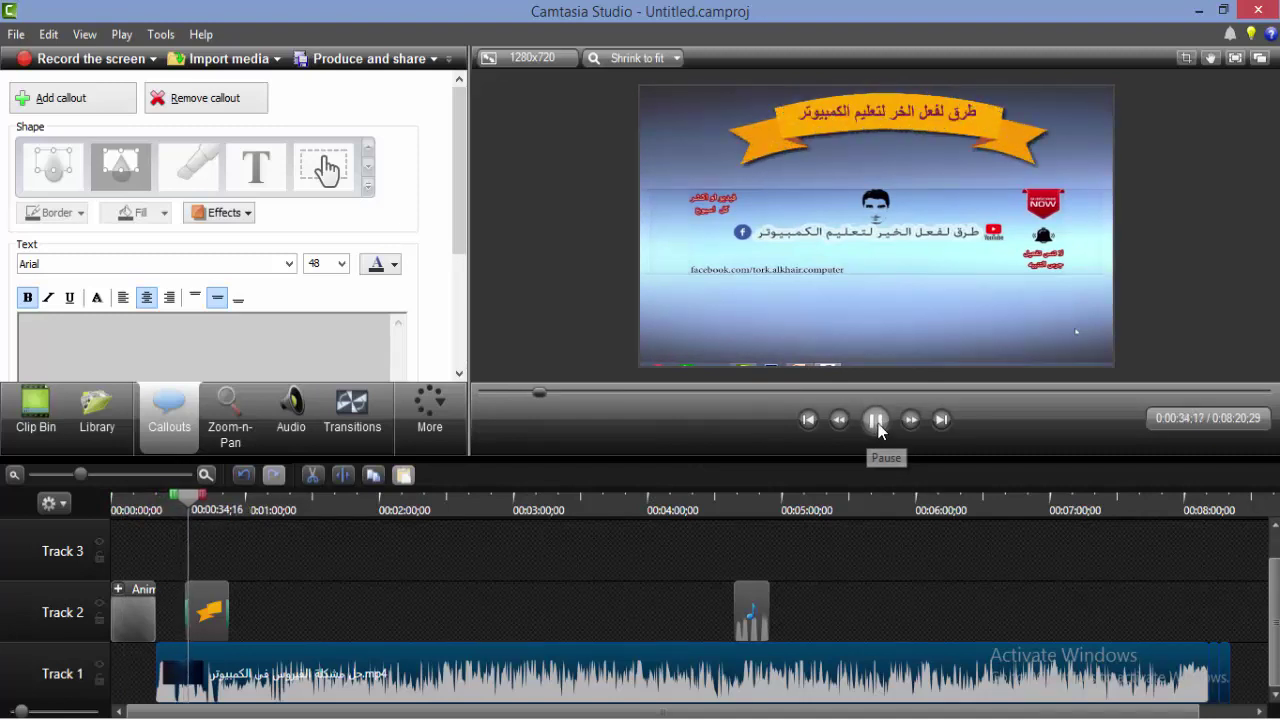
pyautogui.click(876, 421)
# Step: Reposition the orange banner callout near the bottom of the video frame and play back the result briefly
pyautogui.click(884, 100)
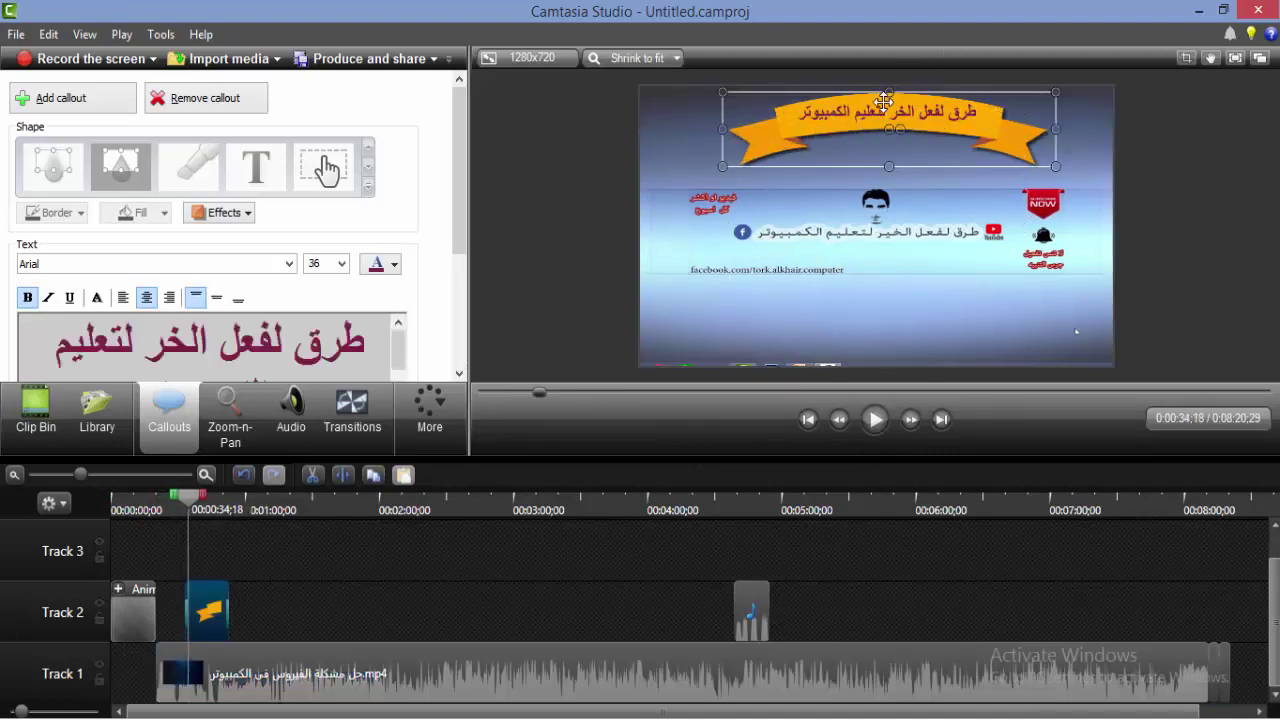
pyautogui.moveTo(884, 100); pyautogui.dragTo(867, 288)
pyautogui.click(871, 421)
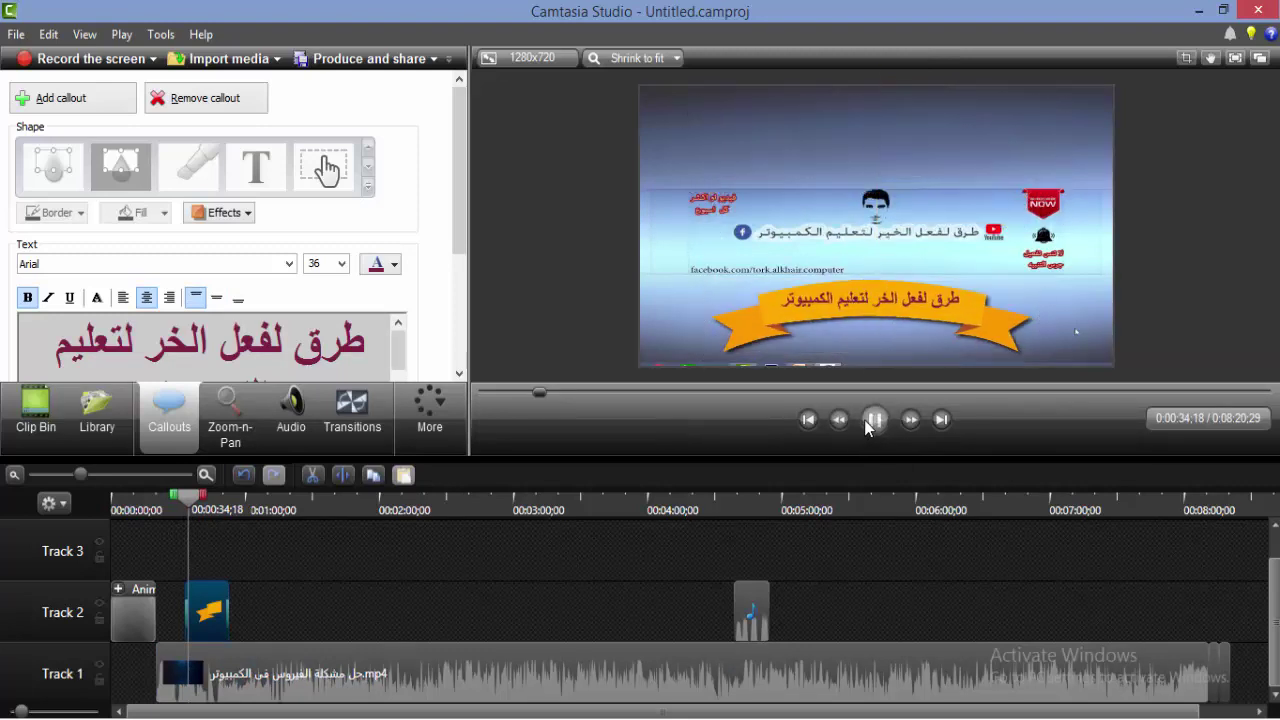
pyautogui.click(870, 422)
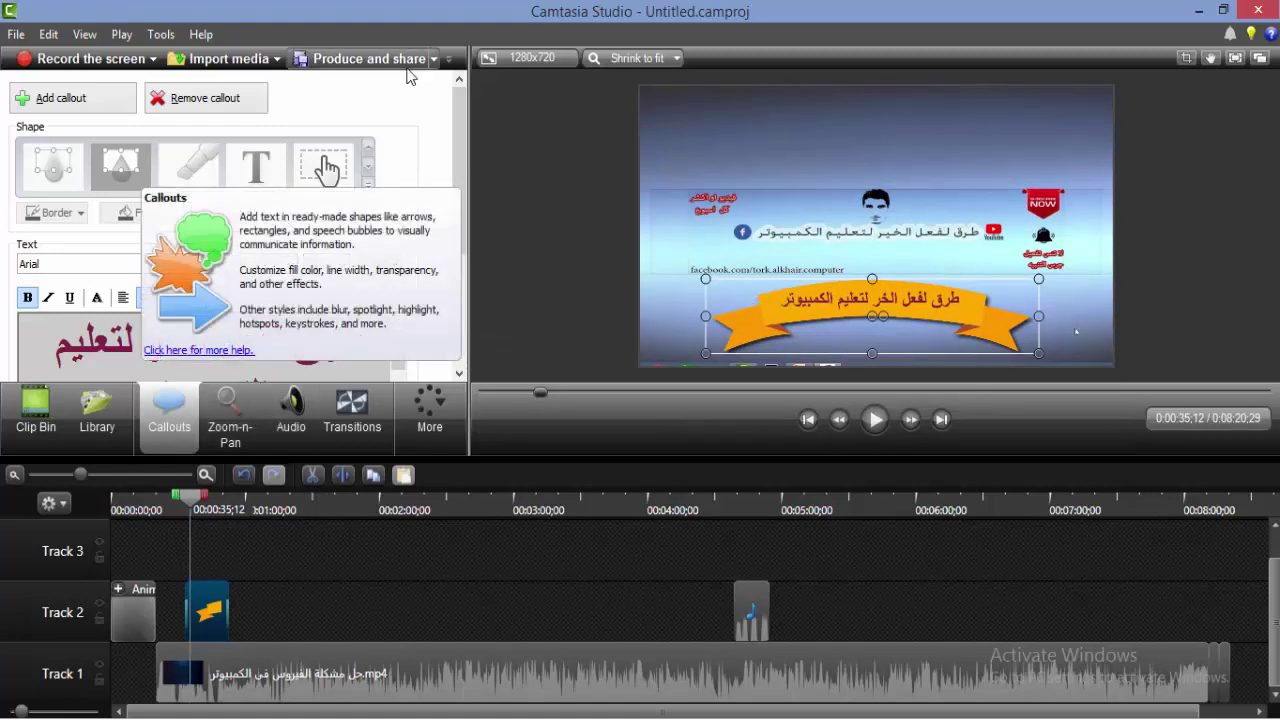
# Step: Add a Blur callout at 0:00:35;12, shrink it over the middle of the banner text and try extending it on Track 3
pyautogui.click(310, 180)
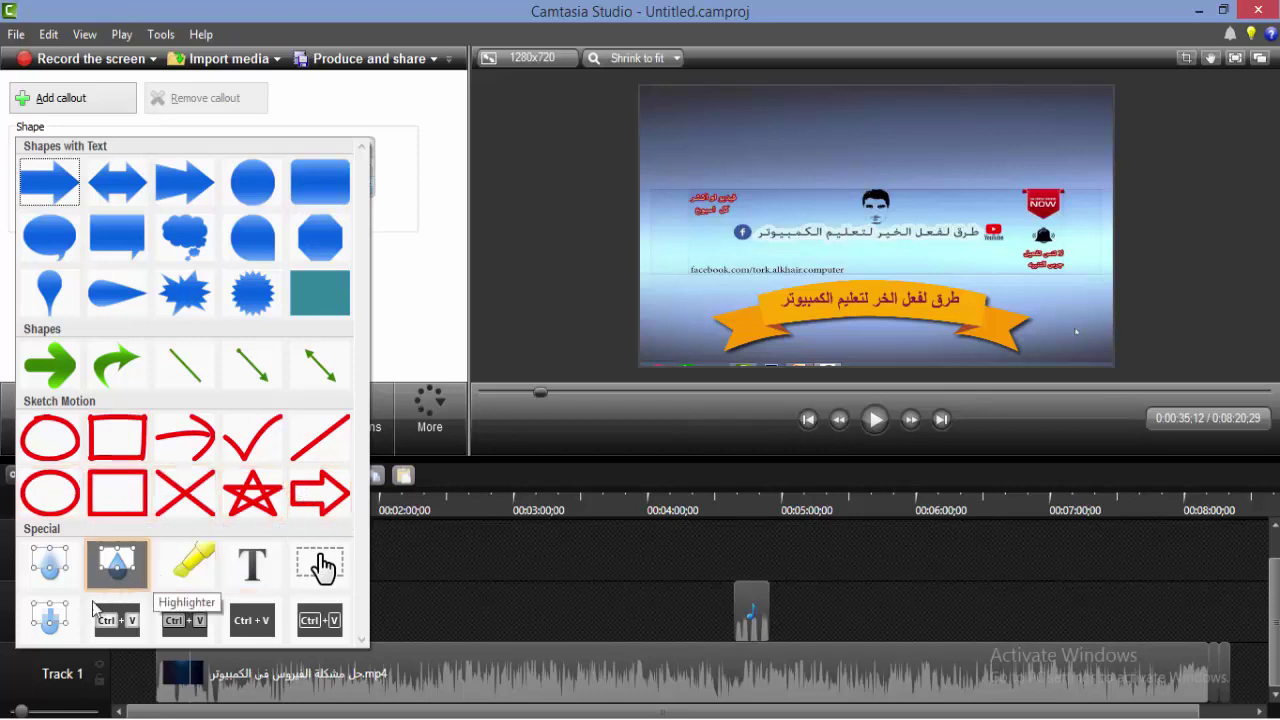
pyautogui.click(53, 566)
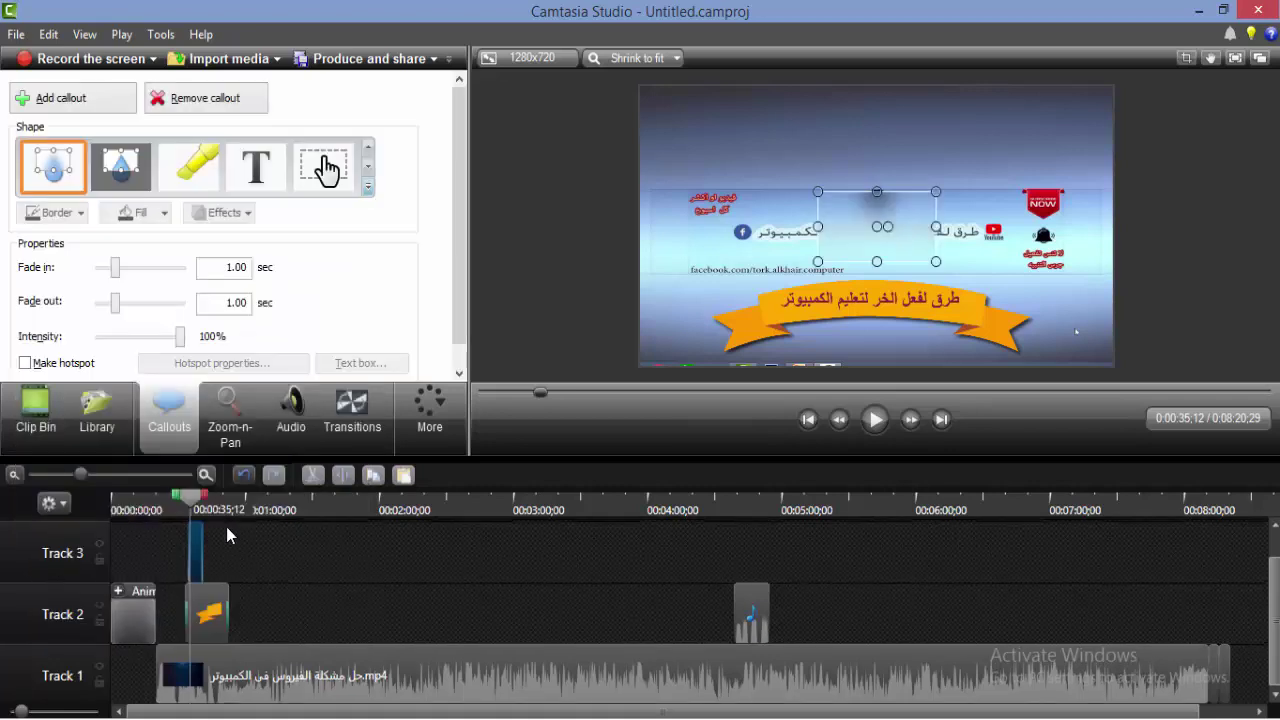
pyautogui.moveTo(851, 223); pyautogui.dragTo(843, 292)
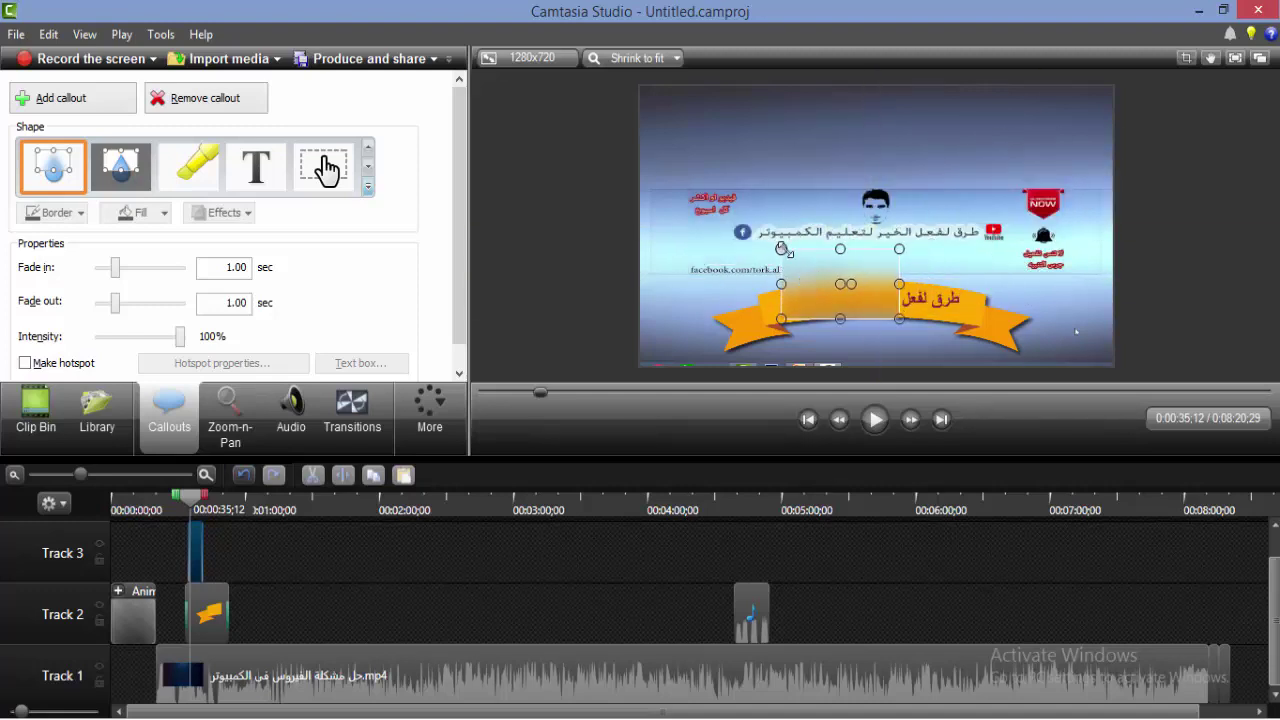
pyautogui.moveTo(778, 258); pyautogui.dragTo(824, 283)
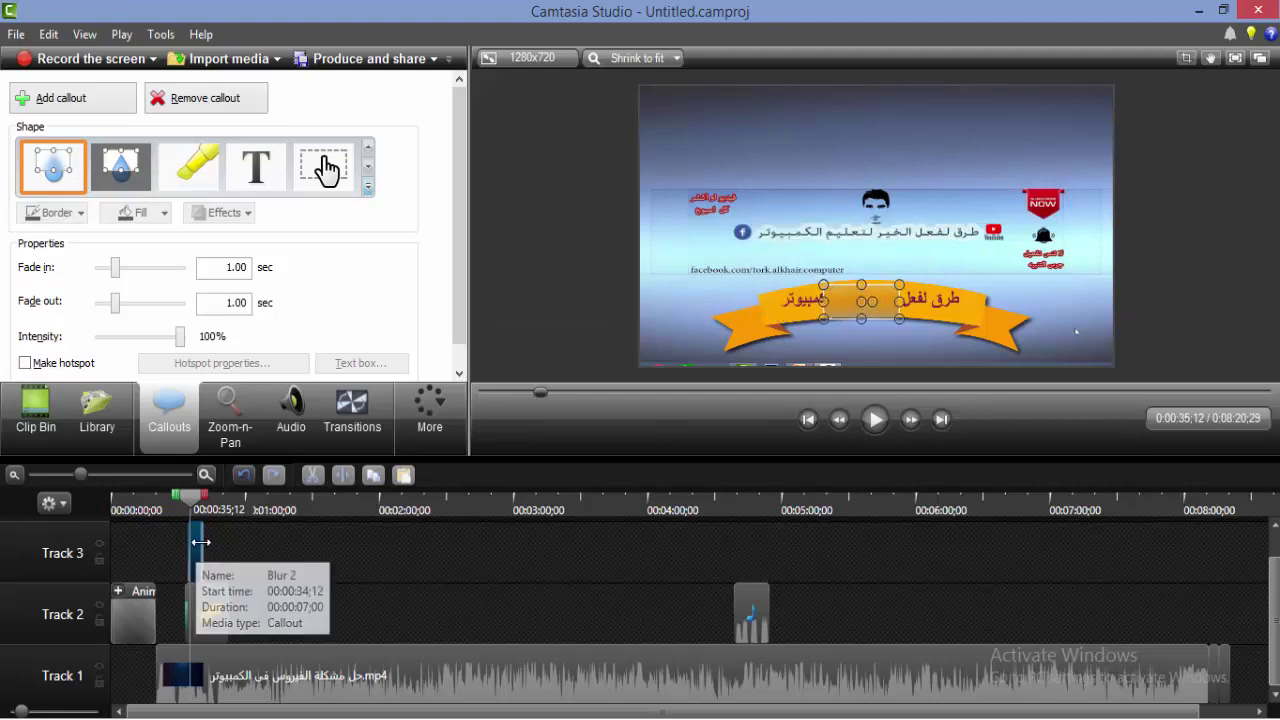
pyautogui.moveTo(199, 552)
pyautogui.mouseDown()
pyautogui.moveTo(404, 555)
pyautogui.moveTo(211, 560)
pyautogui.mouseUp()
# Step: Delete the Blur callout from Track 3 and the banner callout and Animated Title group from Track 2
pyautogui.press('Delete')
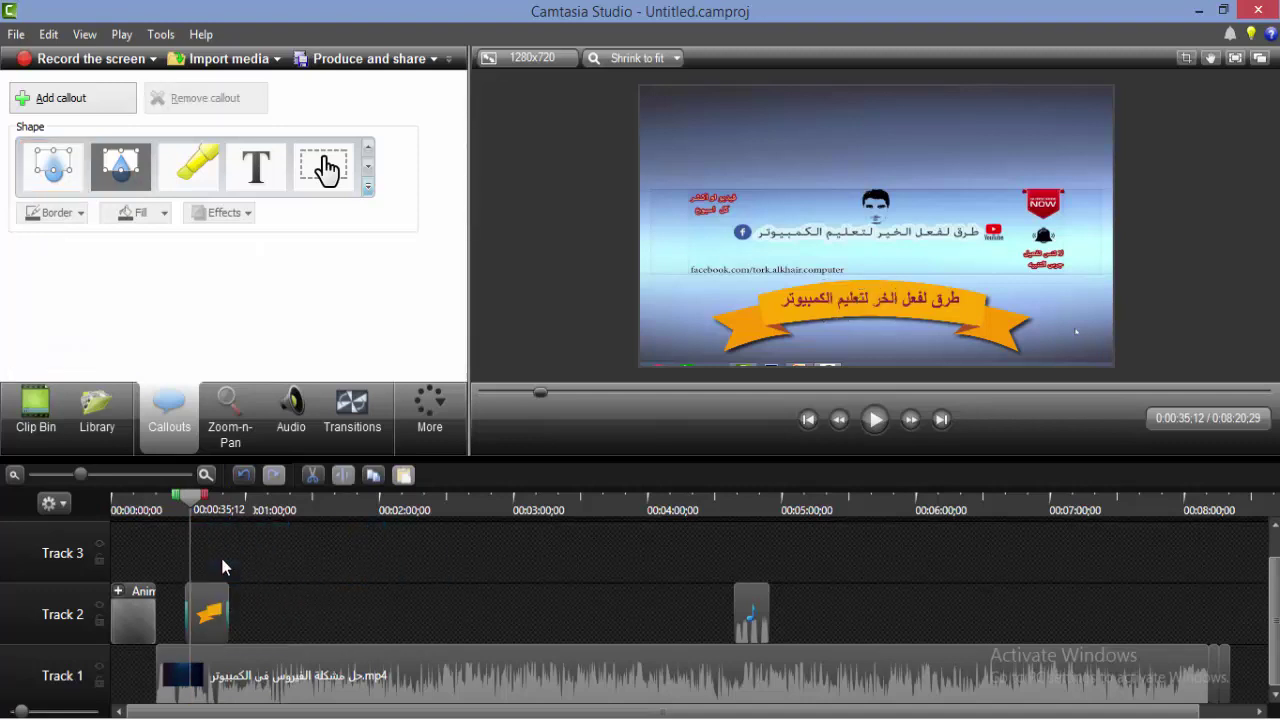
pyautogui.click(210, 615)
pyautogui.press('Delete')
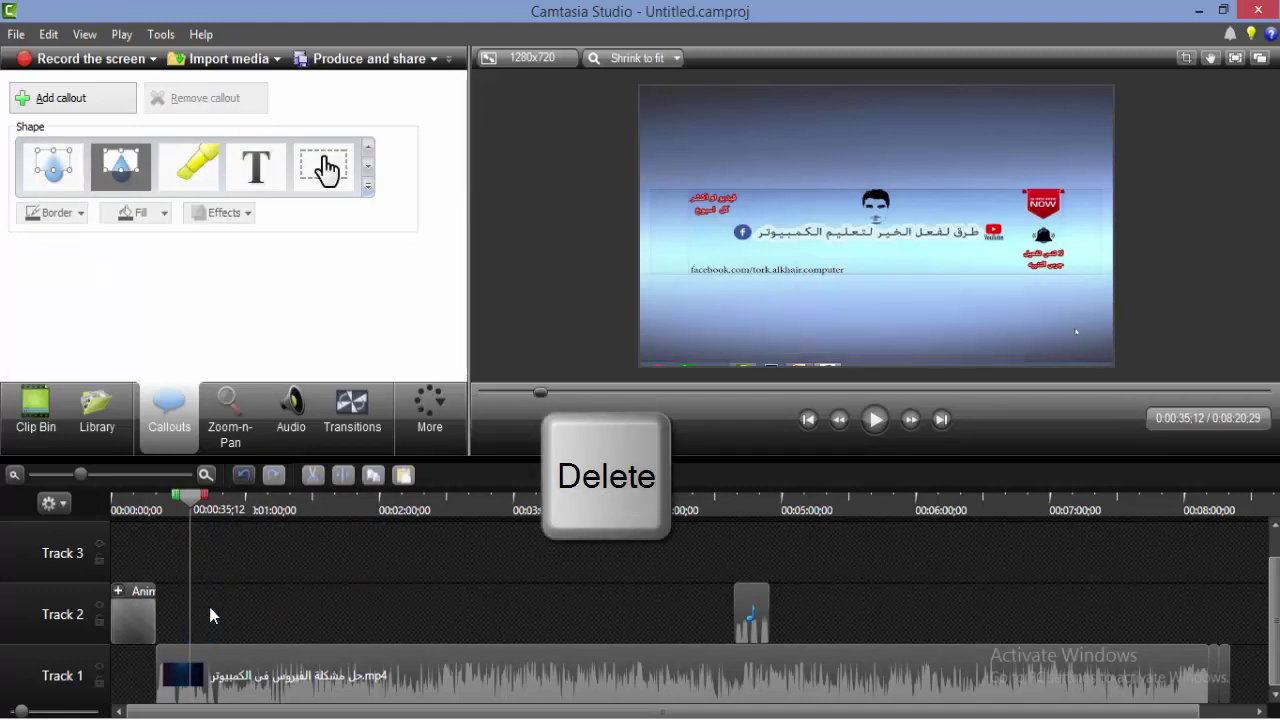
pyautogui.click(123, 614)
pyautogui.press('Delete')
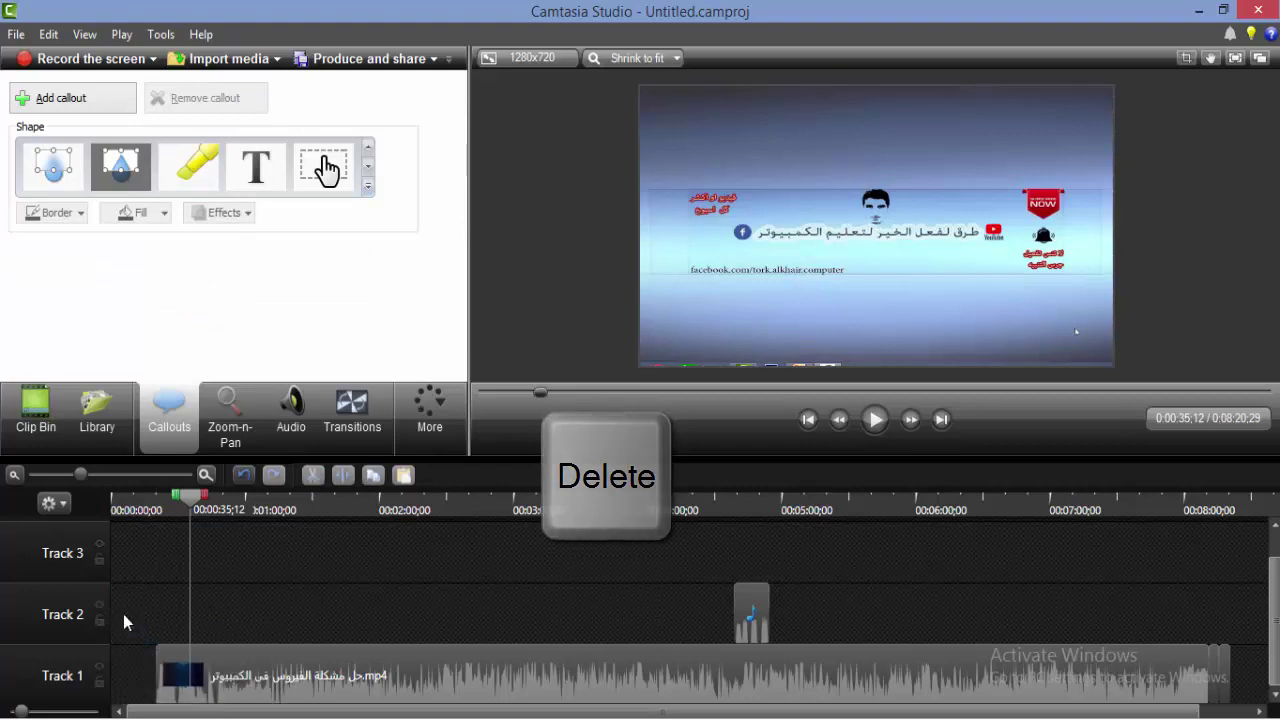
pyautogui.click(368, 185)
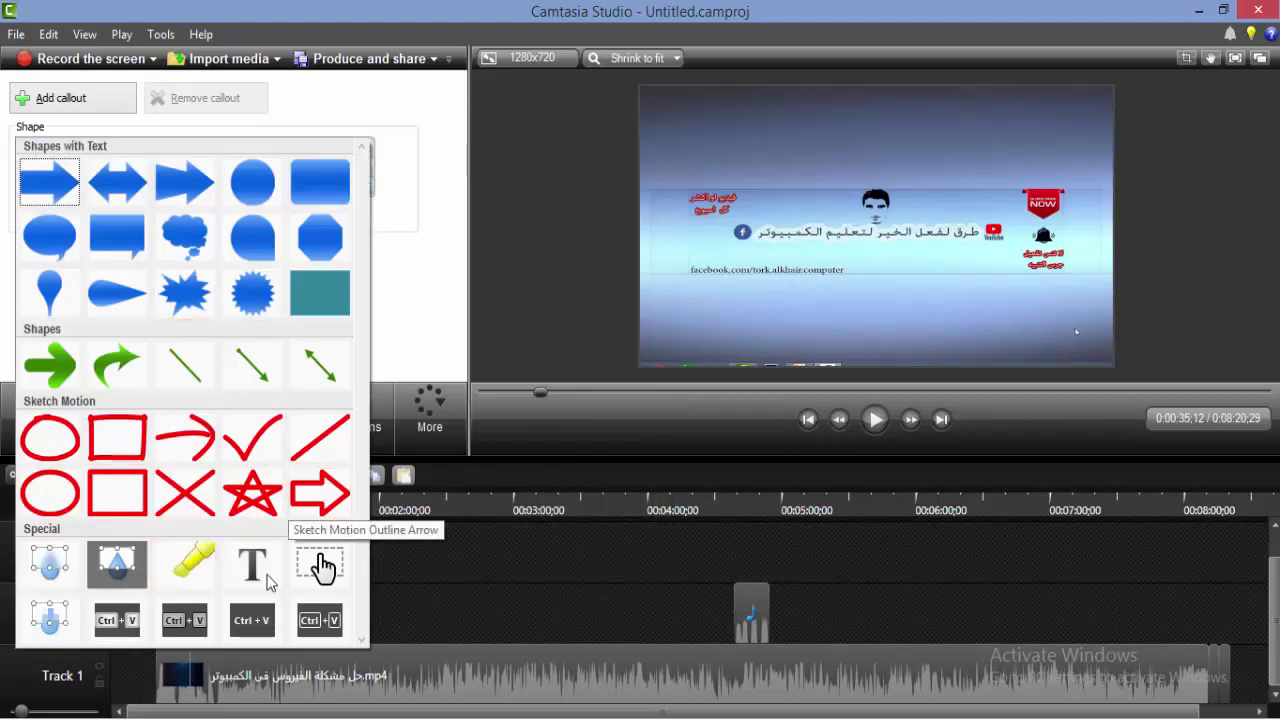
pyautogui.click(402, 562)
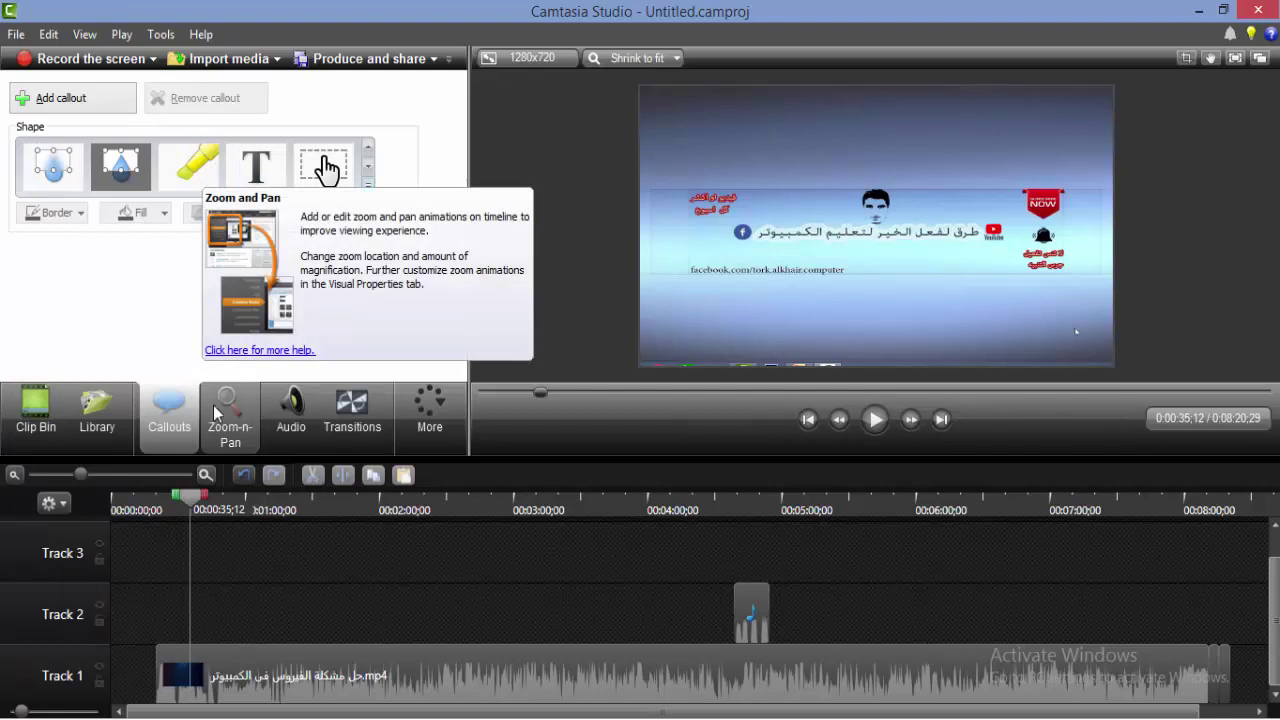
# Step: Show the Zoom-n-Pan settings and stretch the bird-feeding image at 0:08:10;29 to fill the whole canvas
pyautogui.click(223, 416)
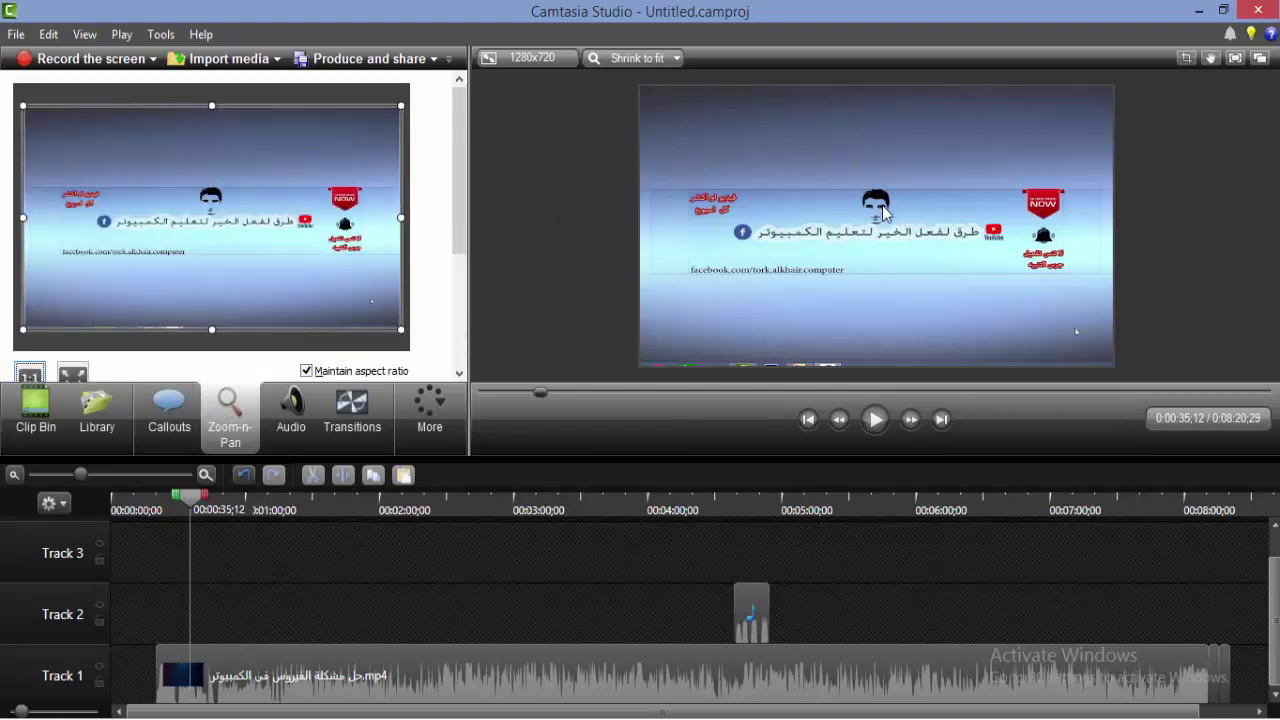
pyautogui.click(1206, 510)
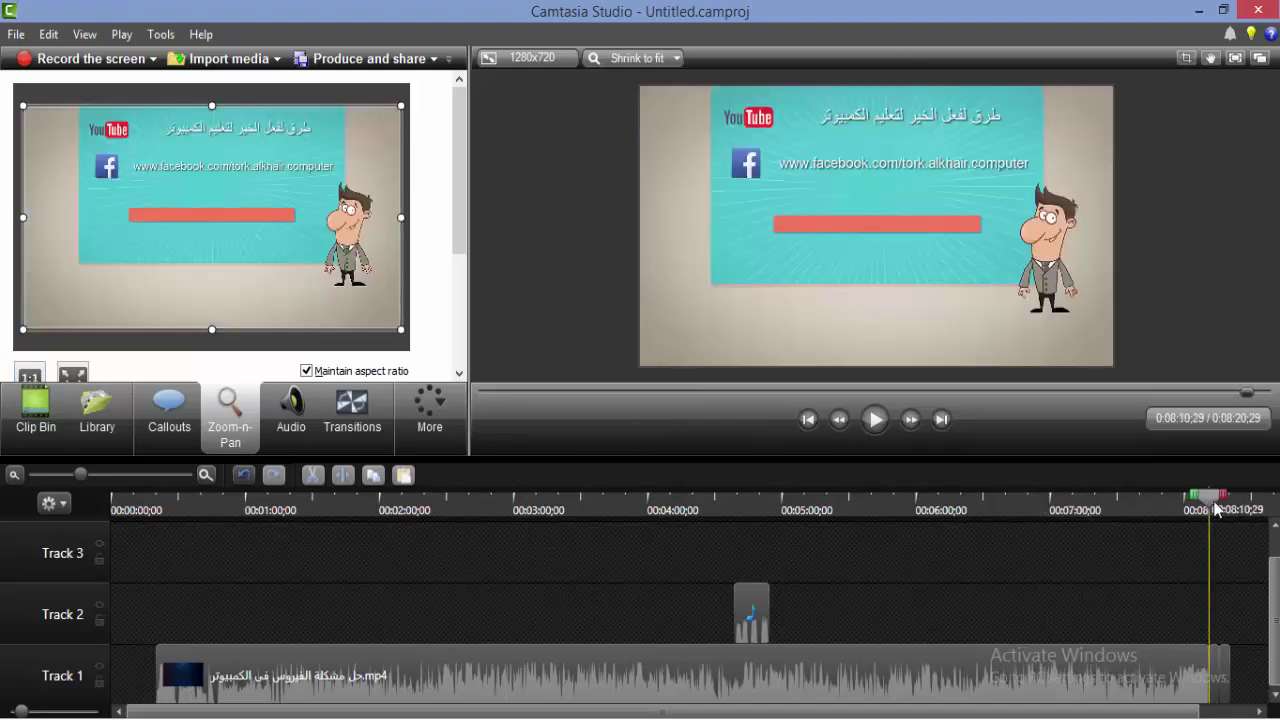
pyautogui.click(817, 217)
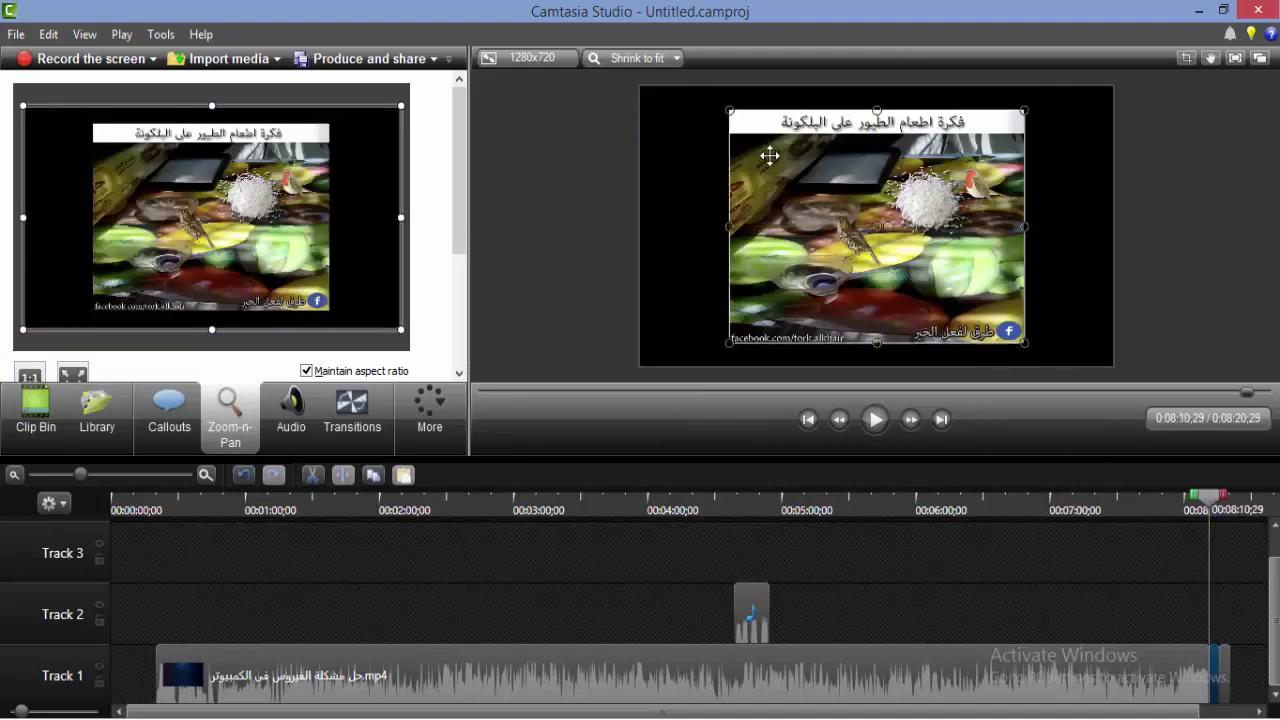
pyautogui.moveTo(769, 155); pyautogui.dragTo(697, 87)
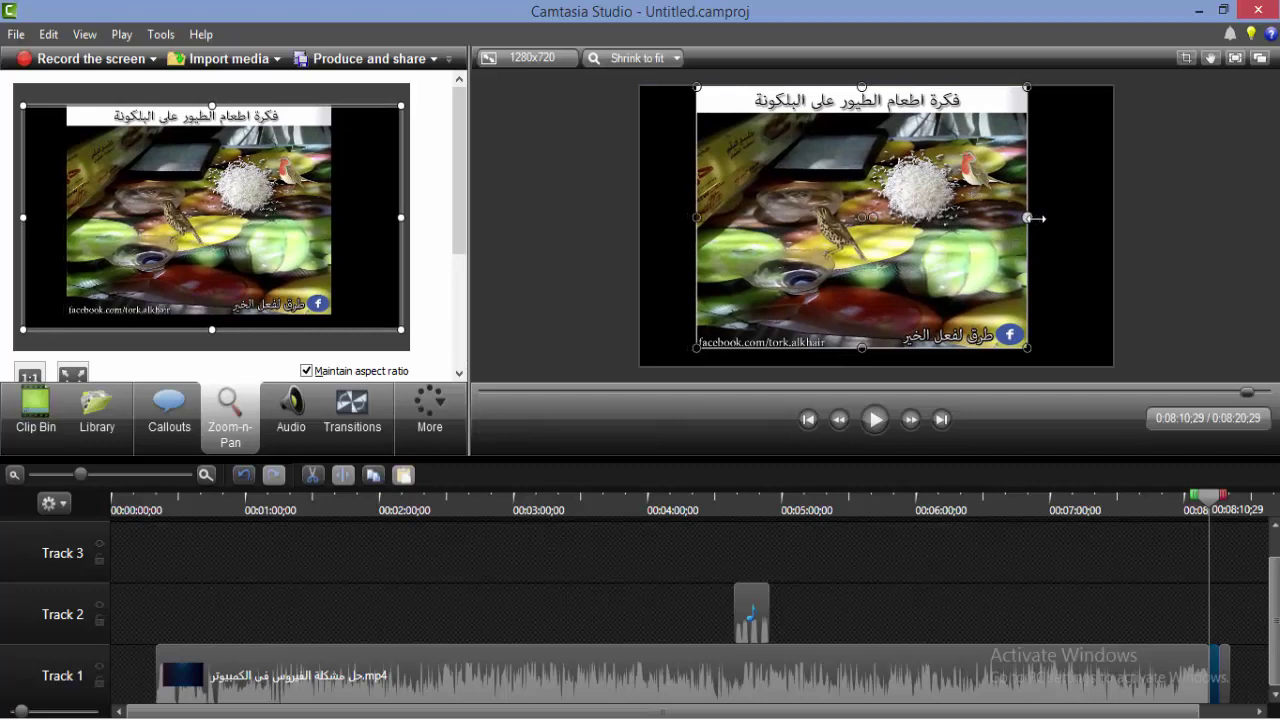
pyautogui.moveTo(1033, 217); pyautogui.dragTo(1116, 215)
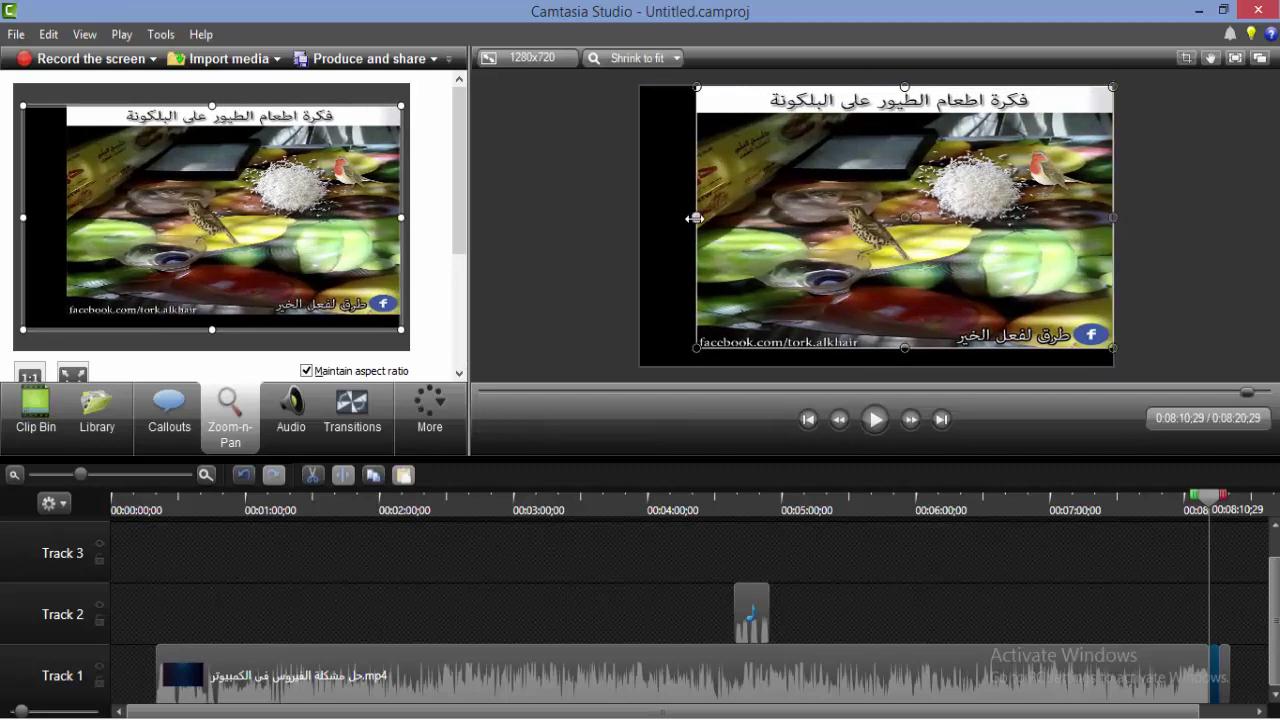
pyautogui.moveTo(696, 217); pyautogui.dragTo(641, 228)
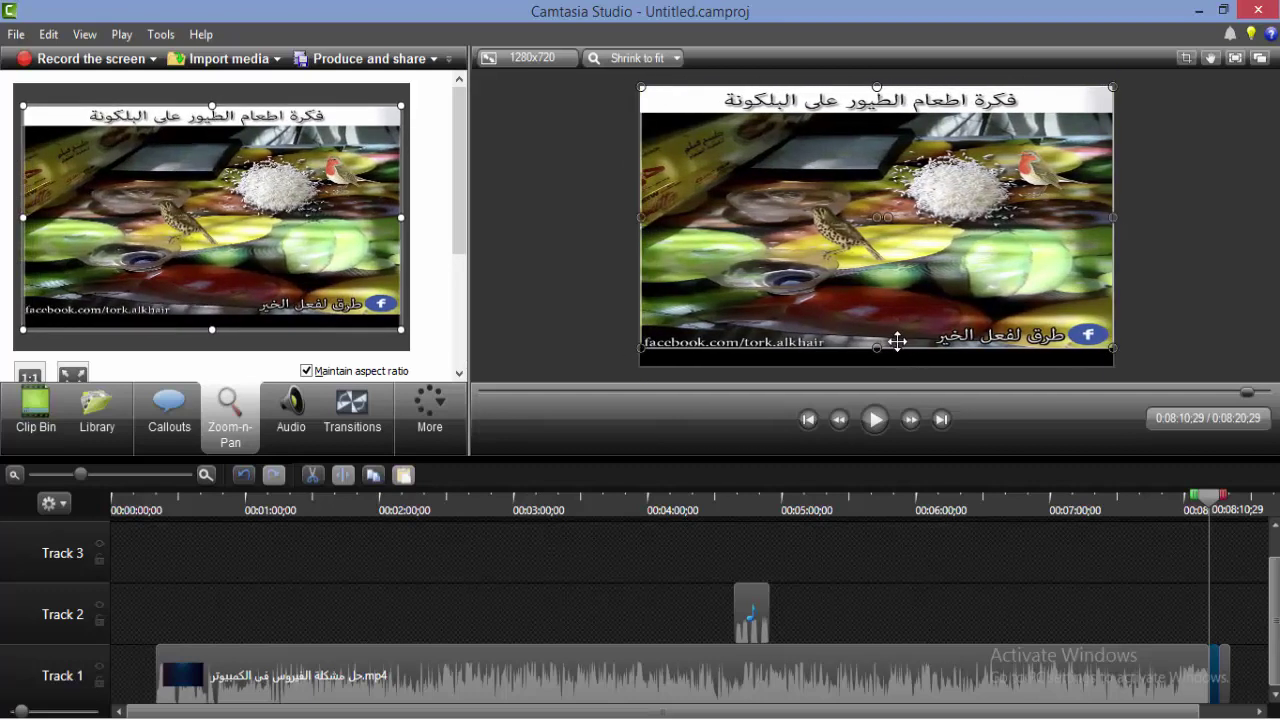
pyautogui.moveTo(877, 348); pyautogui.dragTo(877, 367)
pyautogui.click(745, 546)
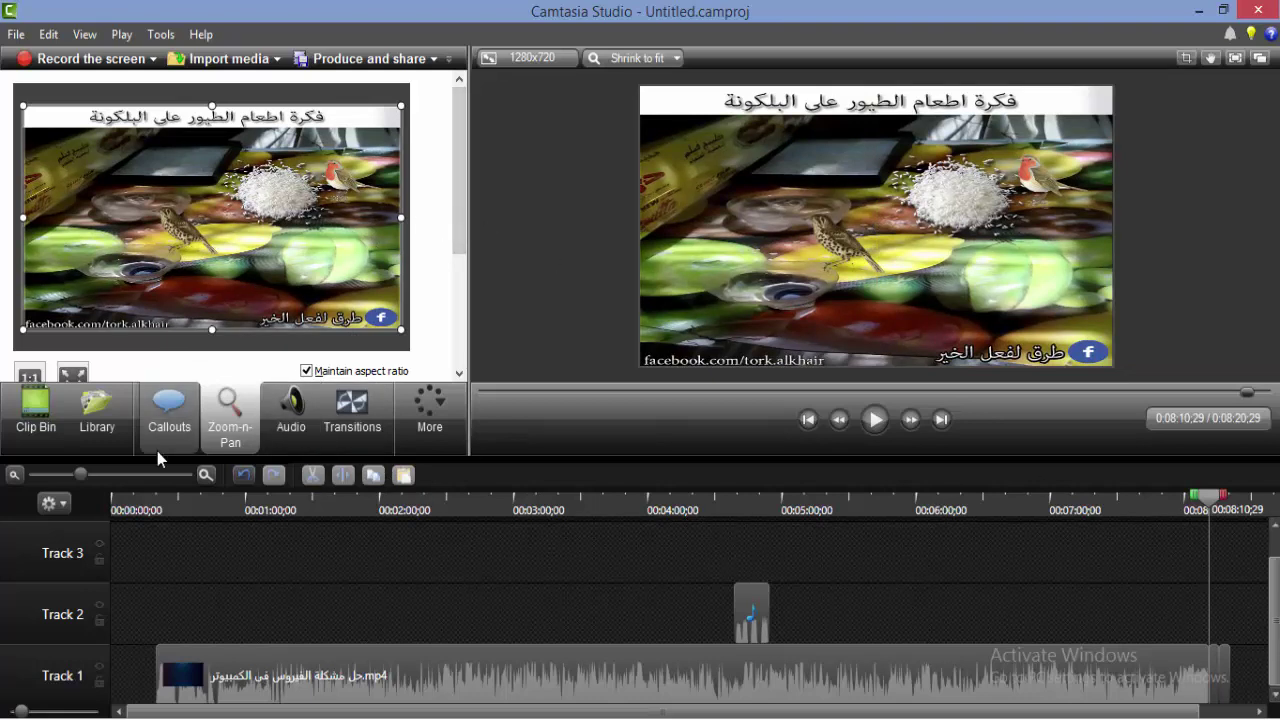
# Step: Shift the last Track 1 image clip right and extend the bird-feeding image until it meets that clip
pyautogui.click(205, 478)
pyautogui.click(206, 478)
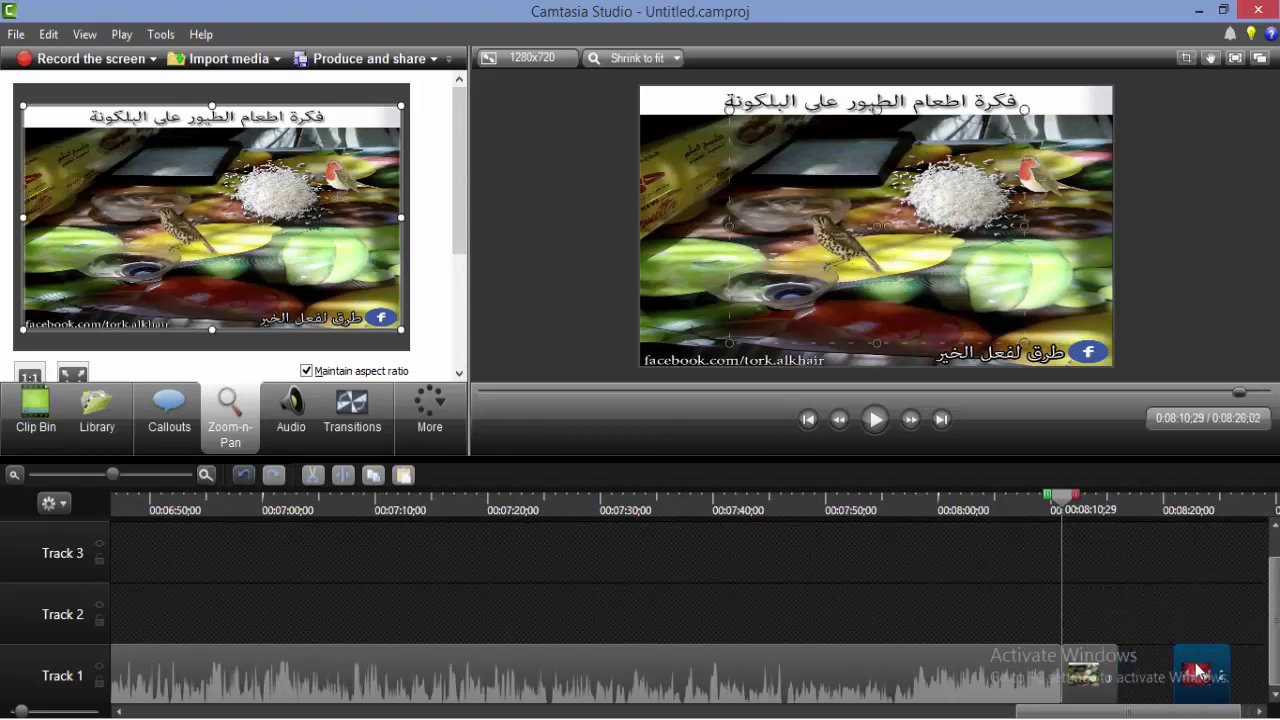
pyautogui.moveTo(1118, 676); pyautogui.dragTo(1160, 684)
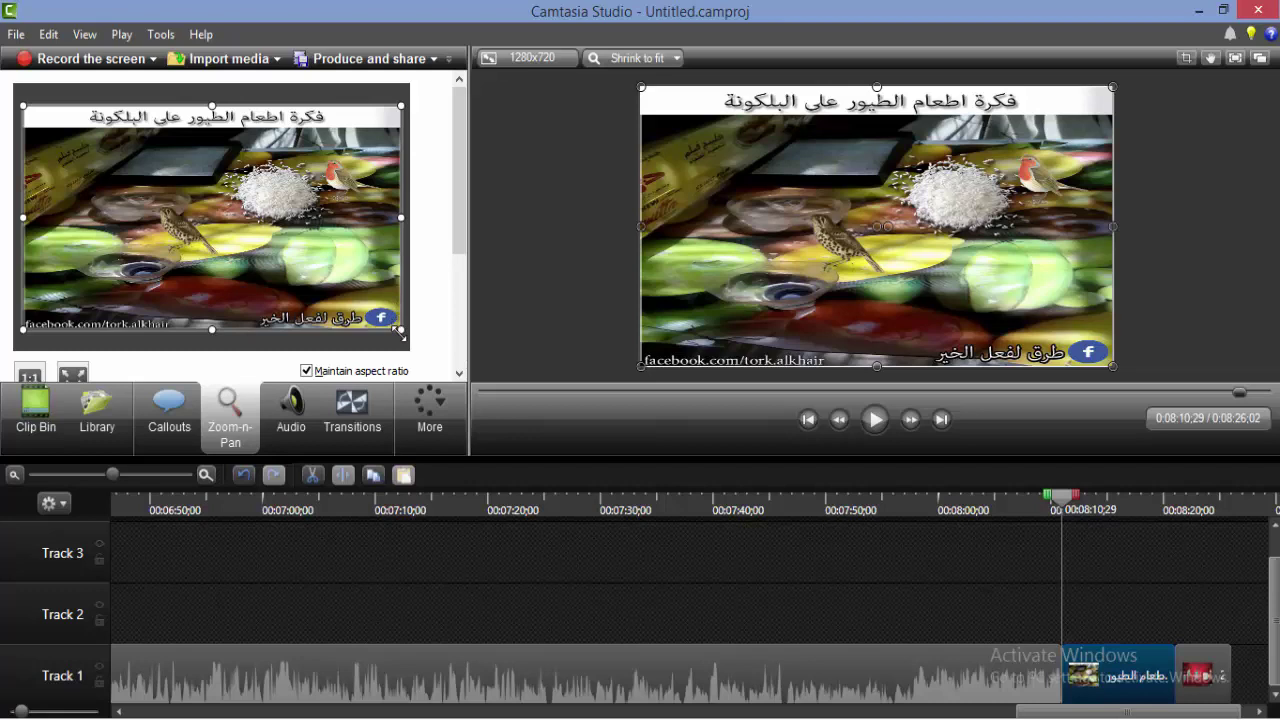
# Step: Add a zoom at 0:08:10;29 framing the bird-feeding image's left-middle area, and lengthen its animation on the timeline
pyautogui.moveTo(399, 331); pyautogui.dragTo(304, 272)
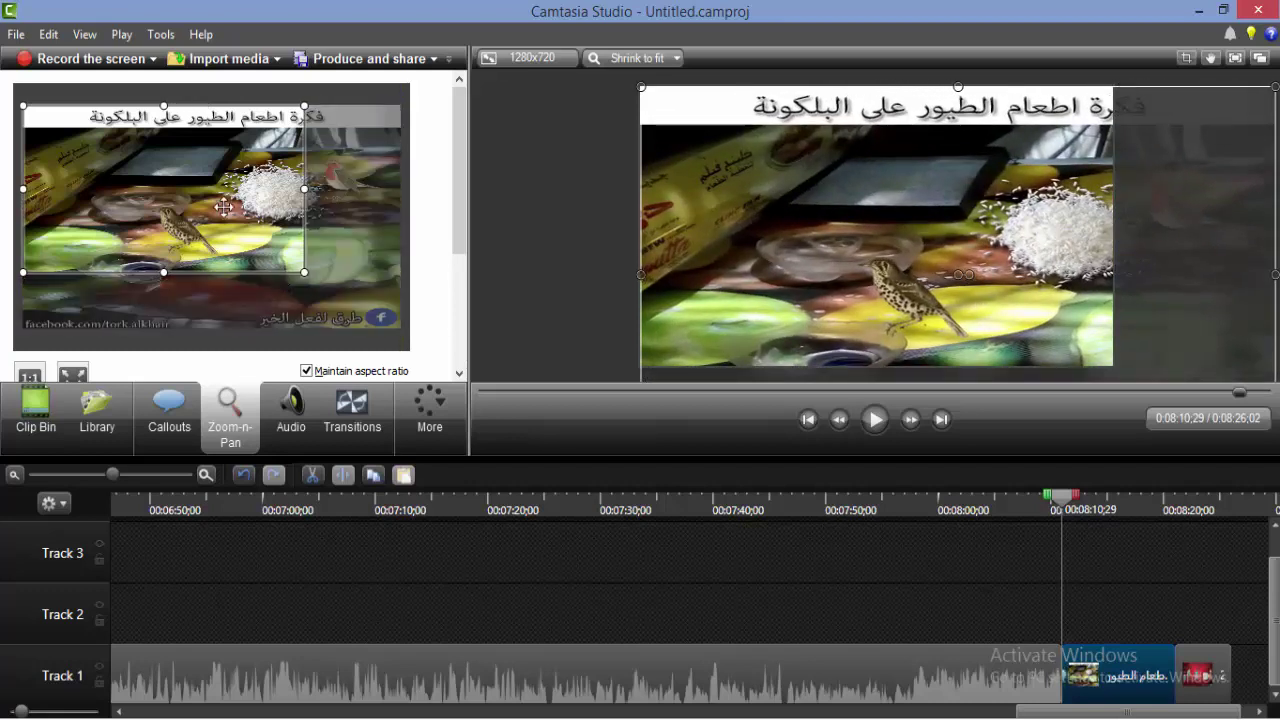
pyautogui.moveTo(224, 207); pyautogui.dragTo(224, 234)
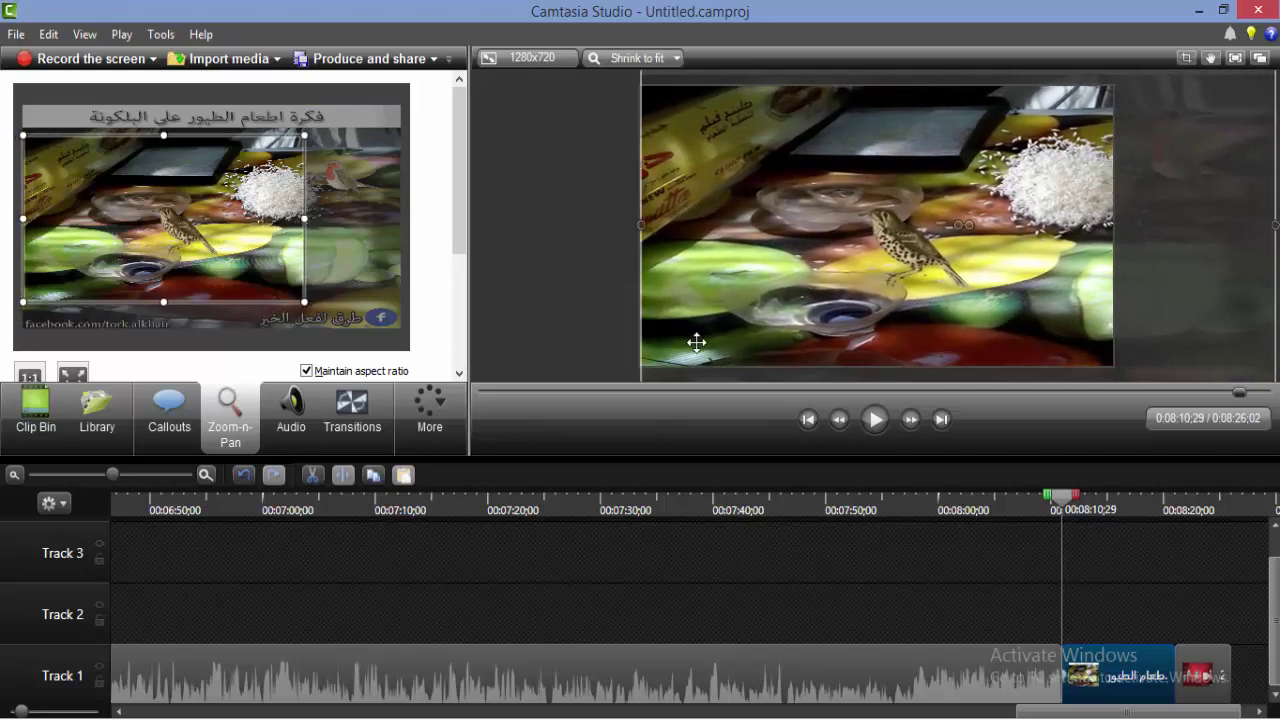
pyautogui.click(1068, 676)
pyautogui.moveTo(1066, 675); pyautogui.dragTo(1084, 676)
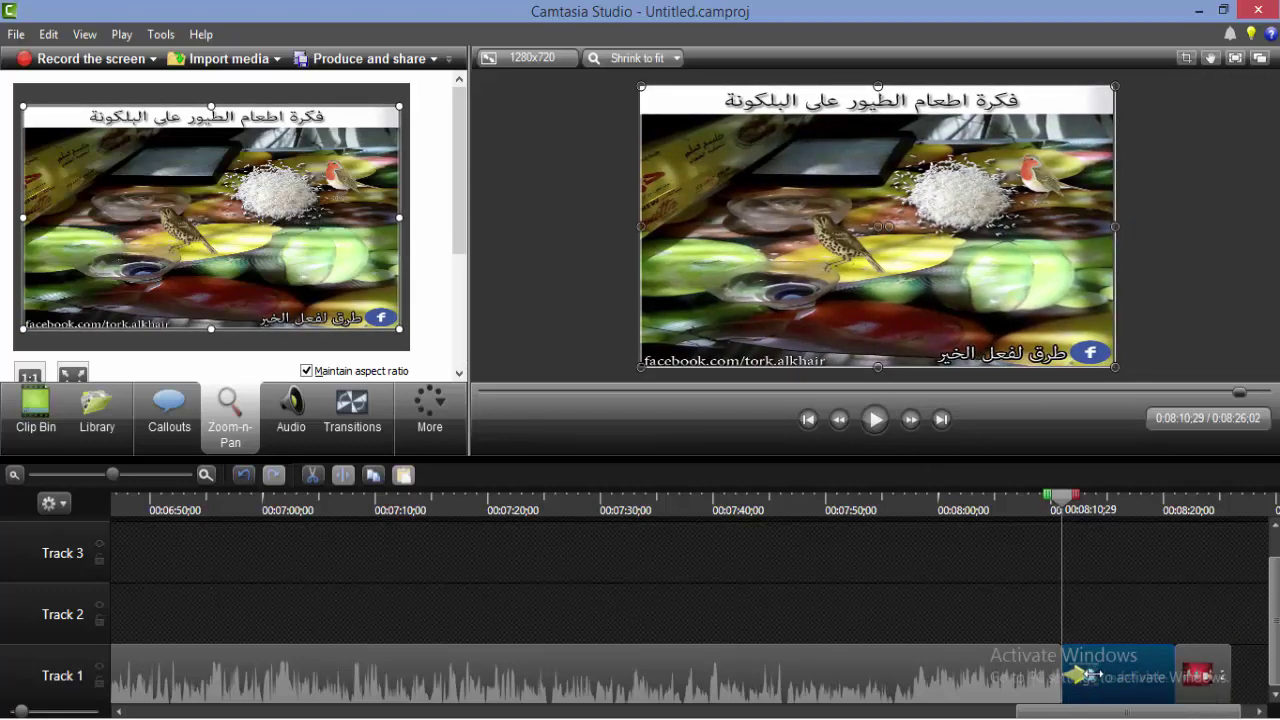
# Step: Play to 0:08:14;19 and add a second zoom there with a larger frame covering the image's lower-right area
pyautogui.click(875, 420)
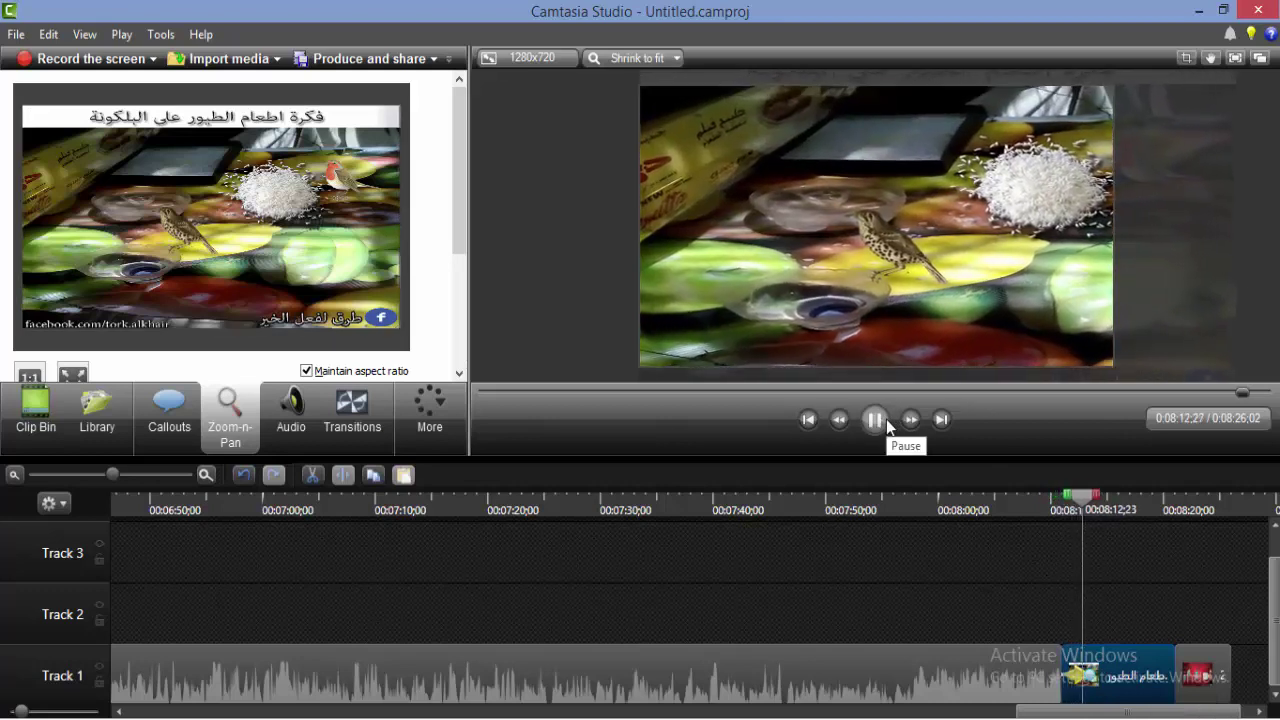
pyautogui.click(875, 420)
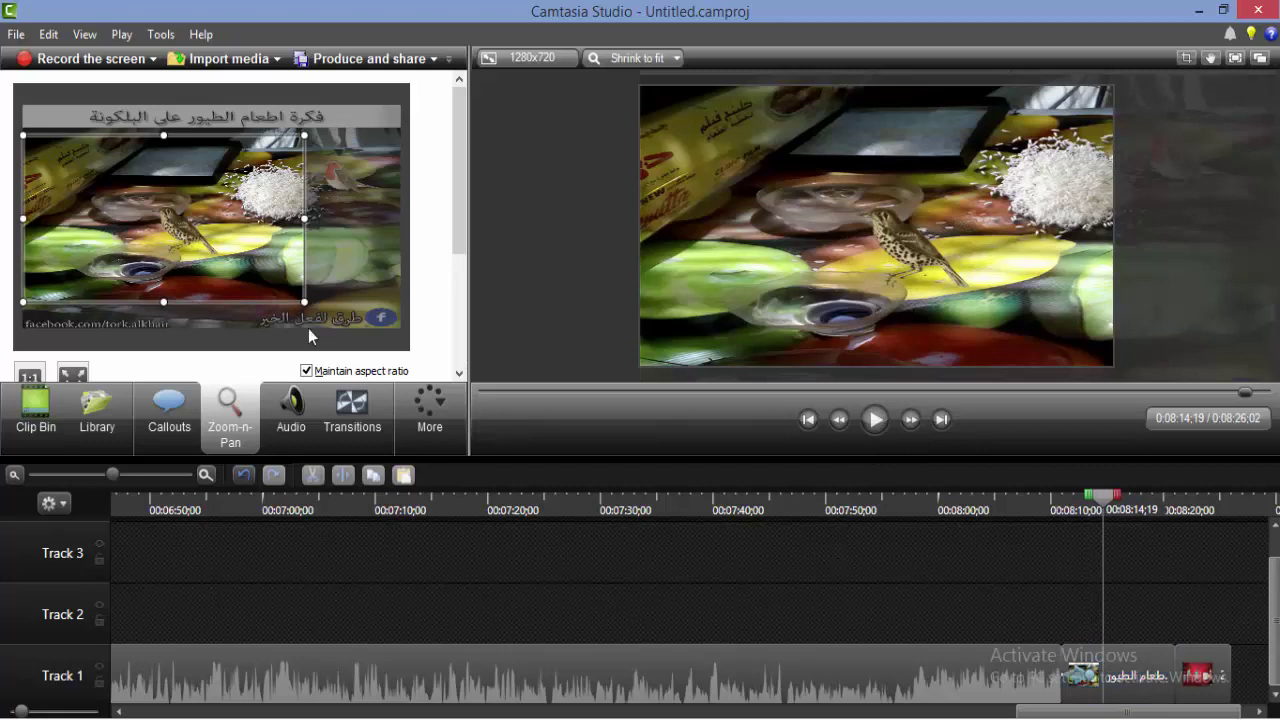
pyautogui.moveTo(217, 267); pyautogui.dragTo(313, 258)
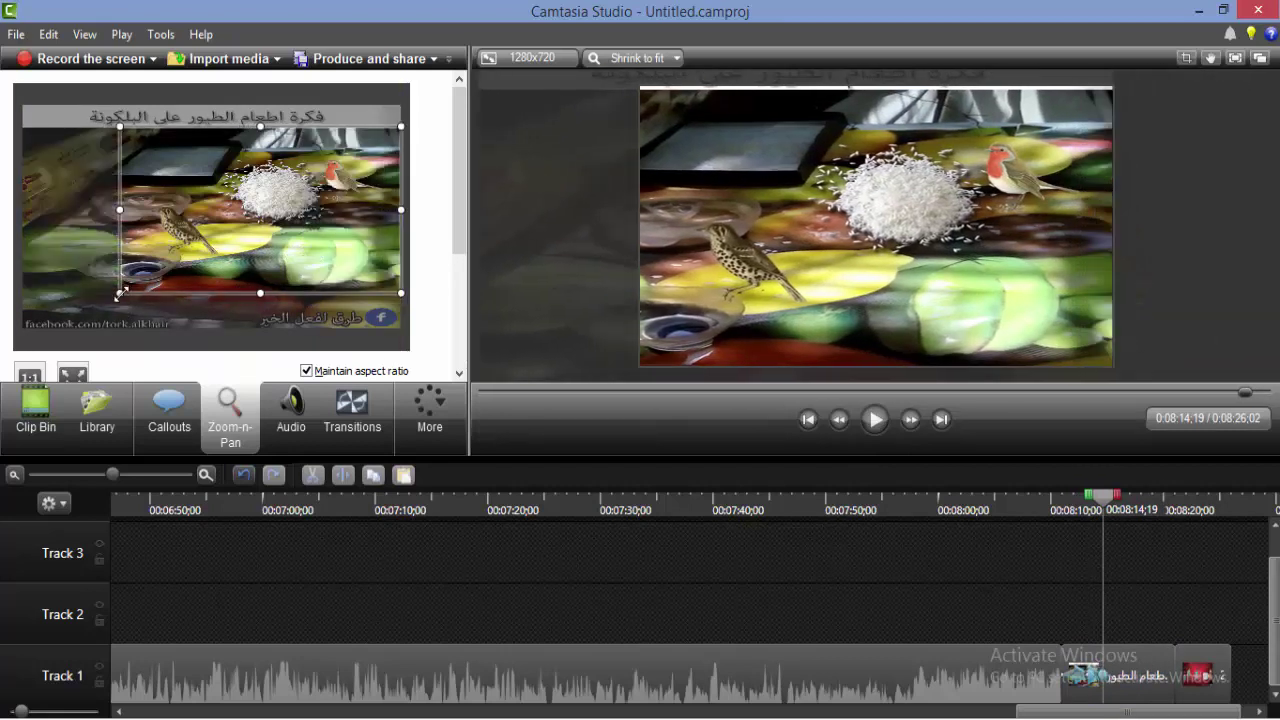
pyautogui.moveTo(120, 294); pyautogui.dragTo(86, 327)
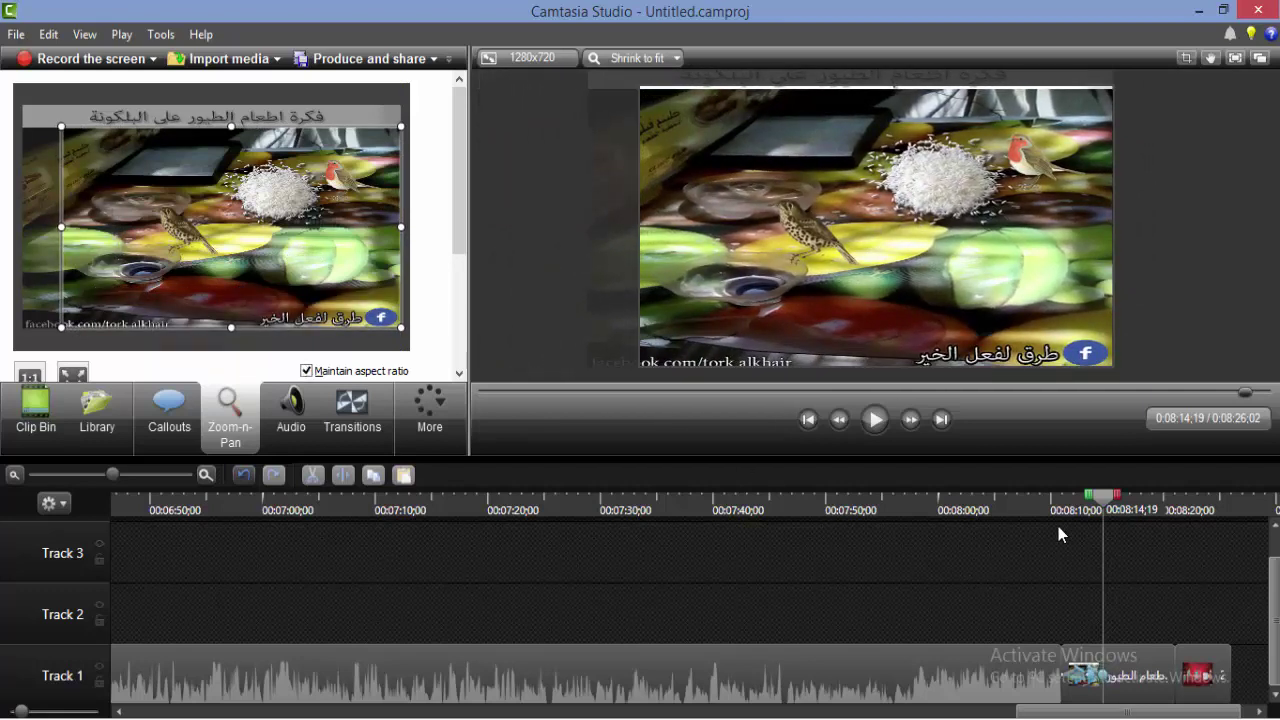
pyautogui.click(1103, 674)
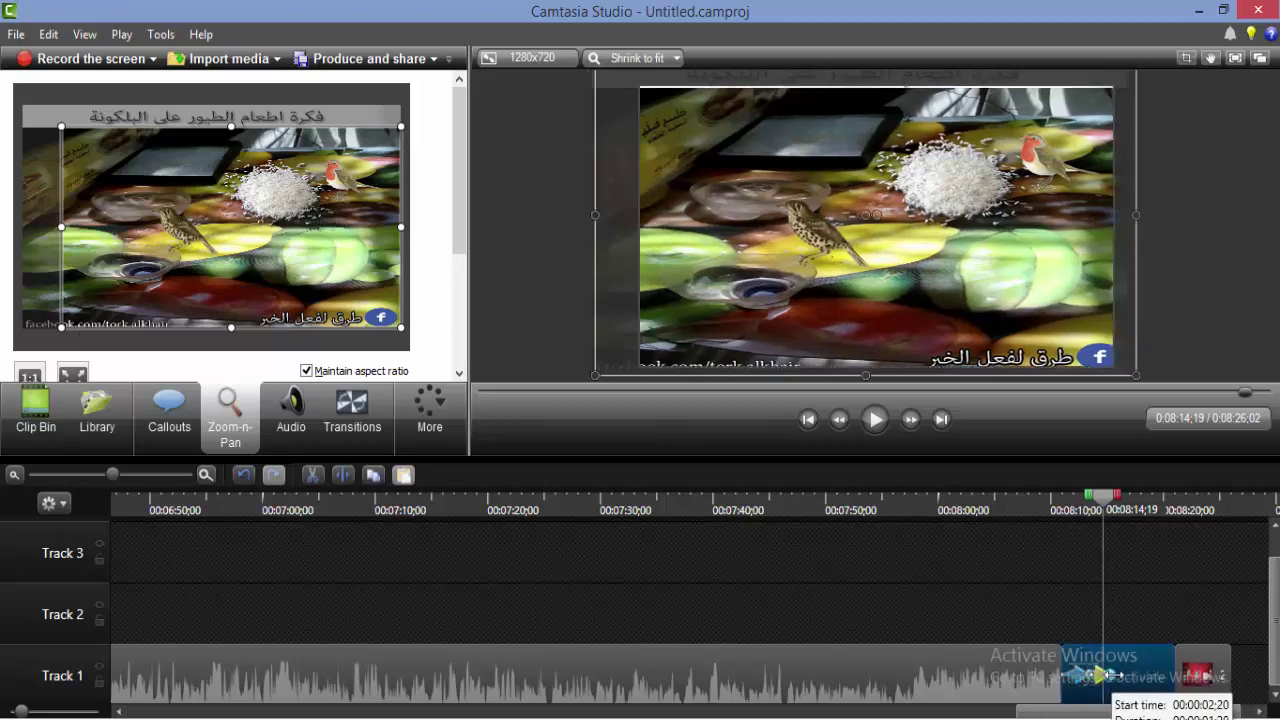
# Step: Play to 0:08:18;02, add a third zoom there that shows the whole bird-feeding image, and preview the animation
pyautogui.moveTo(1035, 510); pyautogui.dragTo(1062, 500)
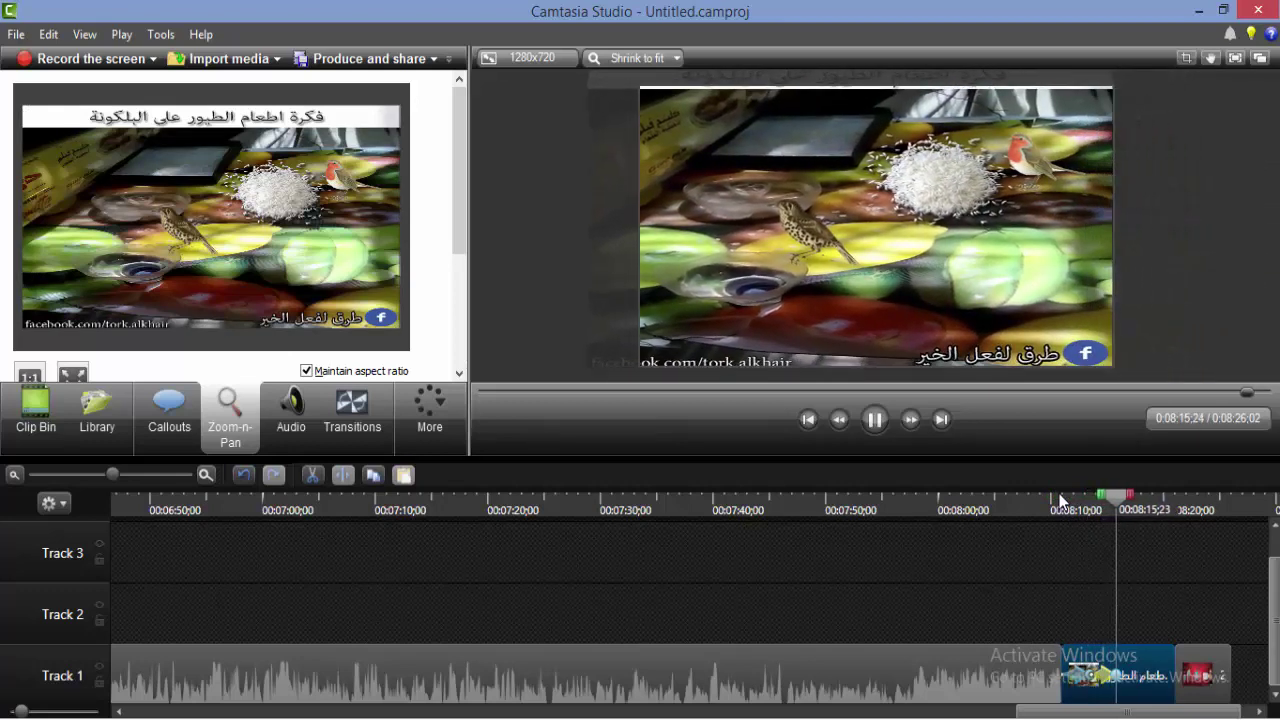
pyautogui.click(874, 420)
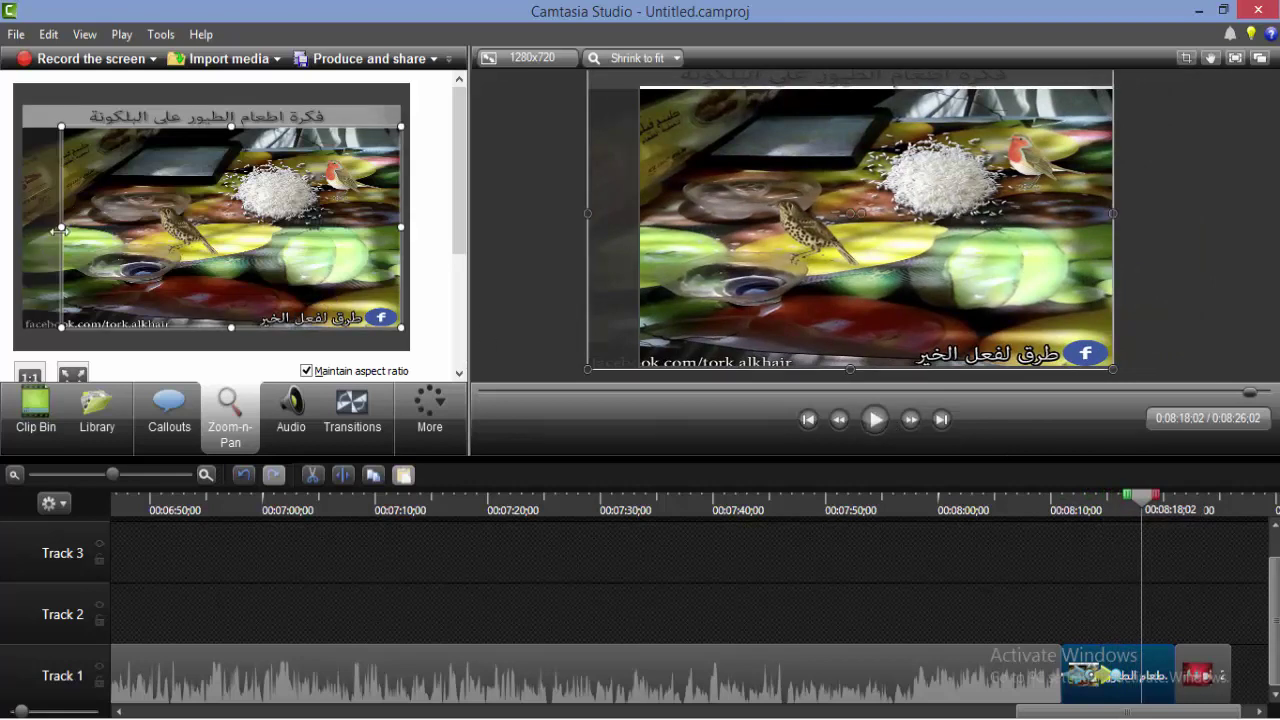
pyautogui.moveTo(61, 228)
pyautogui.mouseDown()
pyautogui.moveTo(23, 228)
pyautogui.moveTo(62, 220)
pyautogui.mouseUp()
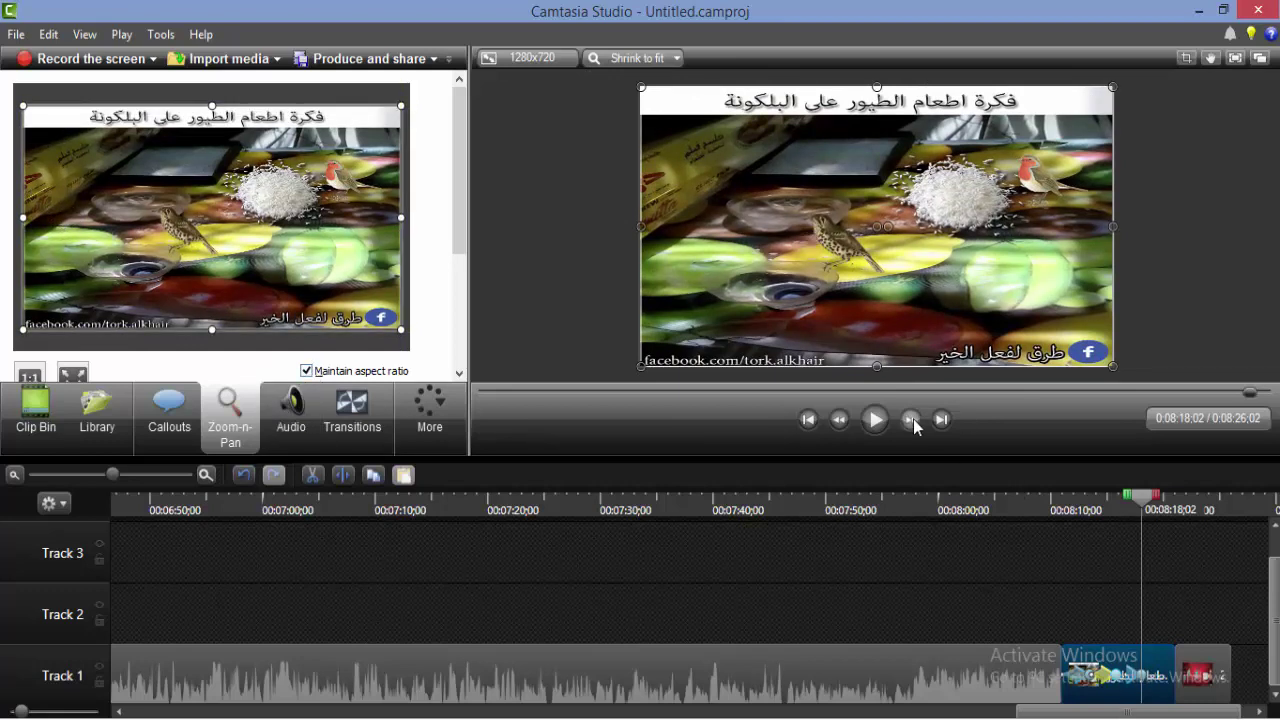
pyautogui.click(1148, 678)
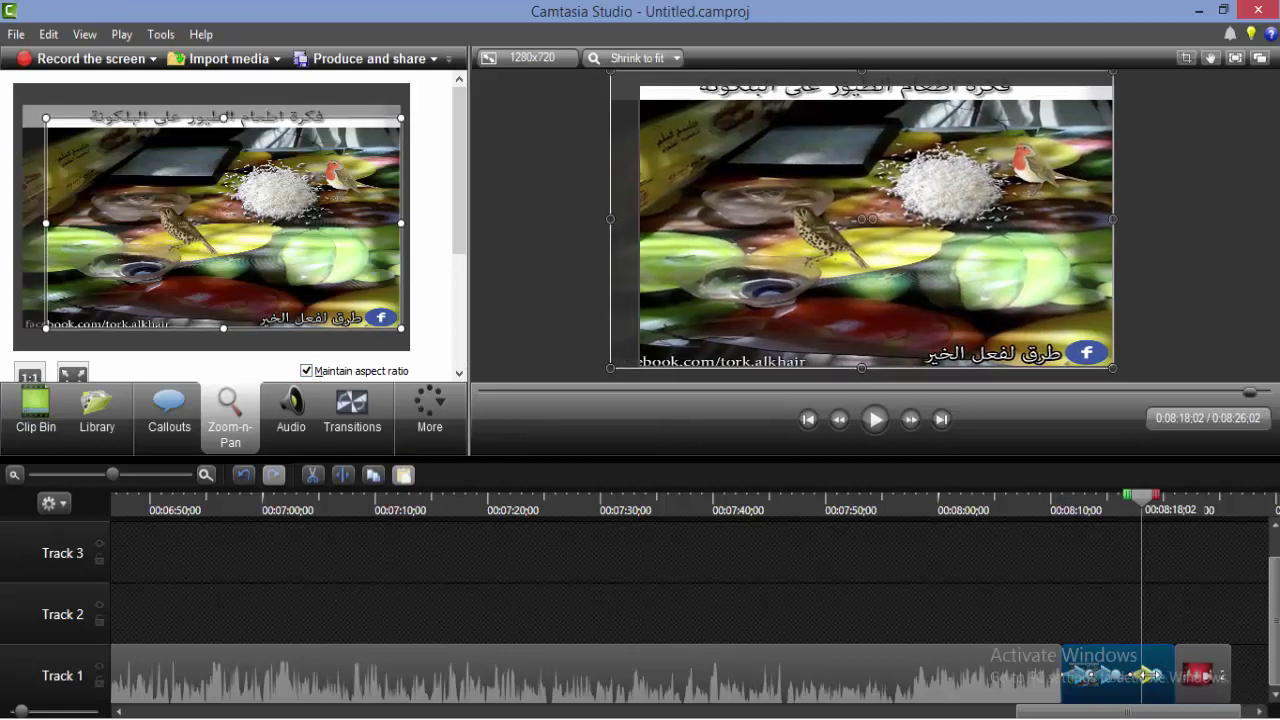
pyautogui.click(1043, 508)
pyautogui.click(877, 418)
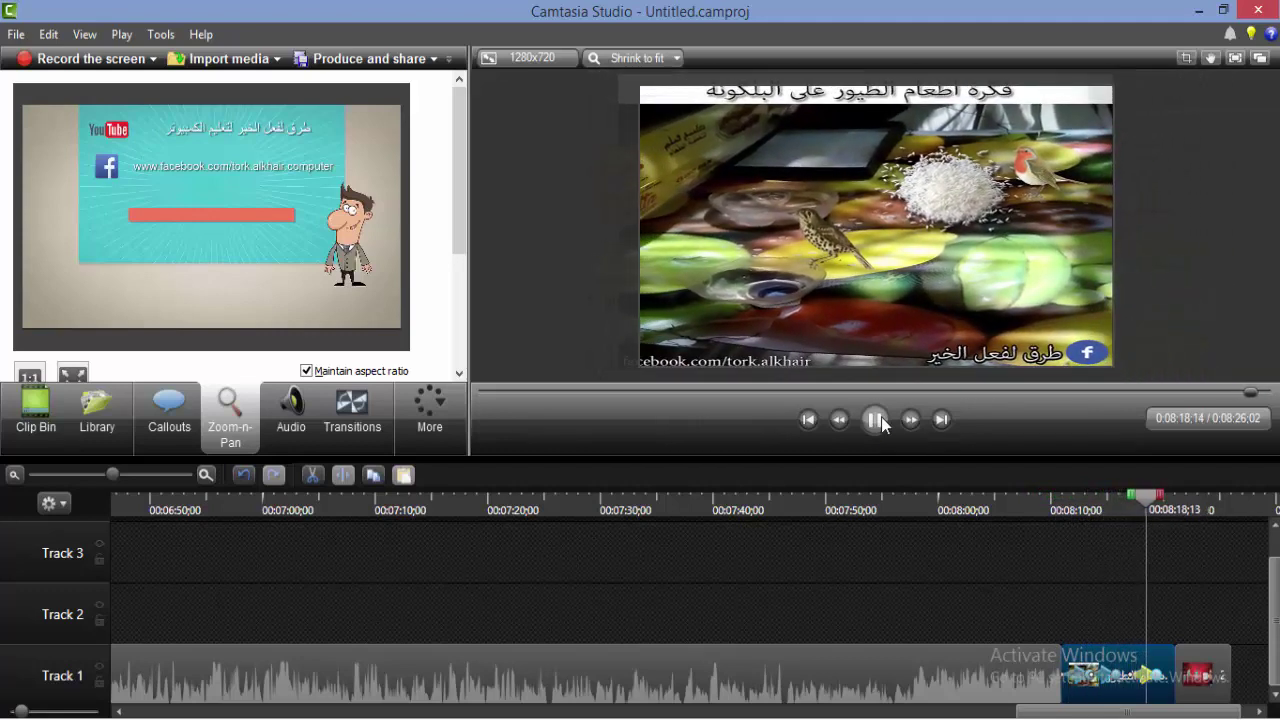
pyautogui.click(877, 426)
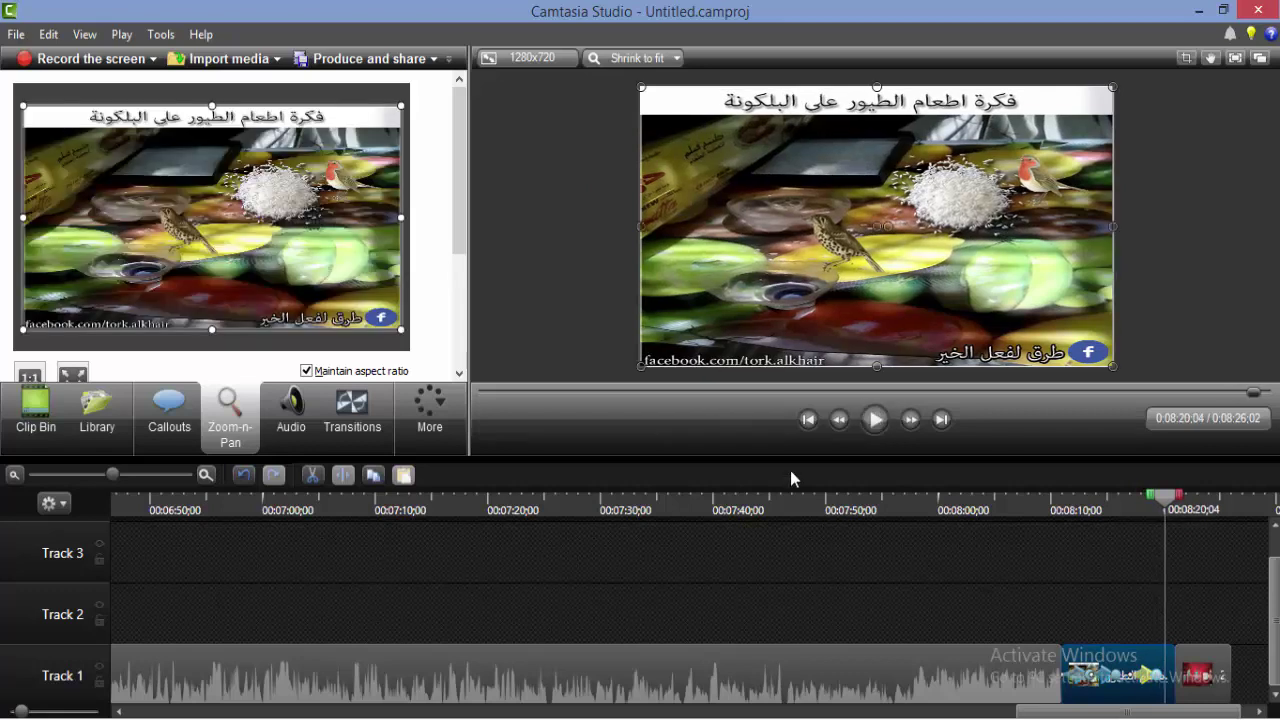
# Step: Show the audio settings and enable noise removal for the long video clip on Track 1
pyautogui.click(289, 410)
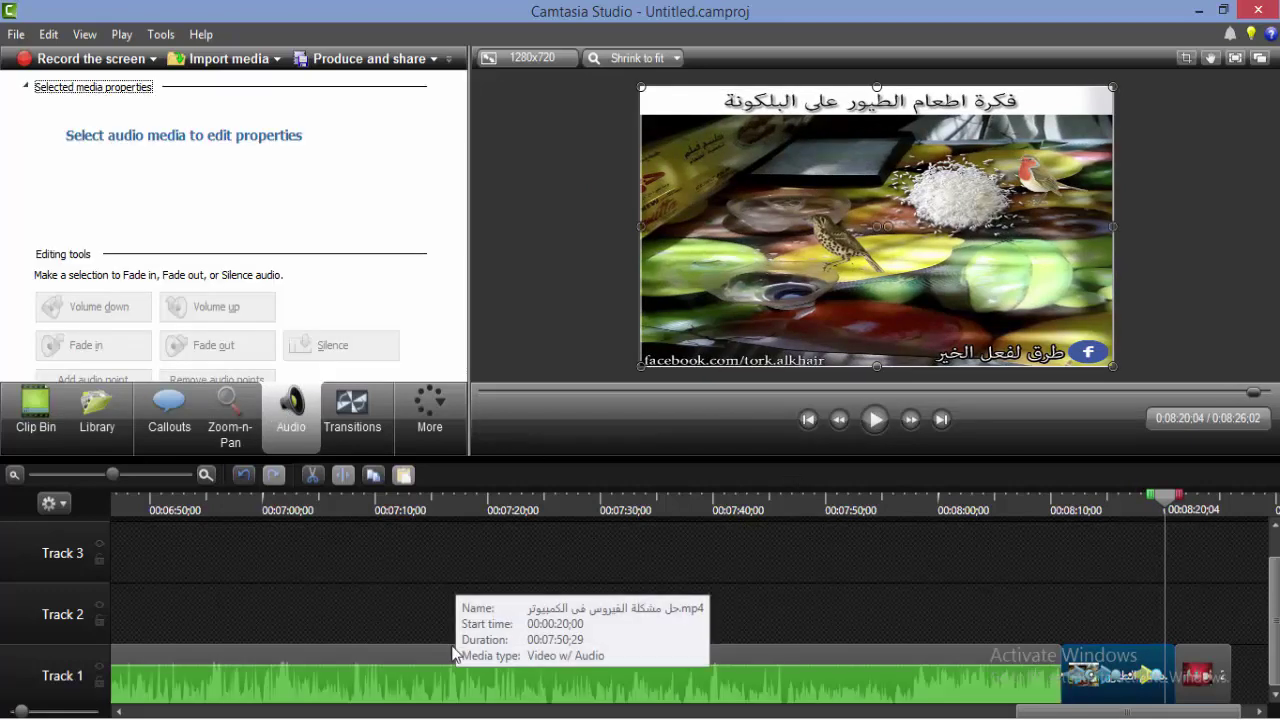
pyautogui.moveTo(1275, 620)
pyautogui.mouseDown()
pyautogui.moveTo(1275, 605)
pyautogui.moveTo(1275, 618)
pyautogui.mouseUp()
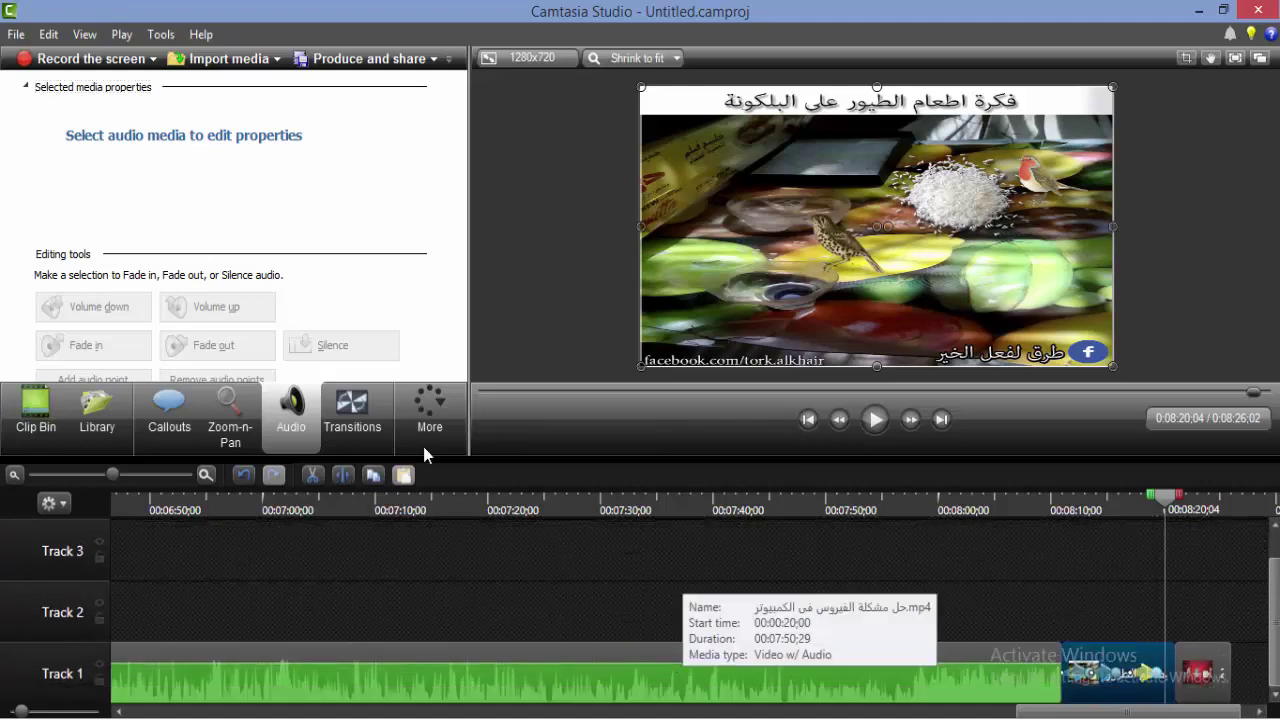
pyautogui.click(450, 692)
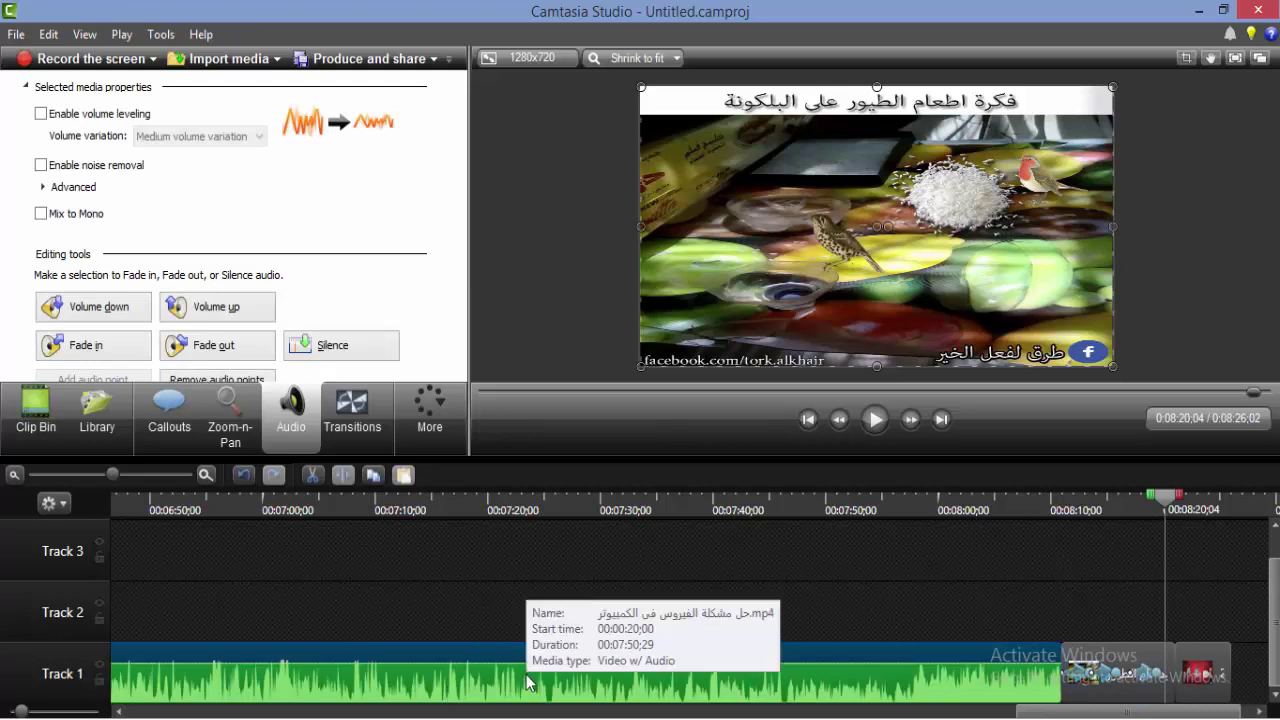
pyautogui.click(41, 165)
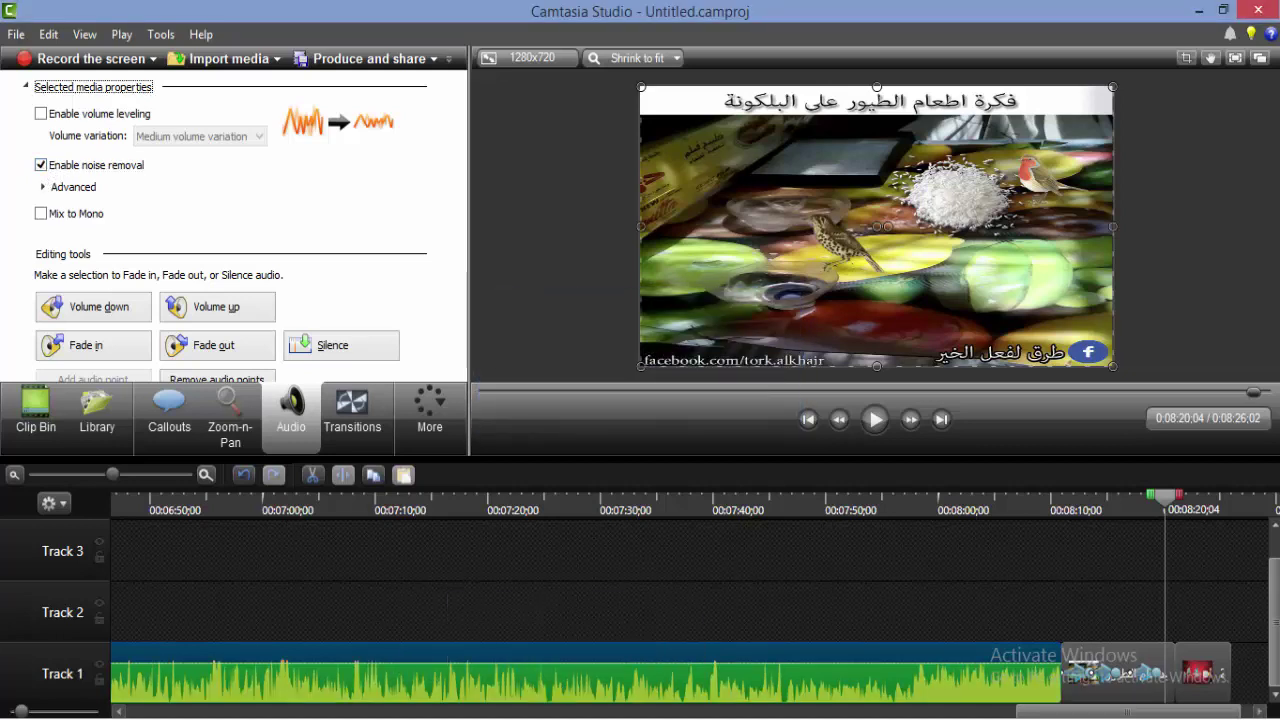
# Step: Mark the timeline range from 0:04:25;22 to 0:04:32;15, add audio points at its edges on Track 1, and play part of it
pyautogui.moveTo(1047, 712); pyautogui.dragTo(690, 713)
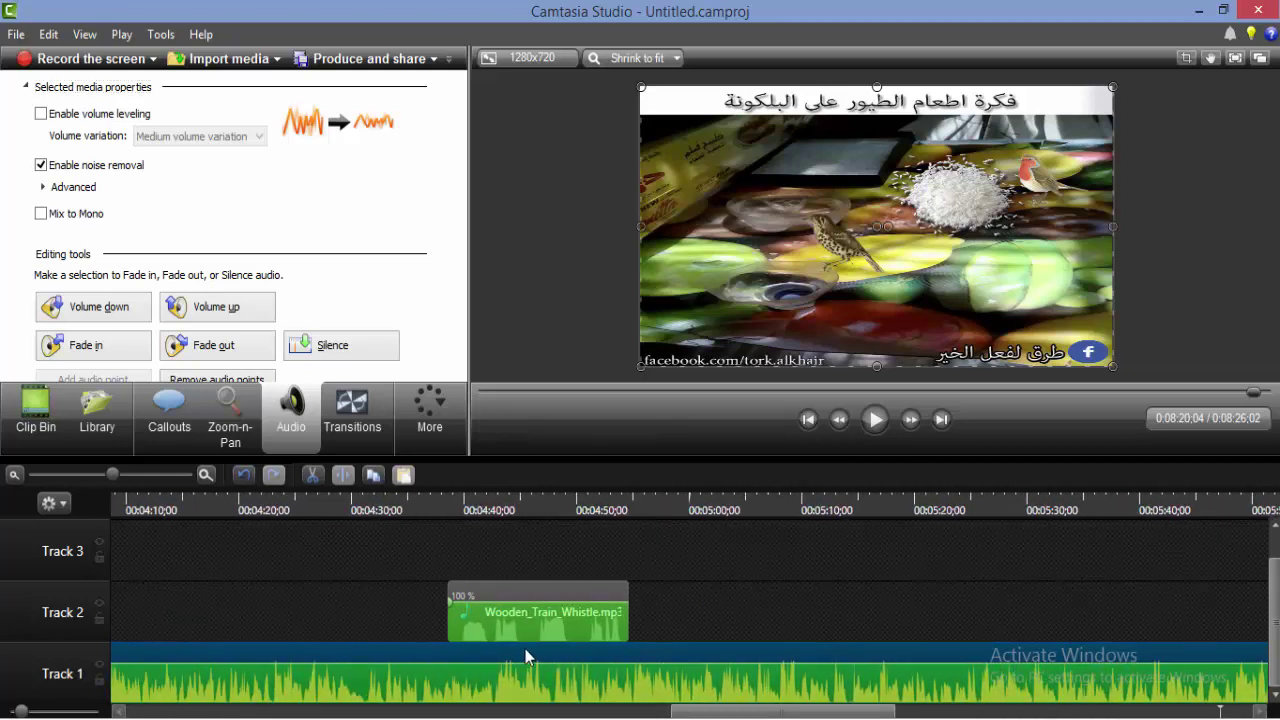
pyautogui.click(380, 505)
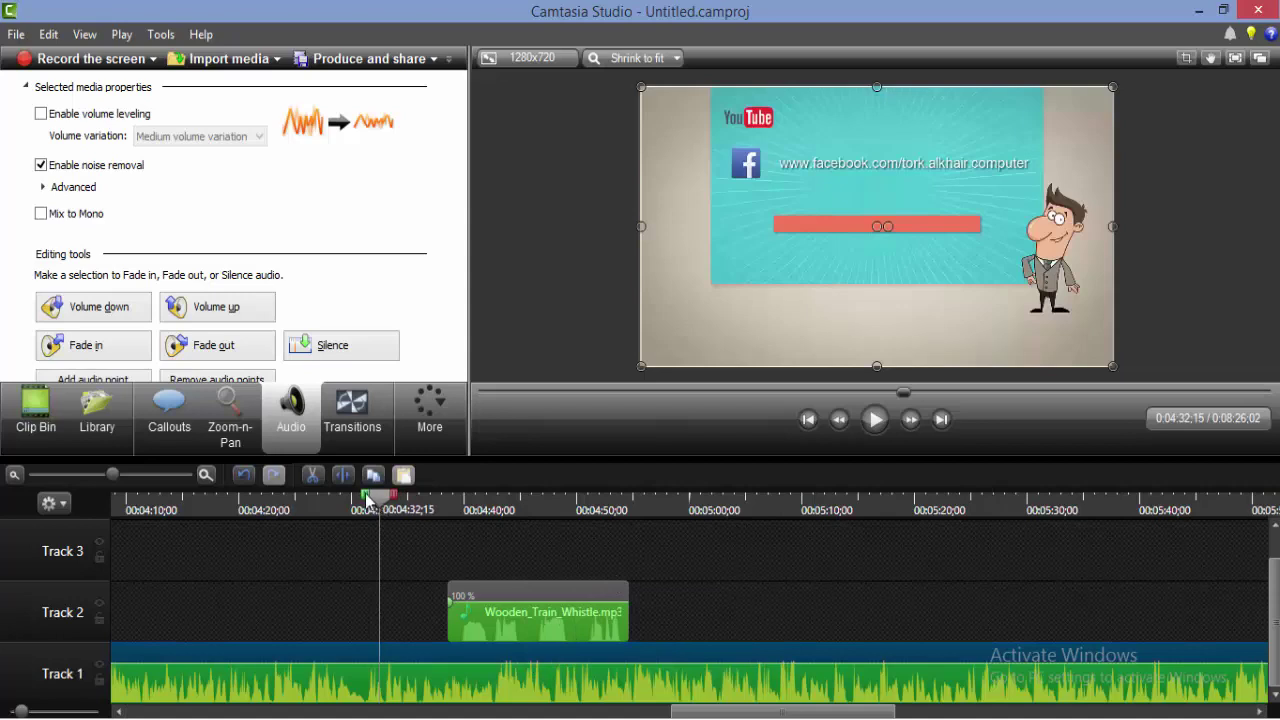
pyautogui.moveTo(364, 497); pyautogui.dragTo(290, 500)
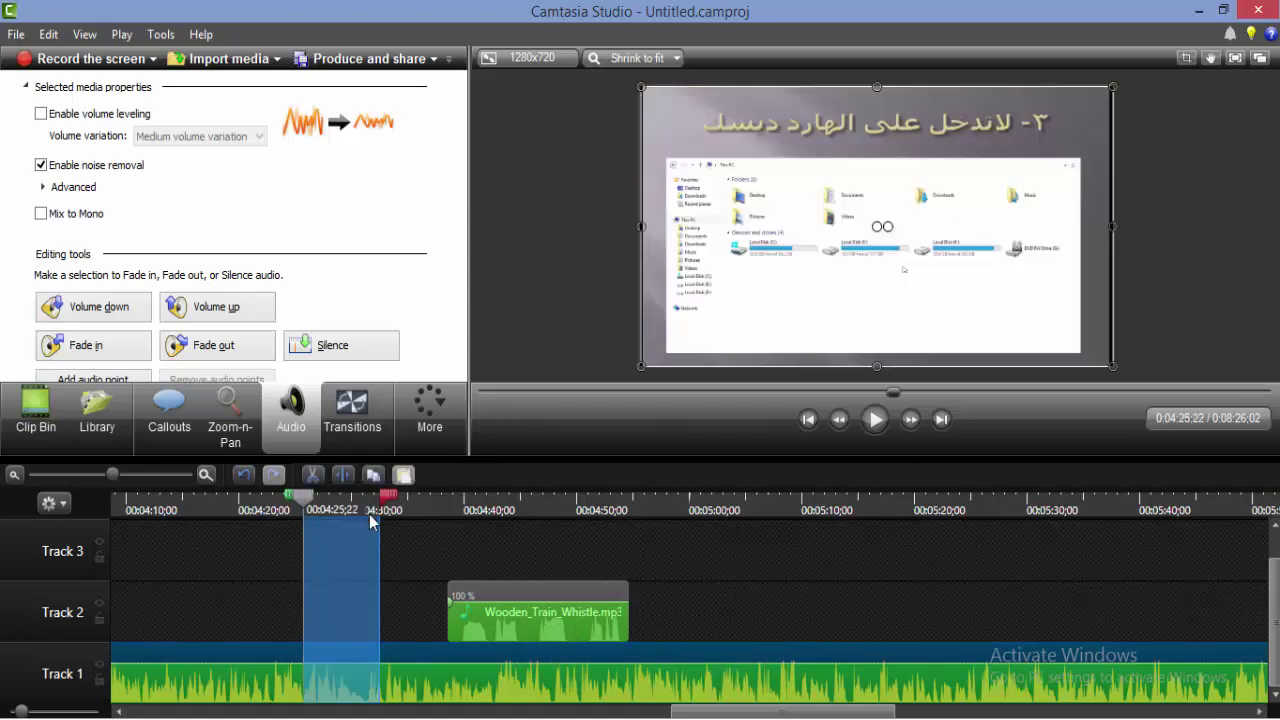
pyautogui.moveTo(340, 655)
pyautogui.mouseDown()
pyautogui.moveTo(342, 713)
pyautogui.moveTo(340, 664)
pyautogui.mouseUp()
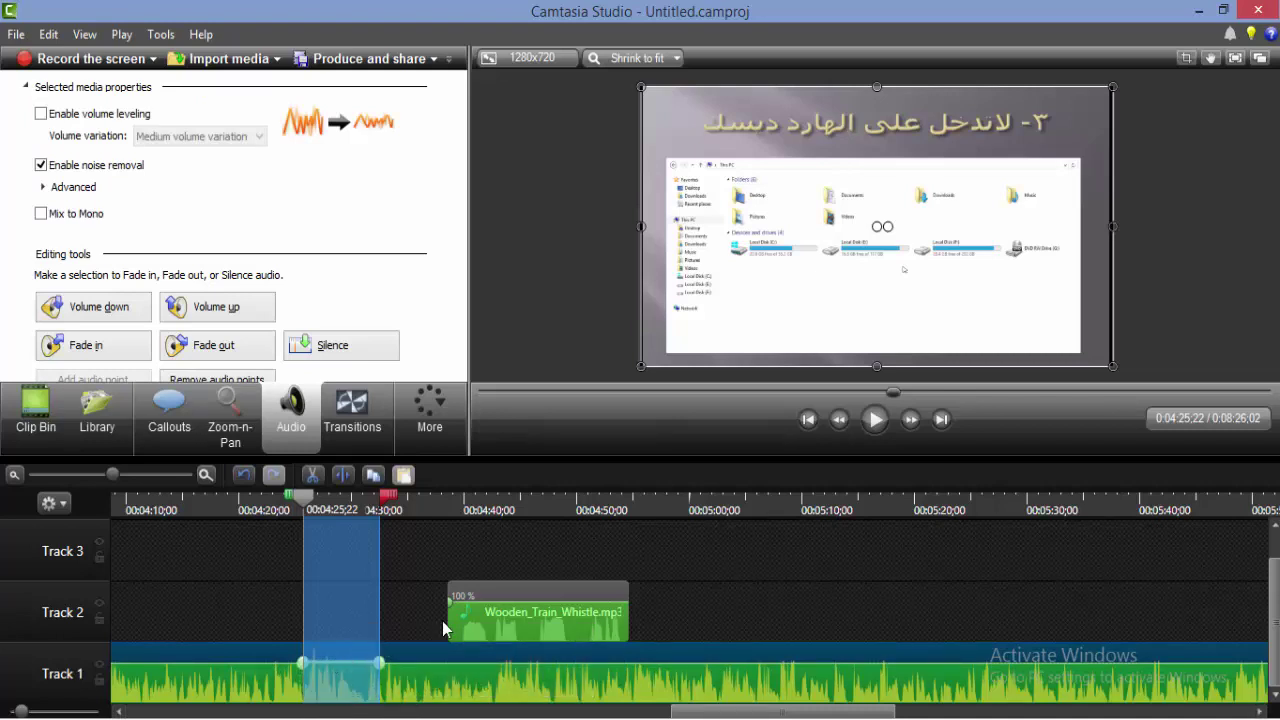
pyautogui.click(875, 420)
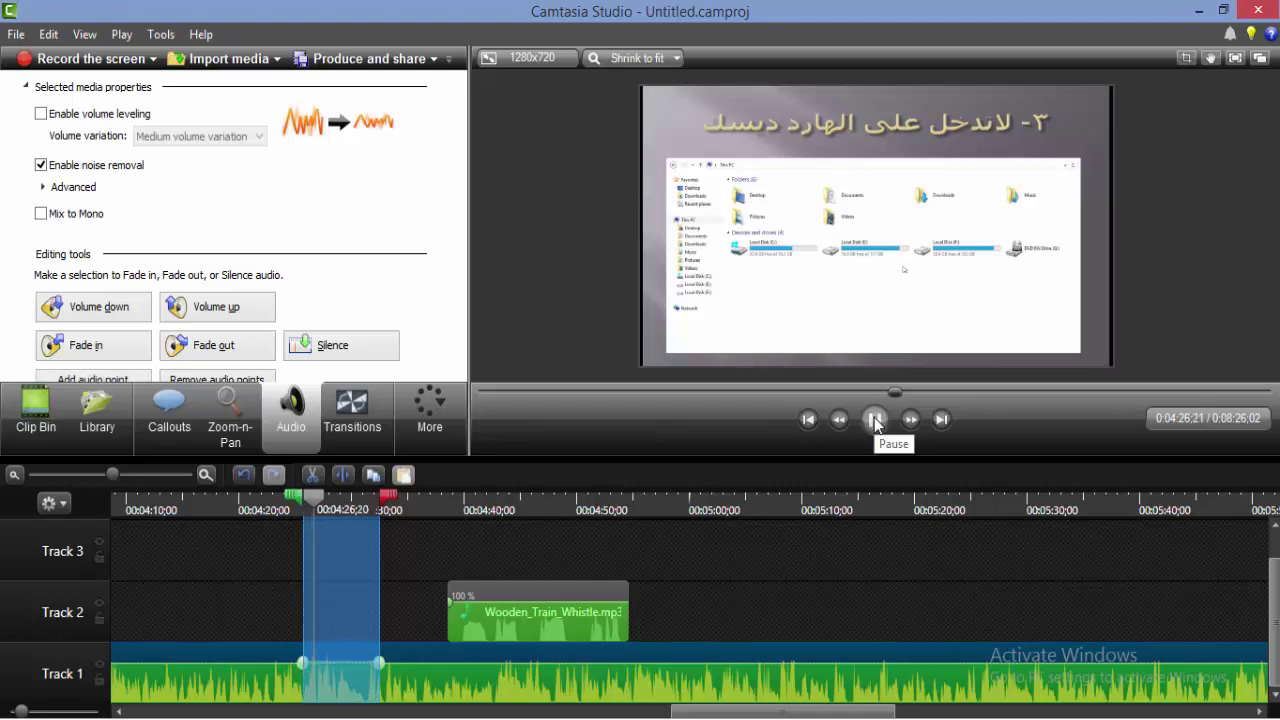
pyautogui.click(875, 420)
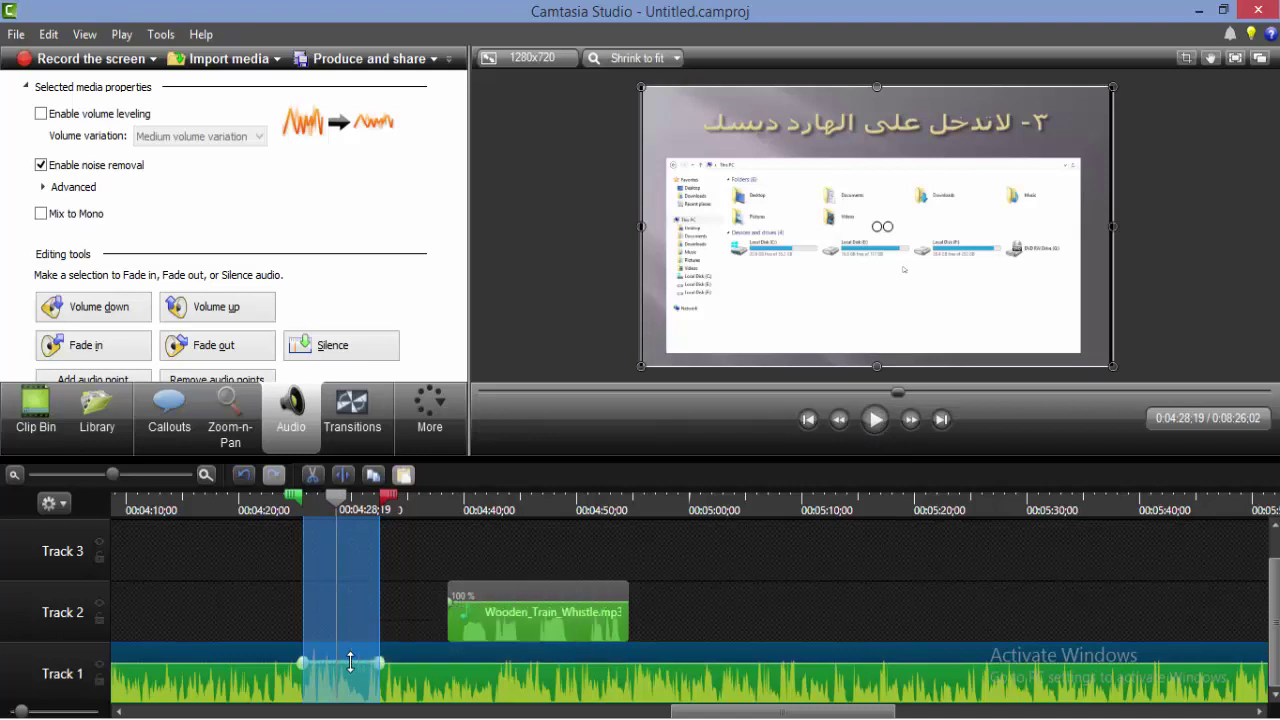
# Step: Lower the Track 1 volume to silence within the marked range and play that section
pyautogui.moveTo(350, 662); pyautogui.dragTo(350, 712)
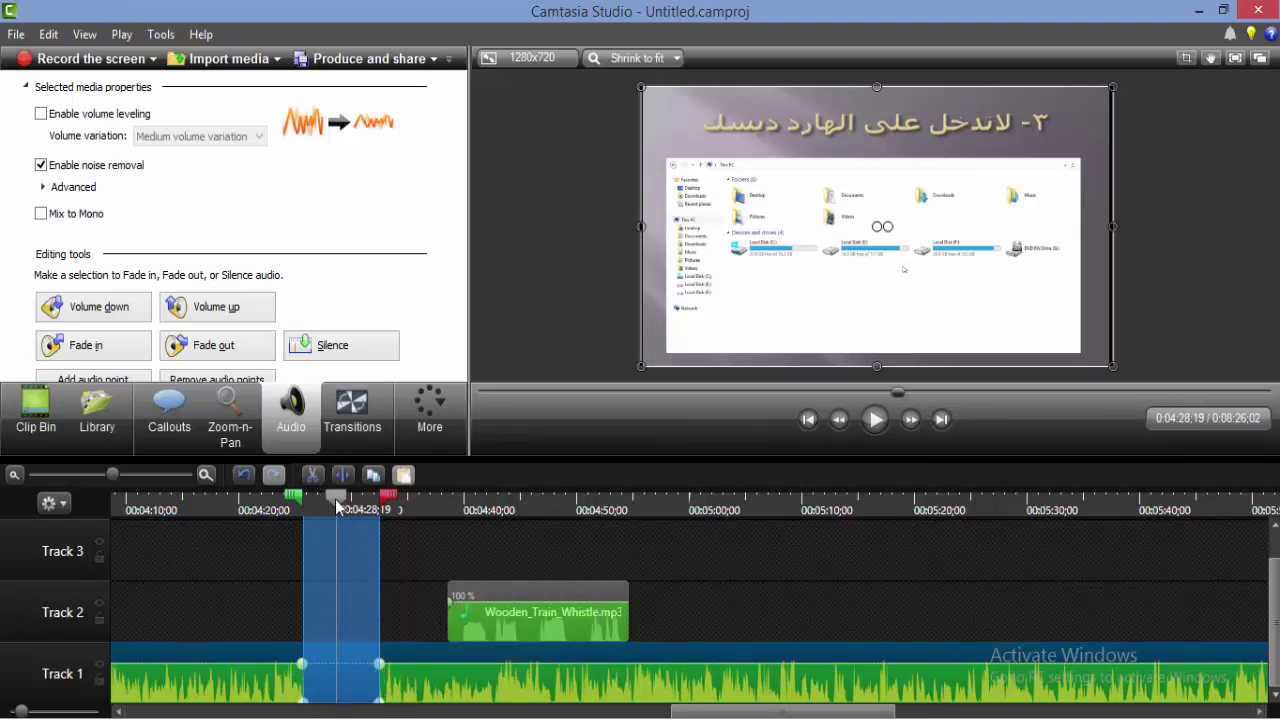
pyautogui.moveTo(336, 500); pyautogui.dragTo(321, 500)
pyautogui.click(876, 419)
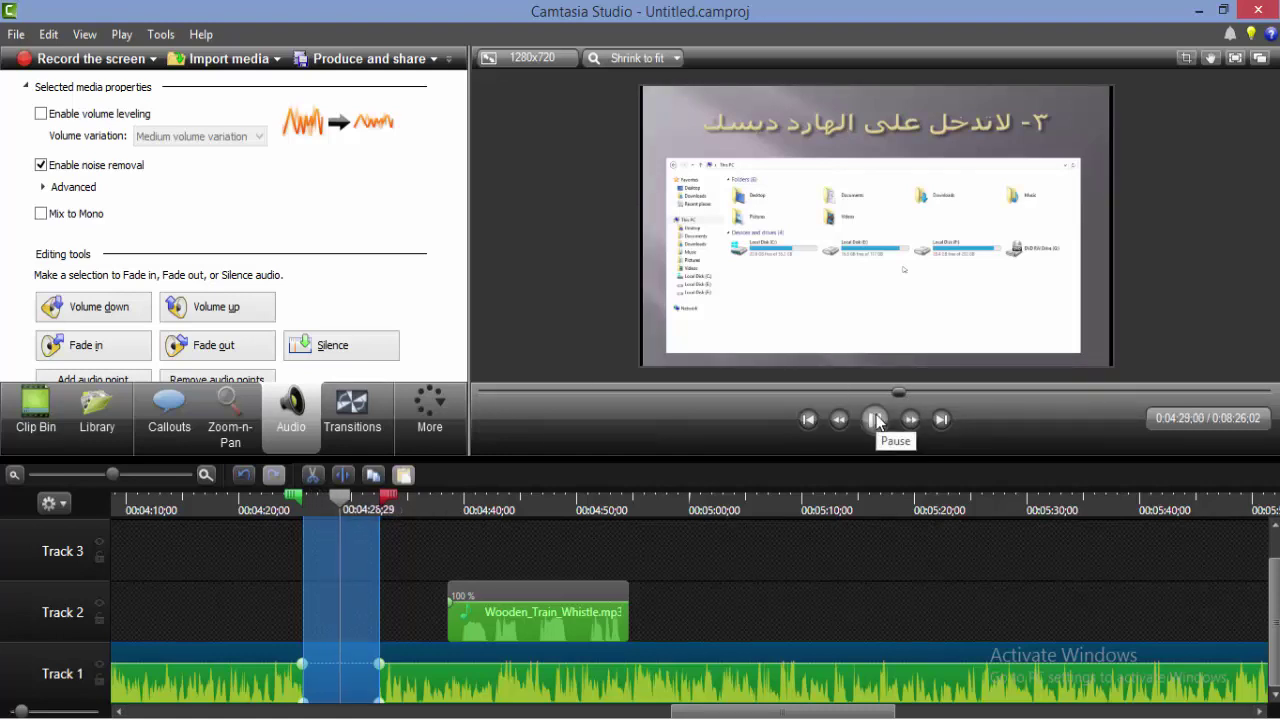
pyautogui.click(876, 419)
# Step: Move Wooden_Train_Whistle.mp3 on Track 2 to start at 0:04:25;22, trim it to the marked range's end, and play the section
pyautogui.moveTo(495, 623); pyautogui.dragTo(357, 624)
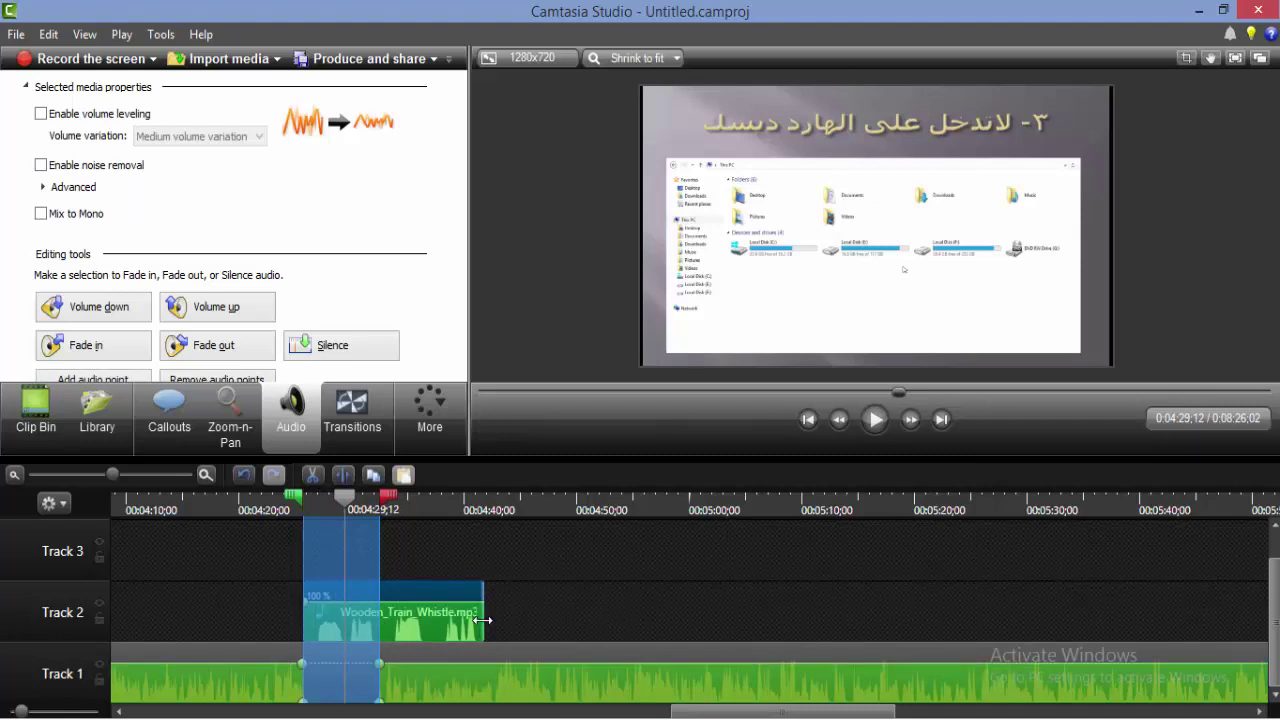
pyautogui.moveTo(483, 621); pyautogui.dragTo(379, 621)
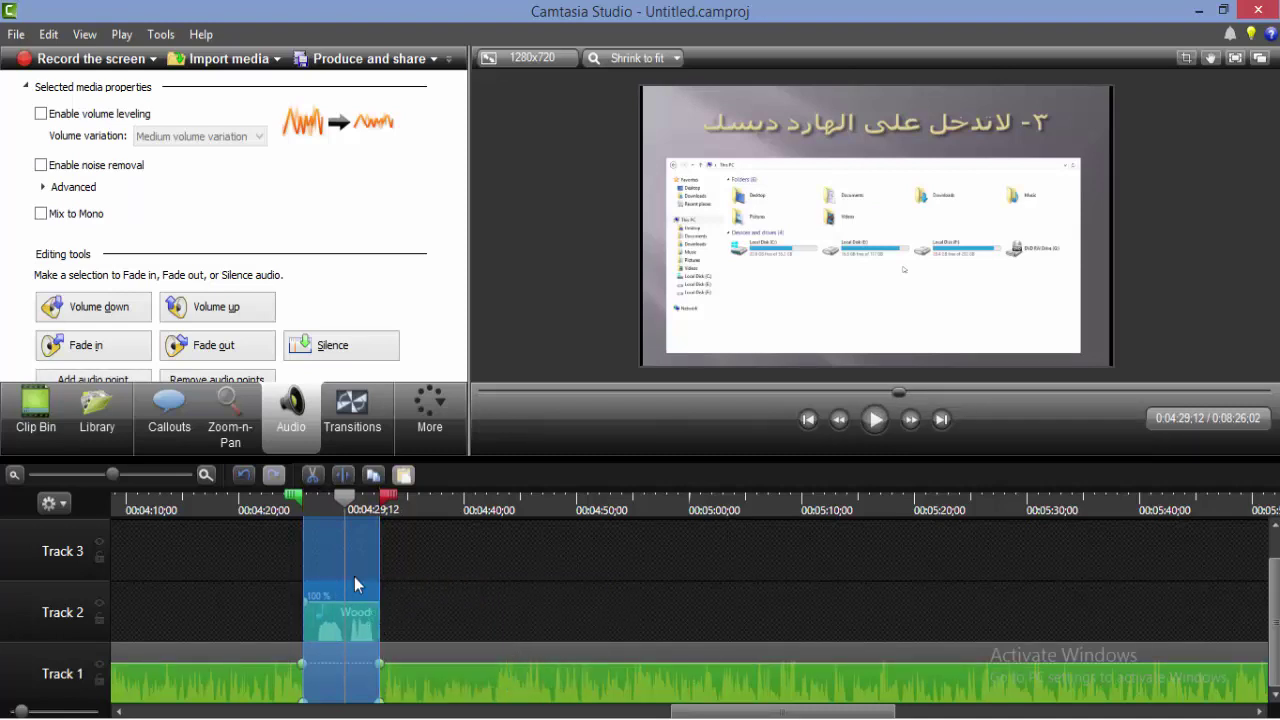
pyautogui.moveTo(347, 502); pyautogui.dragTo(316, 502)
pyautogui.click(876, 421)
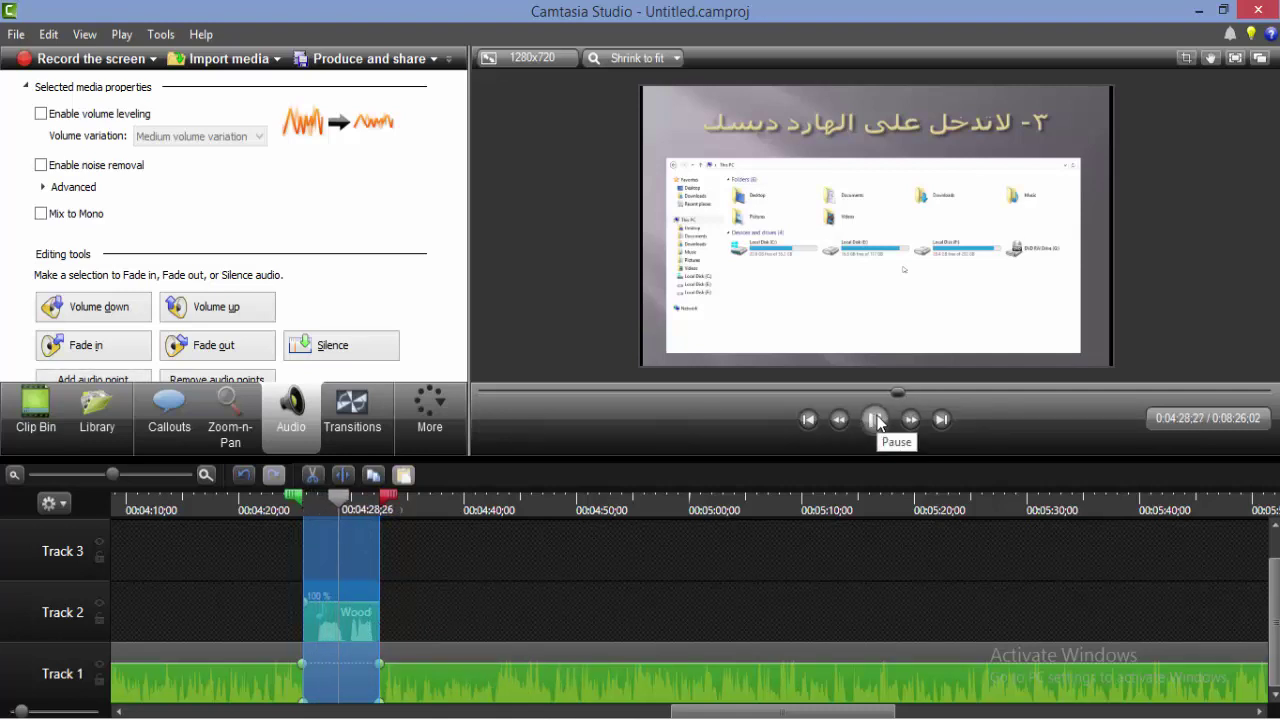
pyautogui.click(878, 421)
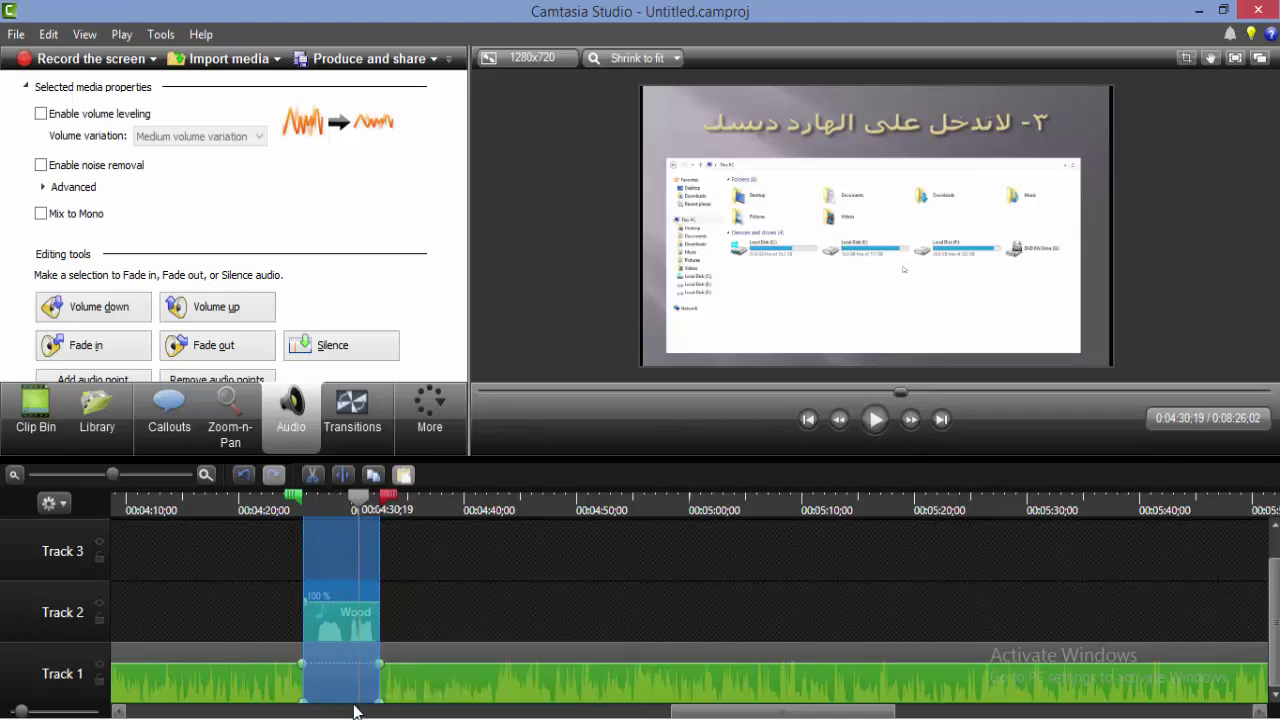
# Step: Raise the Track 1 volume to about half within the marked range and listen to it mixed with the train whistle
pyautogui.moveTo(355, 702); pyautogui.dragTo(348, 683)
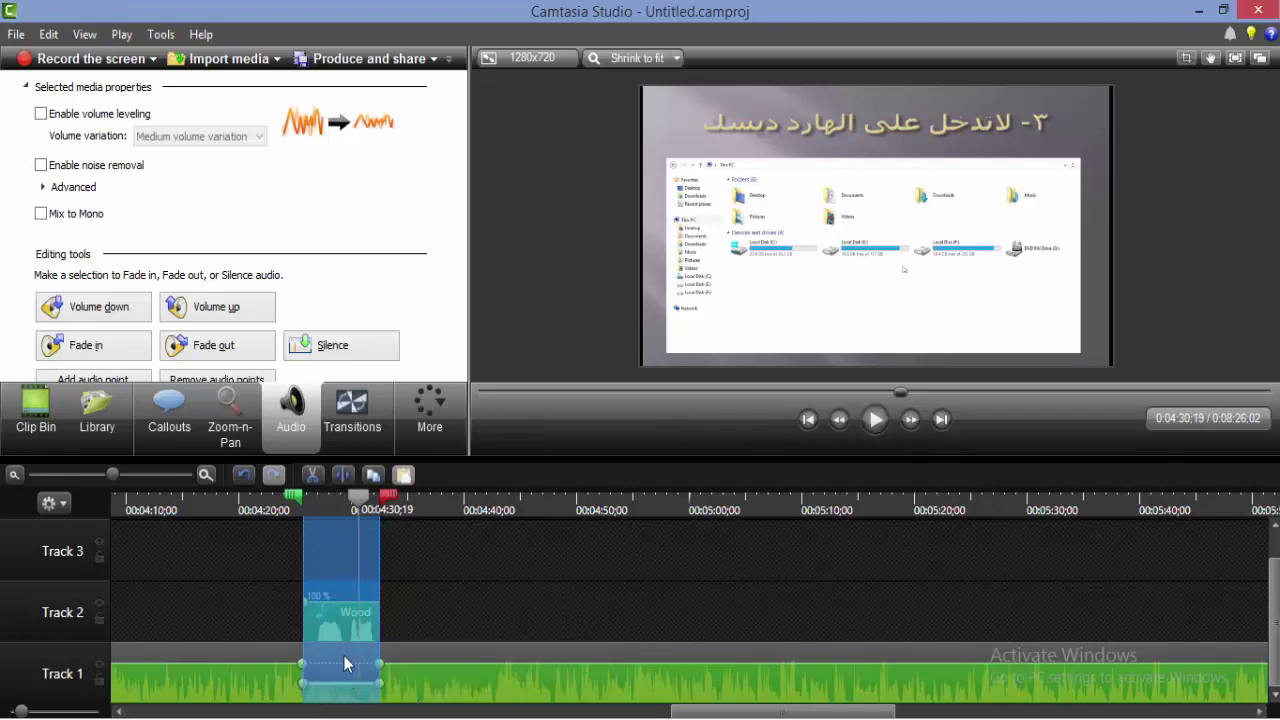
pyautogui.moveTo(360, 494); pyautogui.dragTo(295, 510)
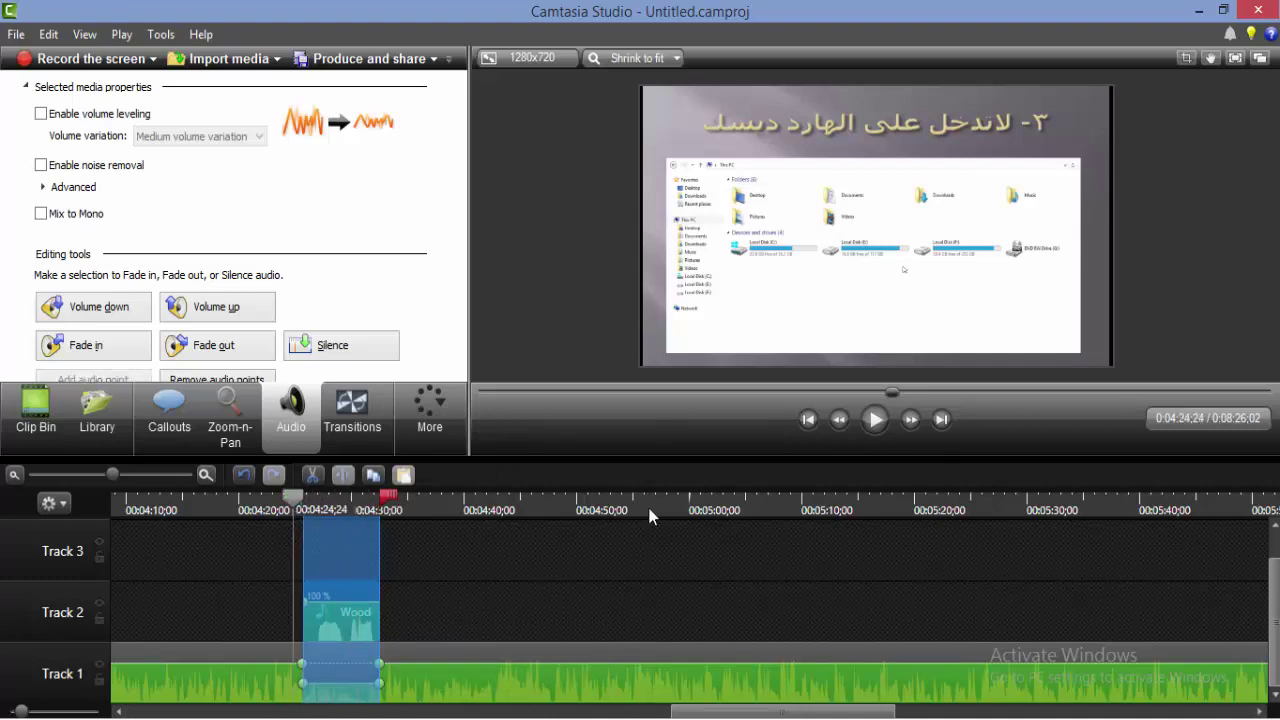
pyautogui.click(313, 510)
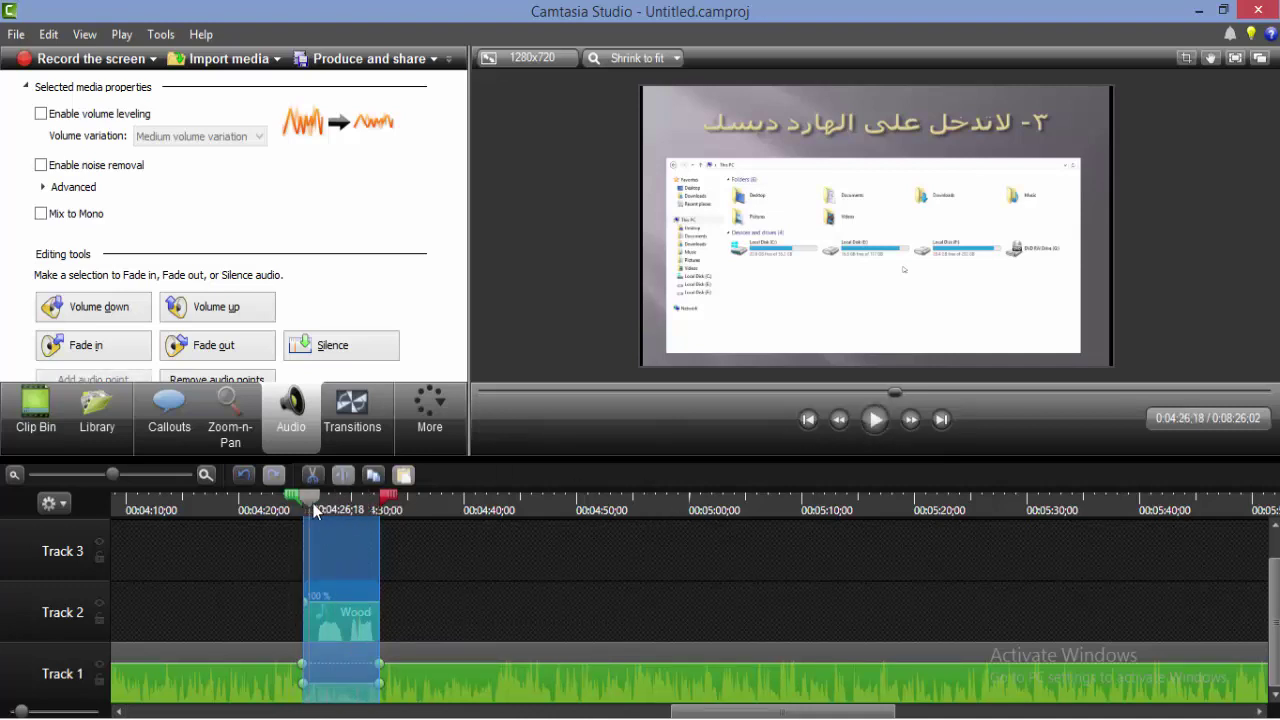
pyautogui.click(860, 424)
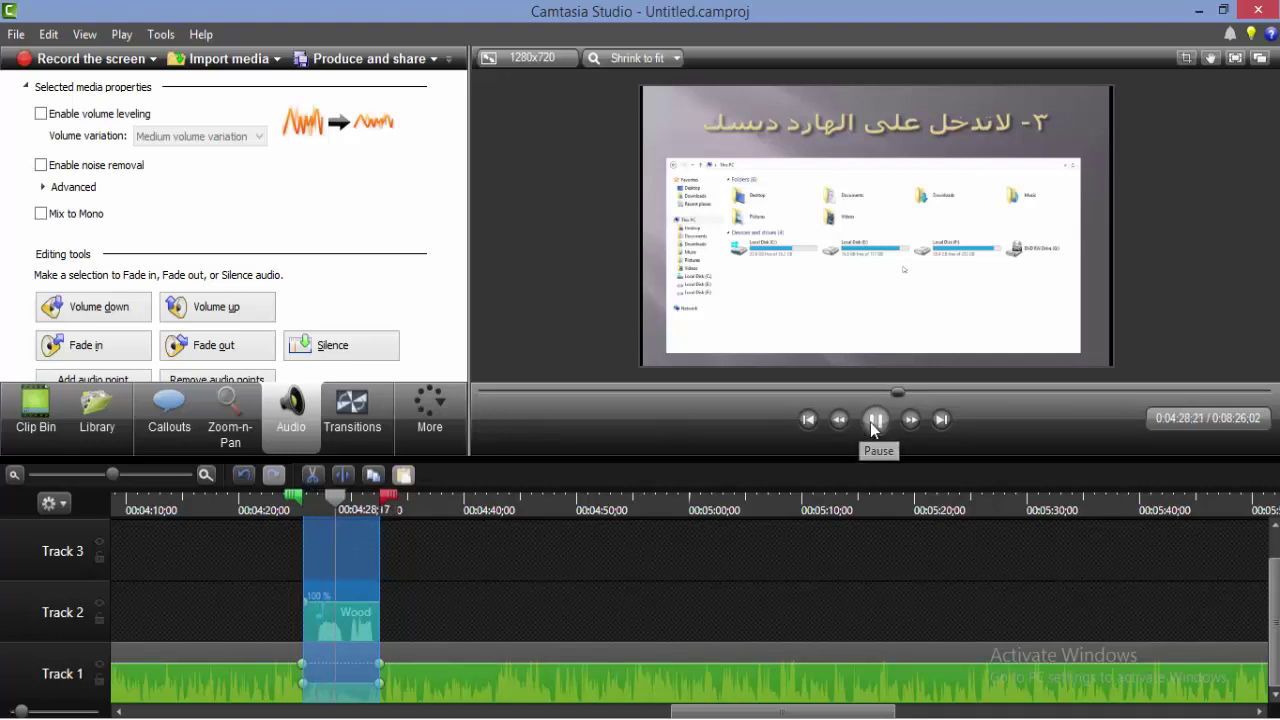
pyautogui.click(873, 421)
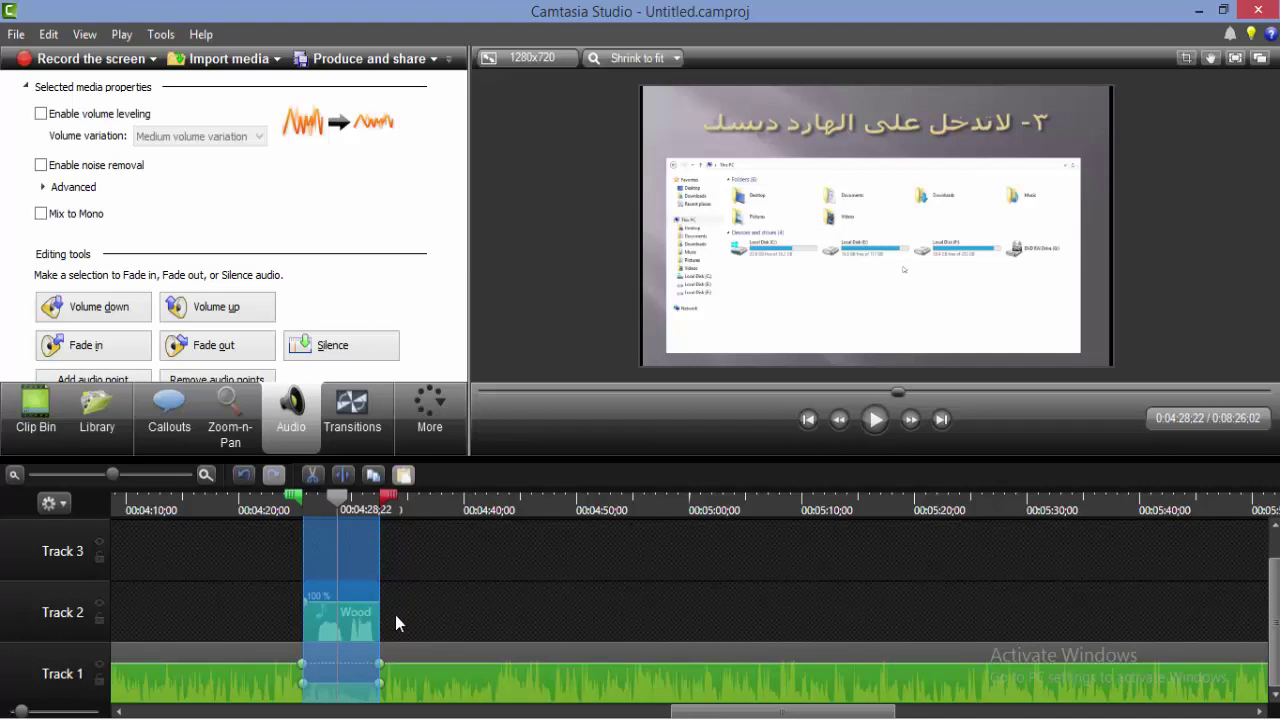
# Step: Point out the train whistle audio in the Clip Bin and its clip on Track 2
pyautogui.click(341, 590)
pyautogui.click(36, 408)
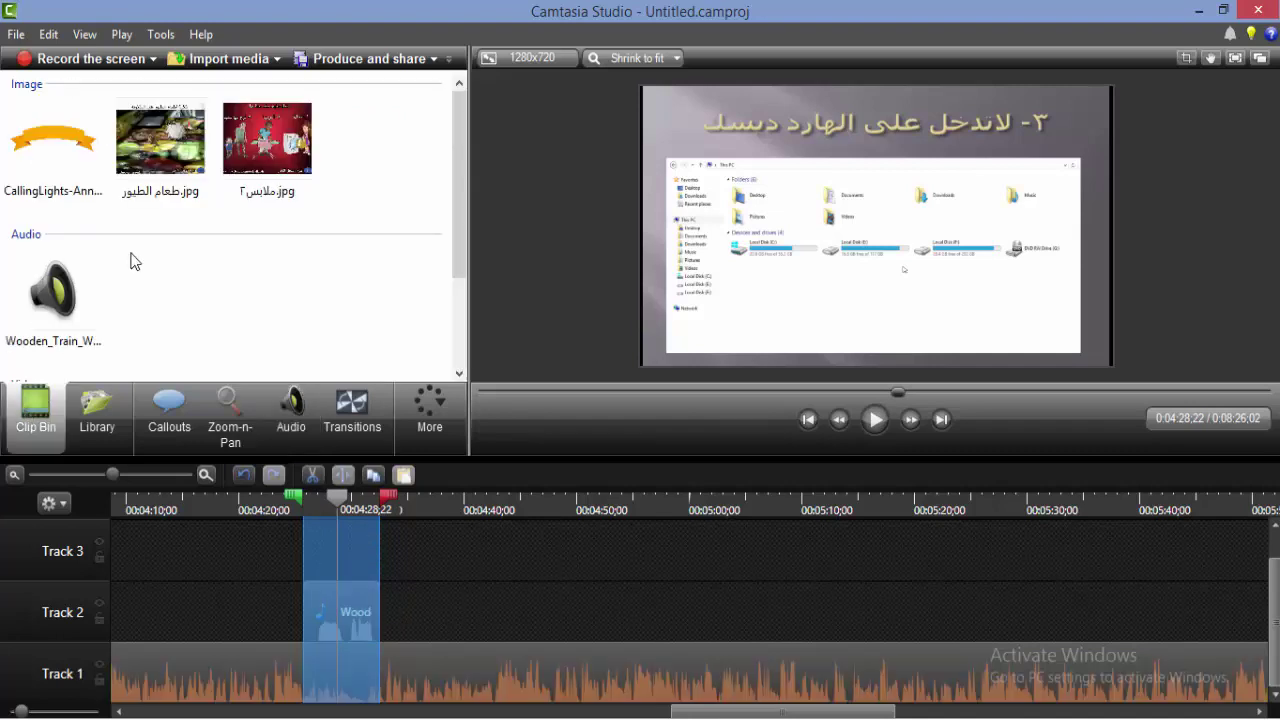
pyautogui.click(66, 292)
pyautogui.moveTo(333, 600); pyautogui.dragTo(624, 606)
pyautogui.moveTo(642, 652); pyautogui.dragTo(340, 633)
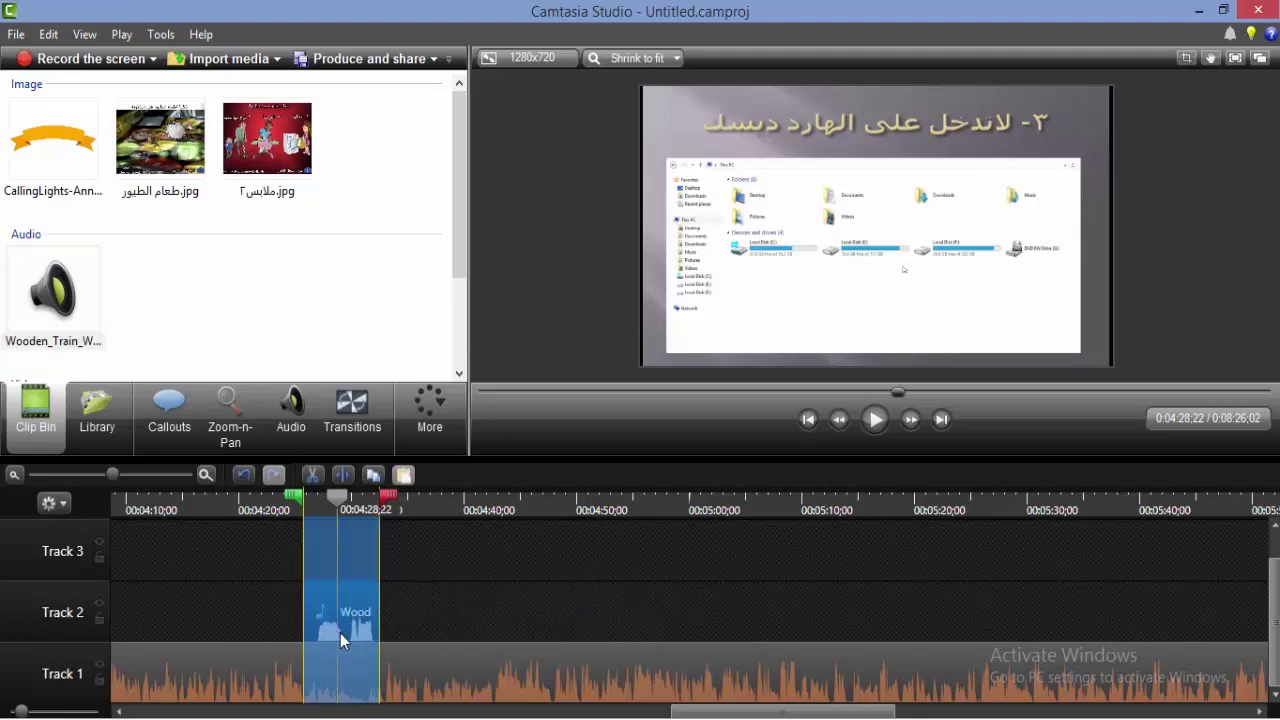
# Step: Select the Track 1 video and raise its audio to nearly full level within the marked range
pyautogui.click(345, 683)
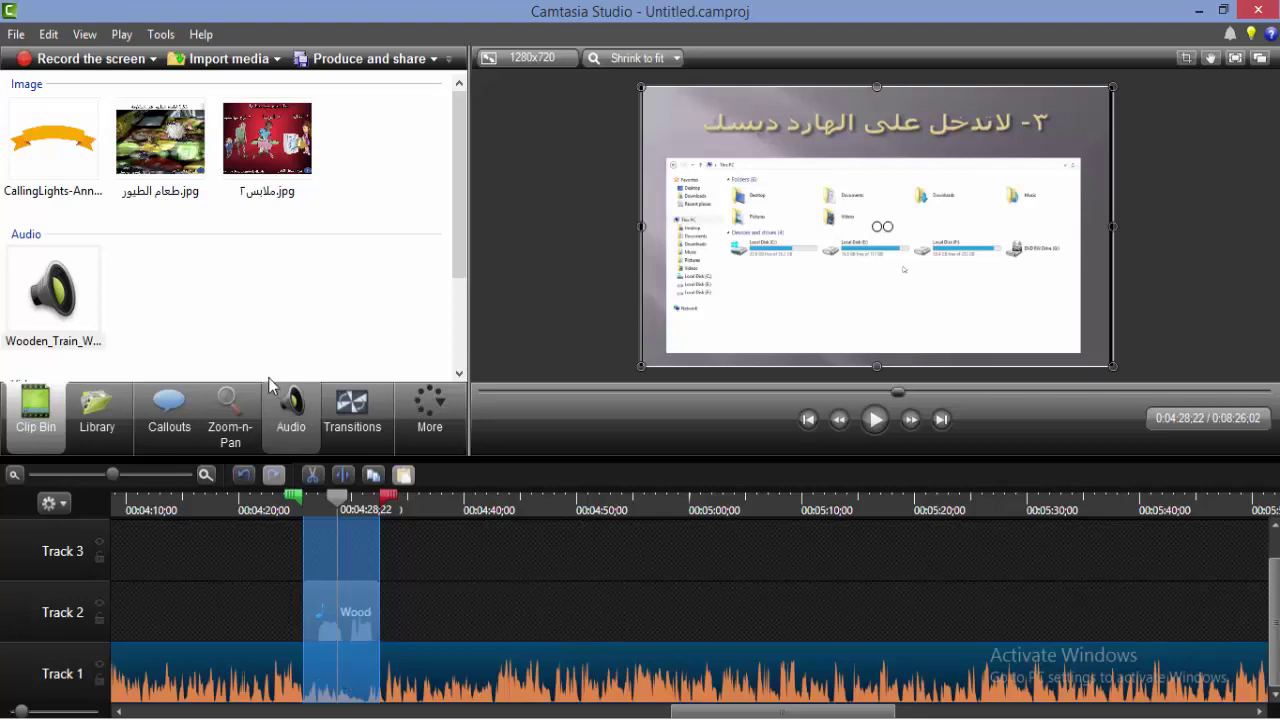
pyautogui.click(300, 424)
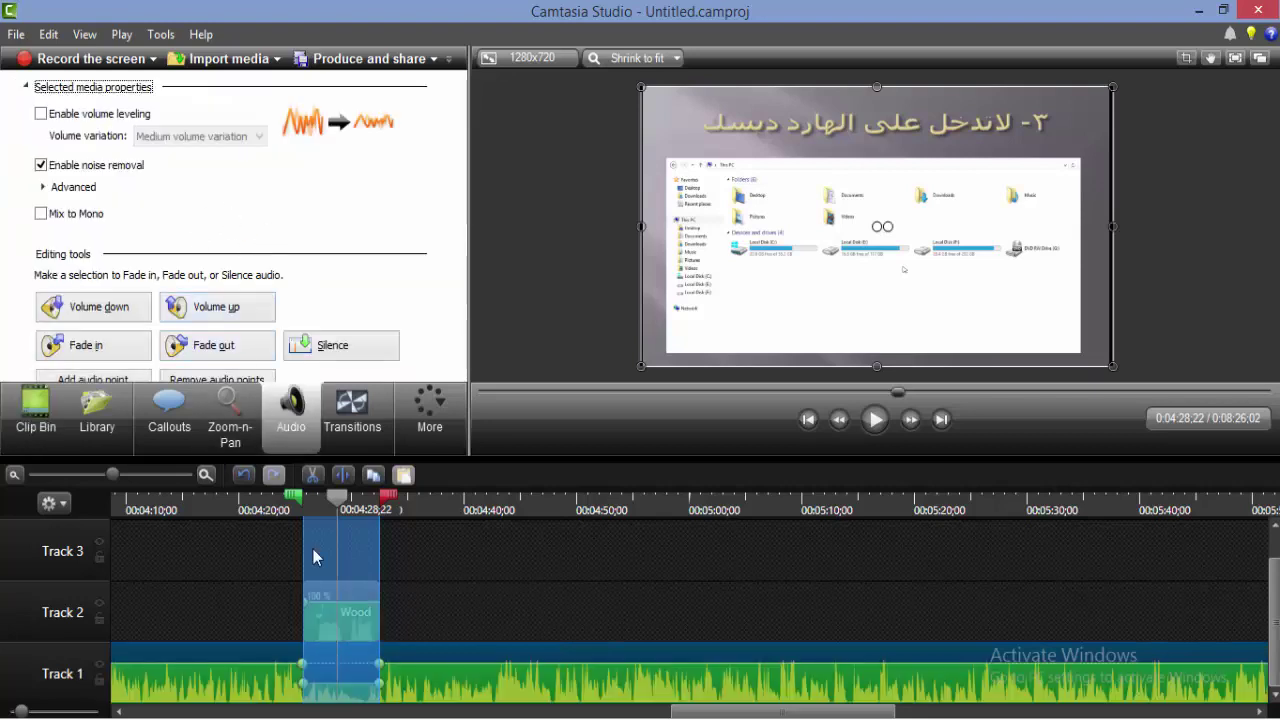
pyautogui.moveTo(352, 684); pyautogui.dragTo(352, 688)
# Step: Mark the range under the train whistle again from 0:04:25;22, reduce its volume, and increase it with the volume editing tools
pyautogui.click(336, 507)
pyautogui.moveTo(326, 504); pyautogui.dragTo(310, 498)
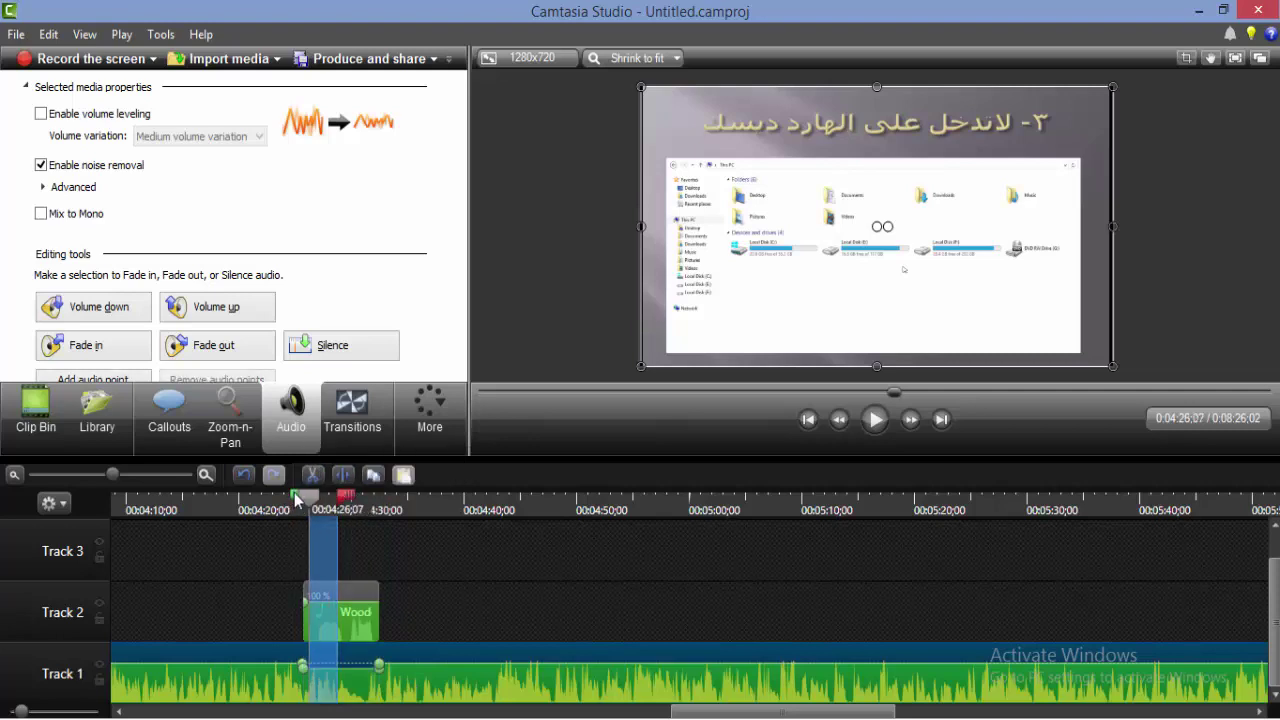
pyautogui.moveTo(296, 500); pyautogui.dragTo(388, 498)
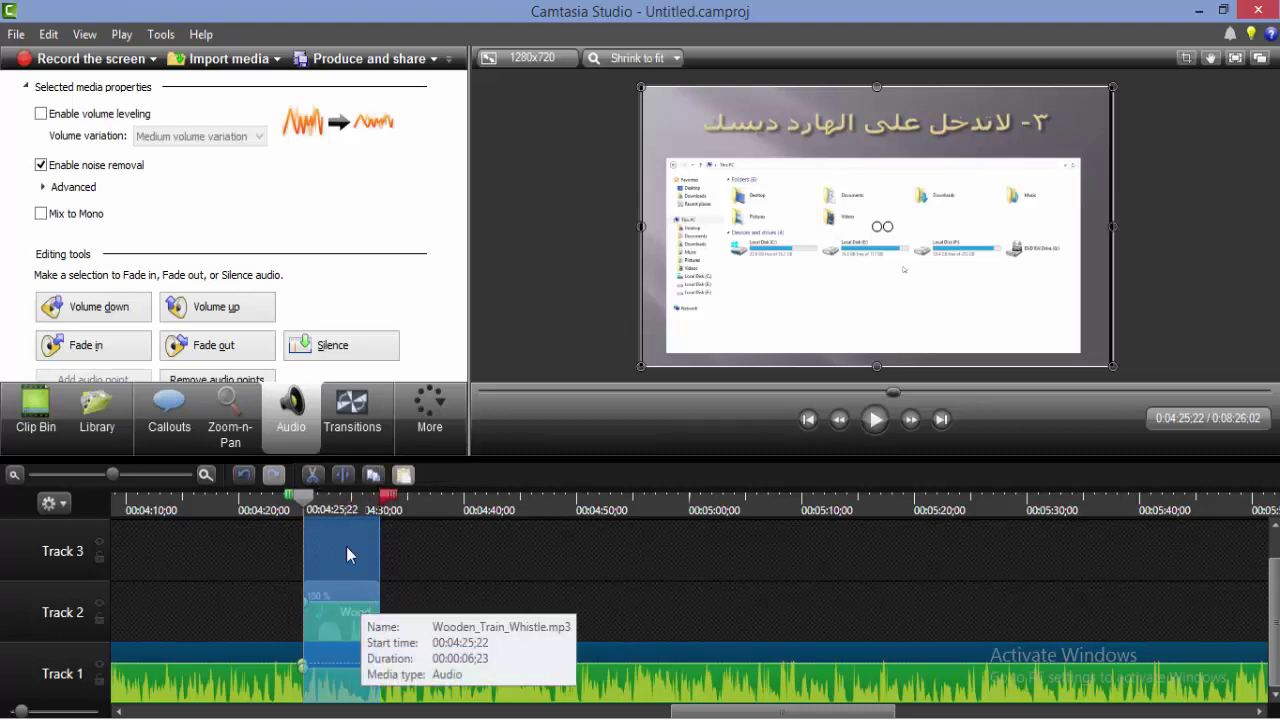
pyautogui.click(110, 308)
pyautogui.click(175, 318)
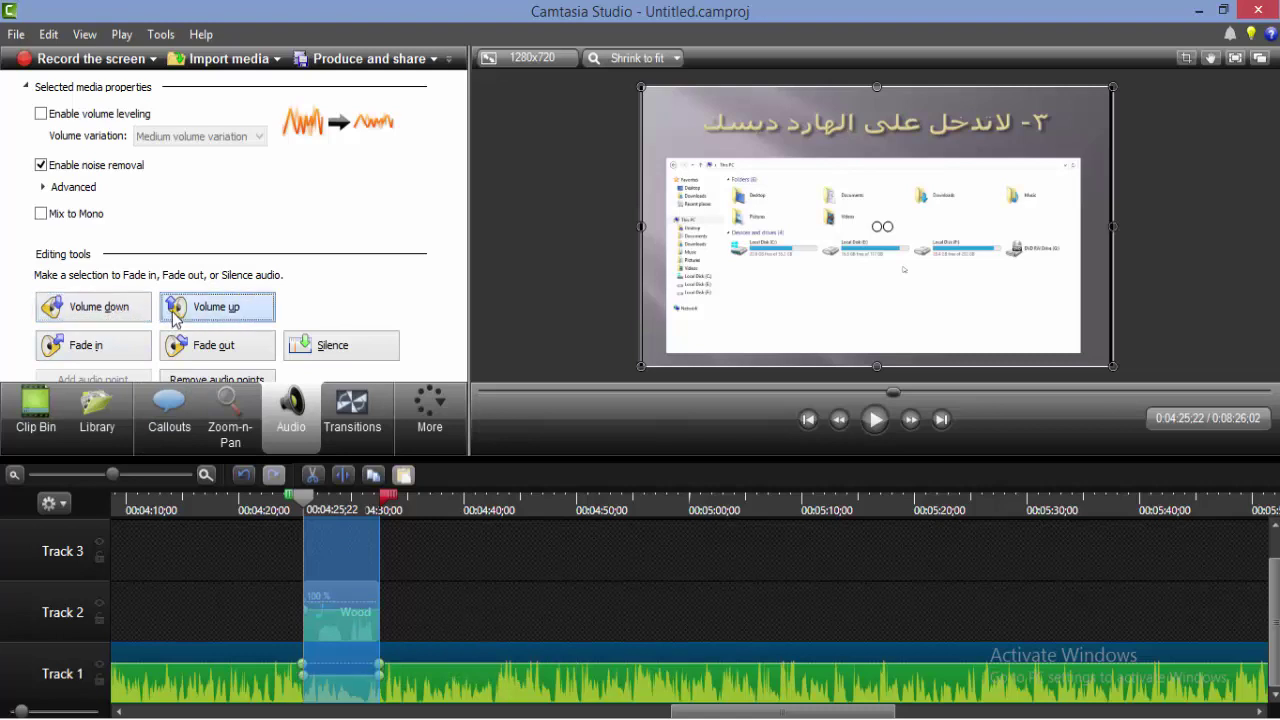
pyautogui.click(175, 318)
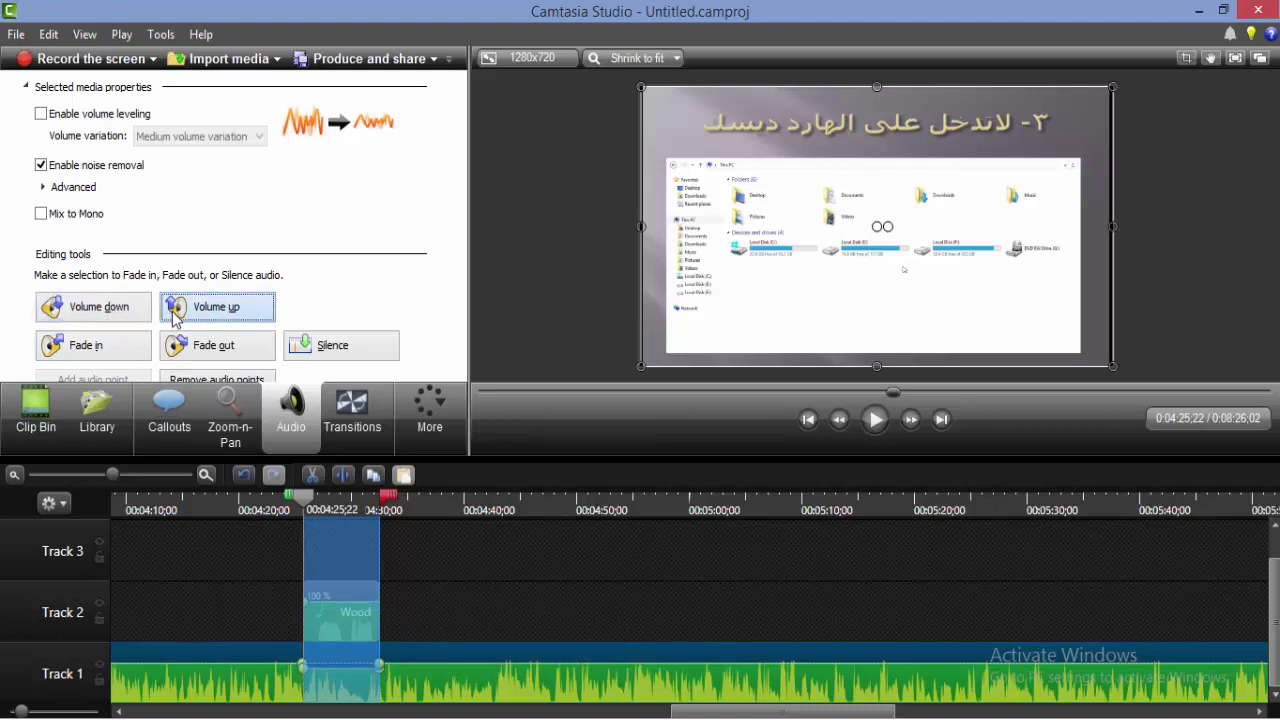
# Step: Apply a fade-in to the train whistle audio within the marked range
pyautogui.click(115, 354)
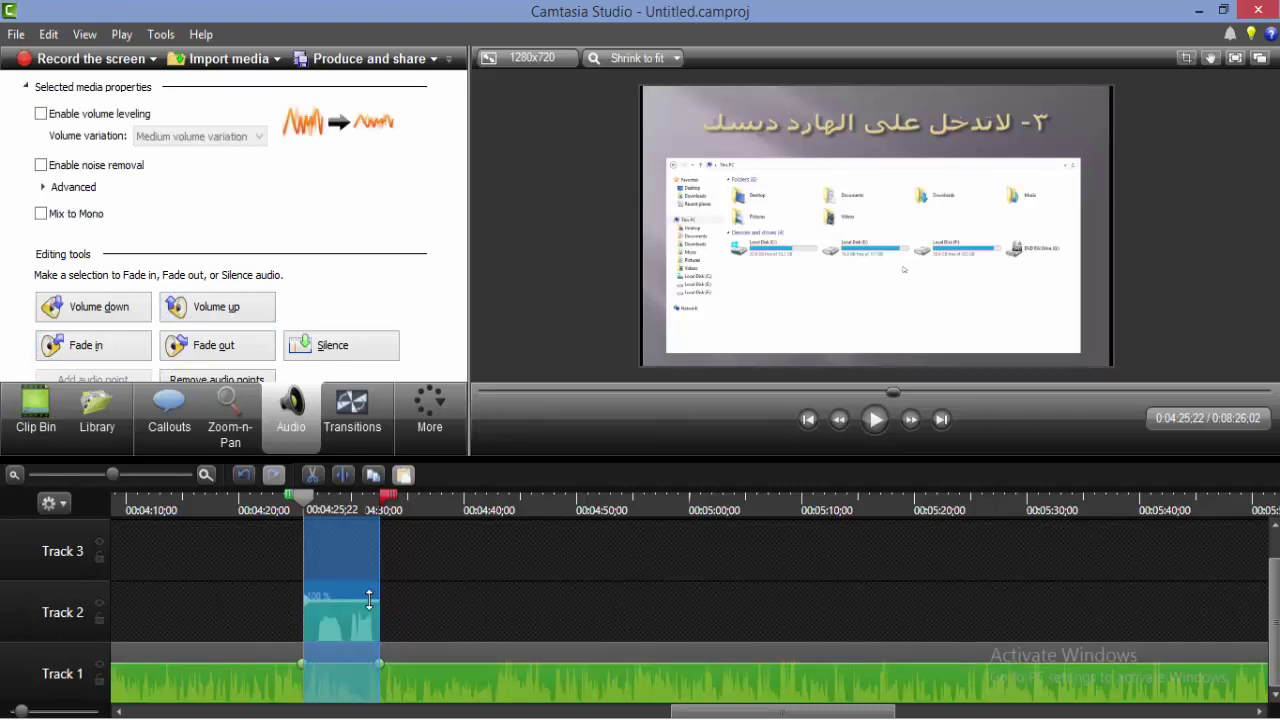
# Step: Open the transitions and bring the playhead to the start of the images at the end of Track 1, at 0:08:10;29
pyautogui.click(355, 405)
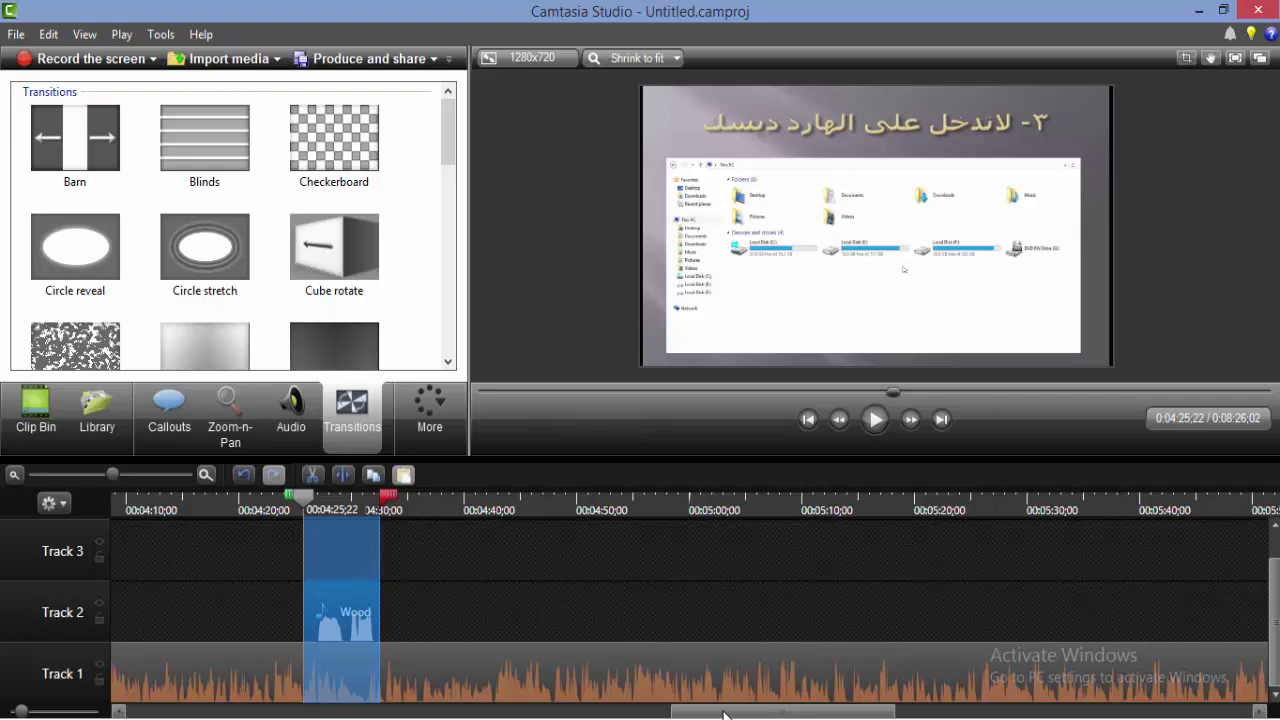
pyautogui.moveTo(724, 714); pyautogui.dragTo(1117, 716)
pyautogui.moveTo(965, 506); pyautogui.dragTo(1005, 512)
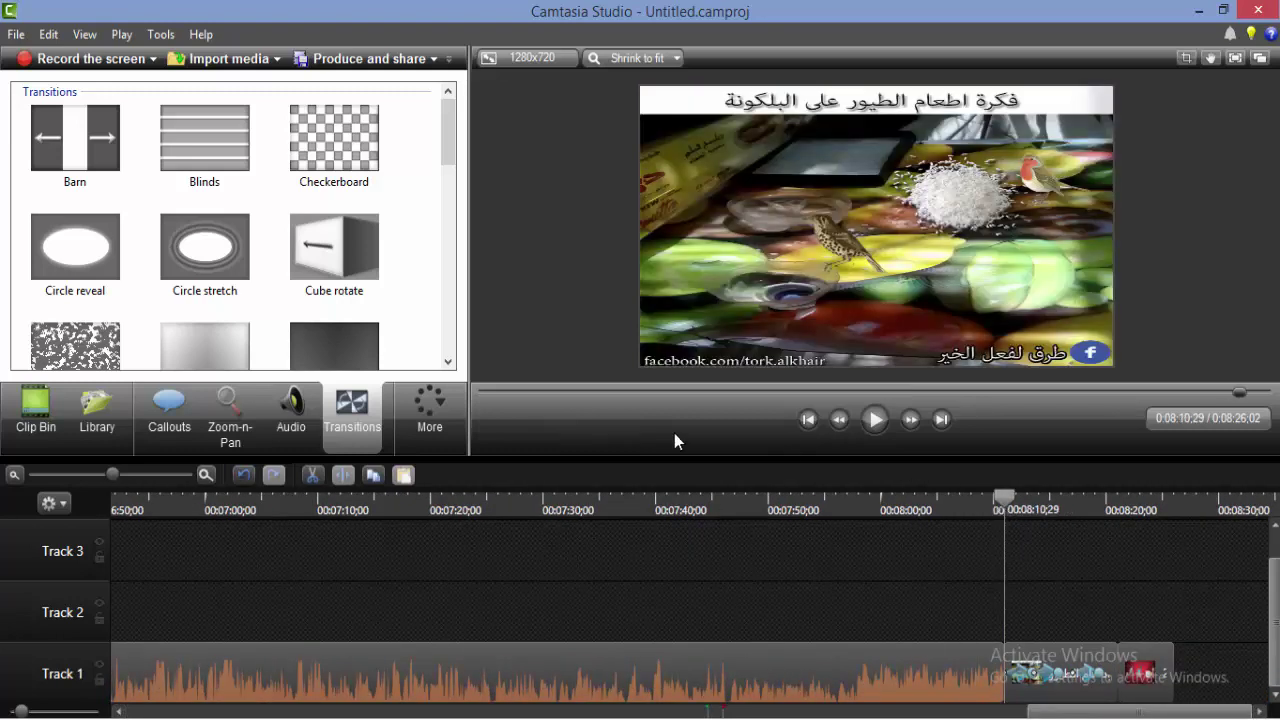
# Step: Shorten the bird-feeding image to about 4 seconds, with the red image directly after it, and play the cut between them
pyautogui.click(1114, 662)
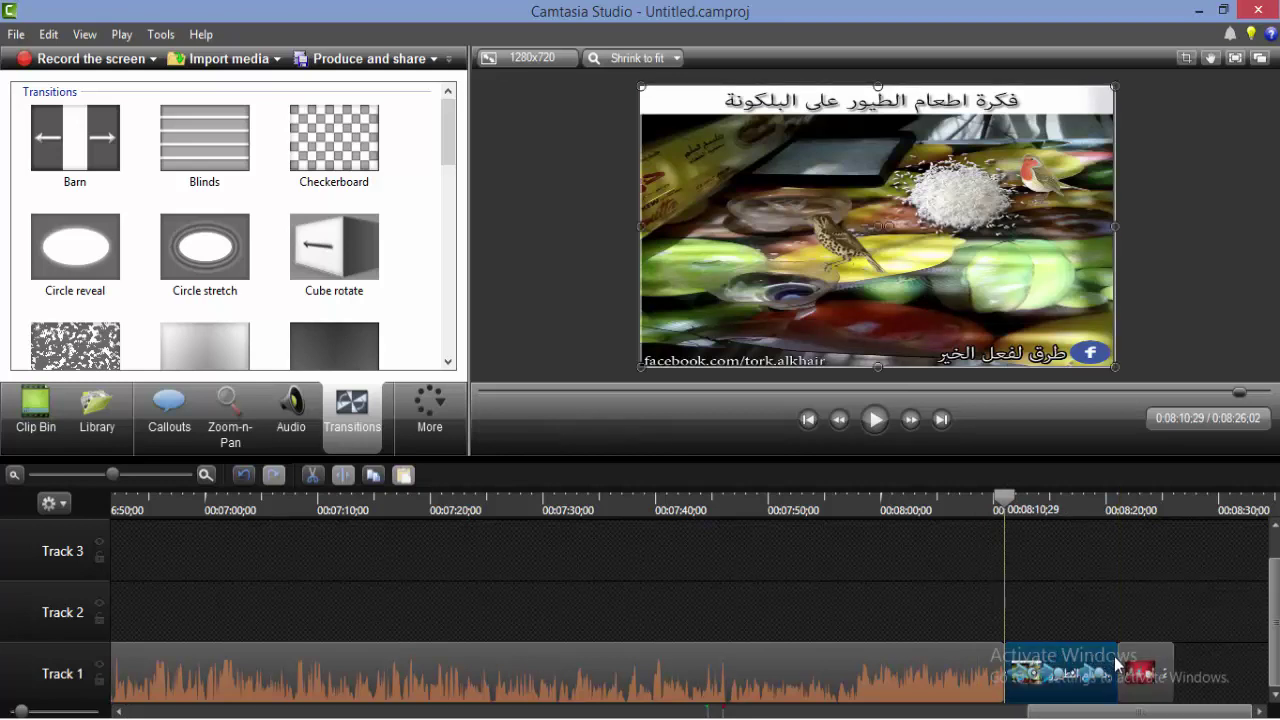
pyautogui.moveTo(1117, 662); pyautogui.dragTo(1048, 665)
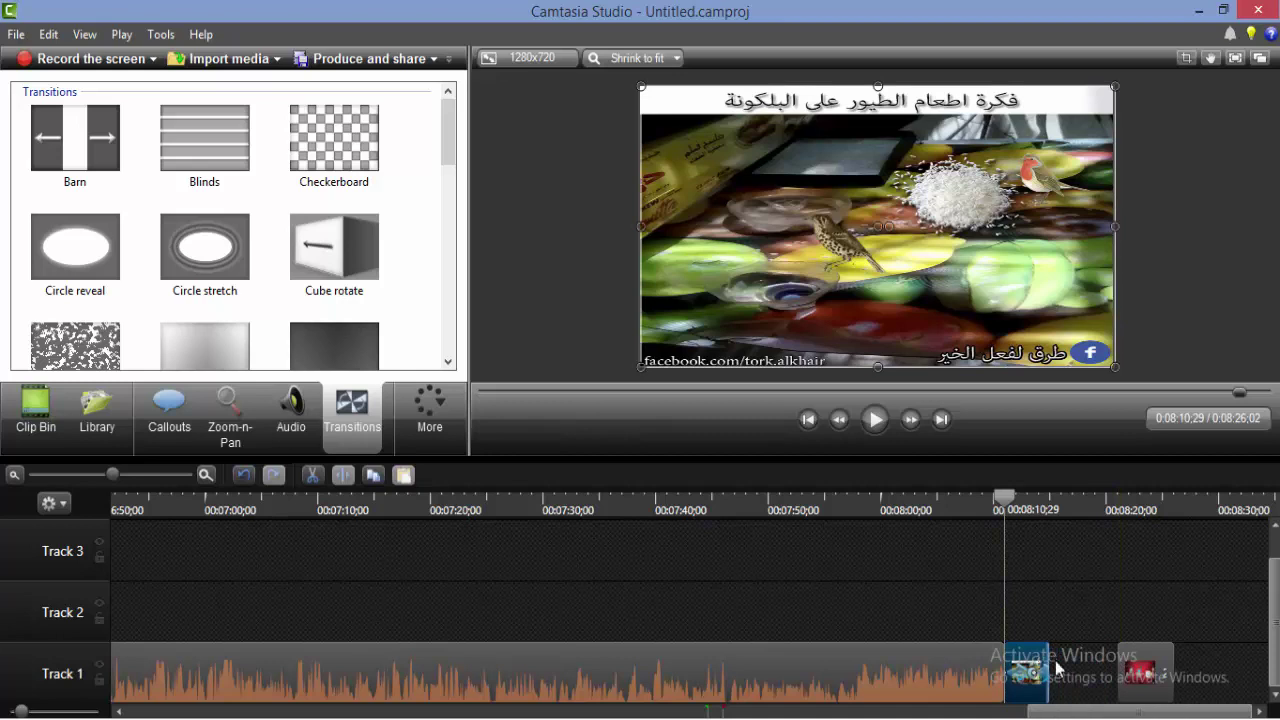
pyautogui.moveTo(1128, 684); pyautogui.dragTo(1058, 685)
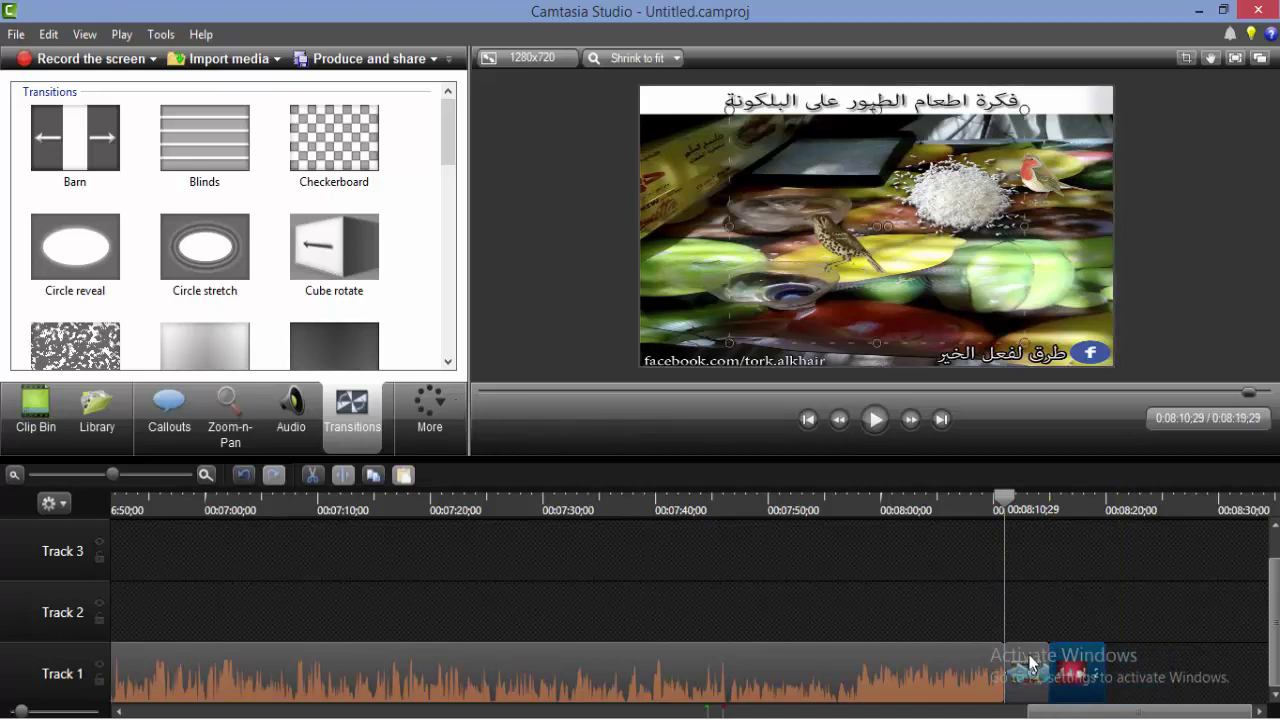
pyautogui.click(873, 420)
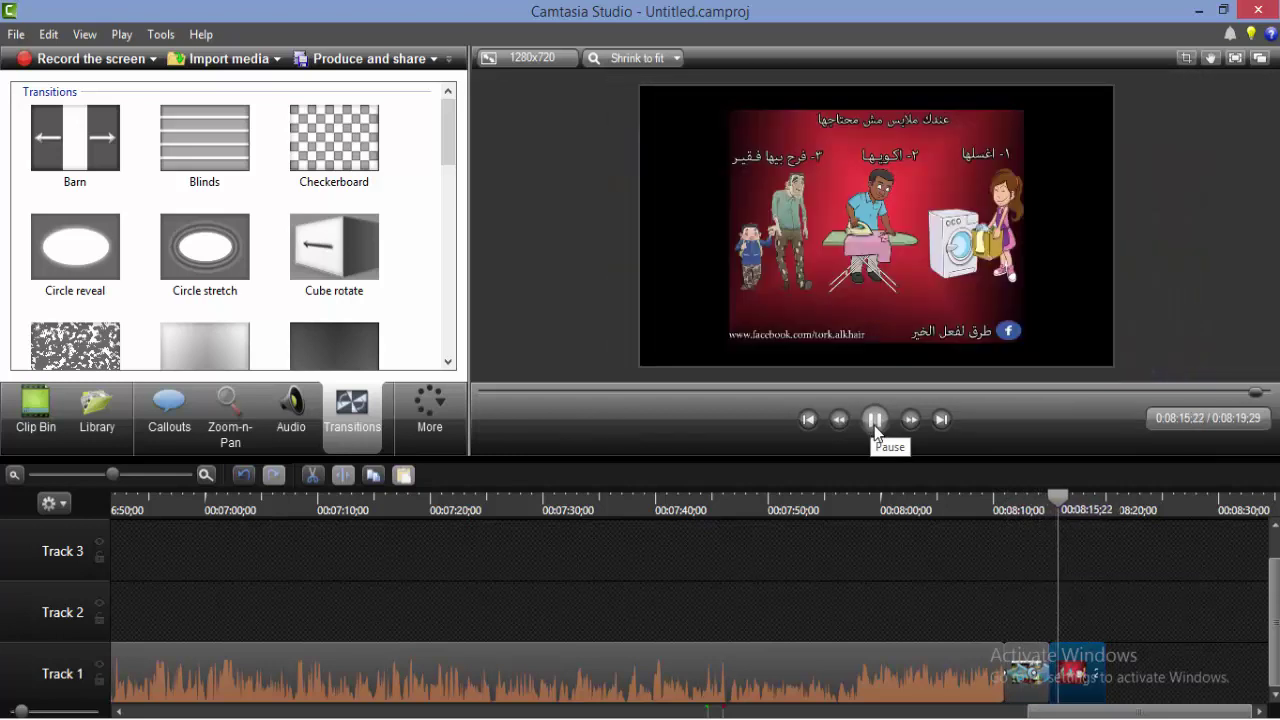
pyautogui.click(874, 425)
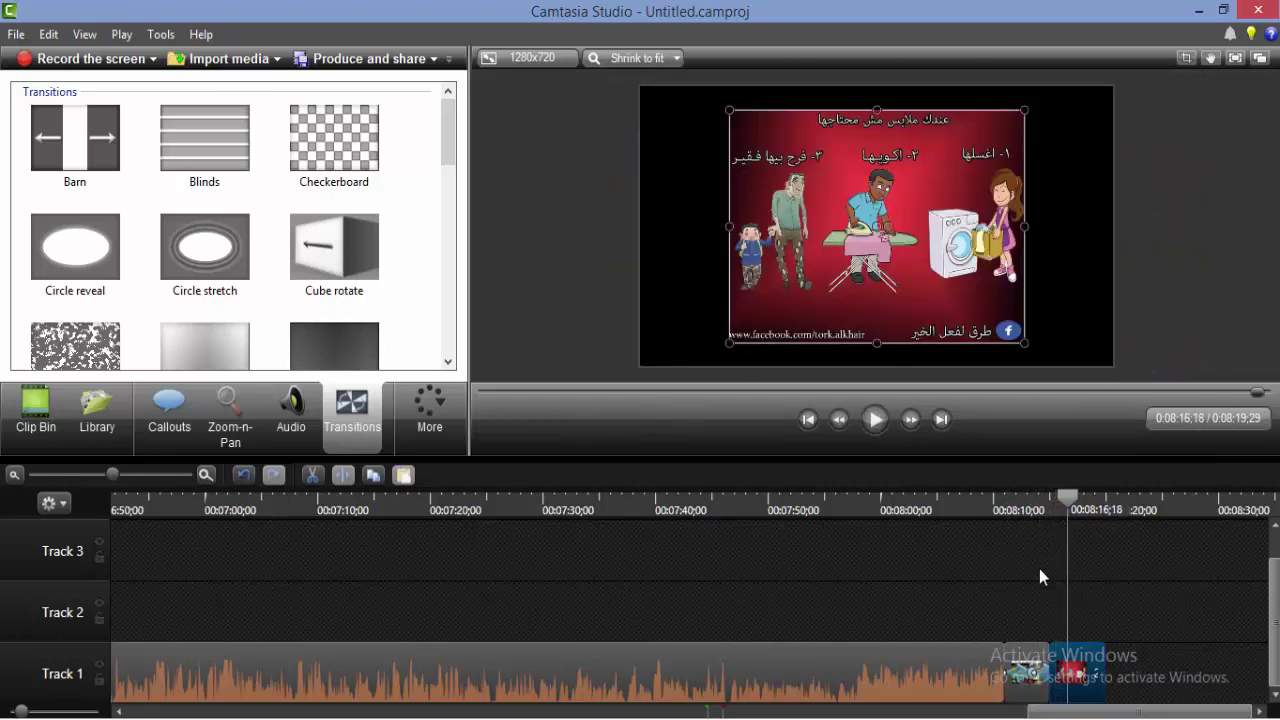
# Step: Preview the Cube rotate and Circle stretch transitions, and apply Cube rotate between the bird-feeding and red images
pyautogui.click(320, 254)
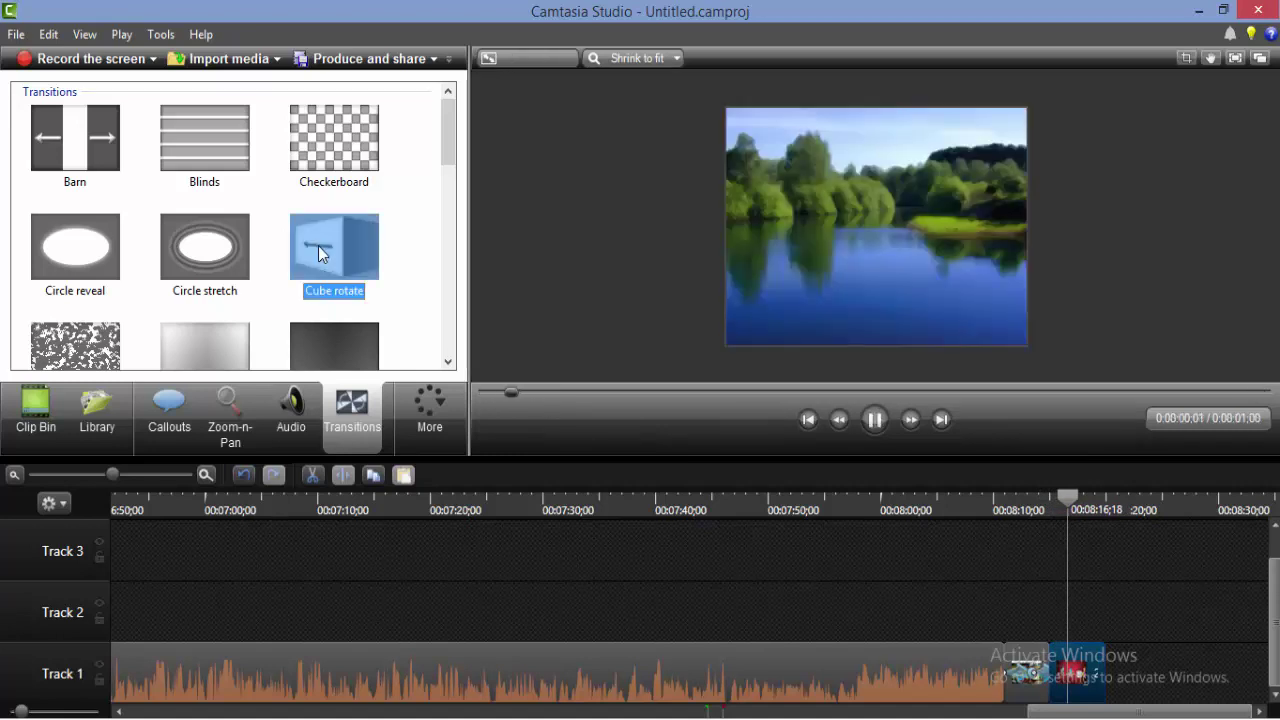
pyautogui.press('Left')
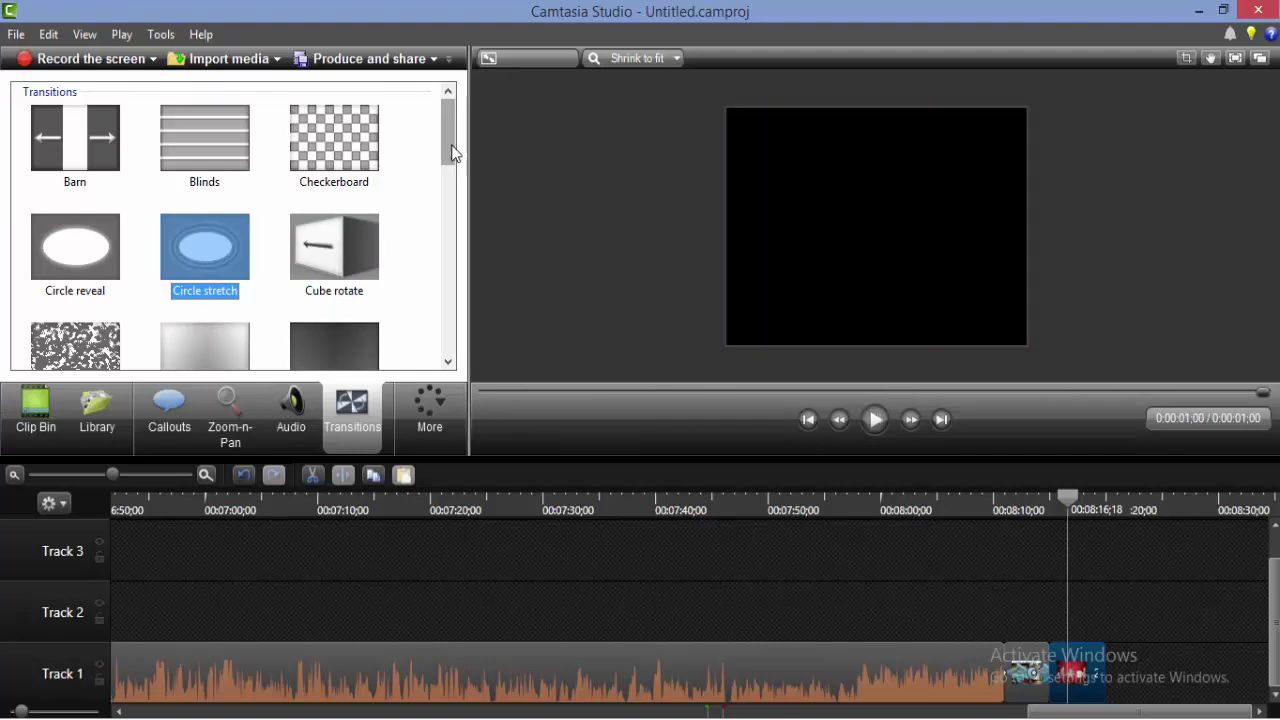
pyautogui.moveTo(449, 145); pyautogui.dragTo(447, 340)
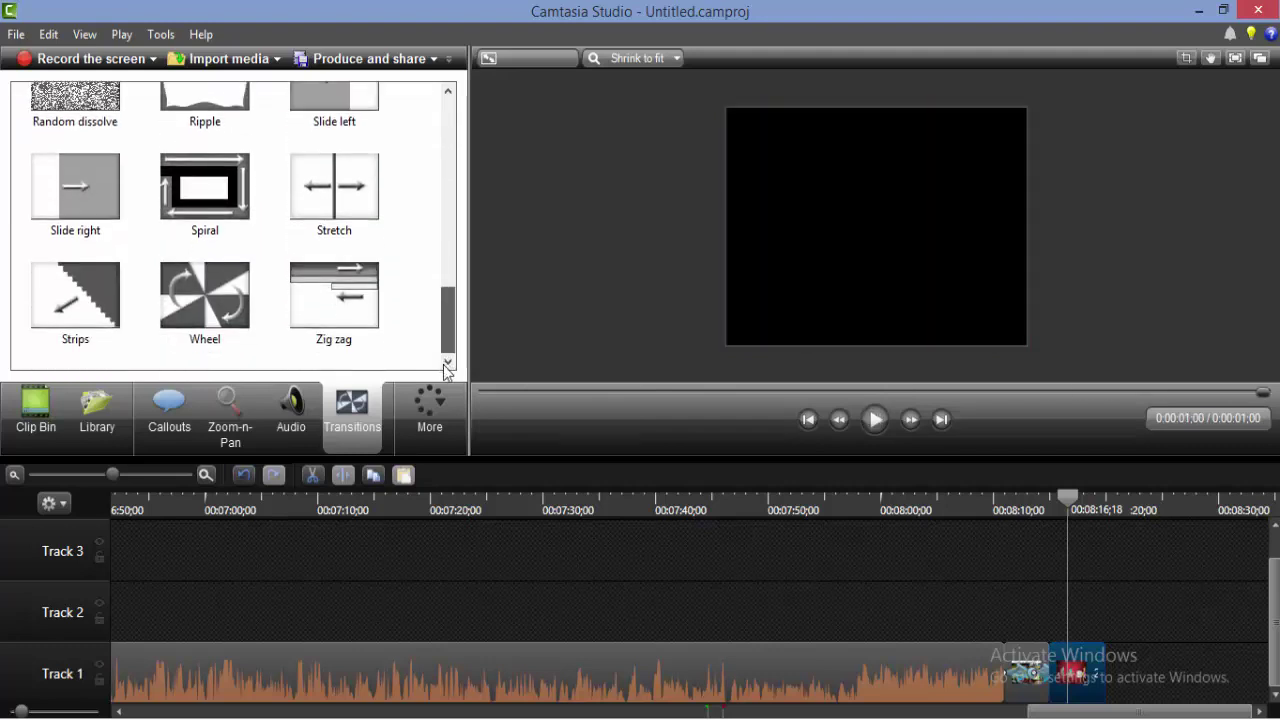
pyautogui.scroll(5, 330, 260)
pyautogui.moveTo(316, 249); pyautogui.dragTo(1055, 677)
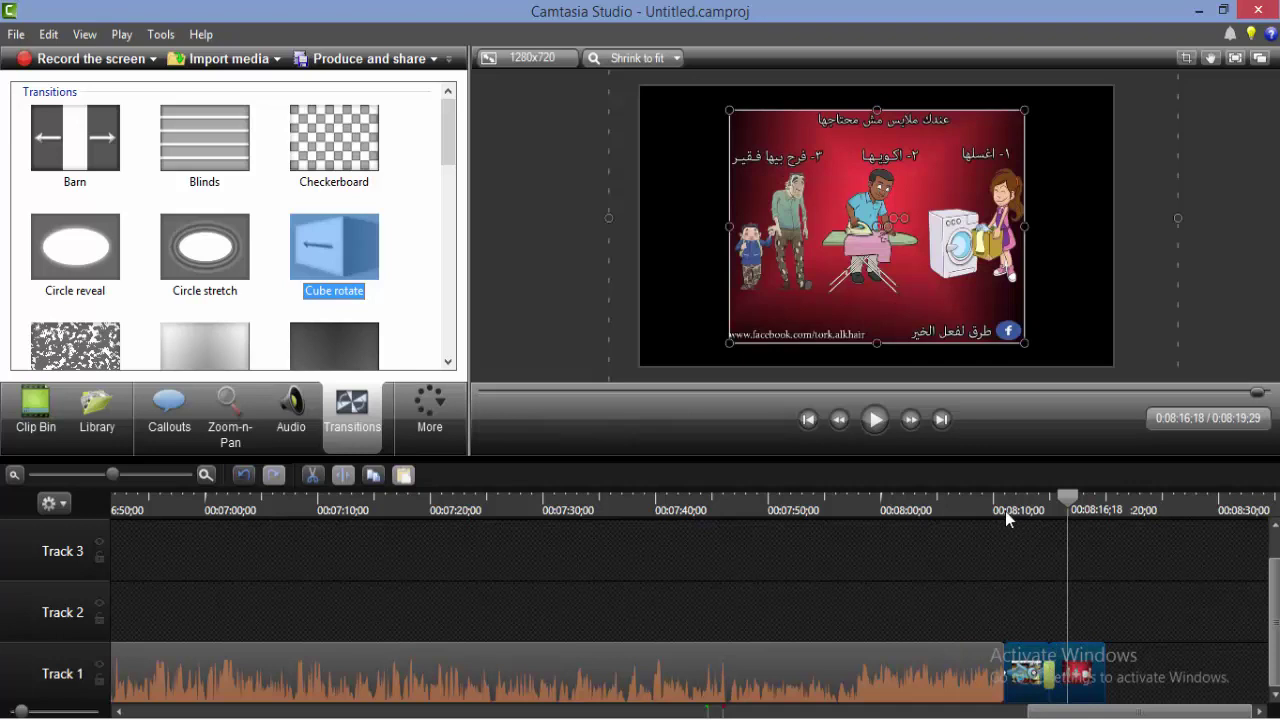
# Step: Play the Cube rotate transition between the two images twice, starting within the bird-feeding image
pyautogui.click(1005, 512)
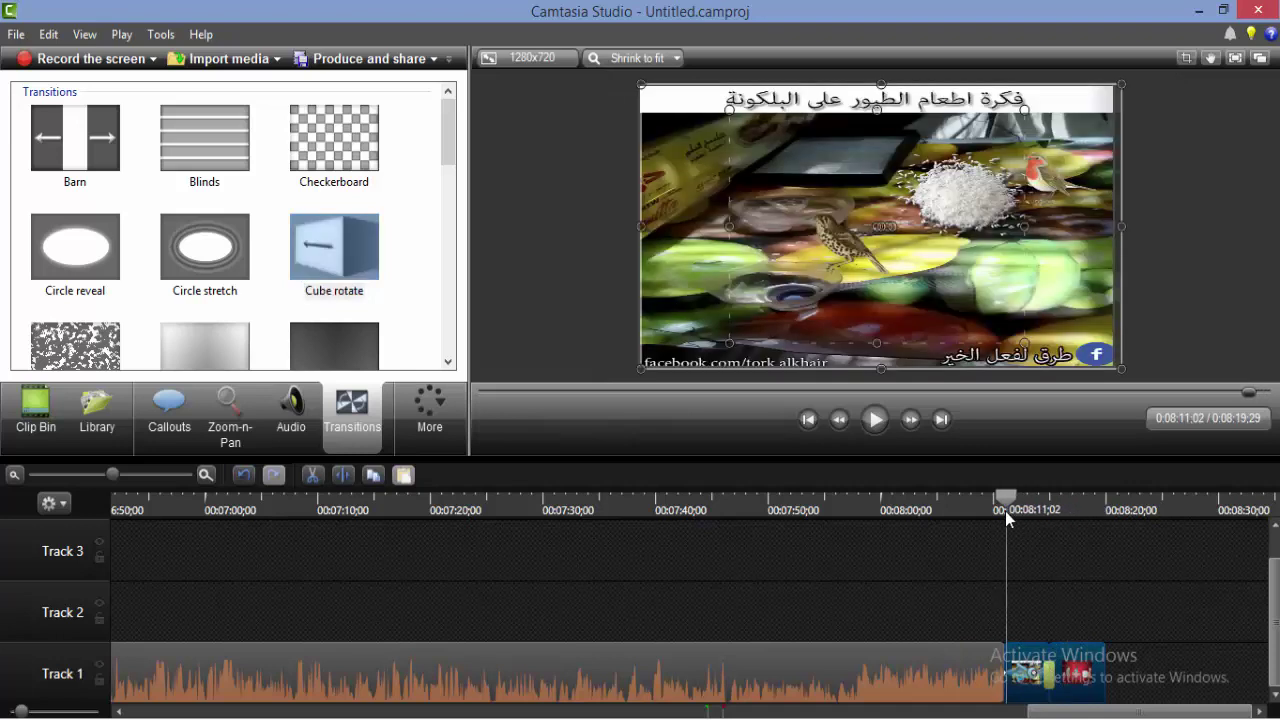
pyautogui.click(876, 422)
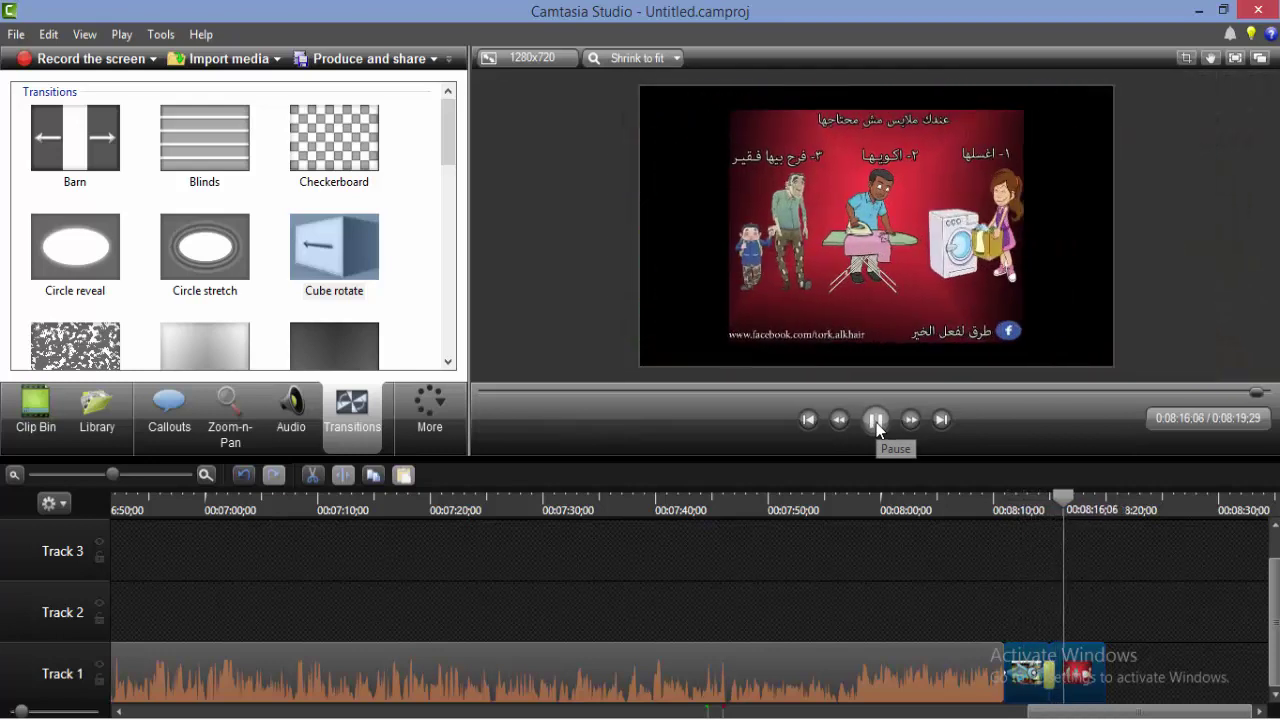
pyautogui.click(876, 424)
pyautogui.click(1030, 505)
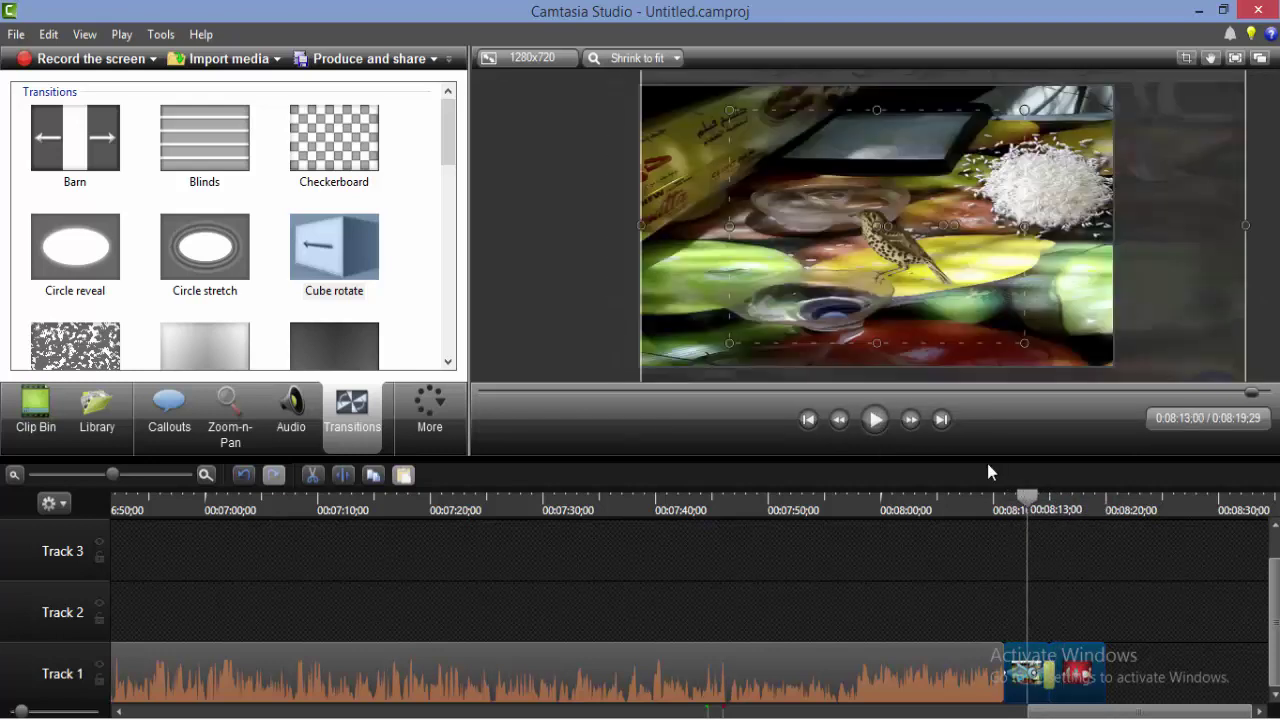
pyautogui.click(874, 420)
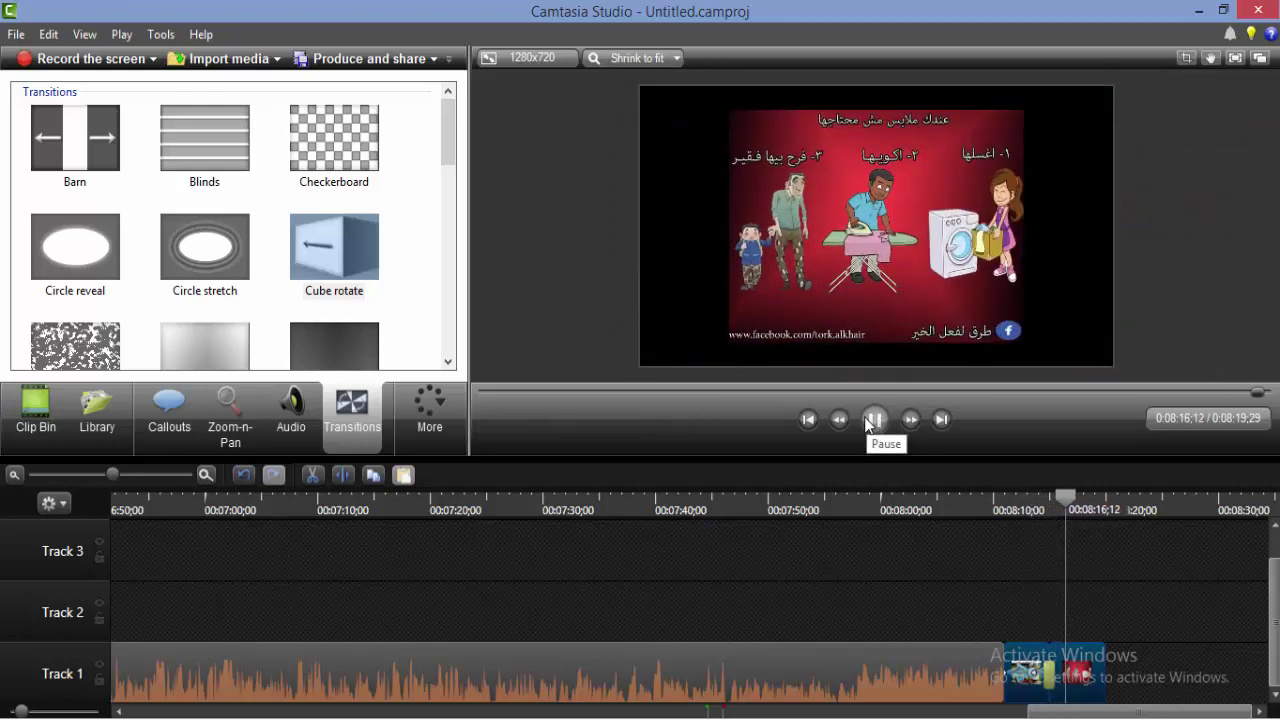
pyautogui.click(877, 424)
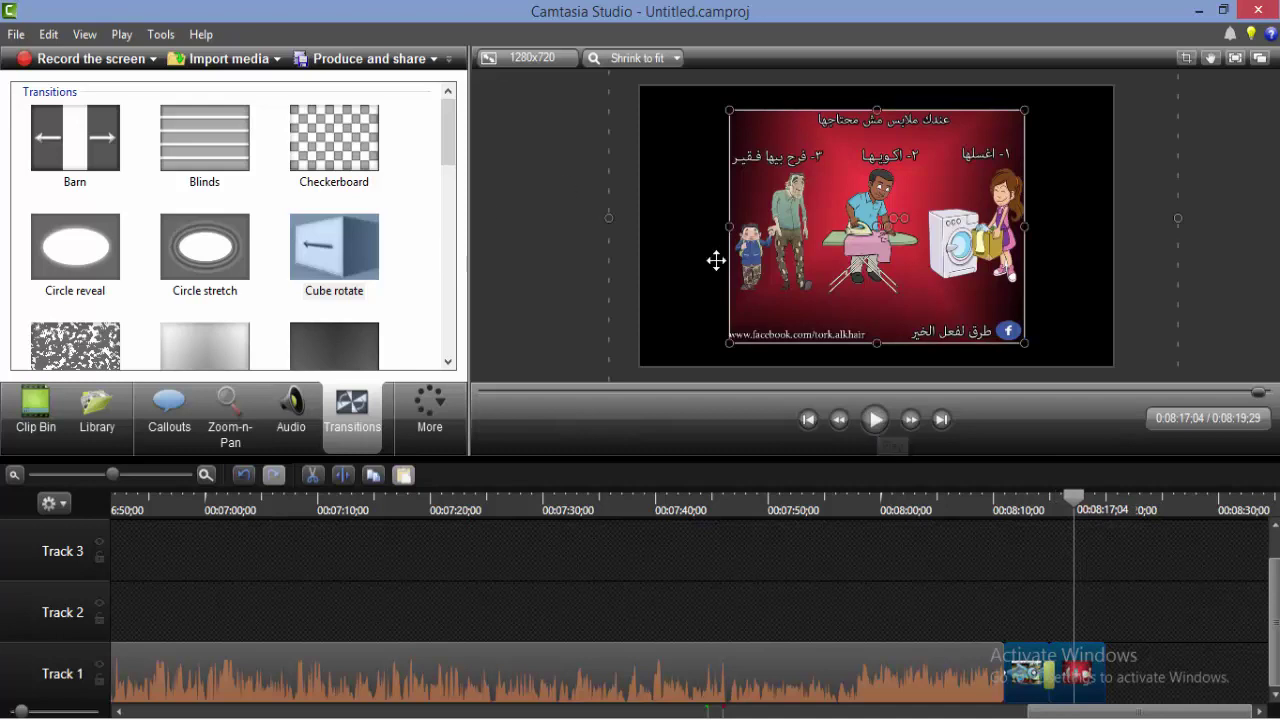
# Step: Enlarge the red image to fill the whole frame and replay the transition into it
pyautogui.moveTo(728, 228); pyautogui.dragTo(636, 226)
pyautogui.click(1035, 510)
pyautogui.click(880, 421)
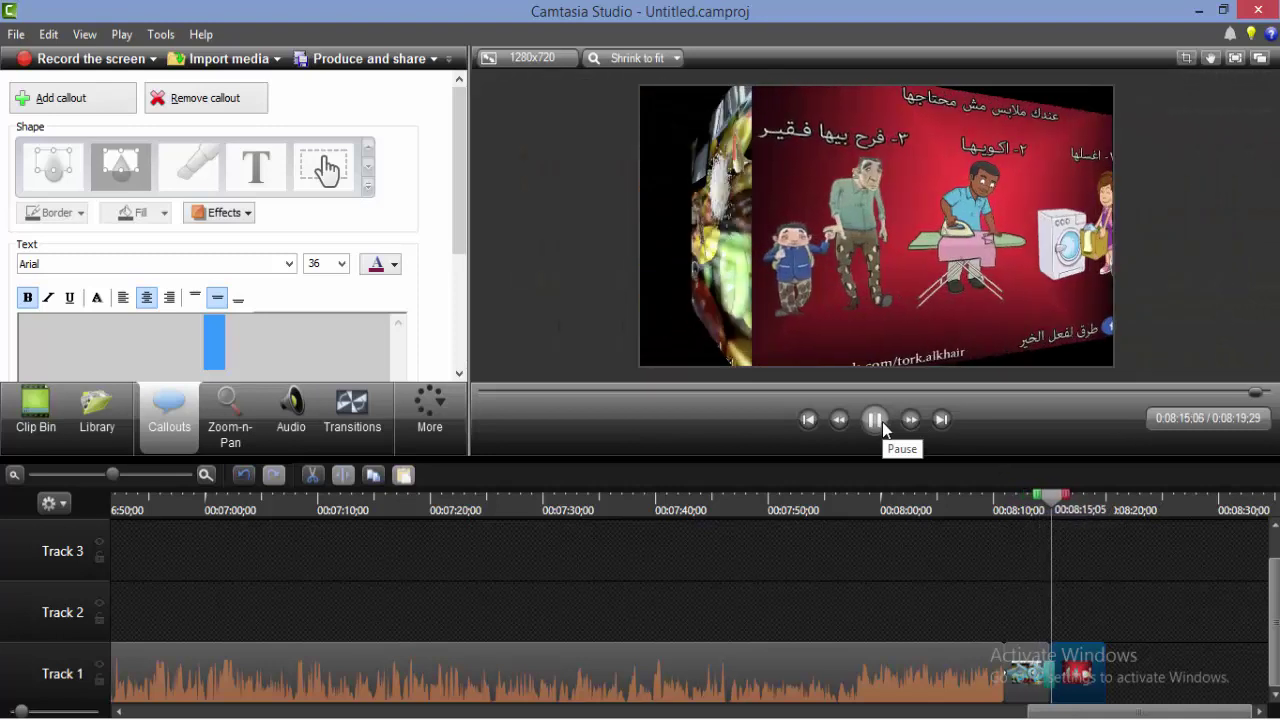
pyautogui.click(876, 420)
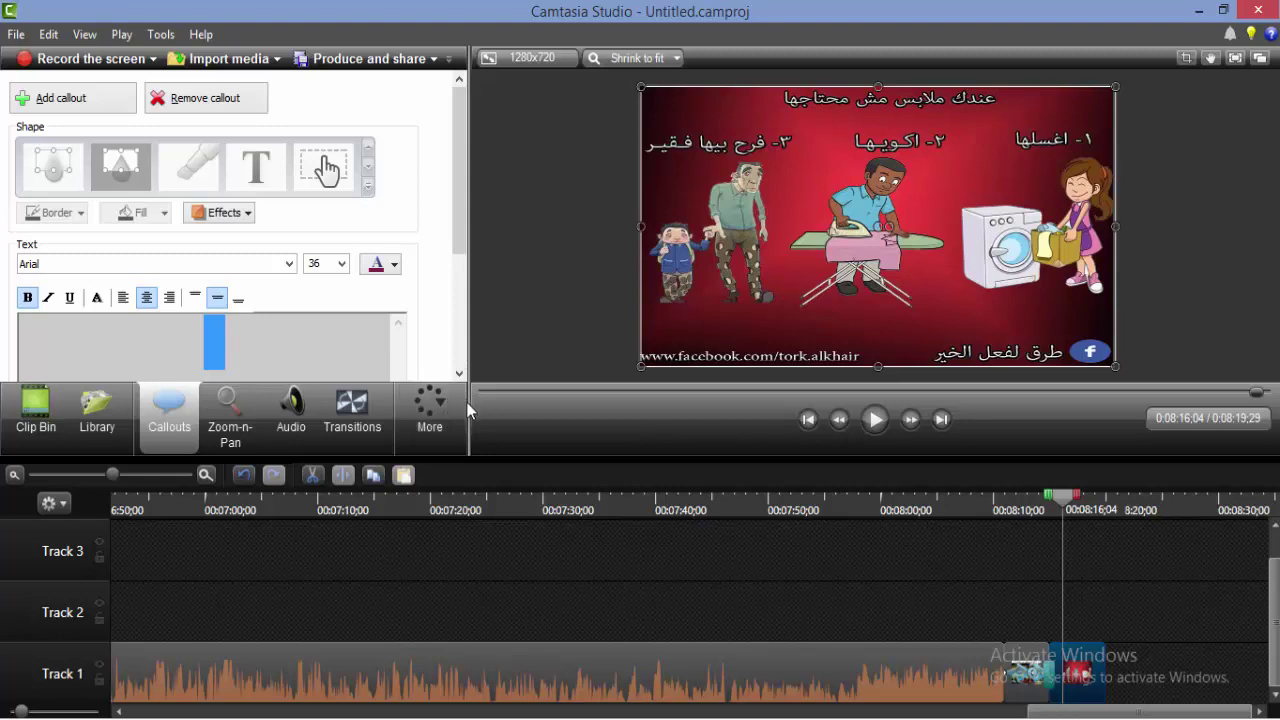
# Step: Widen the tools area to show all tools, view the cursor effects, and open the red image's visual properties
pyautogui.moveTo(471, 410); pyautogui.dragTo(848, 410)
pyautogui.click(411, 418)
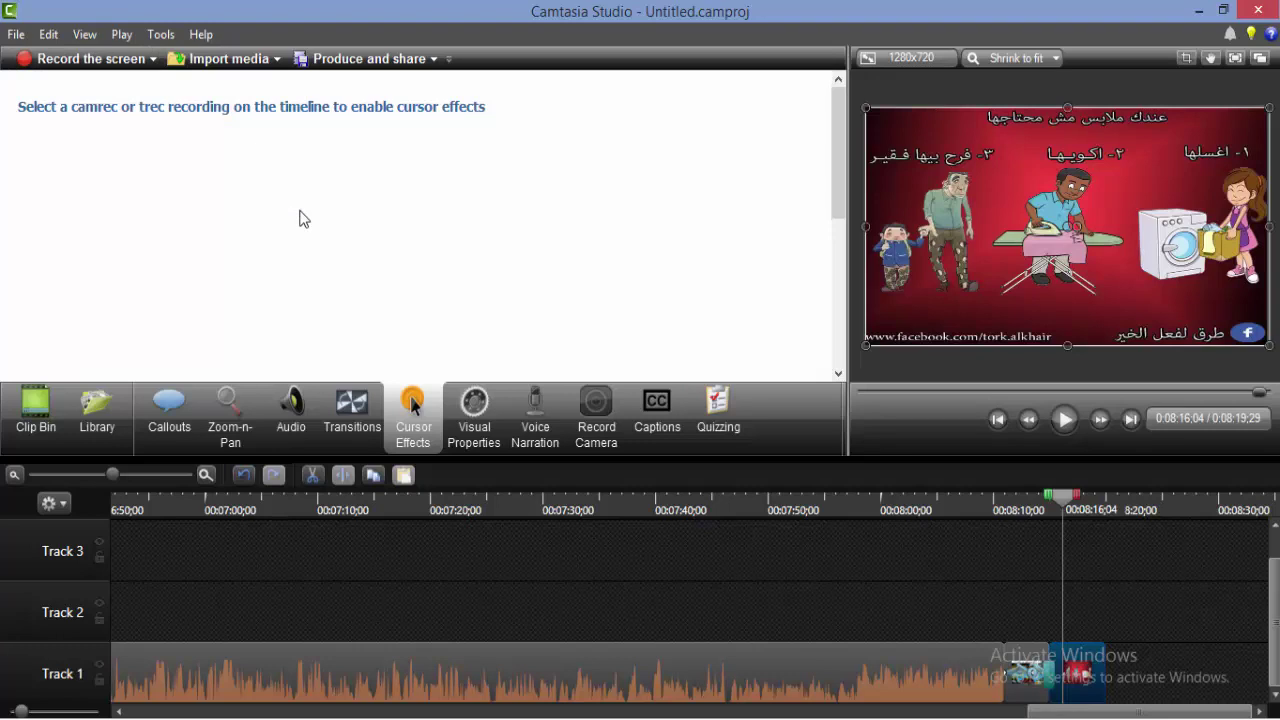
pyautogui.click(487, 445)
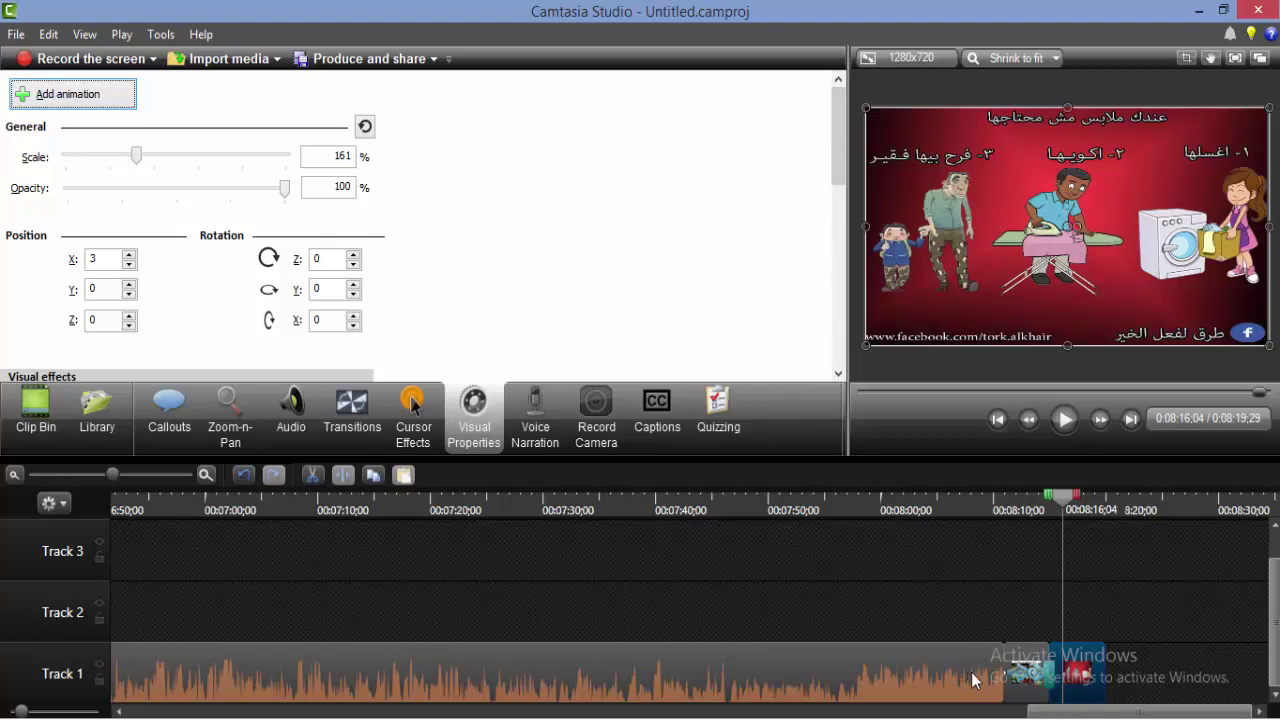
# Step: Move the red image onto Track 2 above the bird-feeding image and set the playhead at 0:08:10;29
pyautogui.moveTo(1015, 651); pyautogui.dragTo(1018, 621)
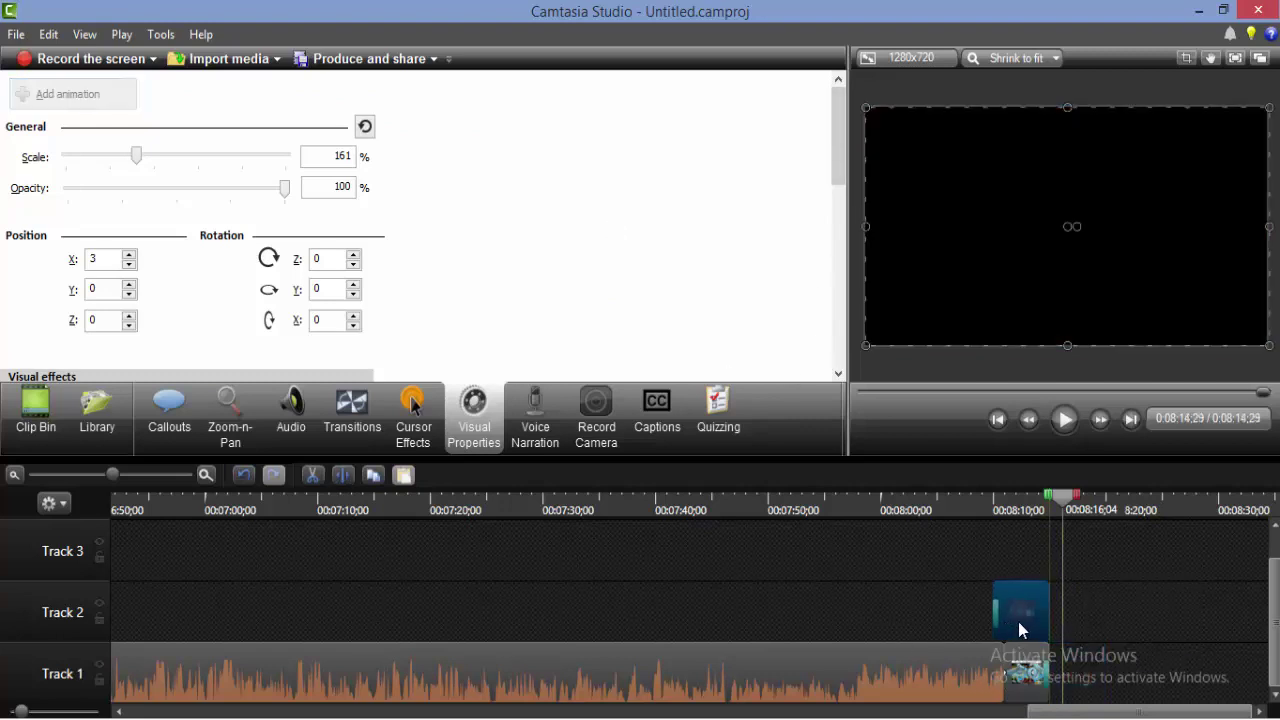
pyautogui.click(1007, 510)
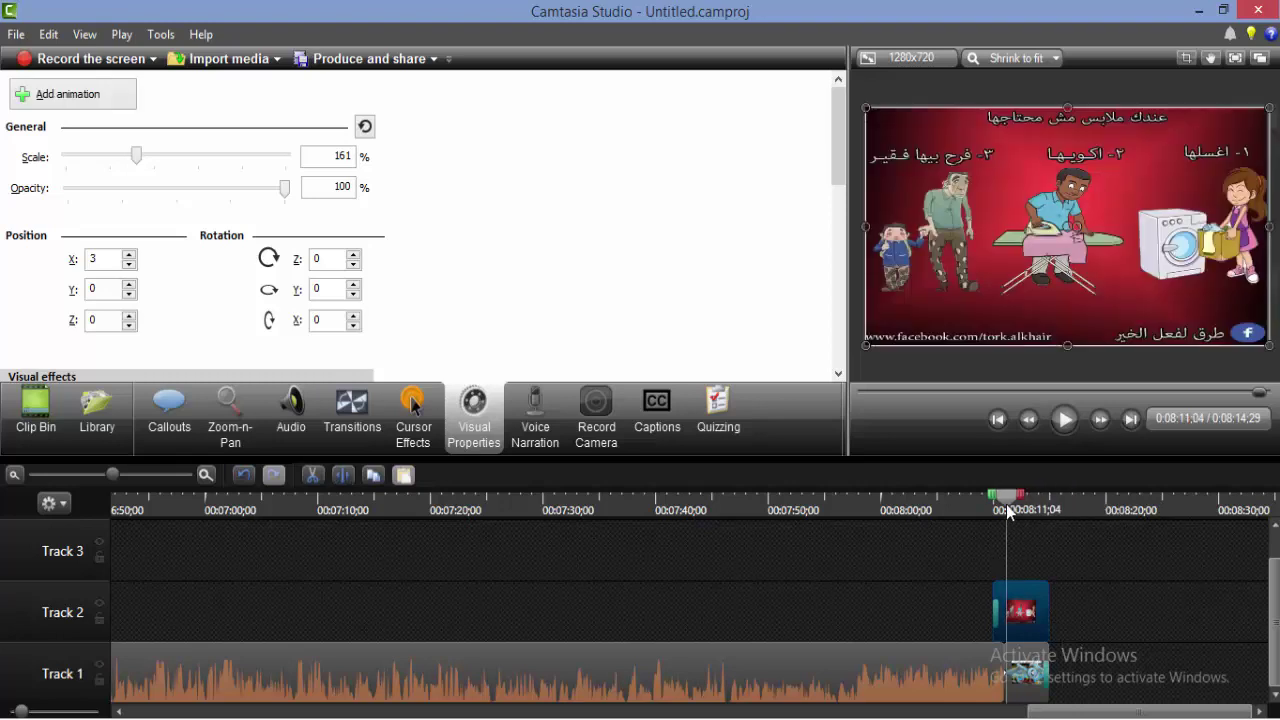
pyautogui.moveTo(999, 505); pyautogui.dragTo(1000, 521)
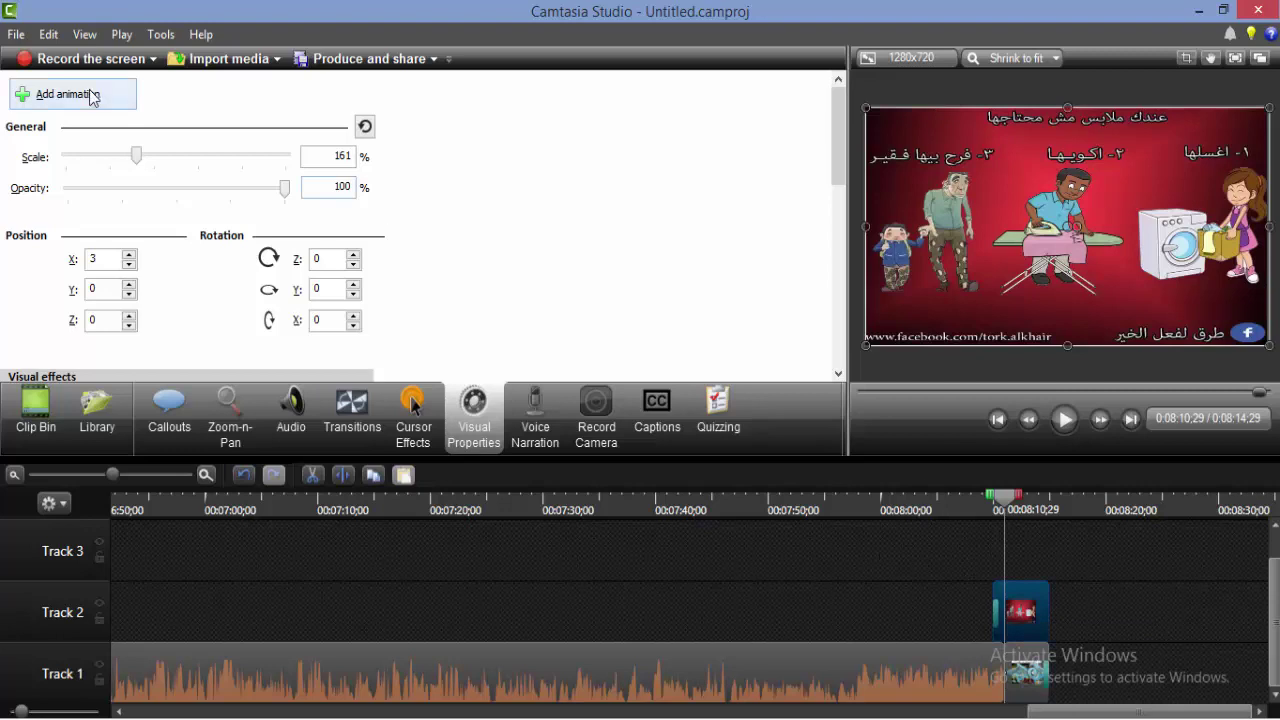
# Step: Add a visual properties animation to the red image on Track 2 that scales it down to 1%
pyautogui.moveTo(138, 162)
pyautogui.mouseDown()
pyautogui.moveTo(167, 167)
pyautogui.moveTo(82, 163)
pyautogui.moveTo(137, 168)
pyautogui.mouseUp()
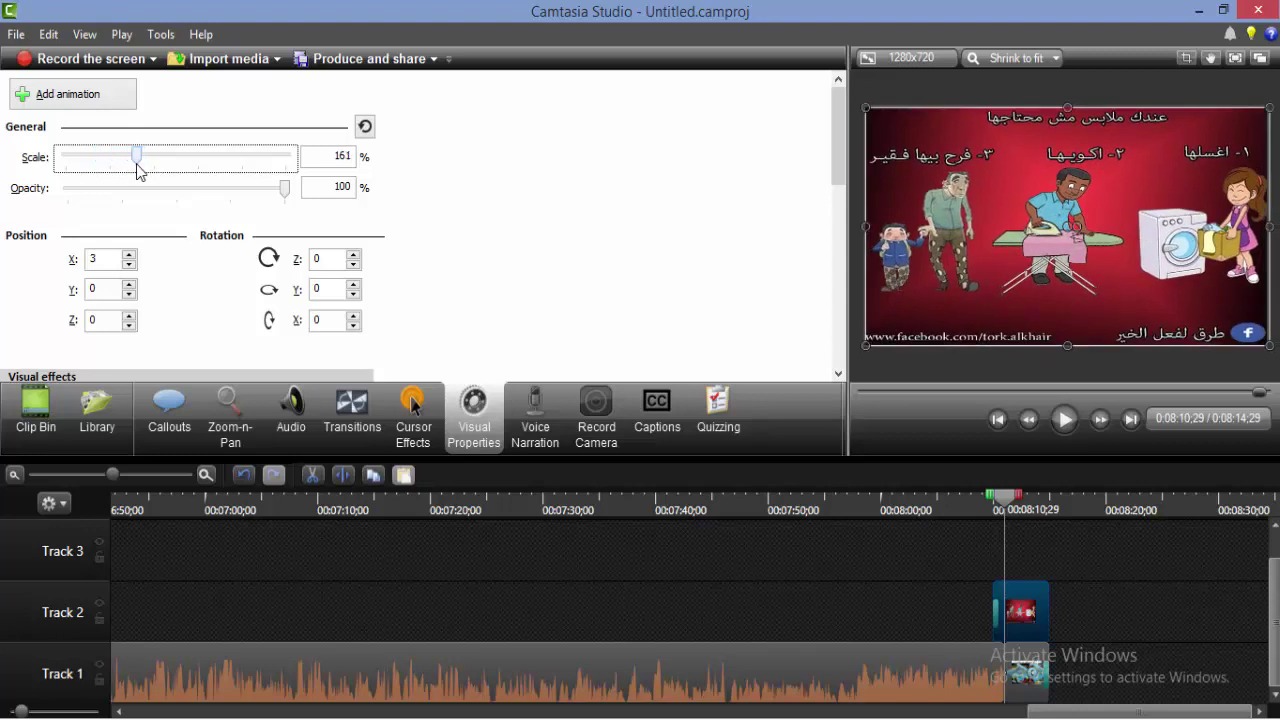
pyautogui.click(64, 104)
pyautogui.moveTo(137, 160); pyautogui.dragTo(62, 164)
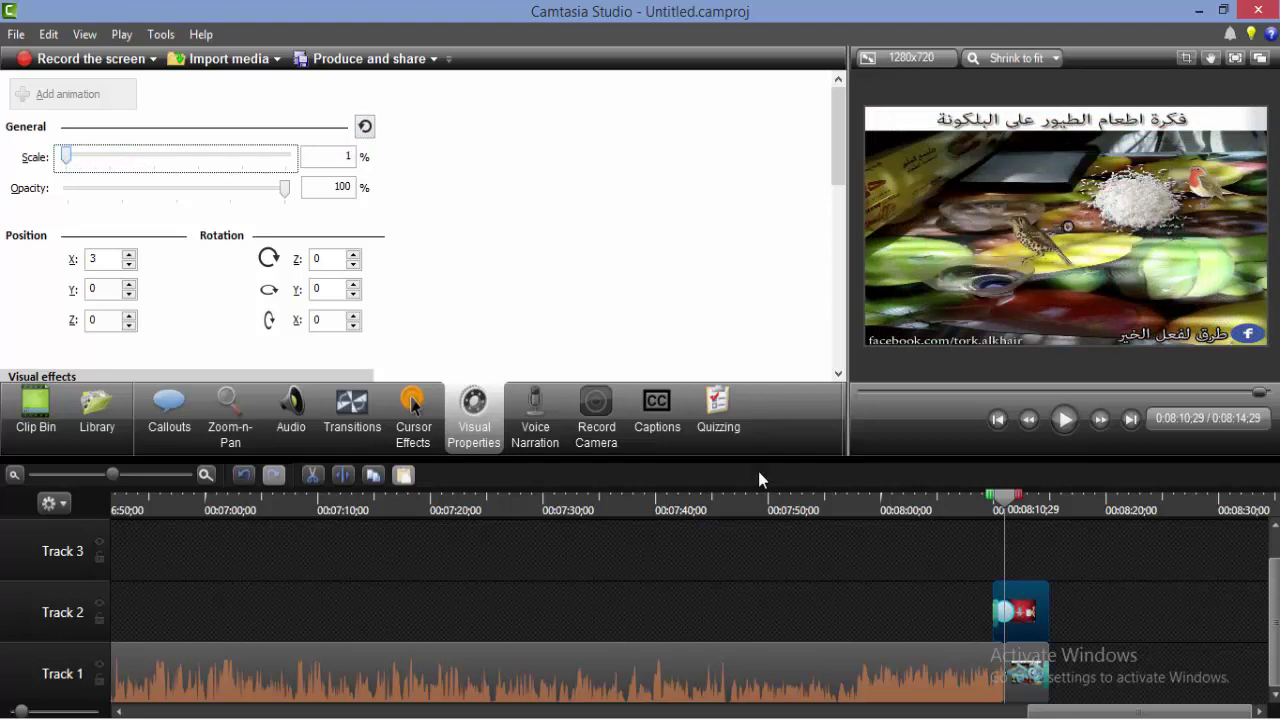
pyautogui.click(1005, 606)
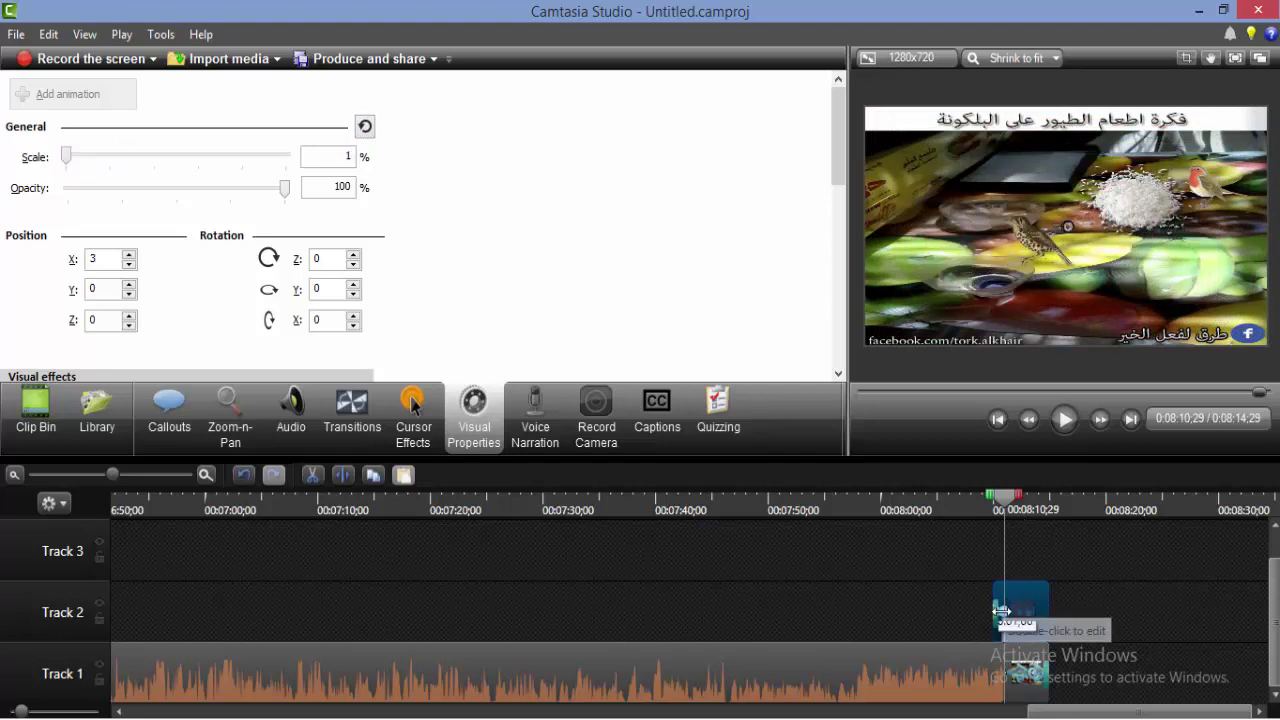
# Step: Play the red image's shrinking animation over the bird-feeding image twice from 0:08:09;29
pyautogui.click(993, 500)
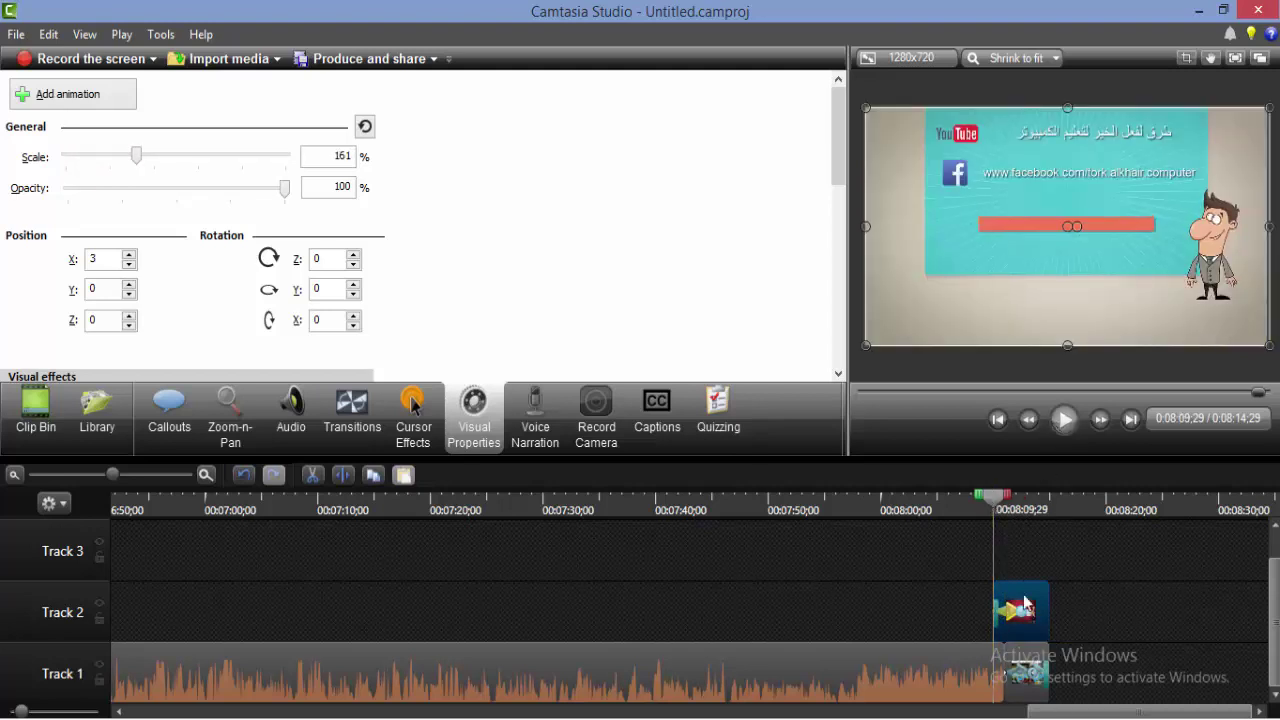
pyautogui.click(1061, 420)
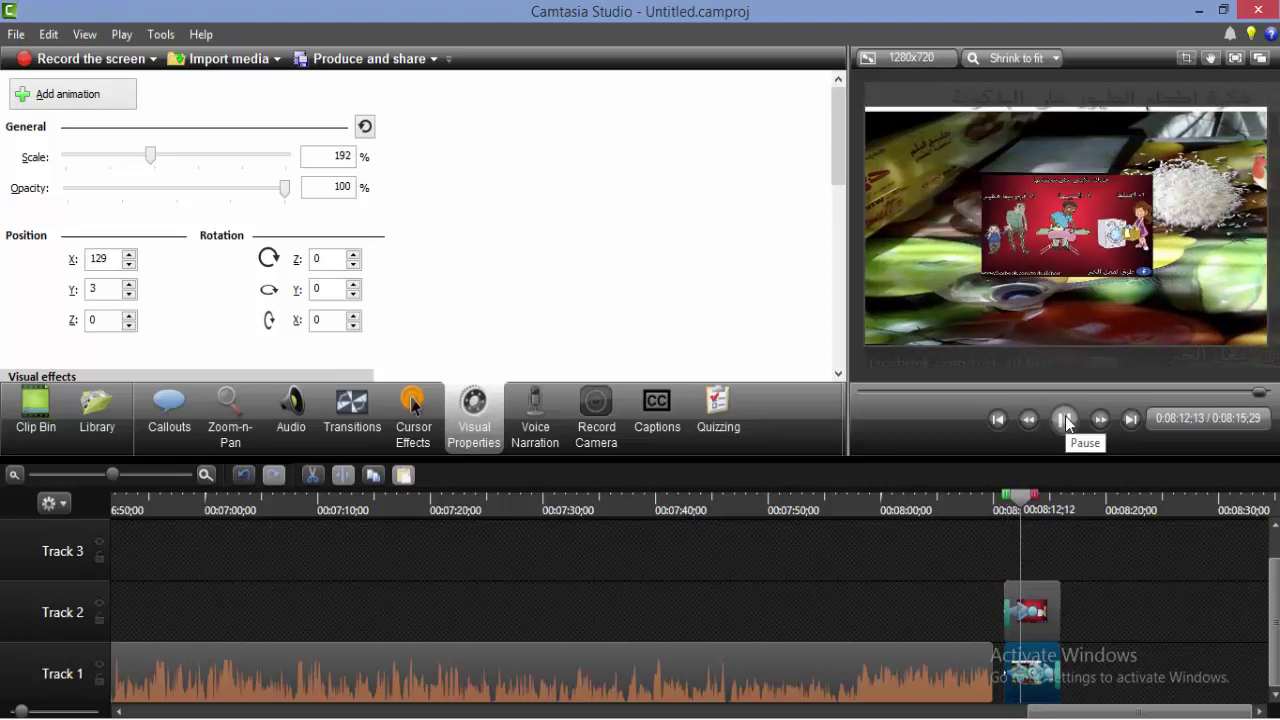
pyautogui.click(1064, 420)
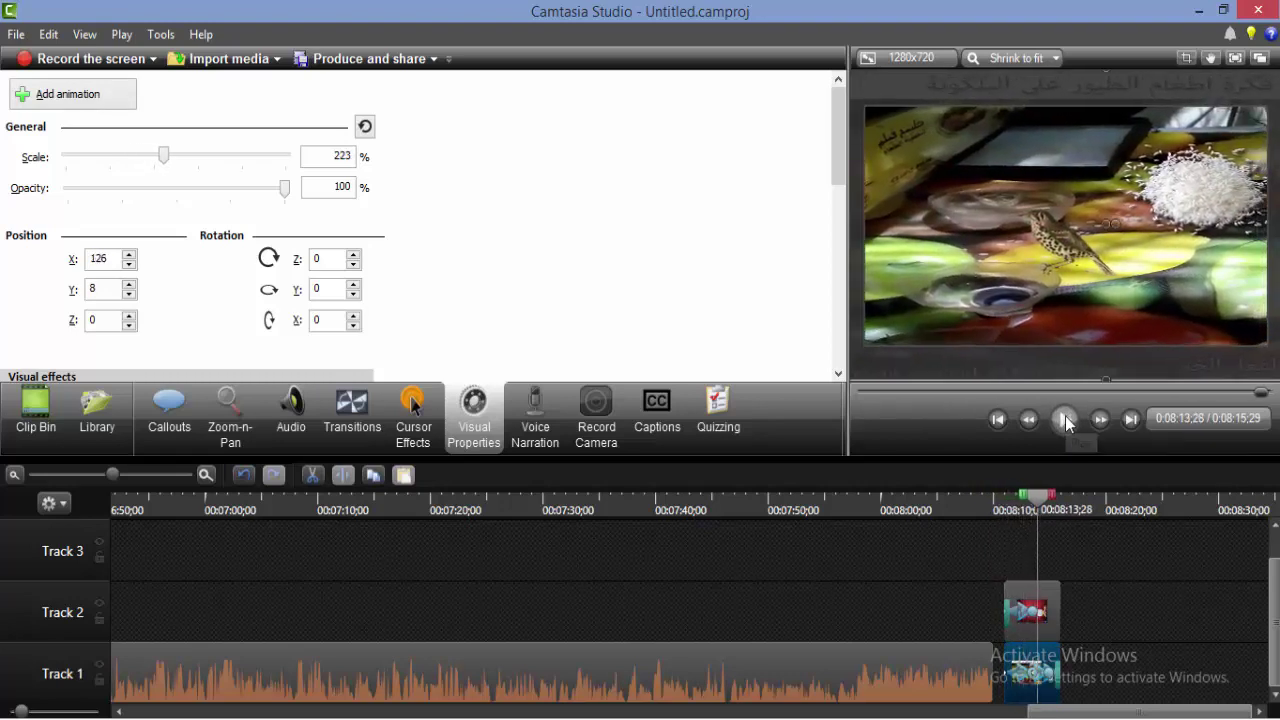
pyautogui.click(990, 503)
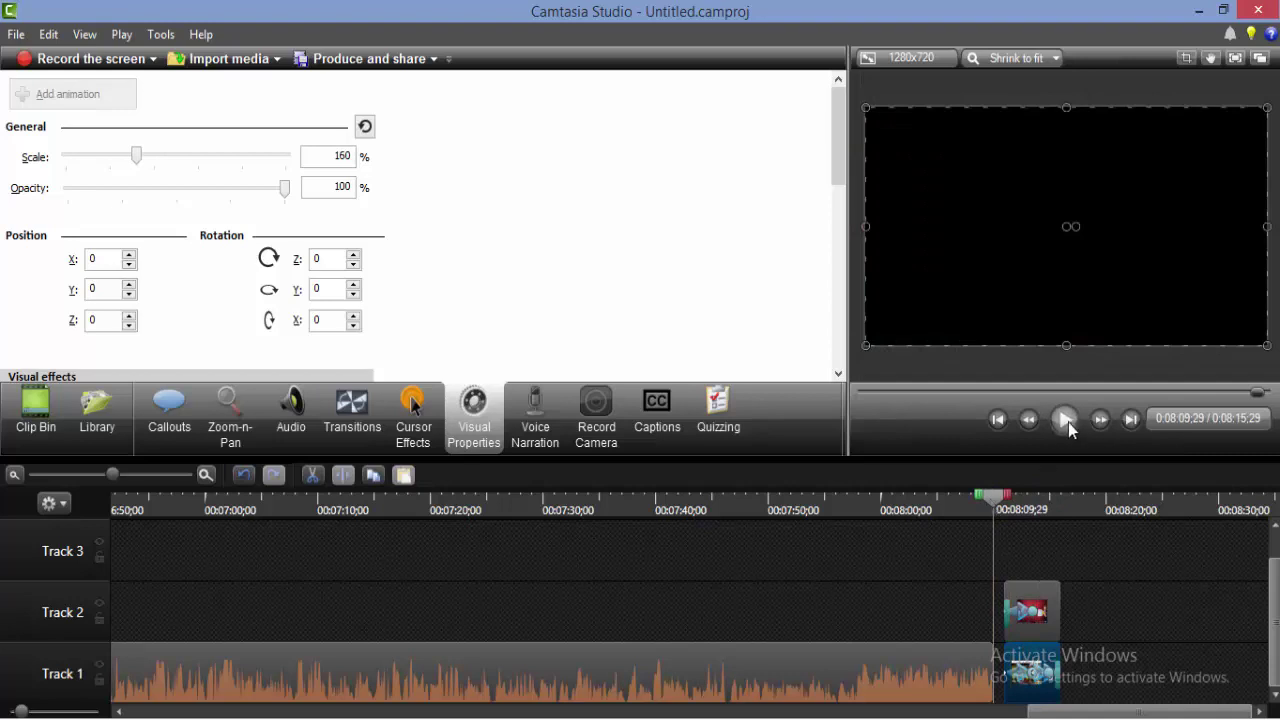
pyautogui.click(1066, 420)
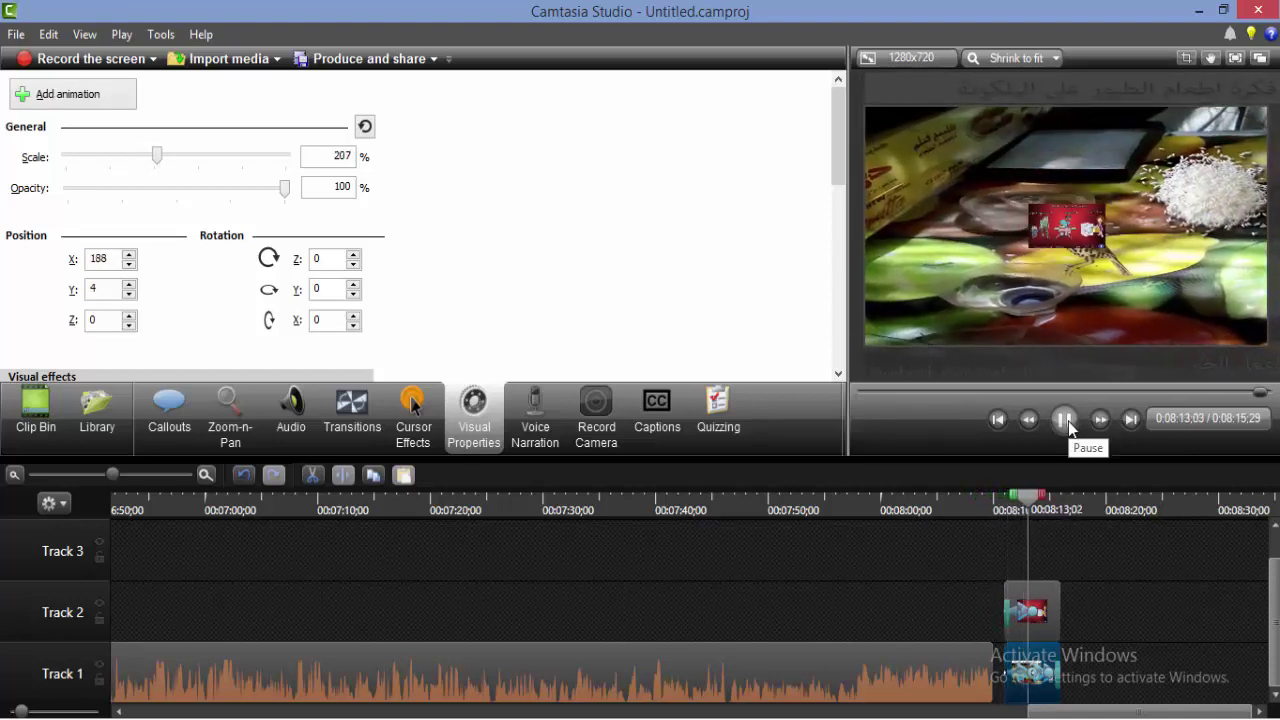
pyautogui.click(1066, 420)
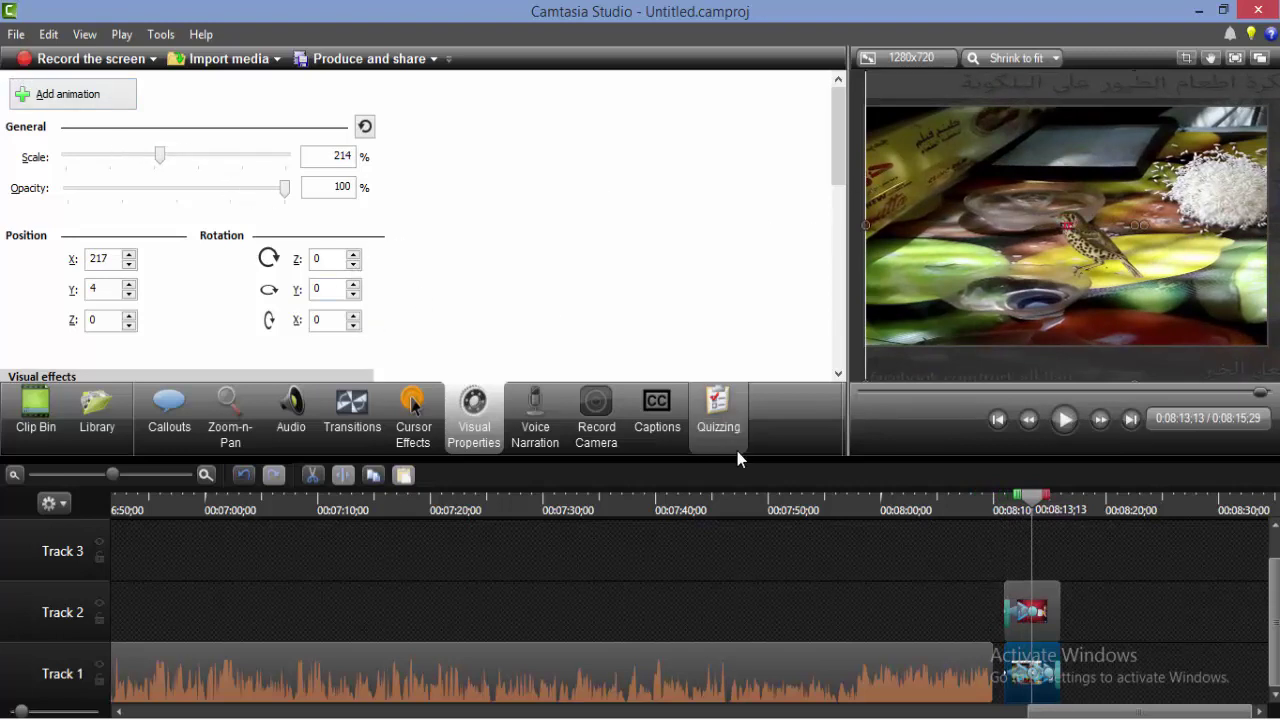
# Step: Rotate the red image on Track 2 to 61 degrees around its Y axis
pyautogui.click(1014, 612)
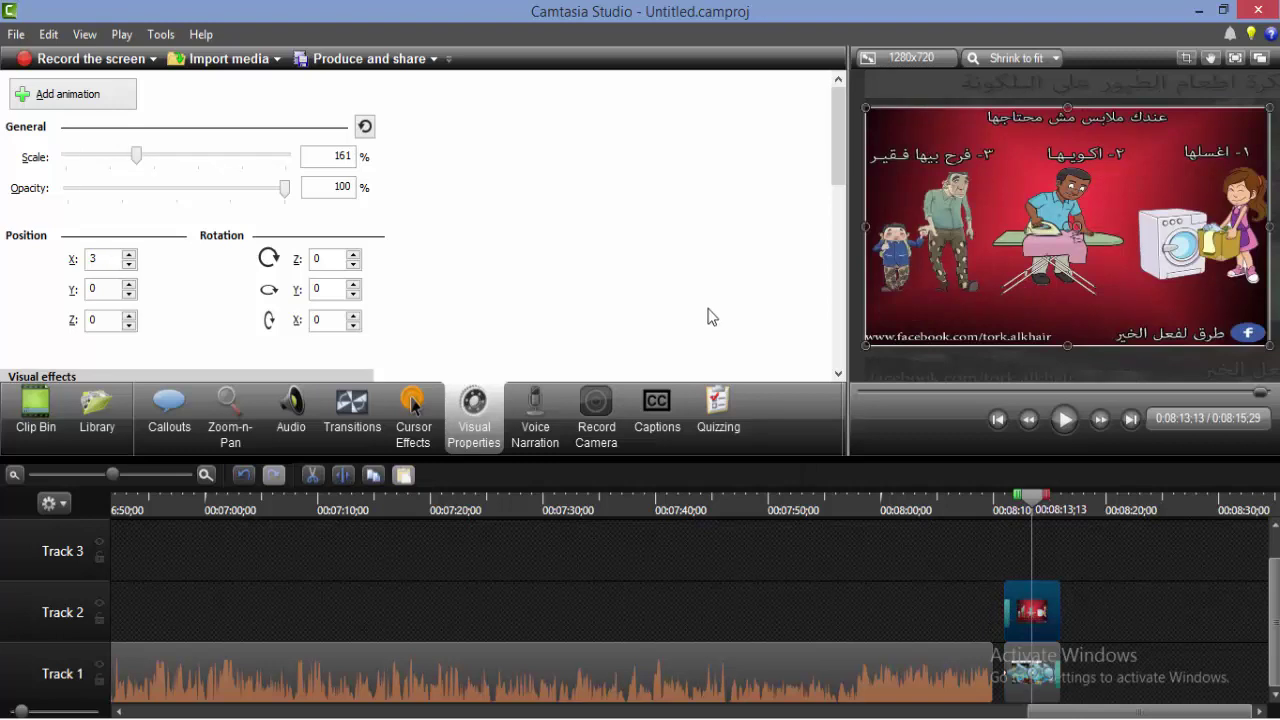
pyautogui.click(287, 193)
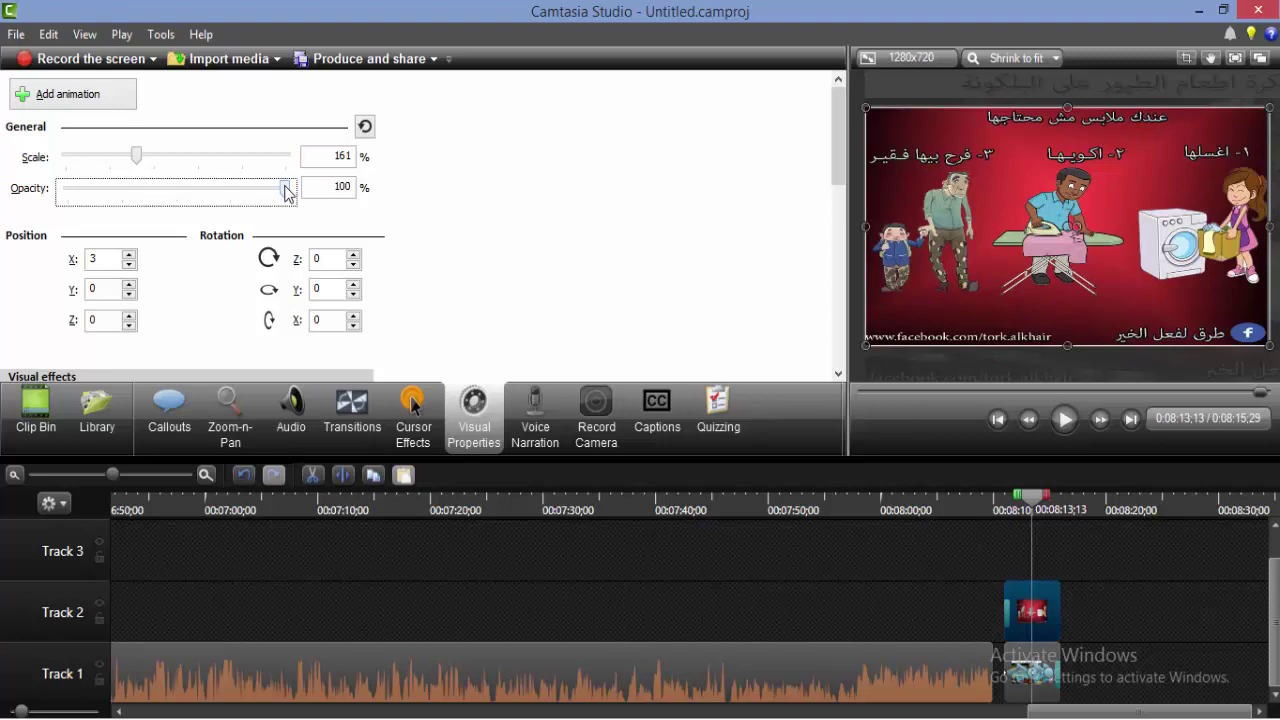
pyautogui.moveTo(287, 193); pyautogui.dragTo(314, 206)
pyautogui.click(352, 285)
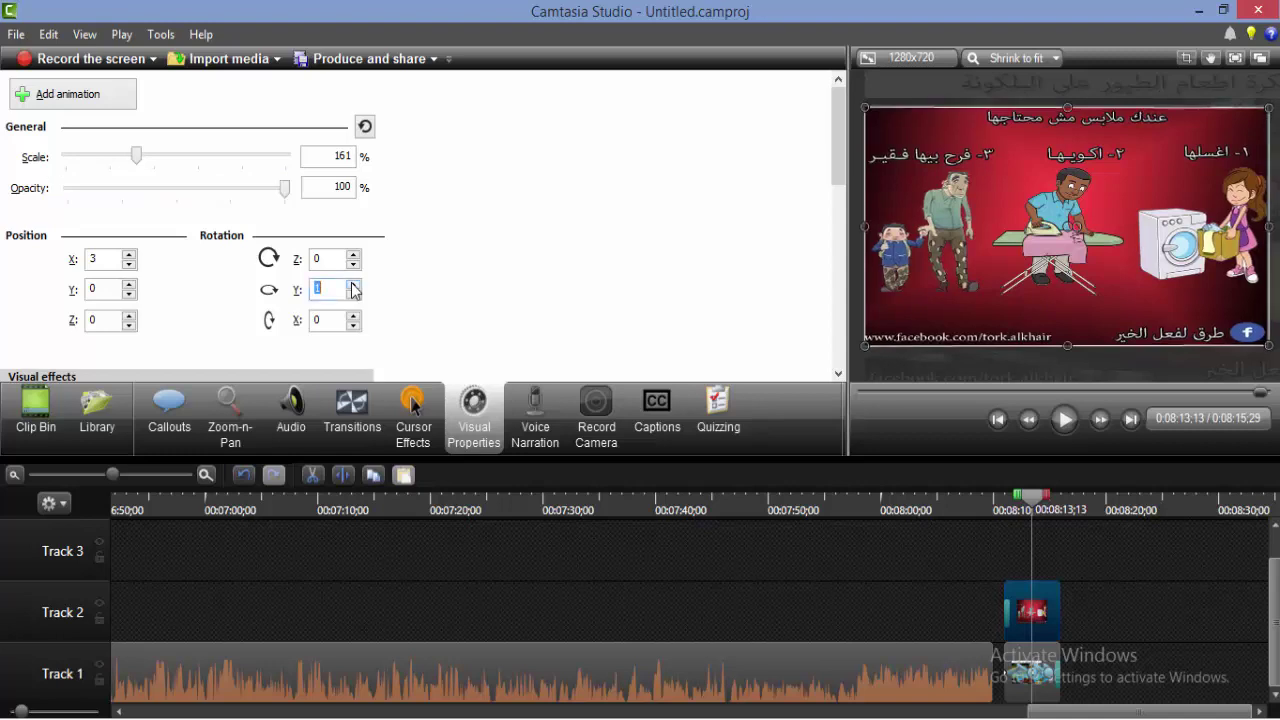
pyautogui.click(352, 285)
pyautogui.click(352, 285)
pyautogui.click(352, 285)
pyautogui.moveTo(352, 288); pyautogui.dragTo(352, 288)
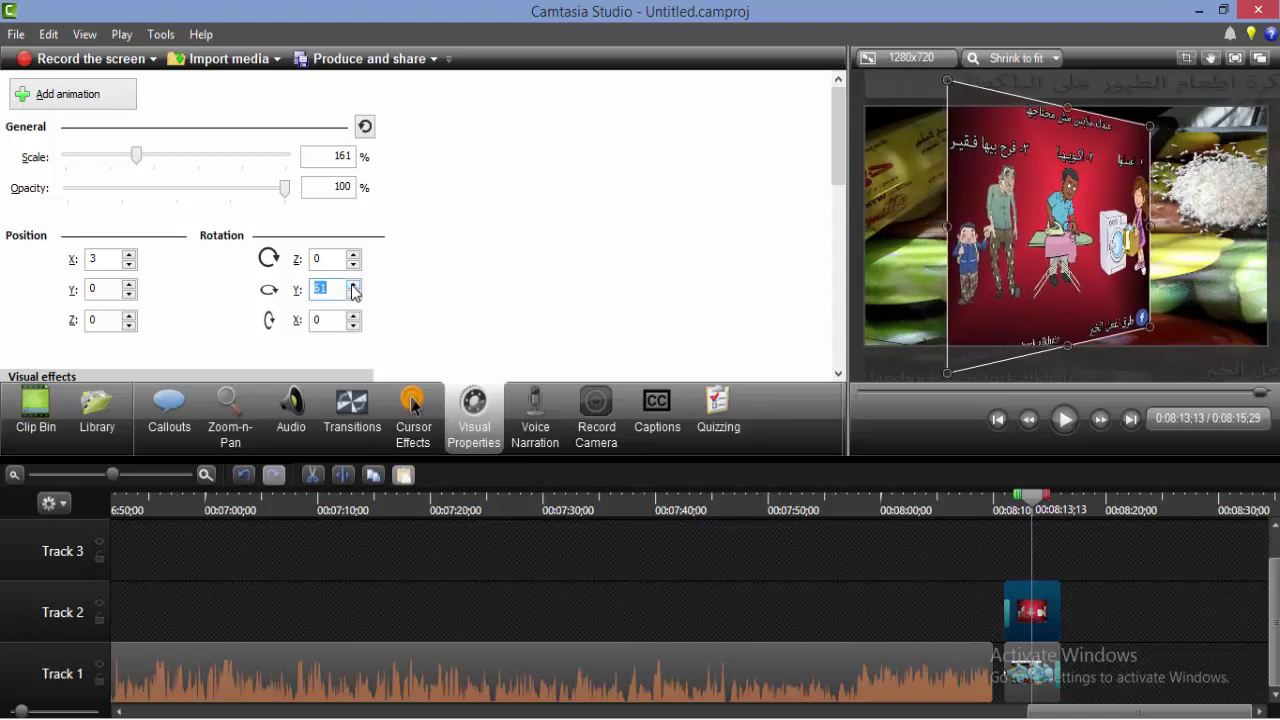
# Step: Rotate the bird-feeding image on Track 1 to 11 degrees around X and -65 degrees around Y
pyautogui.click(1028, 682)
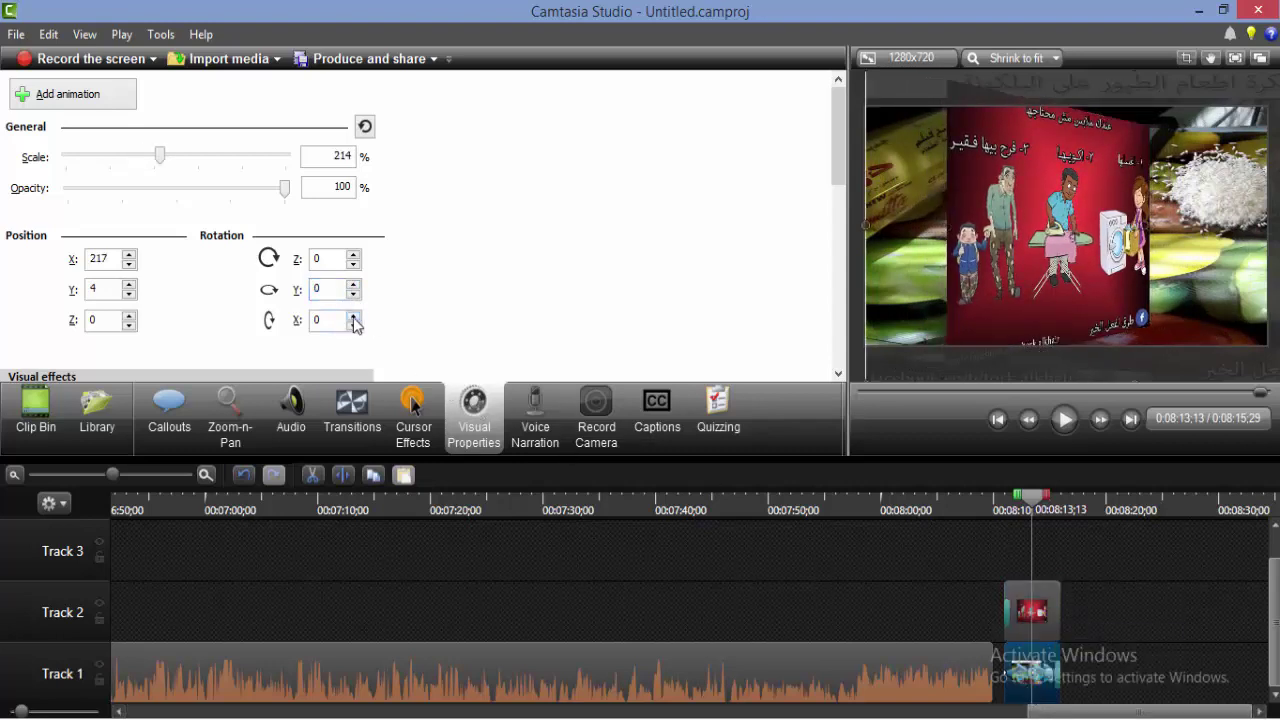
pyautogui.moveTo(353, 316); pyautogui.dragTo(353, 316)
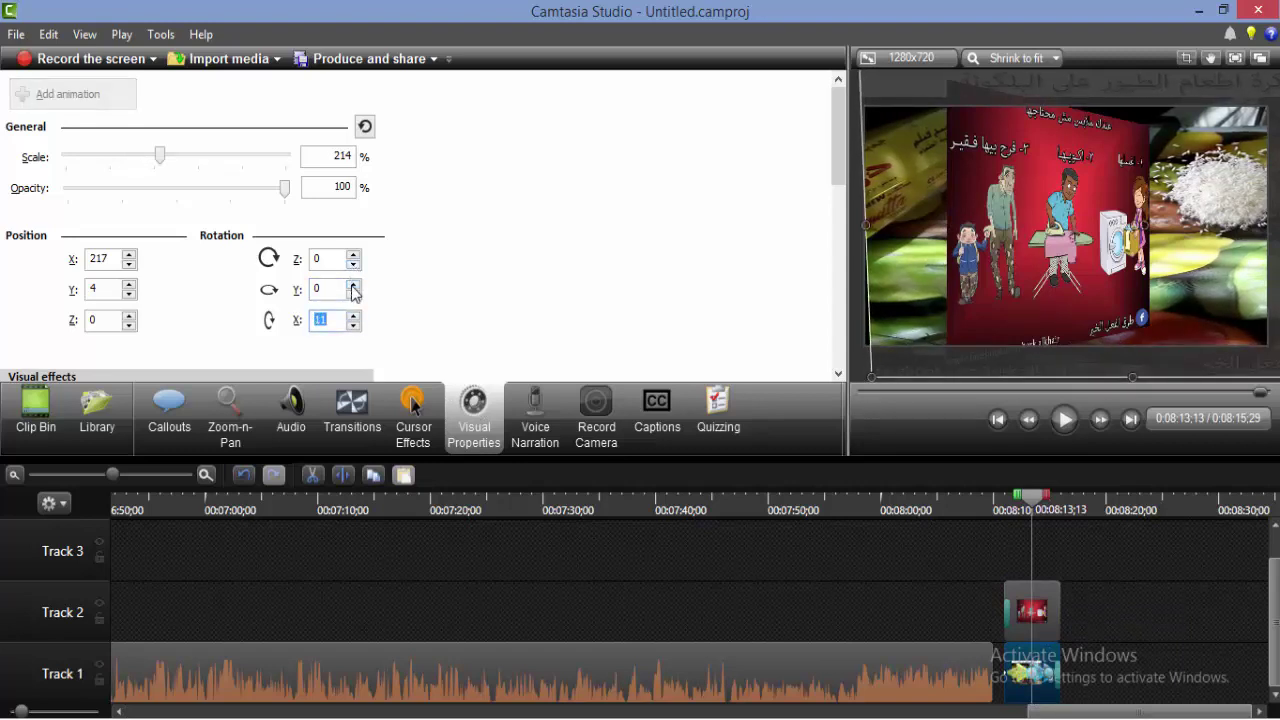
pyautogui.click(353, 296)
pyautogui.moveTo(352, 296); pyautogui.dragTo(352, 300)
# Step: Move the red image to the left half of the canvas and set its Y rotation to 74 degrees
pyautogui.click(984, 238)
pyautogui.moveTo(984, 238); pyautogui.dragTo(909, 233)
pyautogui.moveTo(352, 290); pyautogui.dragTo(352, 290)
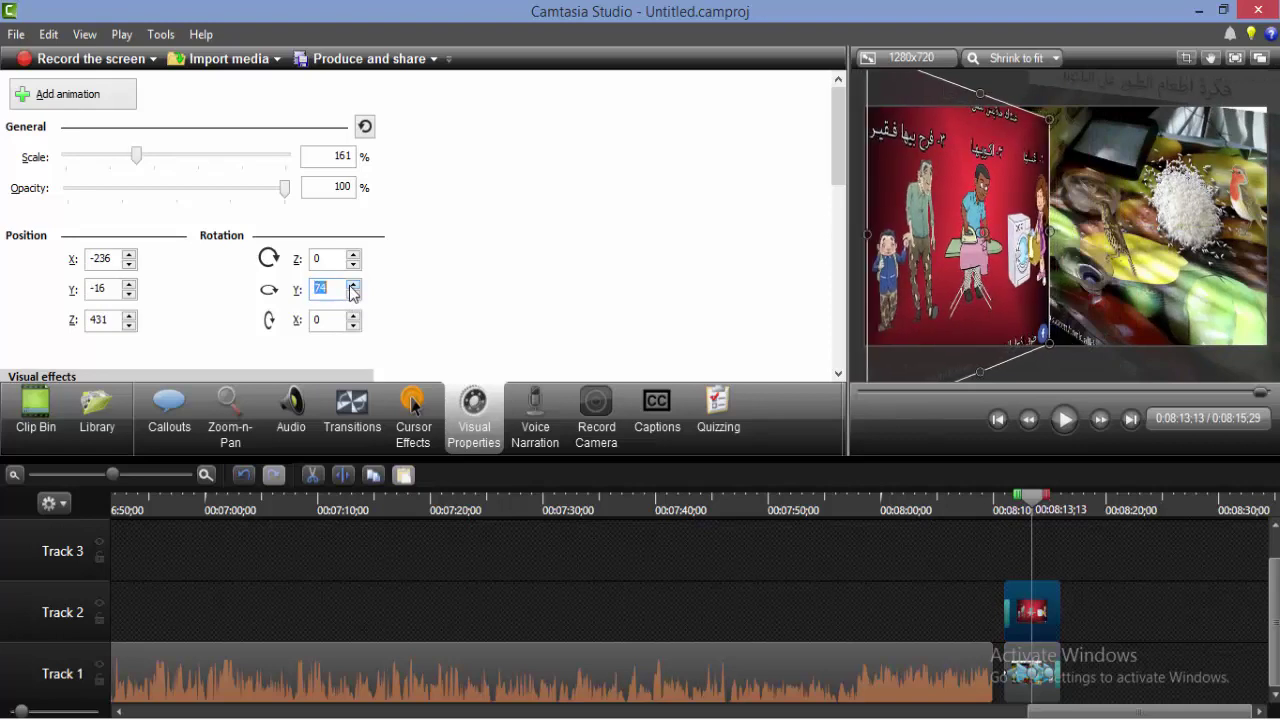
# Step: Set the bird-feeding image's Y rotation to -71 degrees and shift it slightly down on the canvas
pyautogui.click(1017, 657)
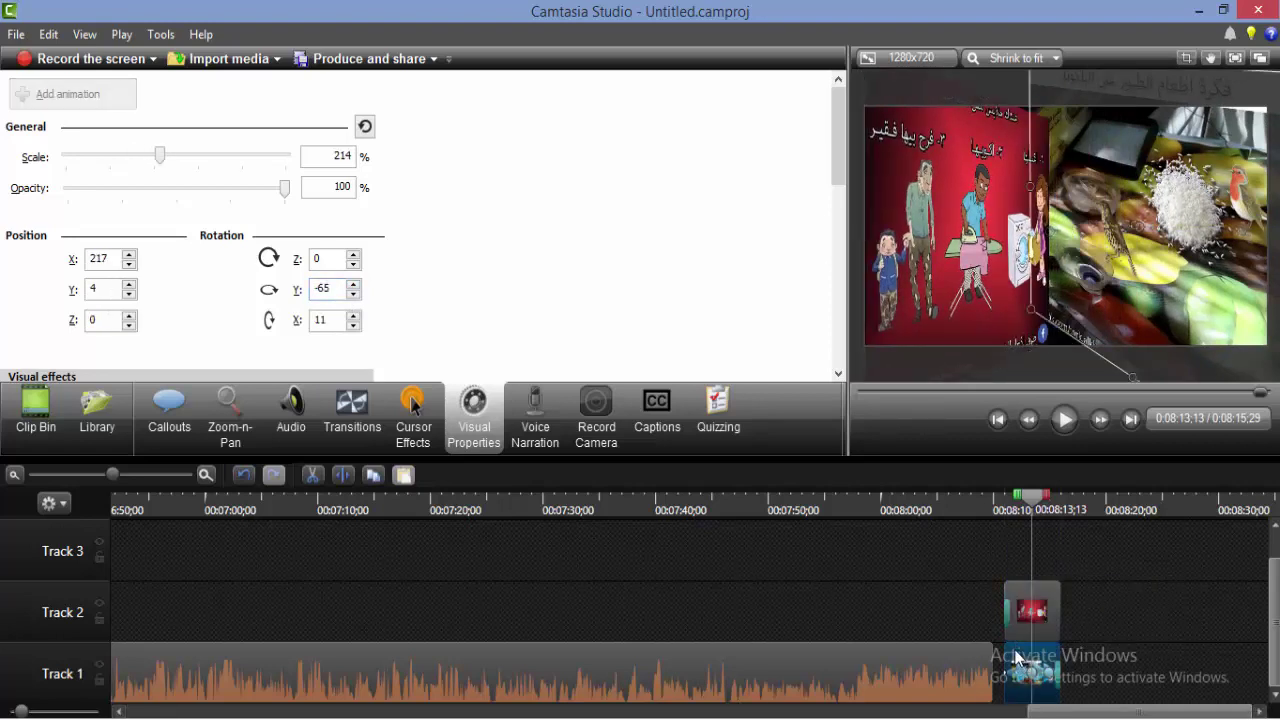
pyautogui.moveTo(352, 295); pyautogui.dragTo(352, 295)
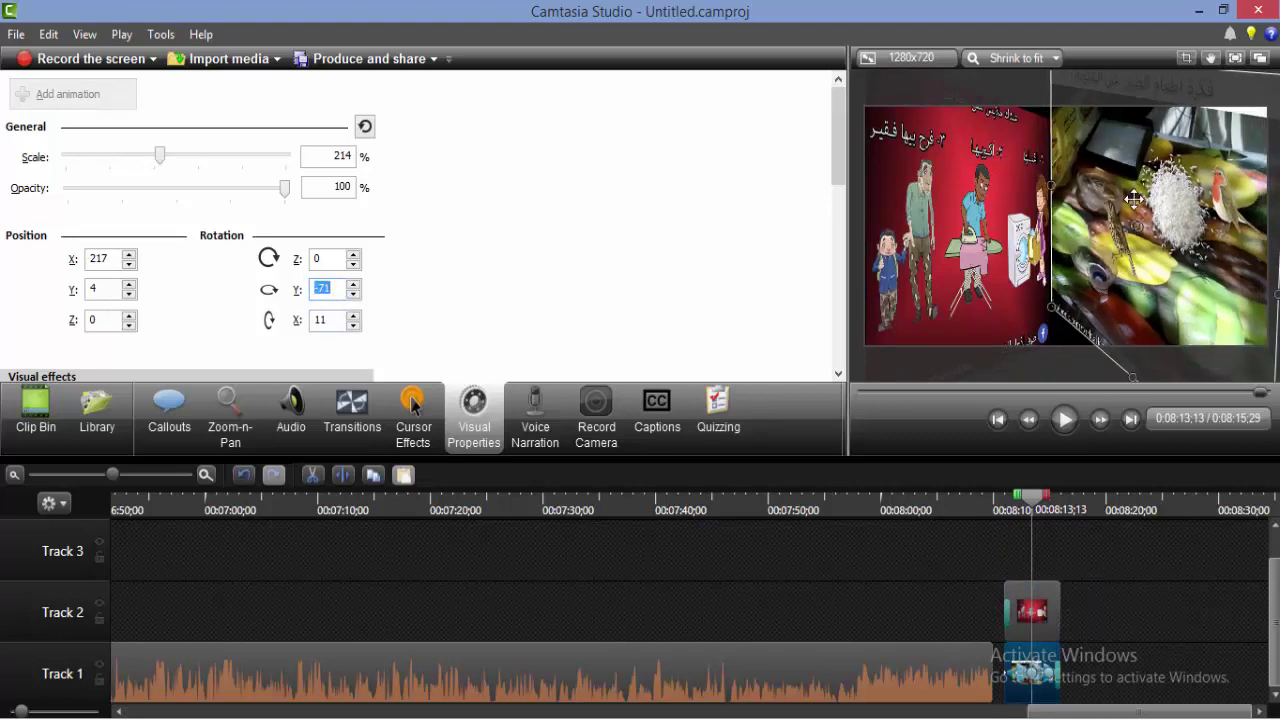
pyautogui.moveTo(1132, 198); pyautogui.dragTo(1144, 242)
# Step: Play the two rotated images from near the start of their clips and pause at 0:08:13;25
pyautogui.click(1093, 540)
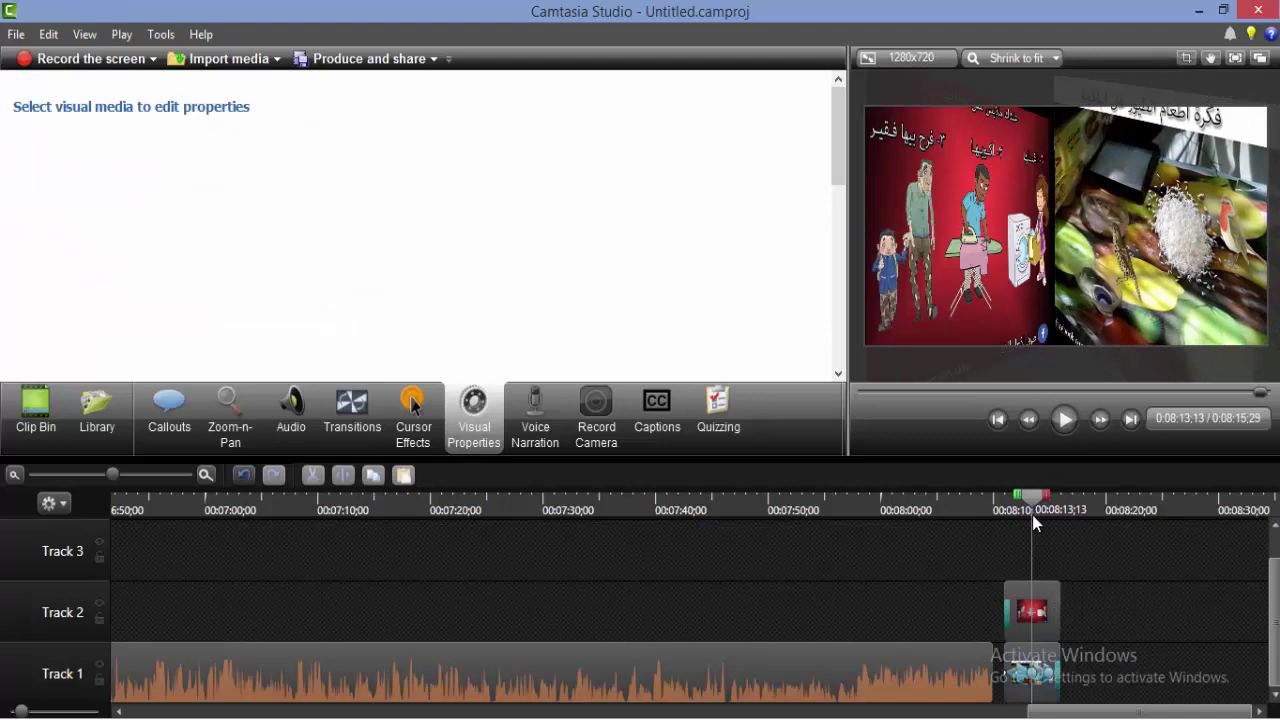
pyautogui.moveTo(1032, 507); pyautogui.dragTo(1004, 510)
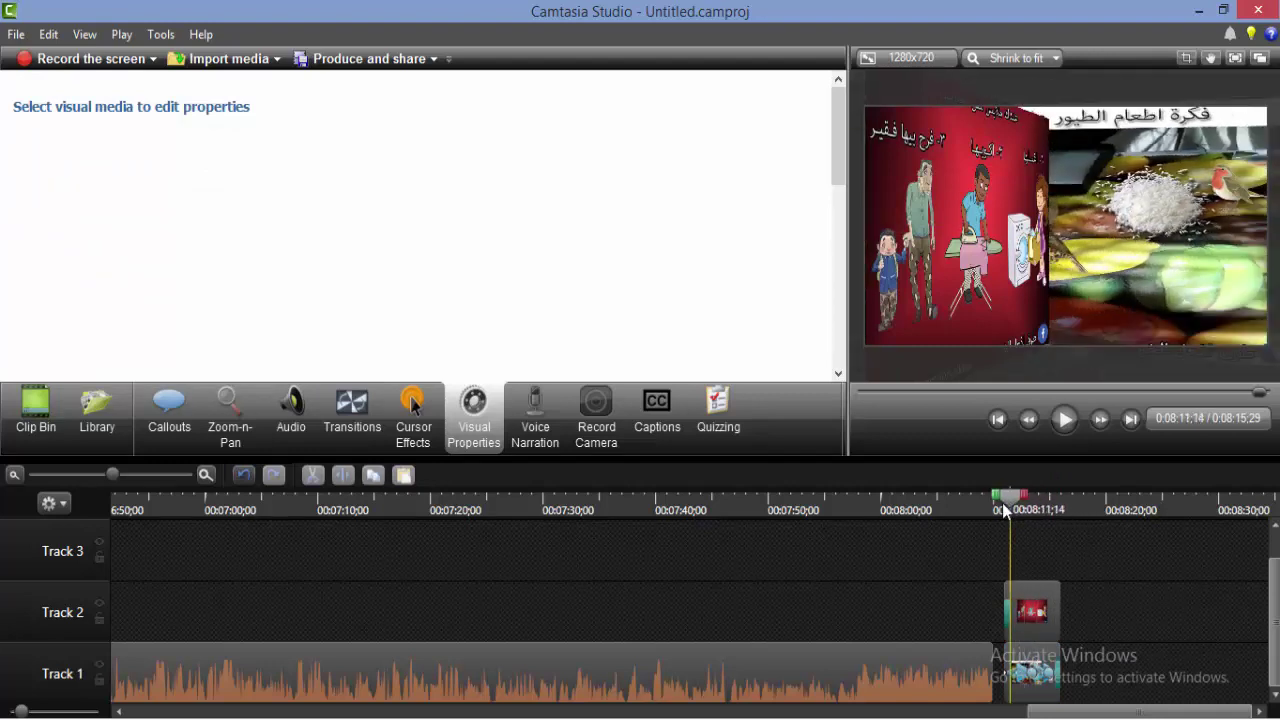
pyautogui.click(1065, 420)
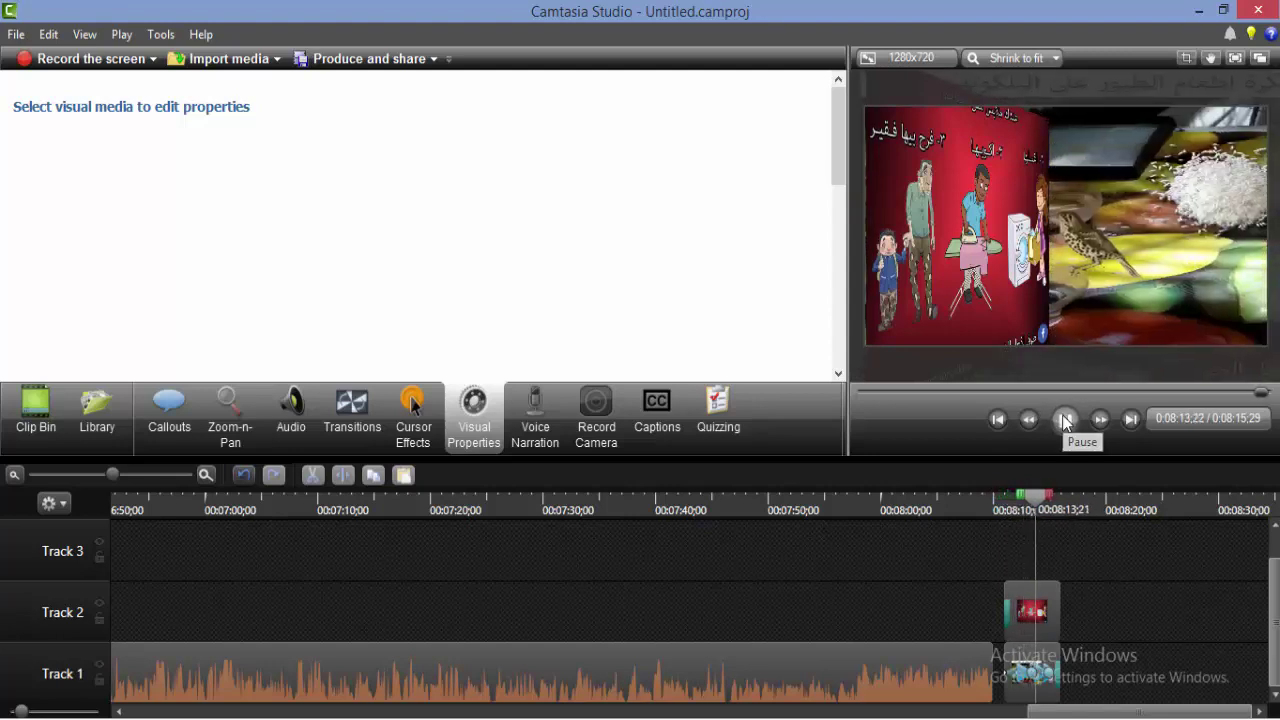
pyautogui.click(1065, 420)
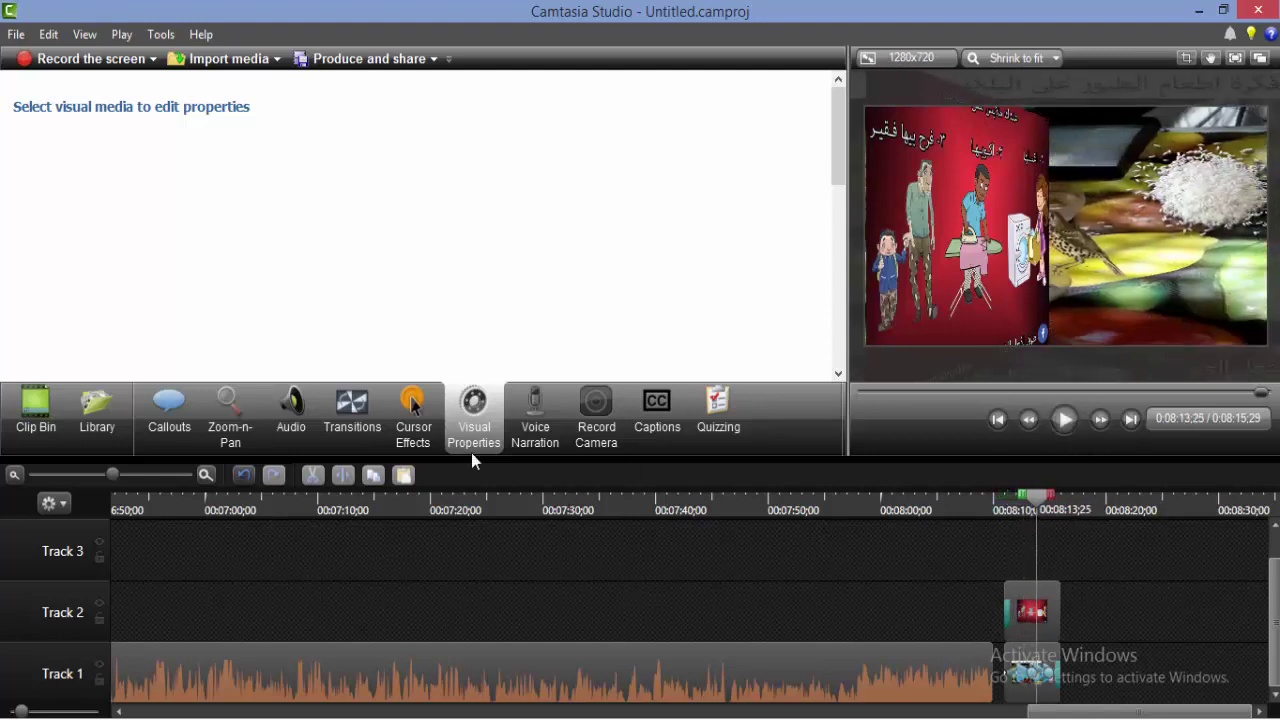
# Step: Enable the Remove a color effect on the bird-feeding image, keeping green as the removed color
pyautogui.click(1018, 650)
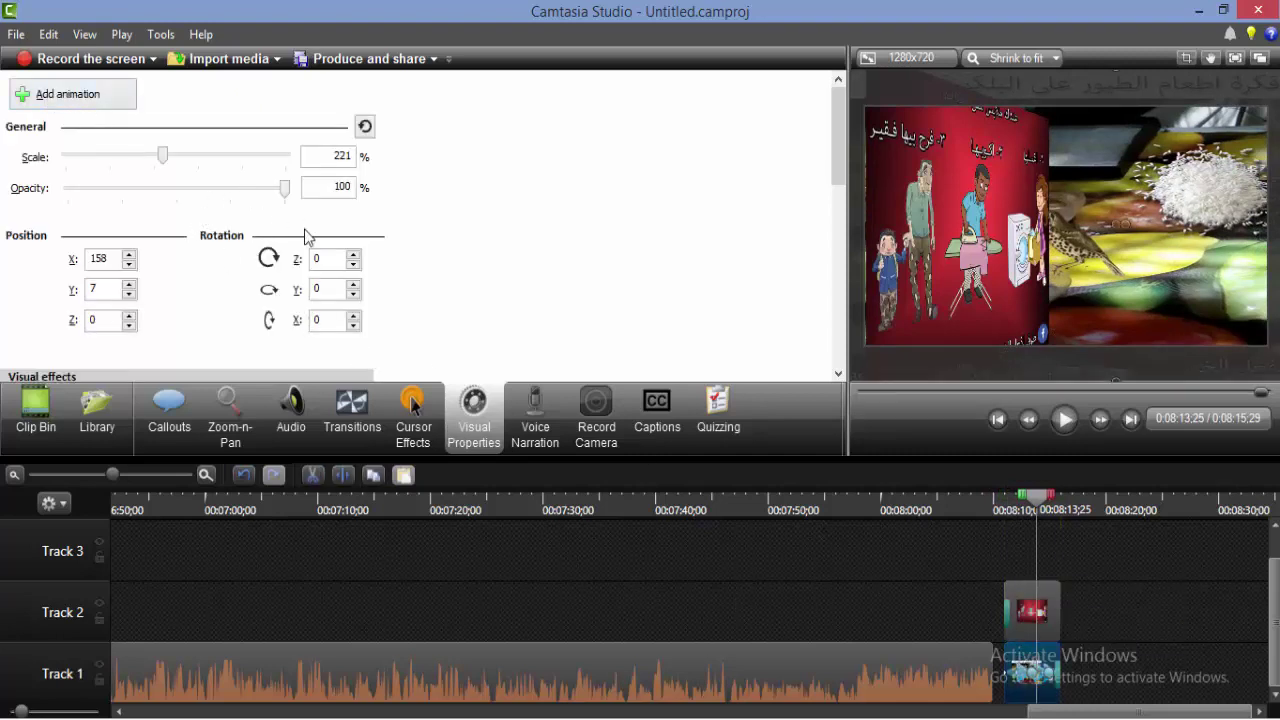
pyautogui.click(1020, 678)
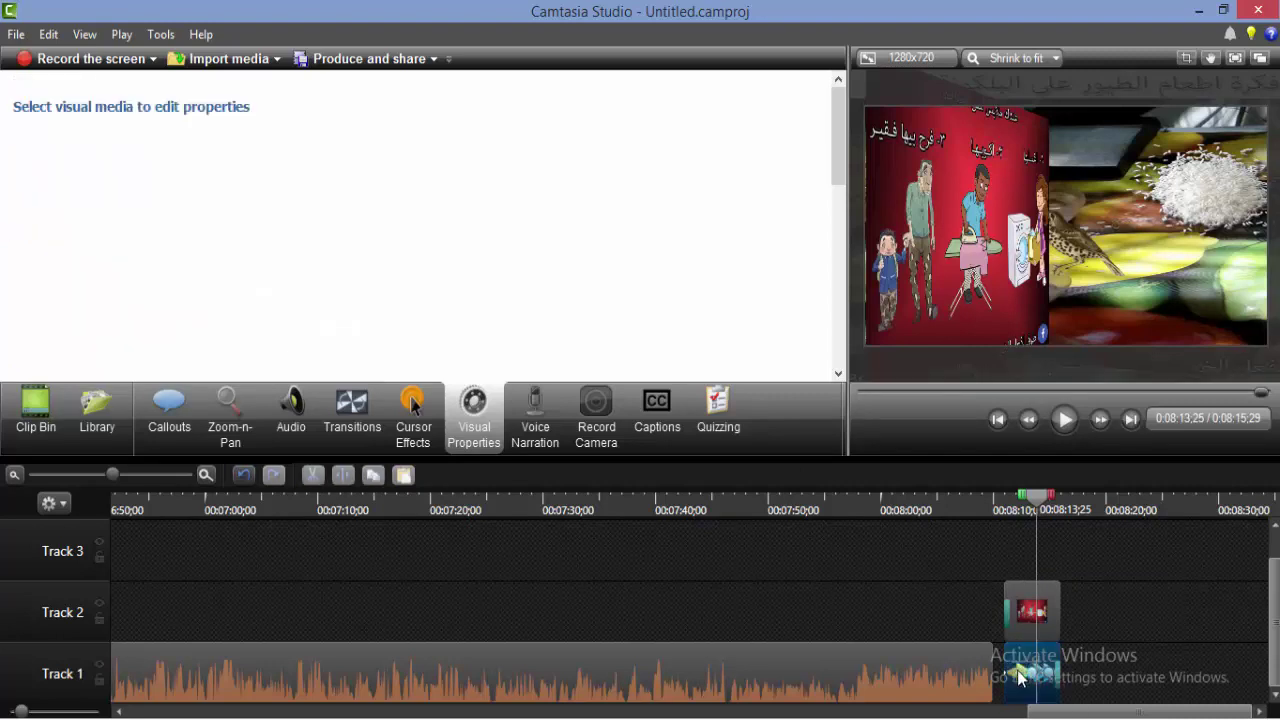
pyautogui.click(1022, 672)
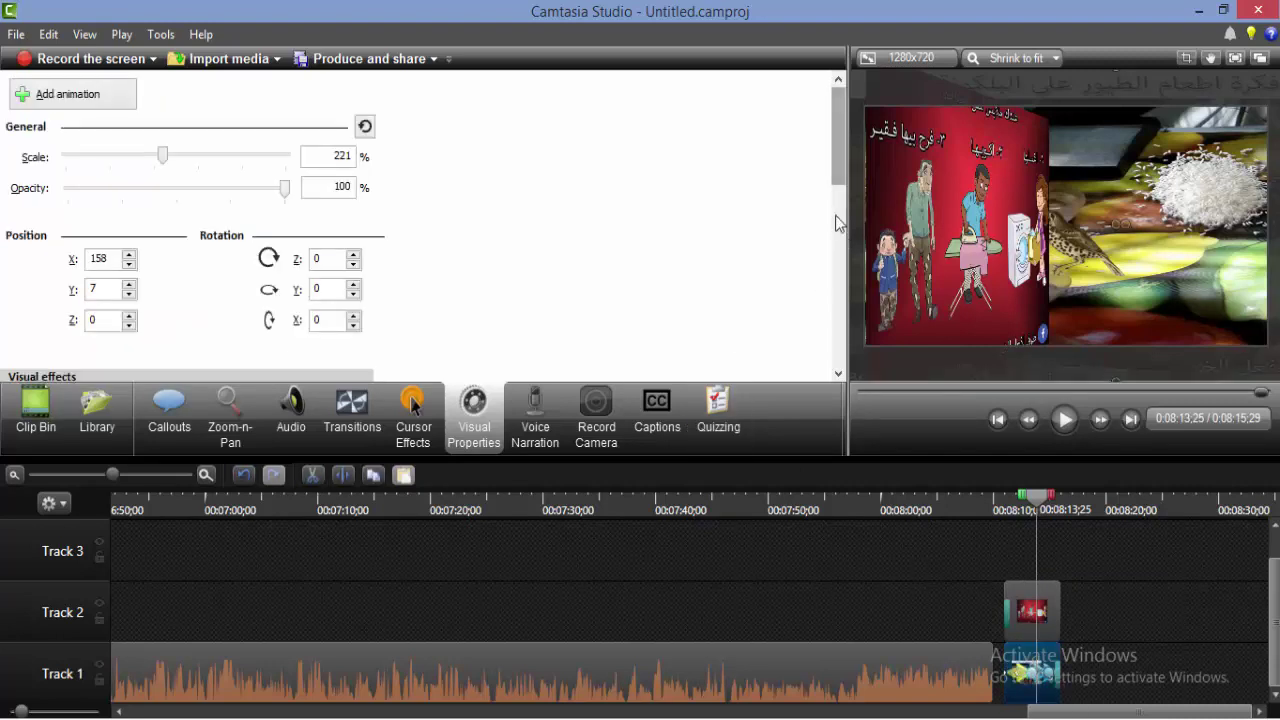
pyautogui.scroll(-1, 835, 182)
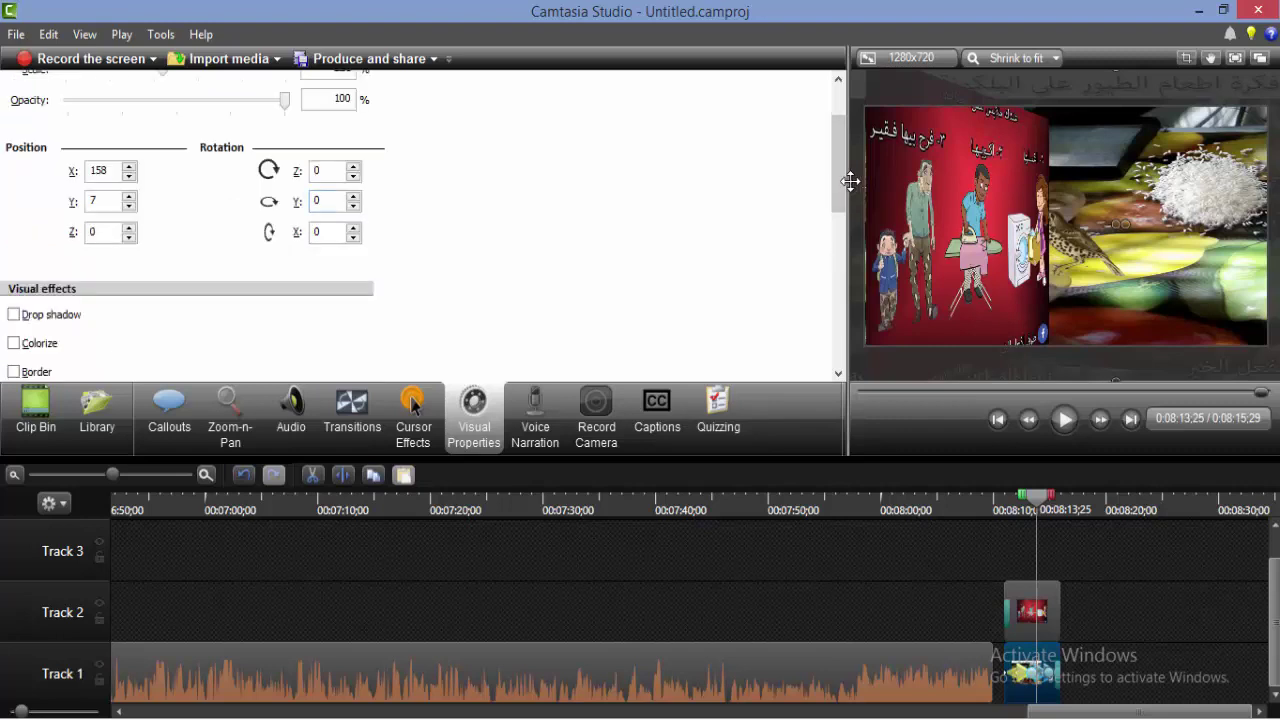
pyautogui.moveTo(839, 182); pyautogui.dragTo(836, 221)
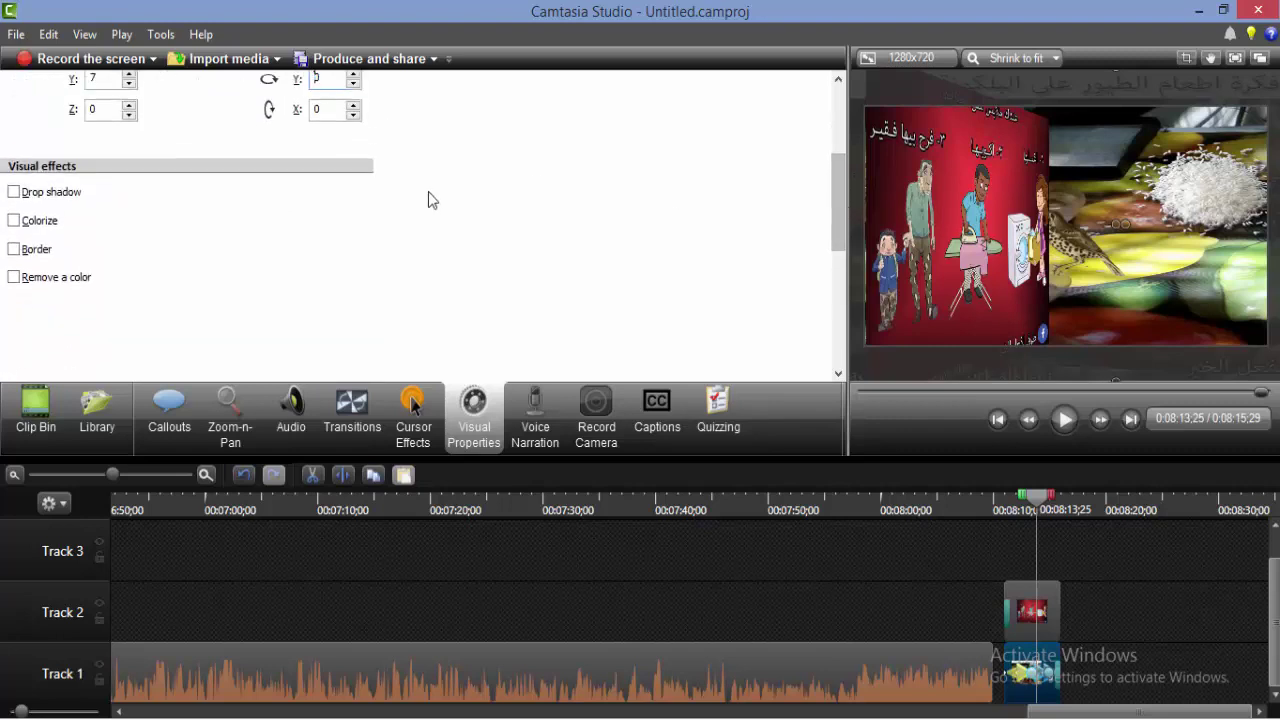
pyautogui.click(14, 277)
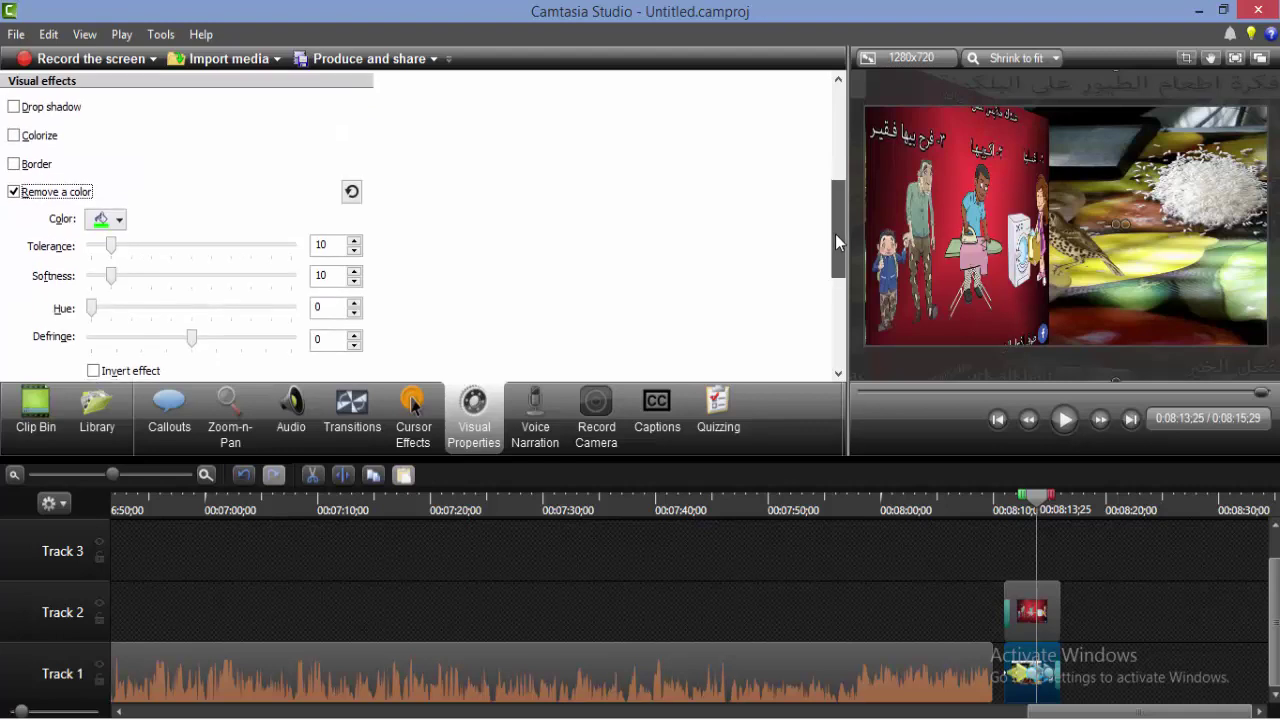
pyautogui.click(103, 200)
pyautogui.click(276, 192)
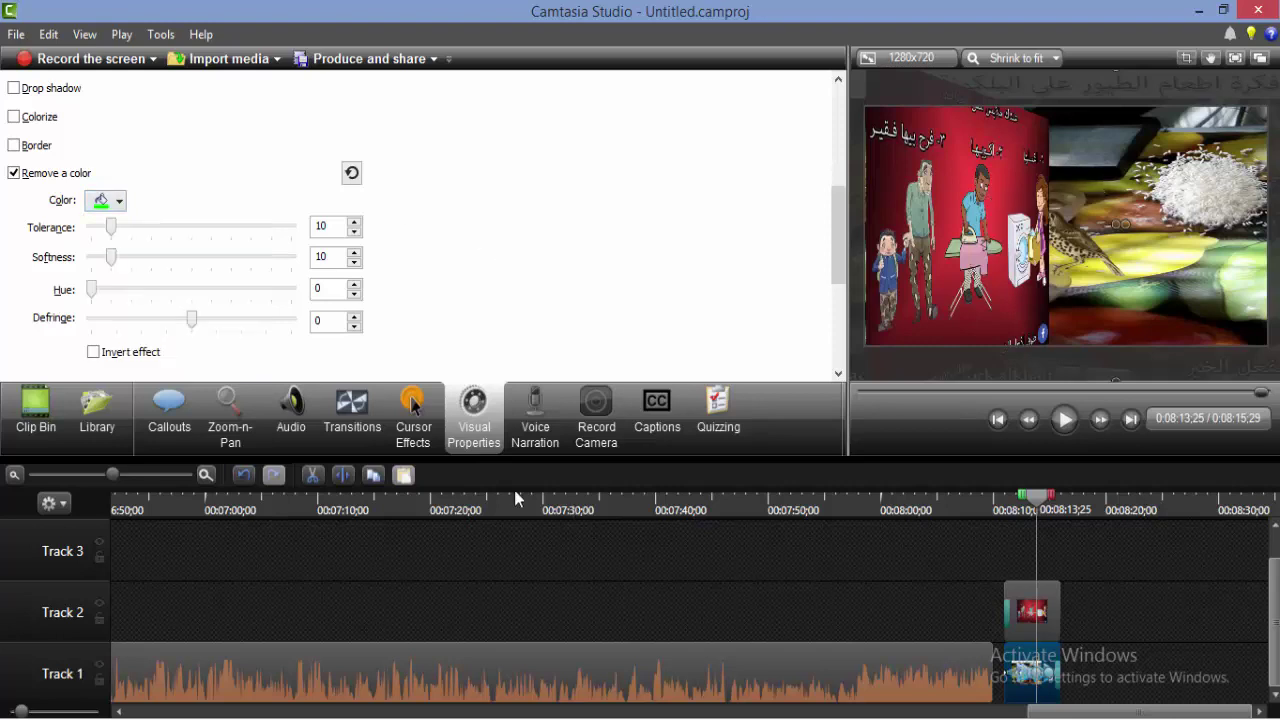
# Step: Try inverting the bird-feeding image's color removal effect twice, turning the inversion off again each time
pyautogui.click(97, 354)
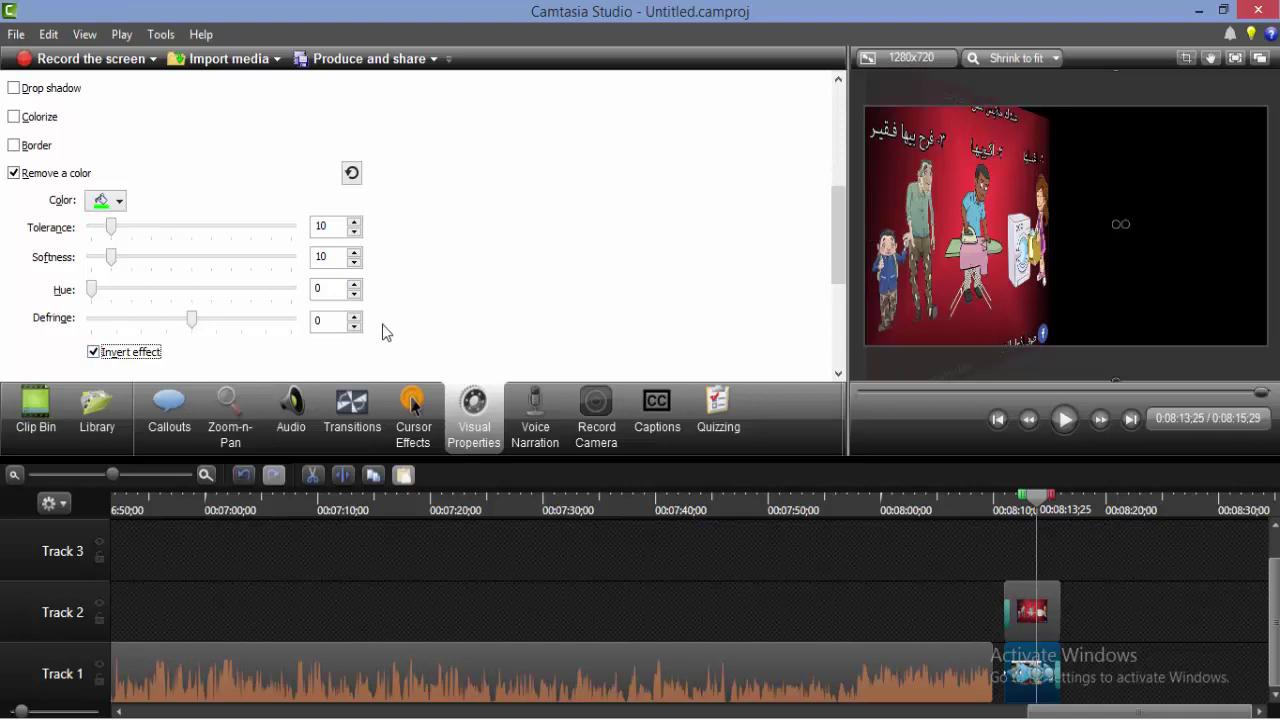
pyautogui.click(95, 354)
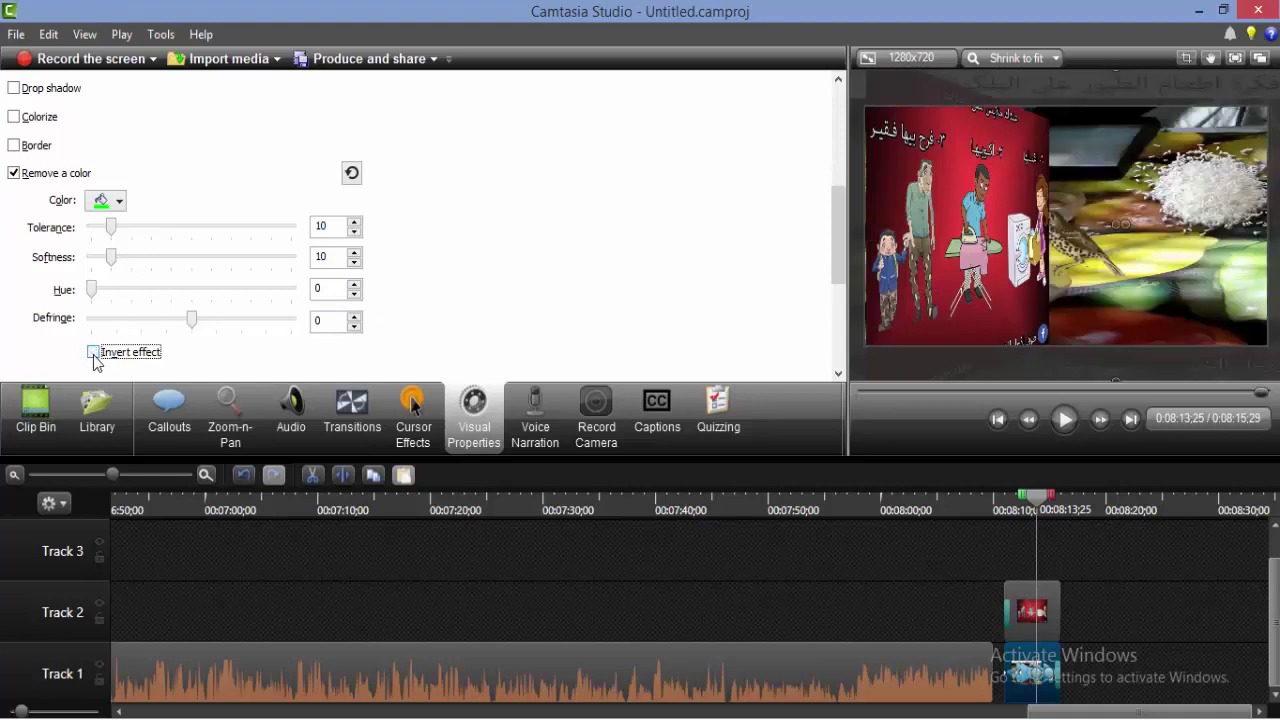
pyautogui.click(95, 354)
pyautogui.click(95, 354)
pyautogui.moveTo(838, 240); pyautogui.dragTo(832, 140)
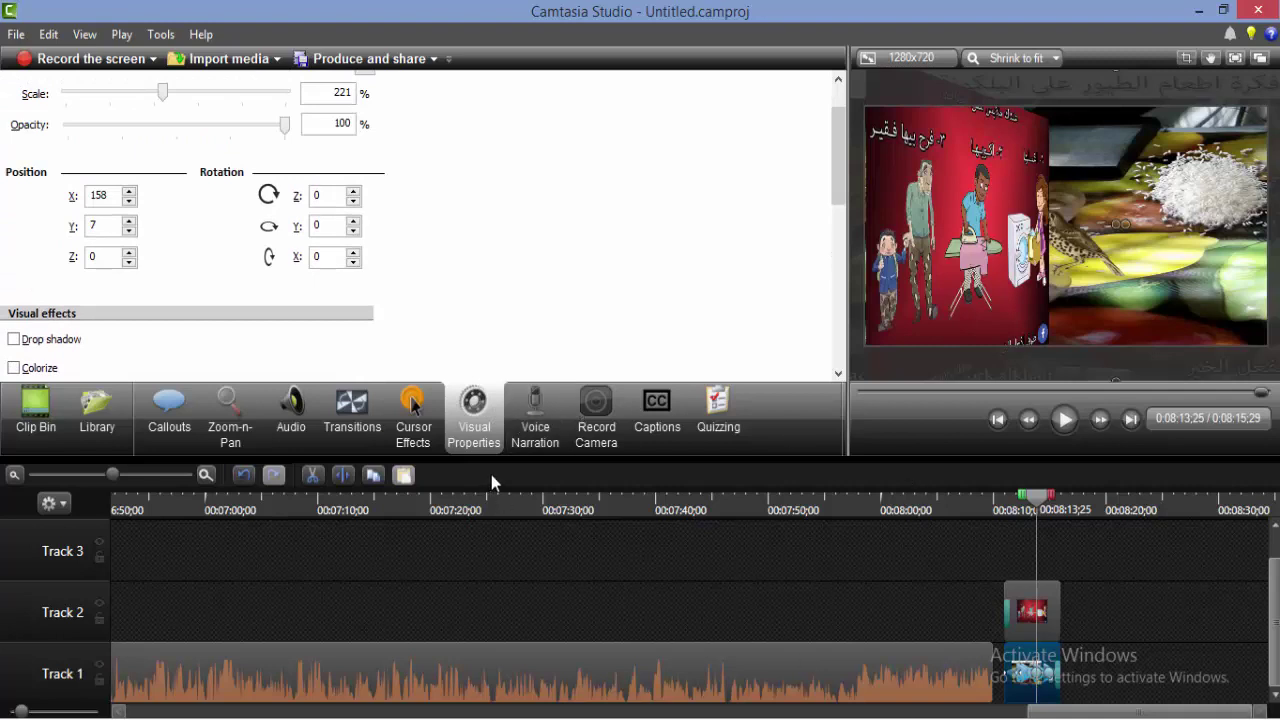
# Step: View the voice narration options with the playhead at 0:07:20;27 and 0:08:10;29, and view the camera recording options
pyautogui.click(528, 448)
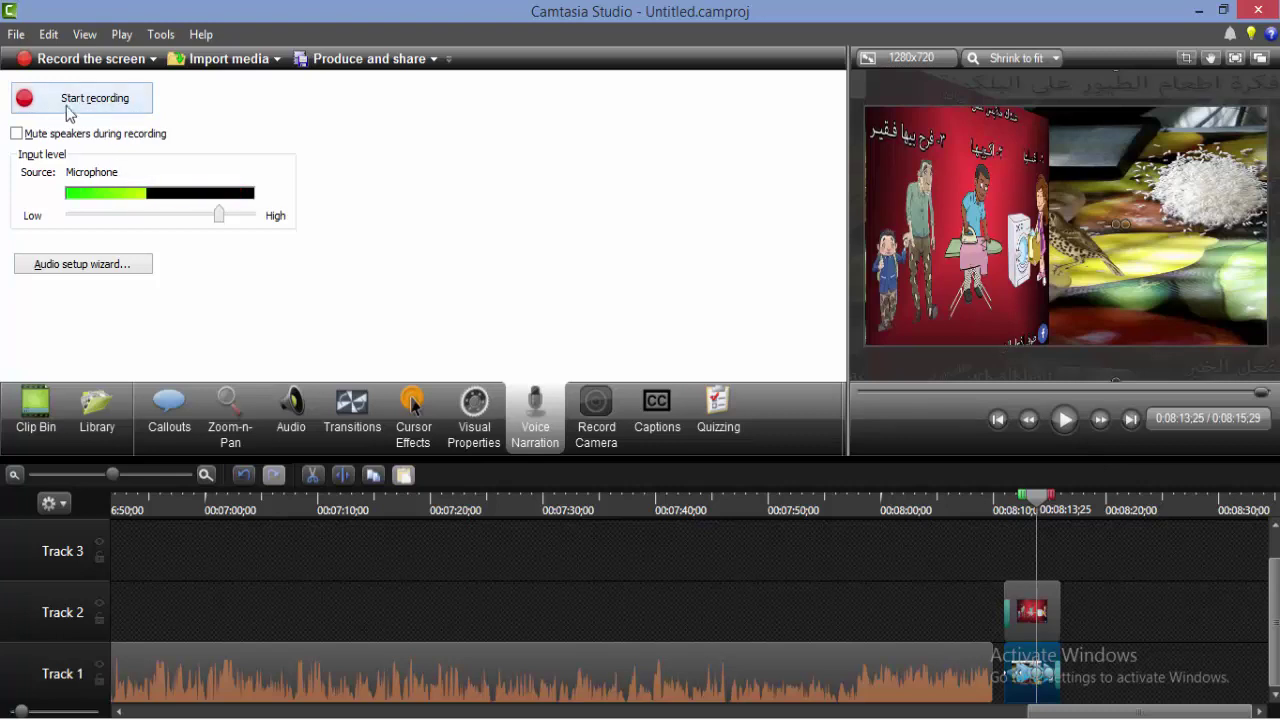
pyautogui.click(440, 503)
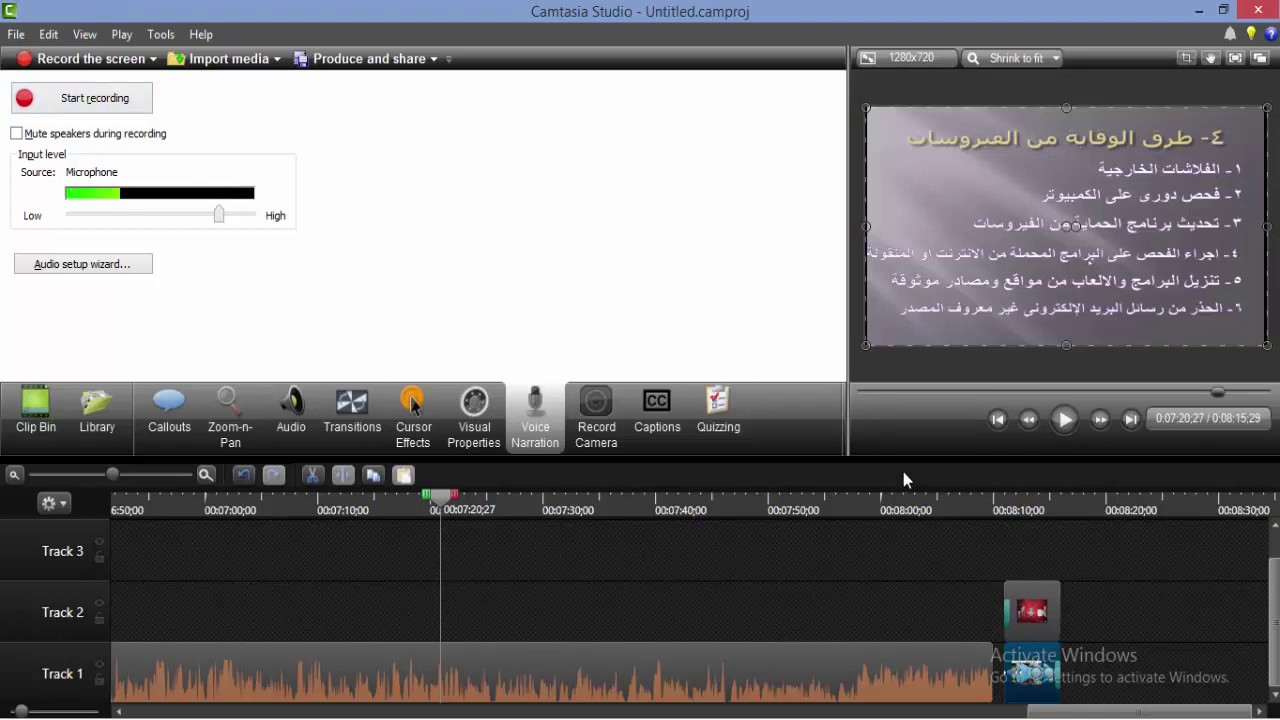
pyautogui.click(1002, 514)
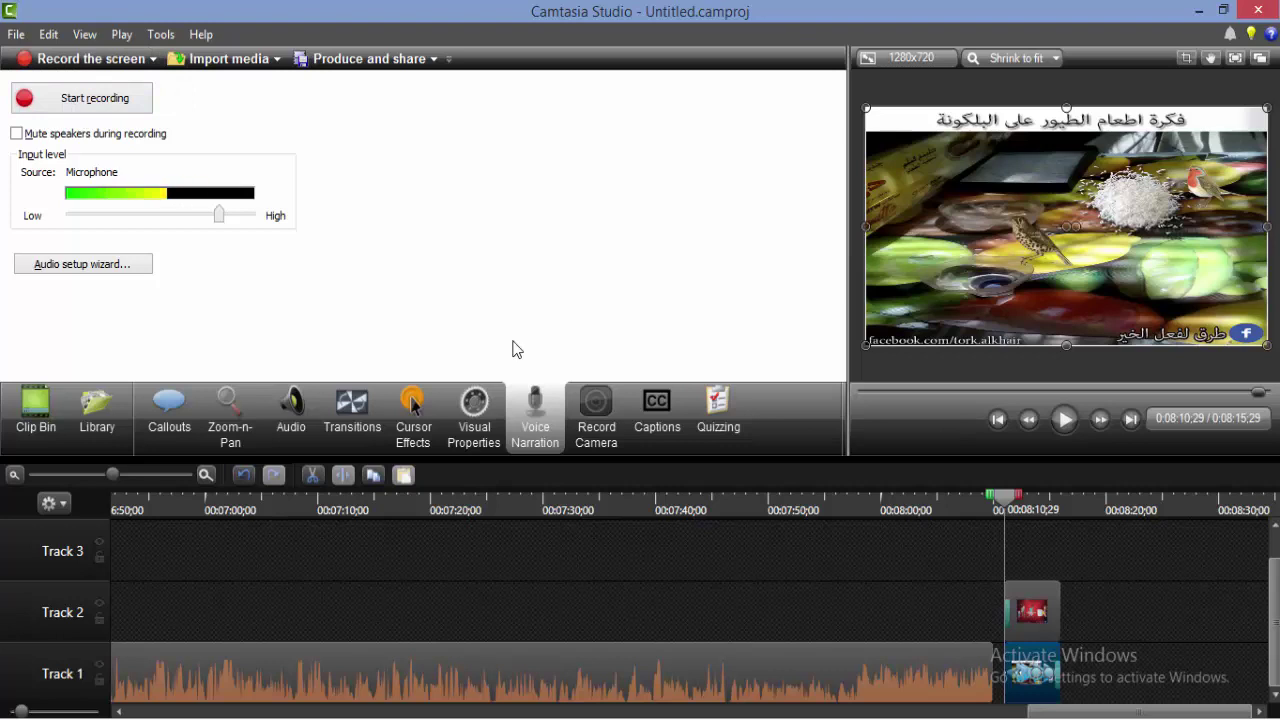
pyautogui.click(594, 409)
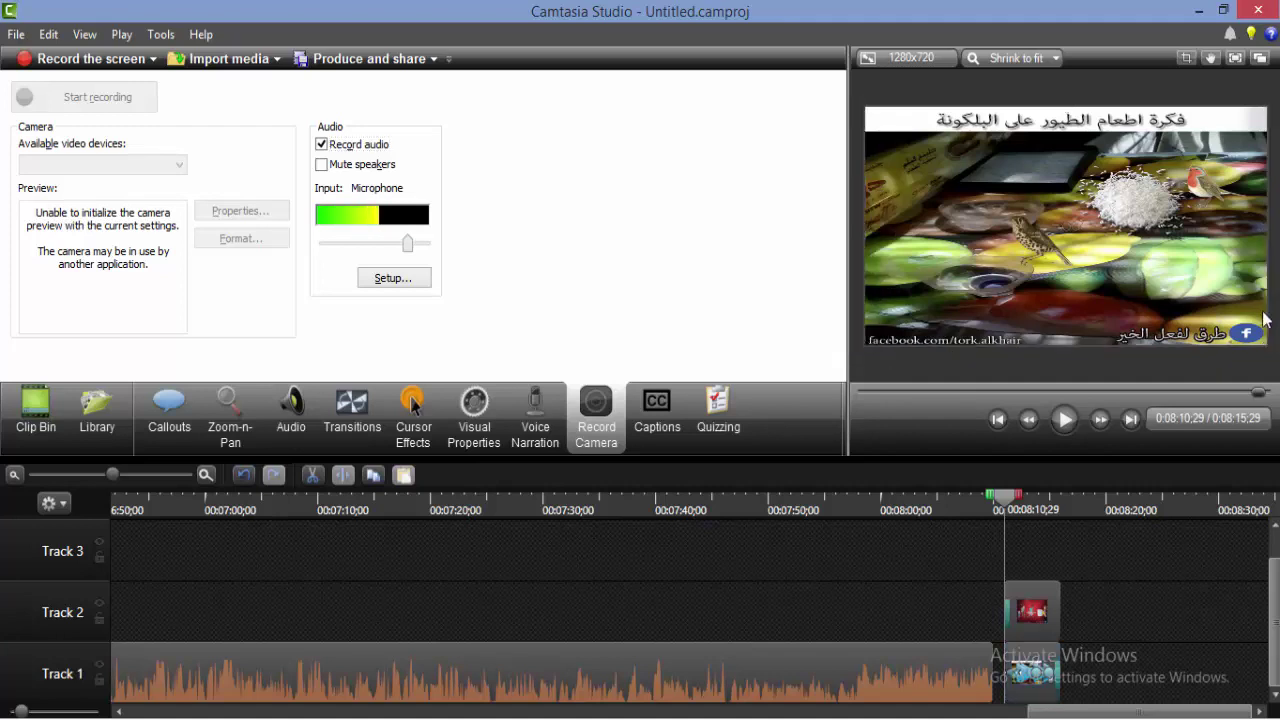
# Step: Add the caption "الرجاء دخل حساب" at 0:07:21;09 over the Track 1 video and move it earlier to 0:07:20;04
pyautogui.click(669, 421)
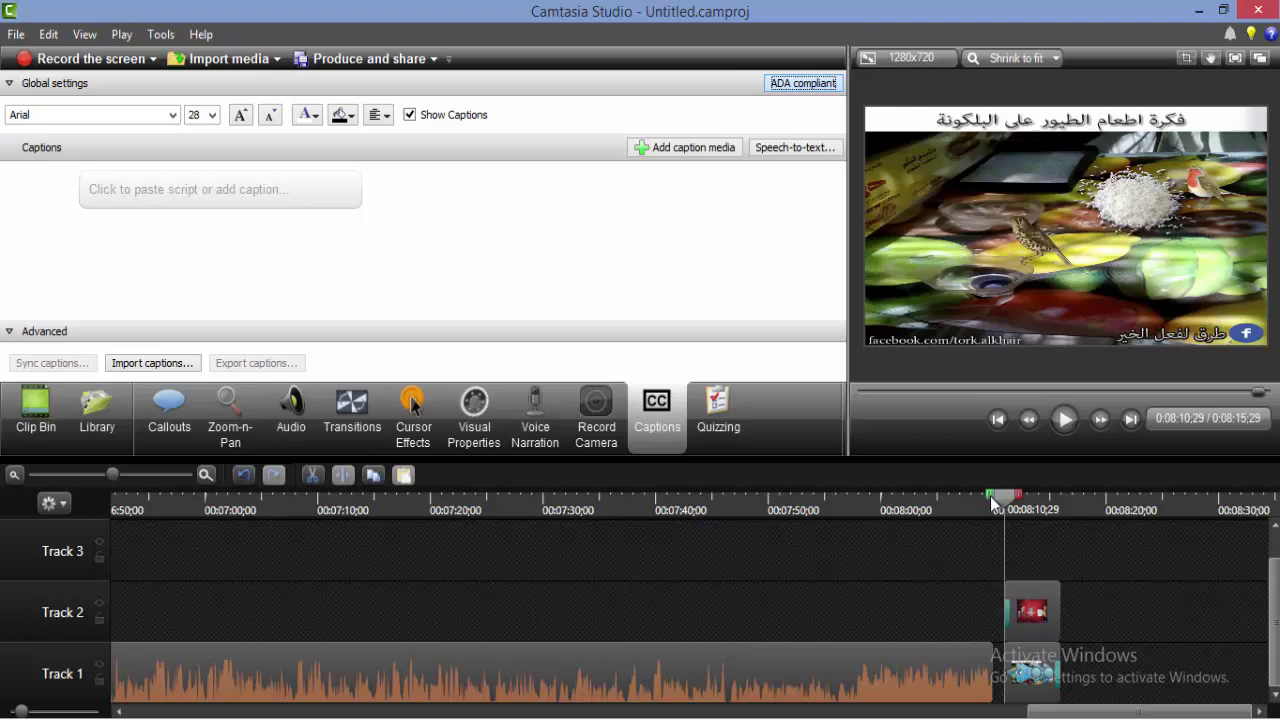
pyautogui.moveTo(993, 503); pyautogui.dragTo(737, 510)
pyautogui.click(426, 510)
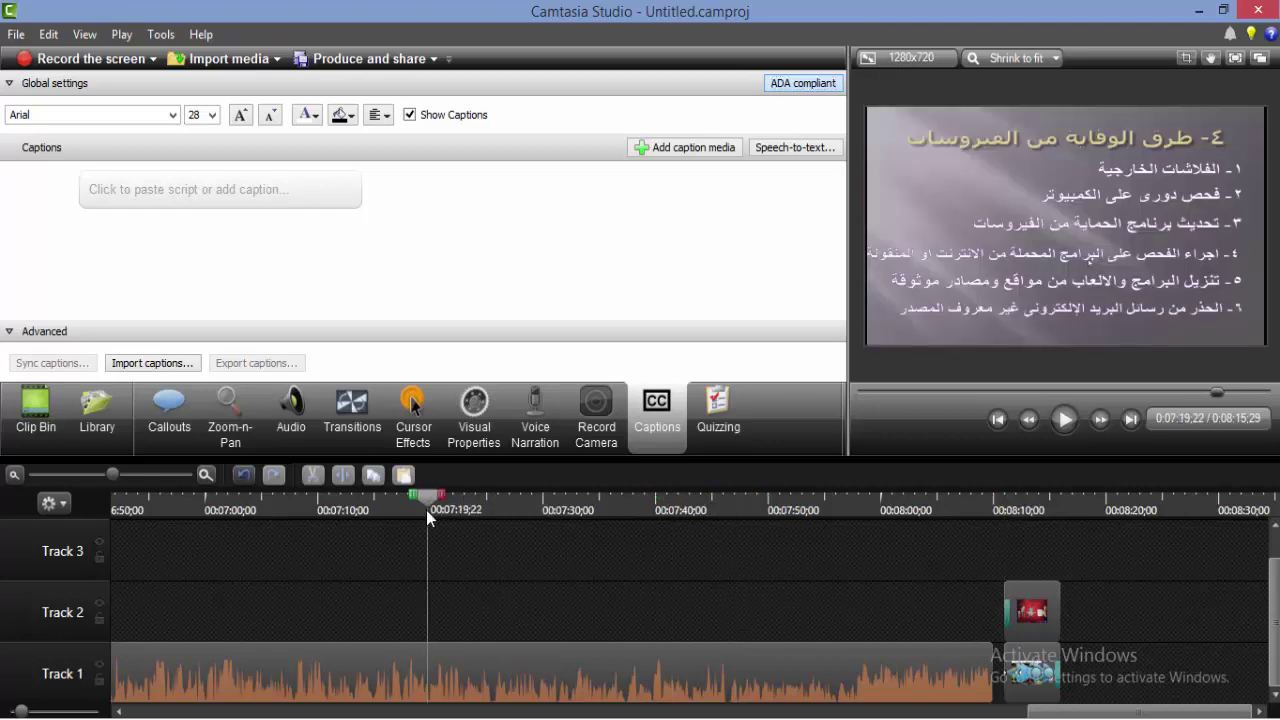
pyautogui.click(1061, 424)
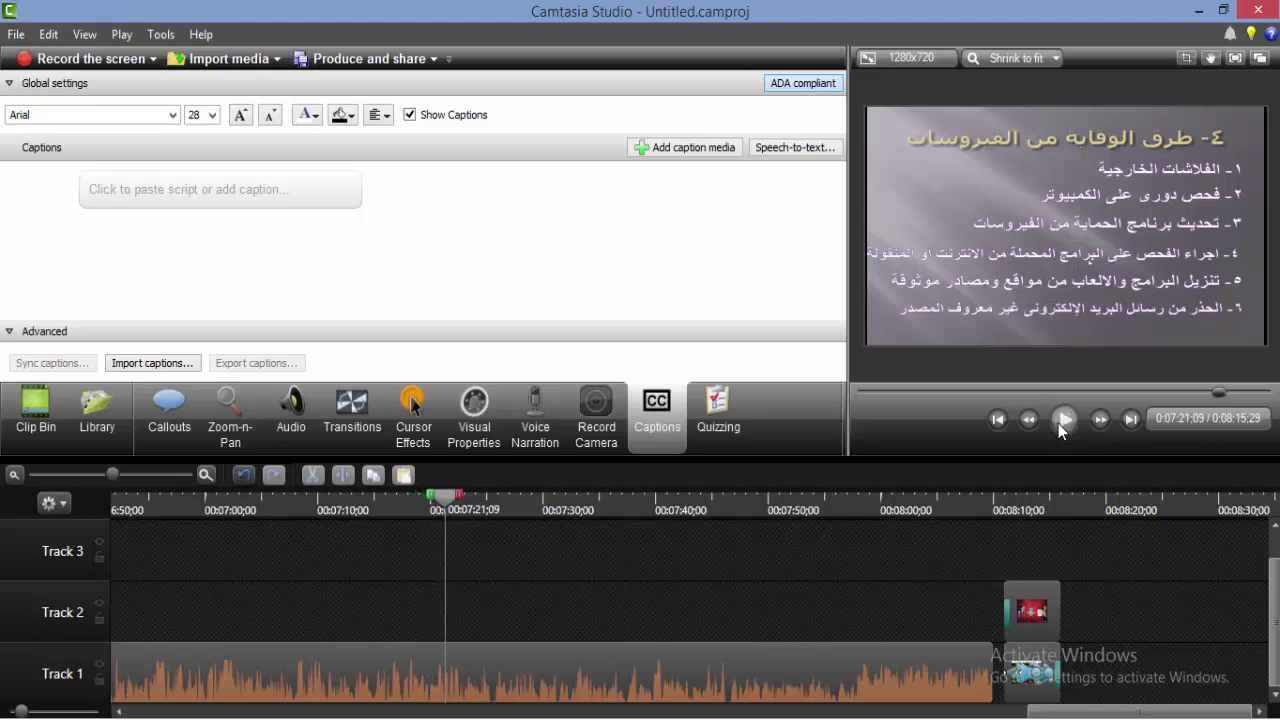
pyautogui.click(197, 188)
pyautogui.write('ا')
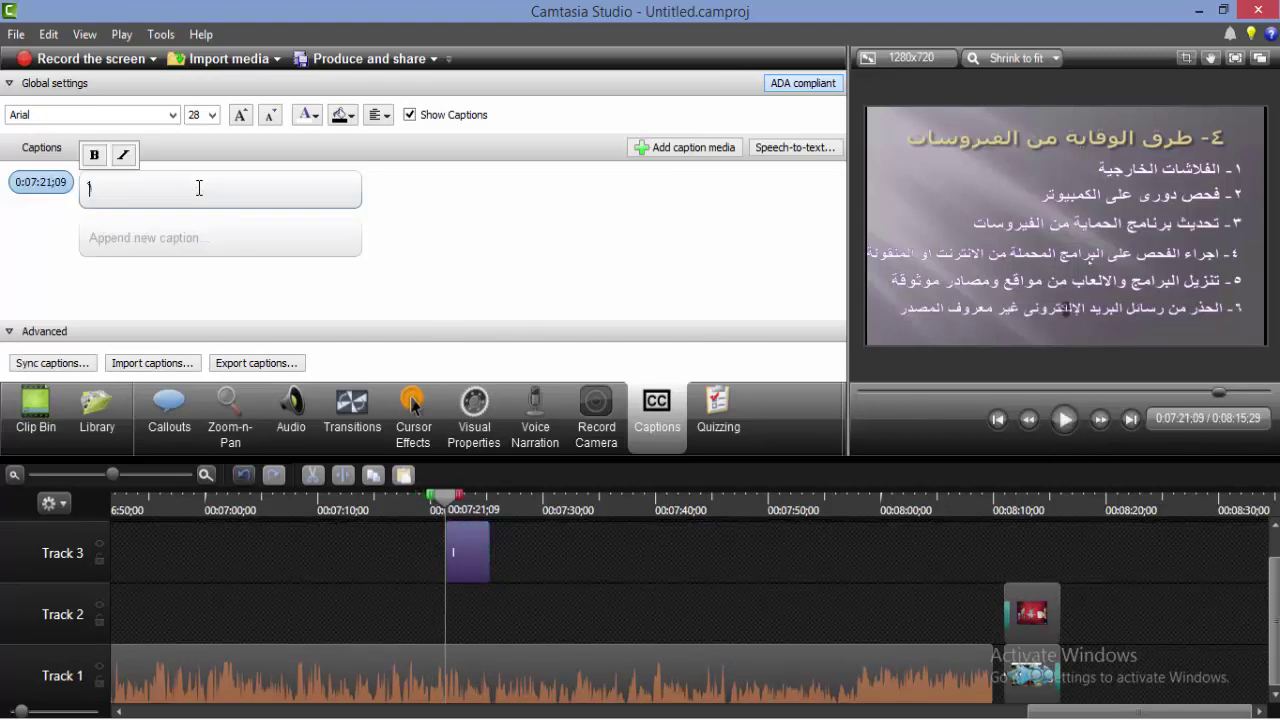
pyautogui.write('لرجاء د')
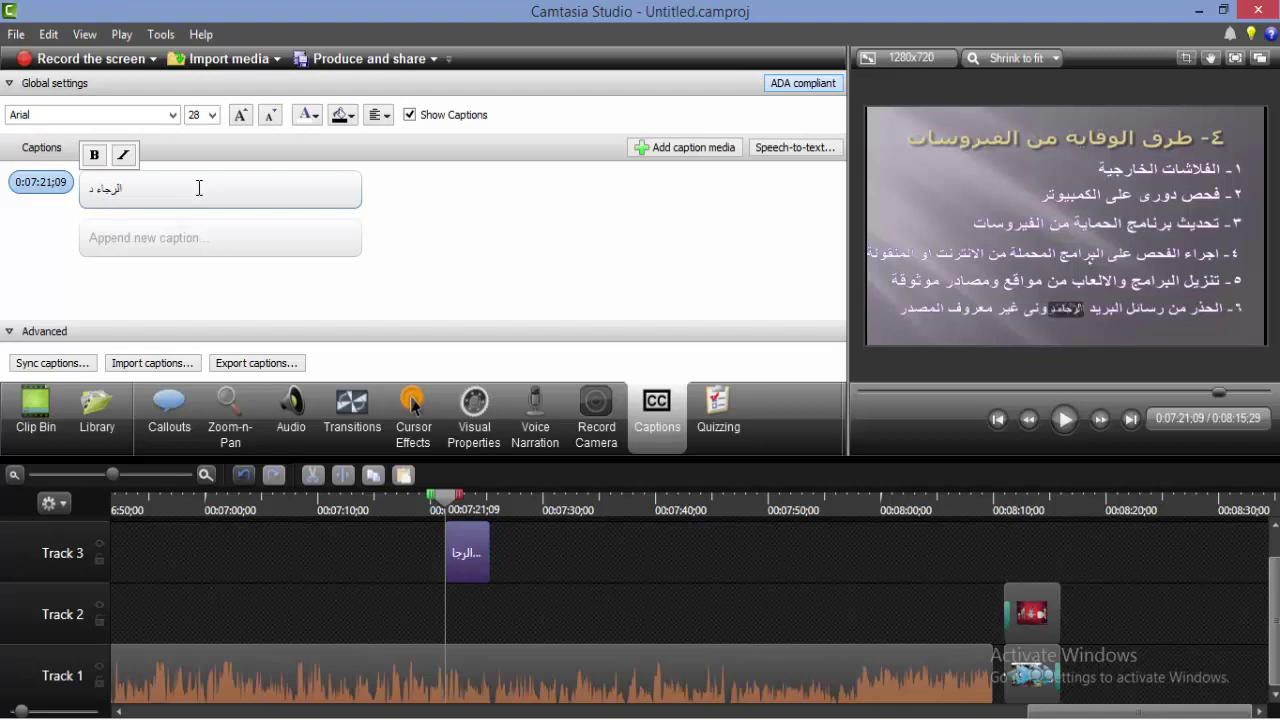
pyautogui.write('خل حساباً')
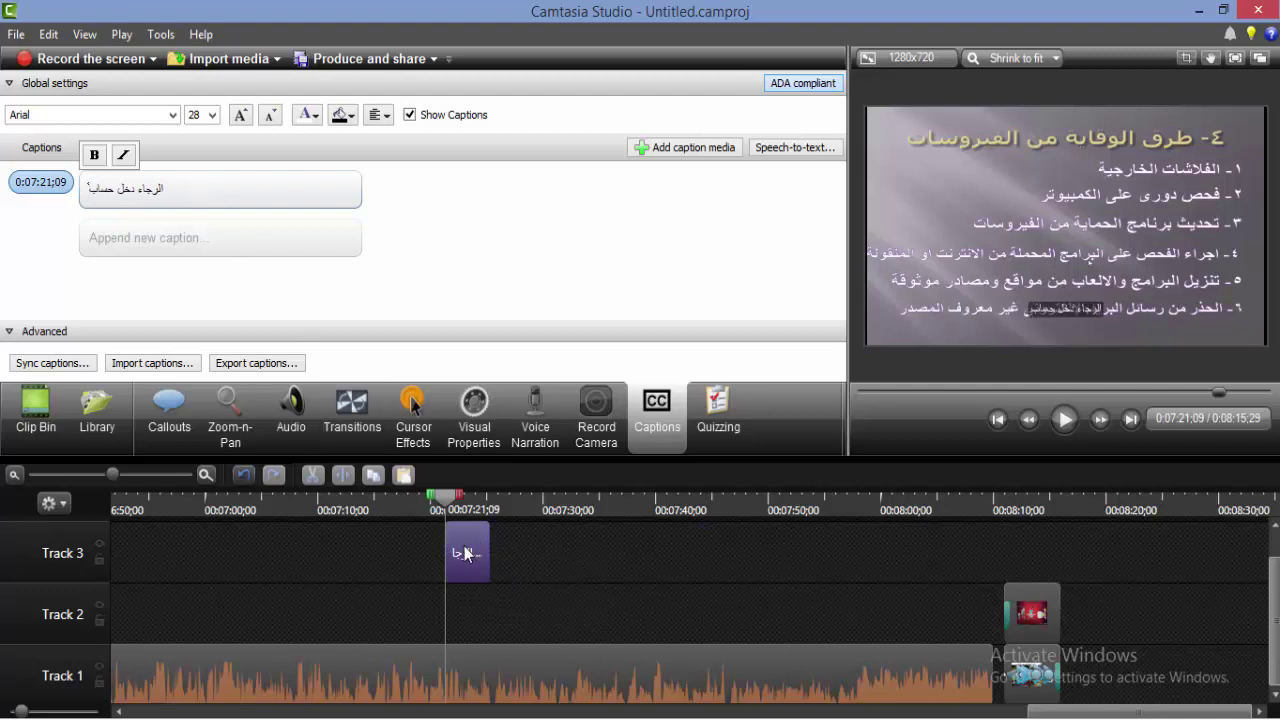
pyautogui.click(465, 553)
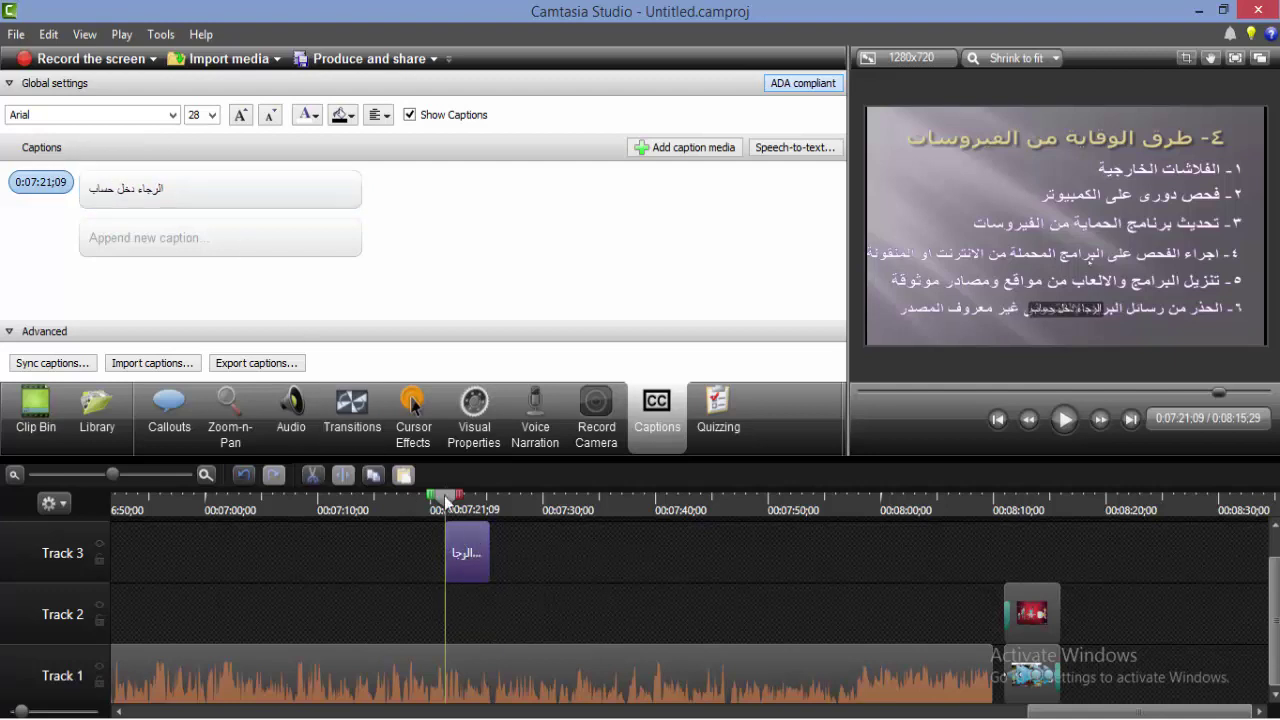
pyautogui.moveTo(456, 530); pyautogui.dragTo(445, 531)
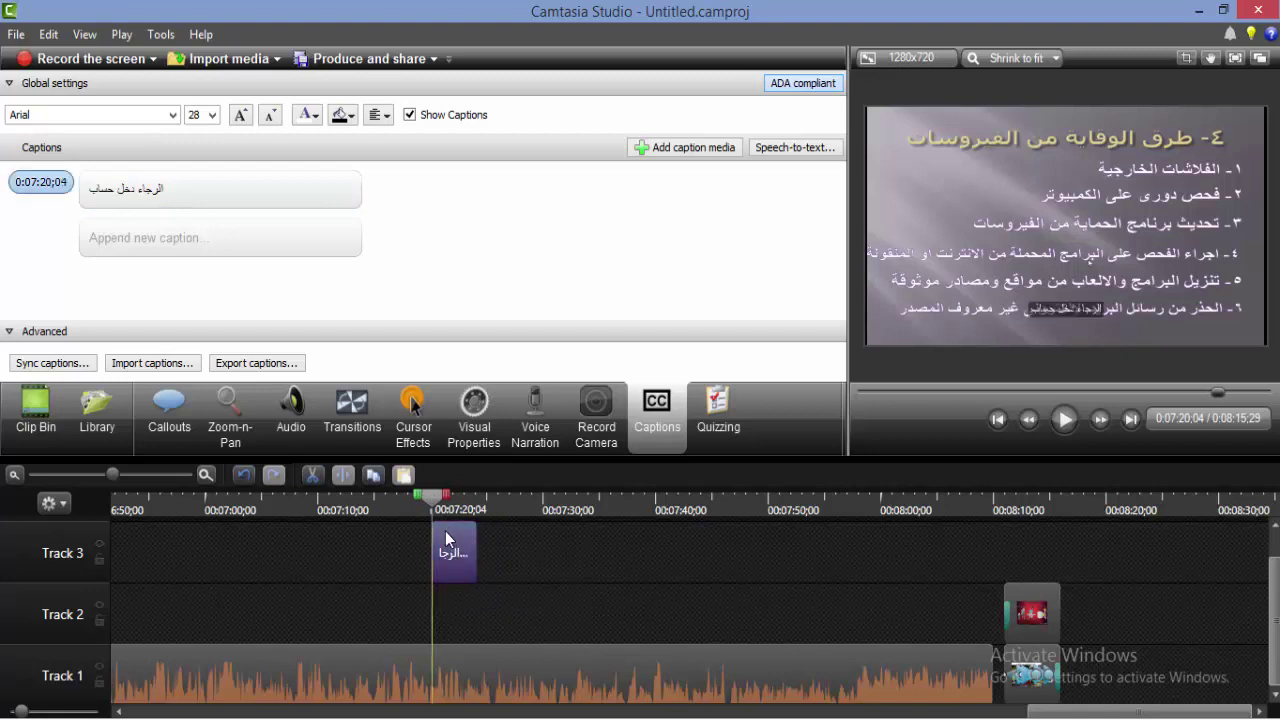
# Step: Play the caption over the video in full screen, then return to the editor at 0:07:22;06
pyautogui.click(1064, 420)
pyautogui.click(1236, 58)
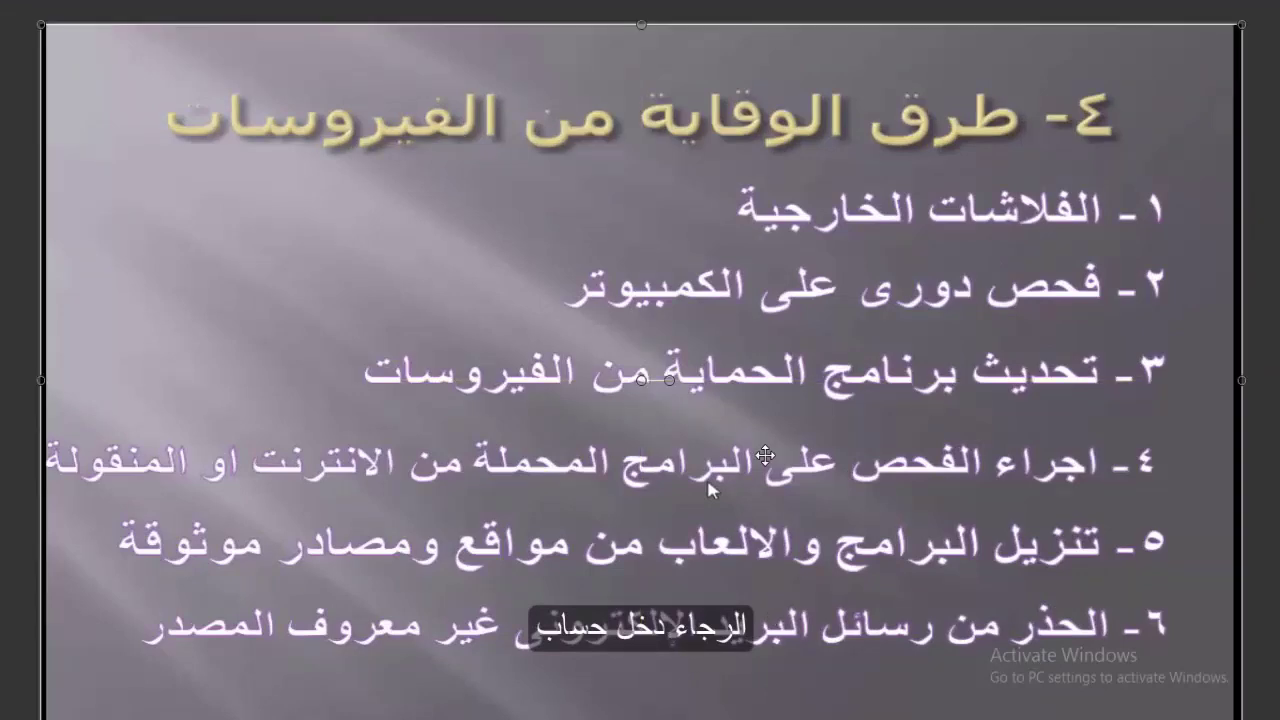
pyautogui.press('Escape')
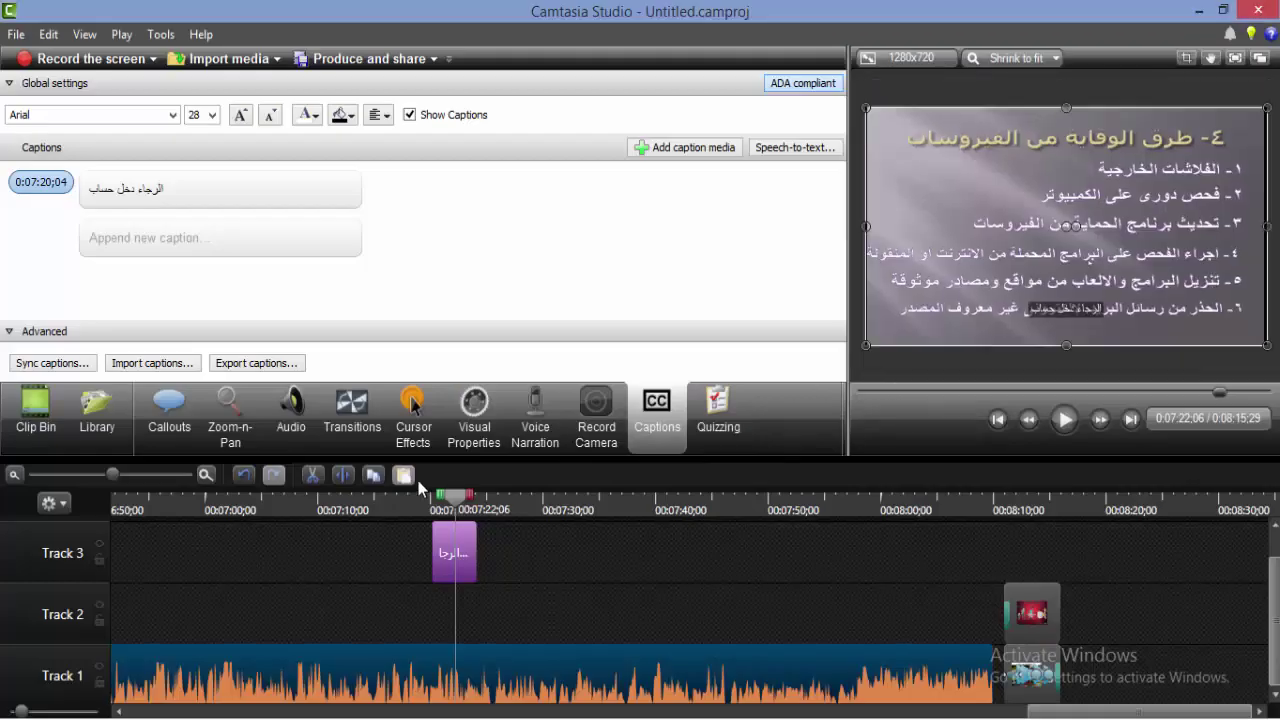
# Step: Set the caption background to white and its text to black, after trying blue text
pyautogui.click(343, 118)
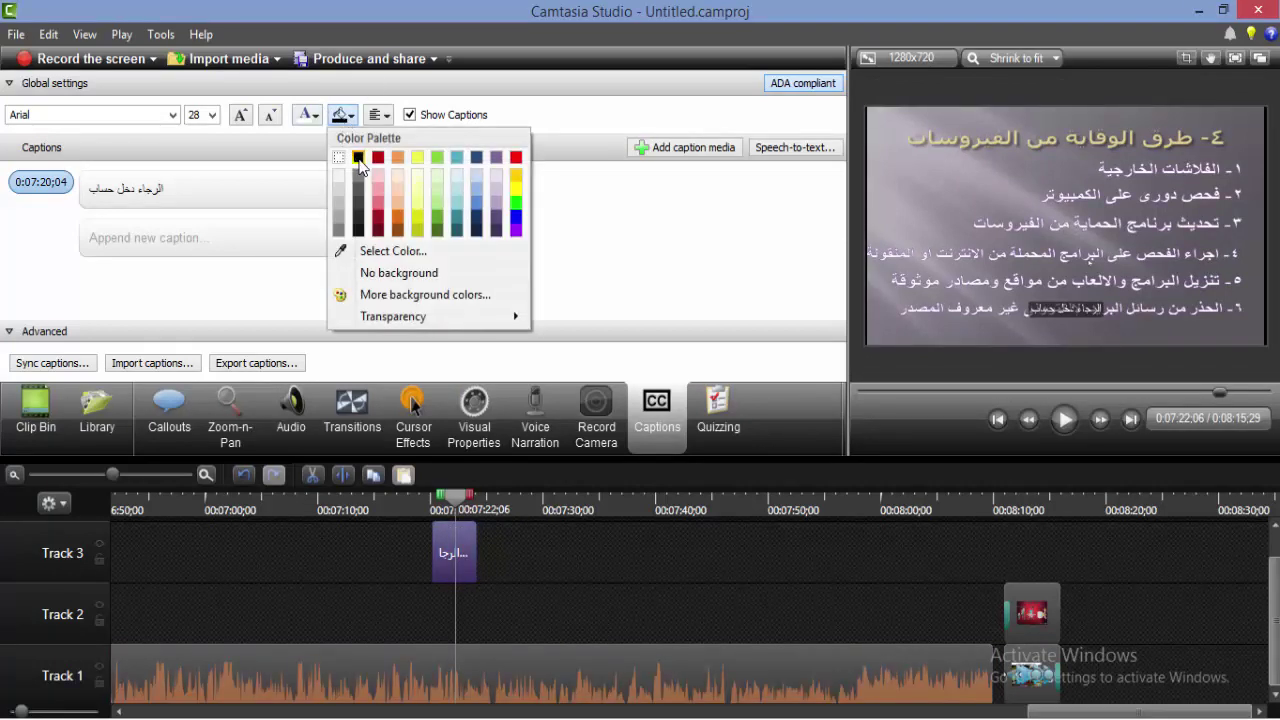
pyautogui.click(341, 160)
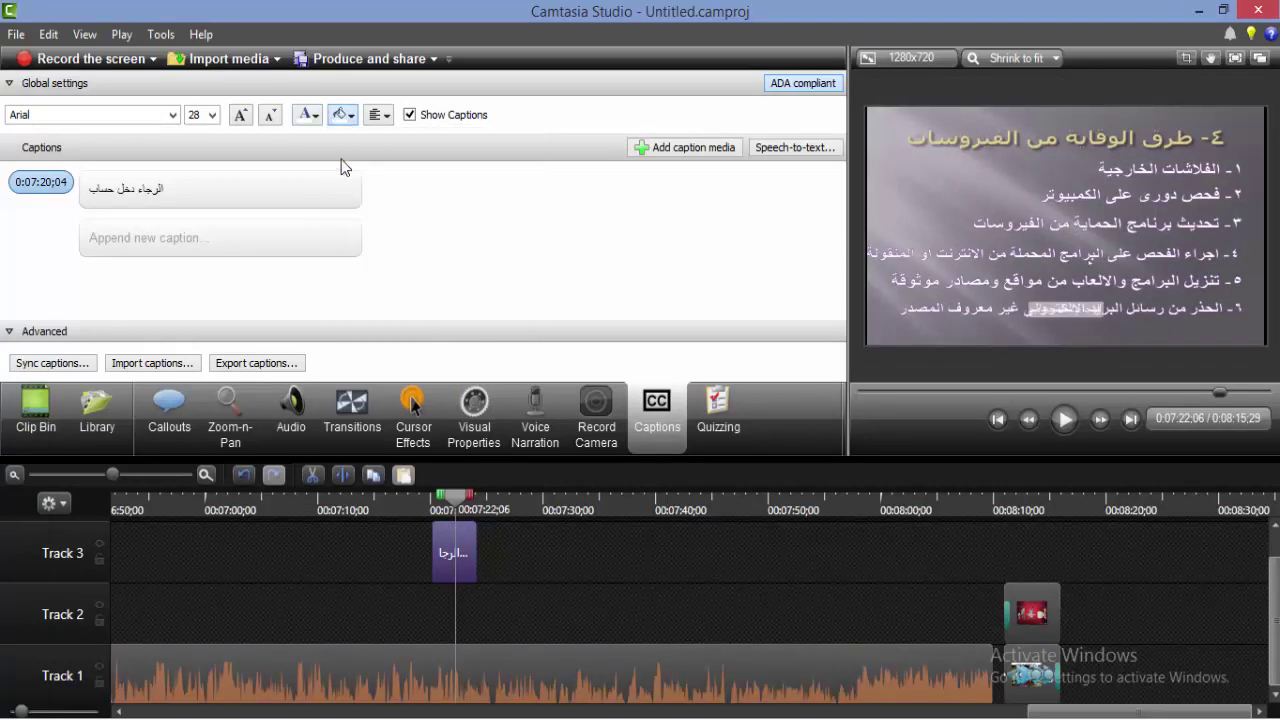
pyautogui.click(303, 116)
pyautogui.click(416, 158)
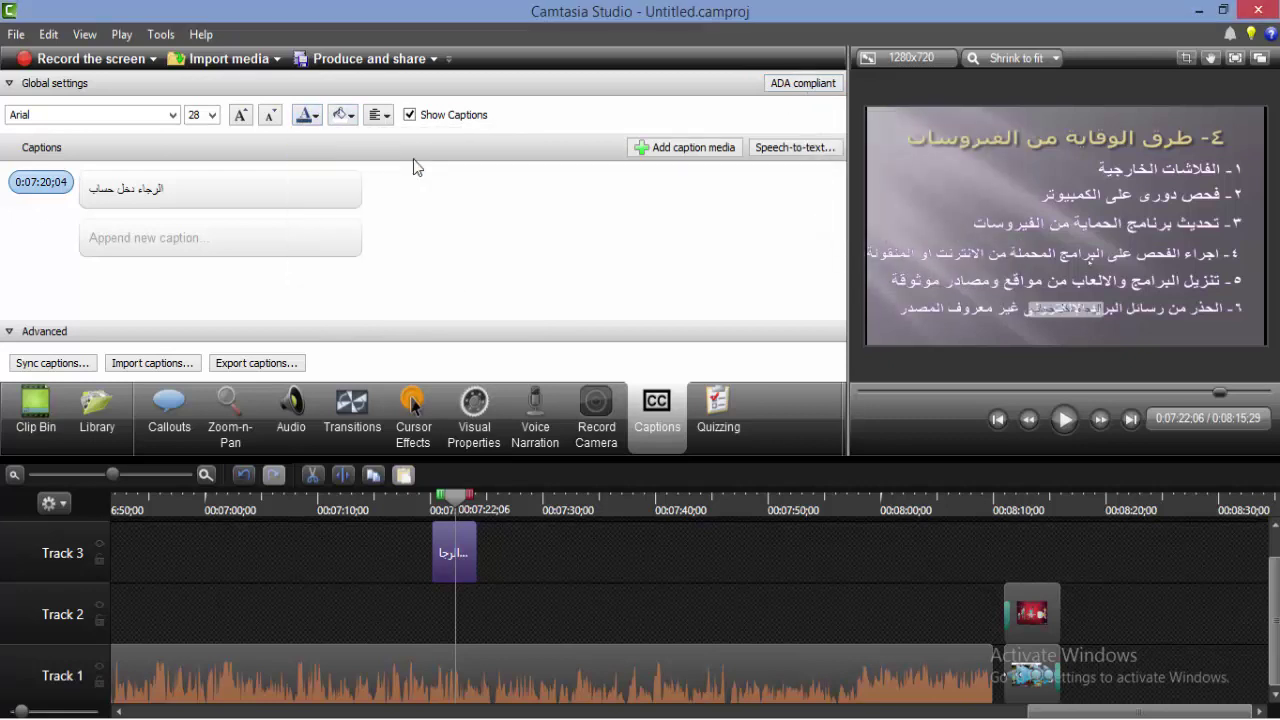
pyautogui.click(305, 116)
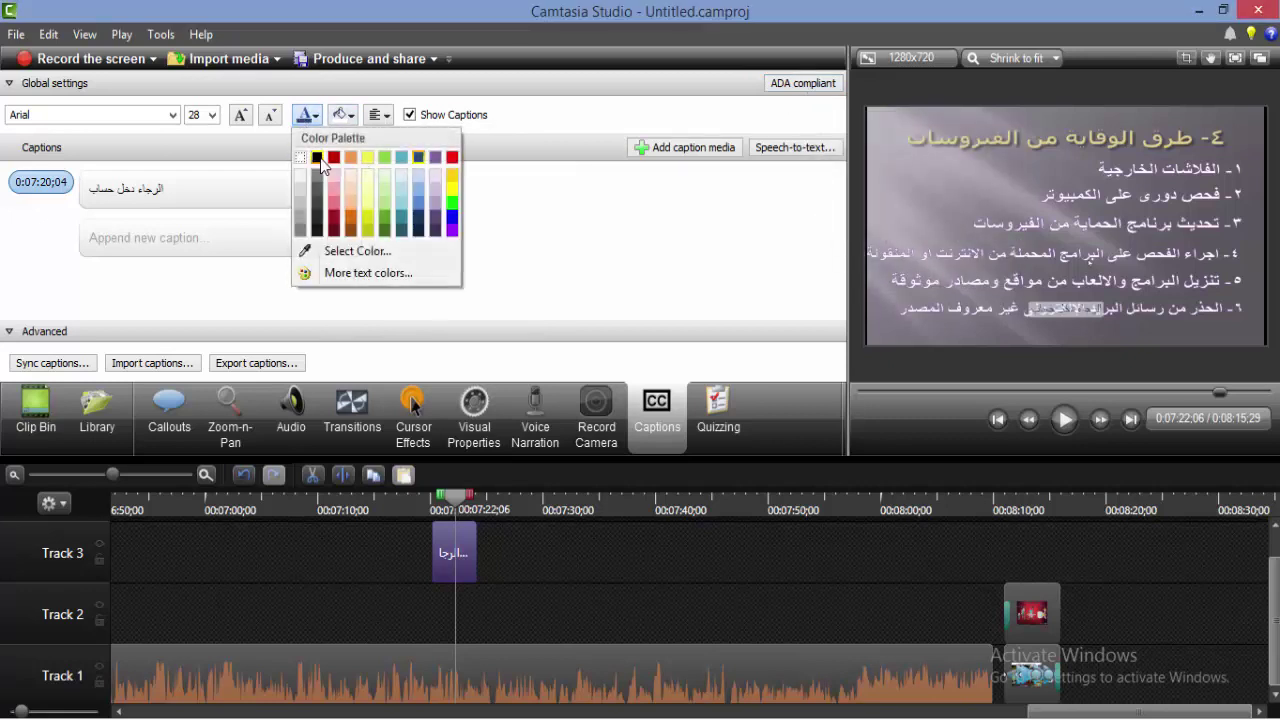
pyautogui.click(319, 157)
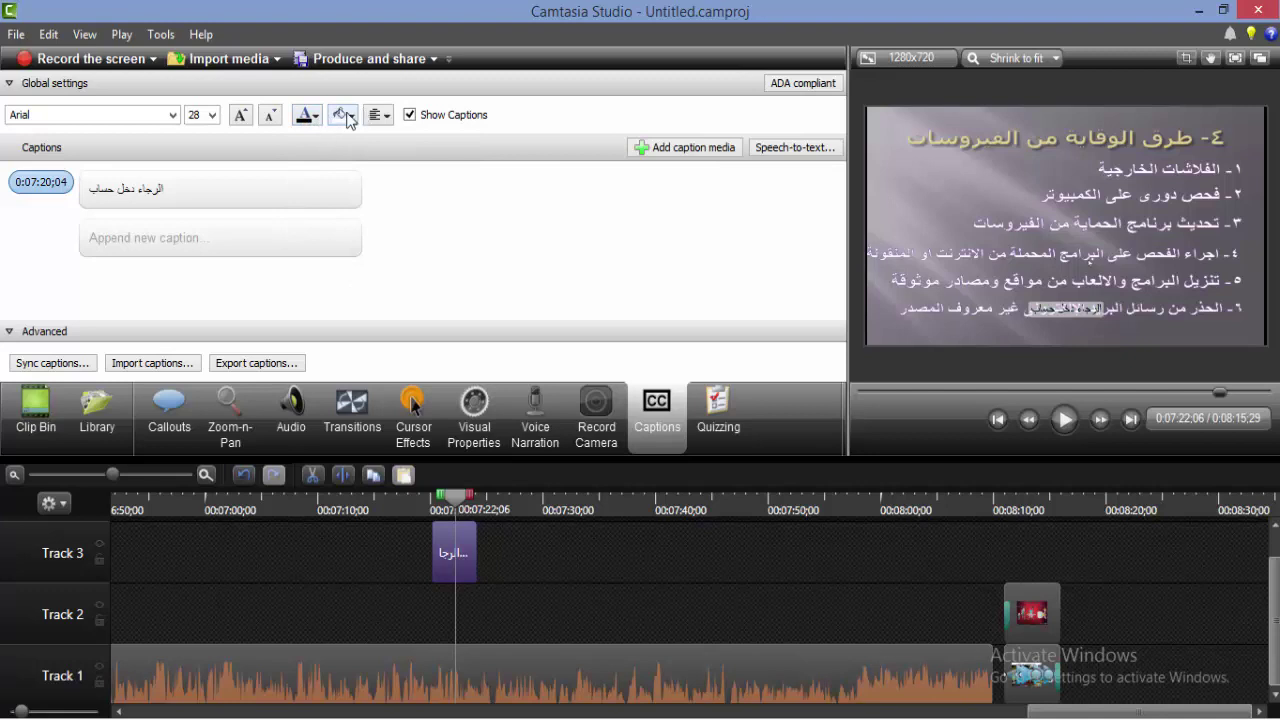
# Step: Try a black background behind the caption's black text, then set the background back to white
pyautogui.click(344, 115)
pyautogui.click(353, 159)
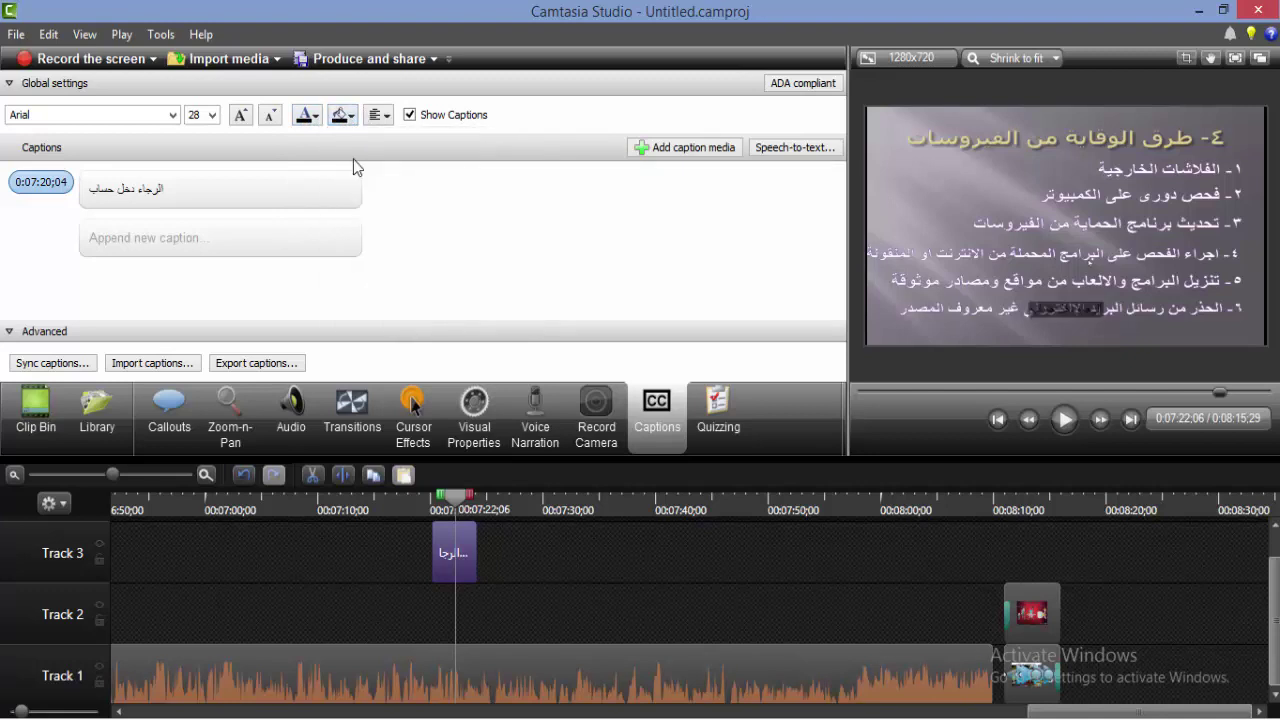
pyautogui.click(342, 115)
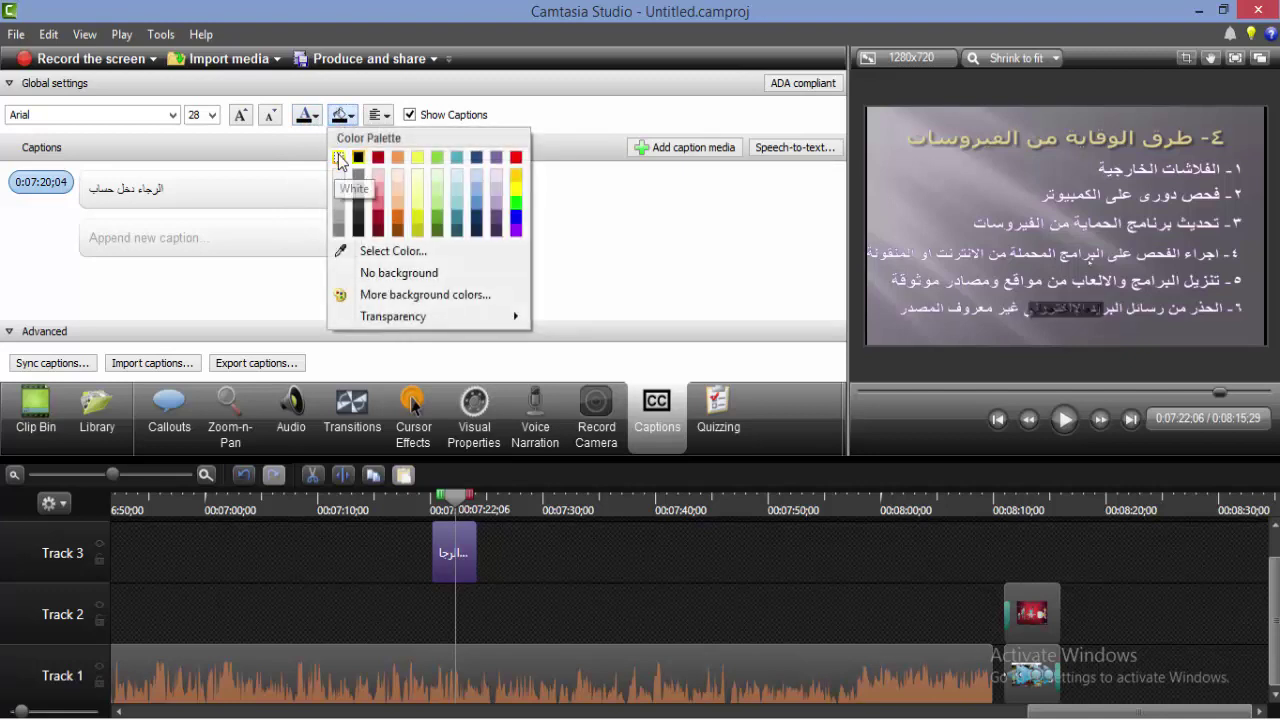
pyautogui.click(339, 158)
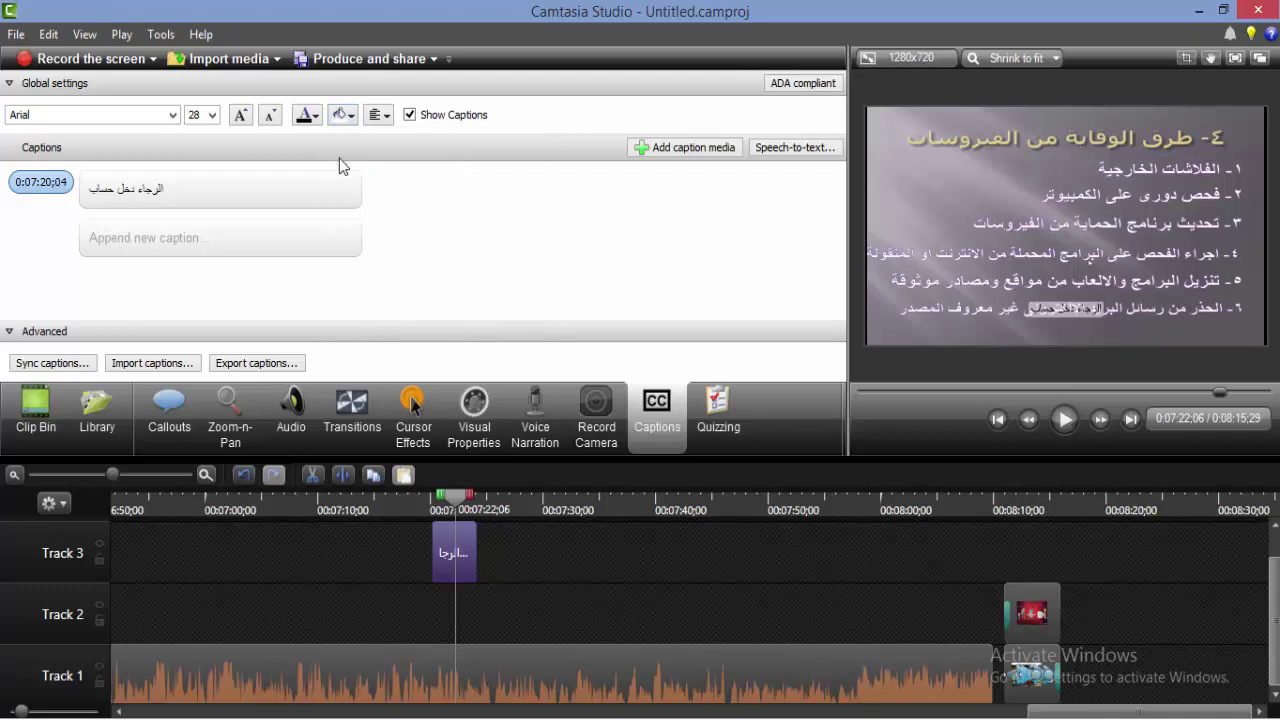
# Step: Enlarge the caption text to size 48, then reduce it to 36
pyautogui.click(240, 115)
pyautogui.click(240, 115)
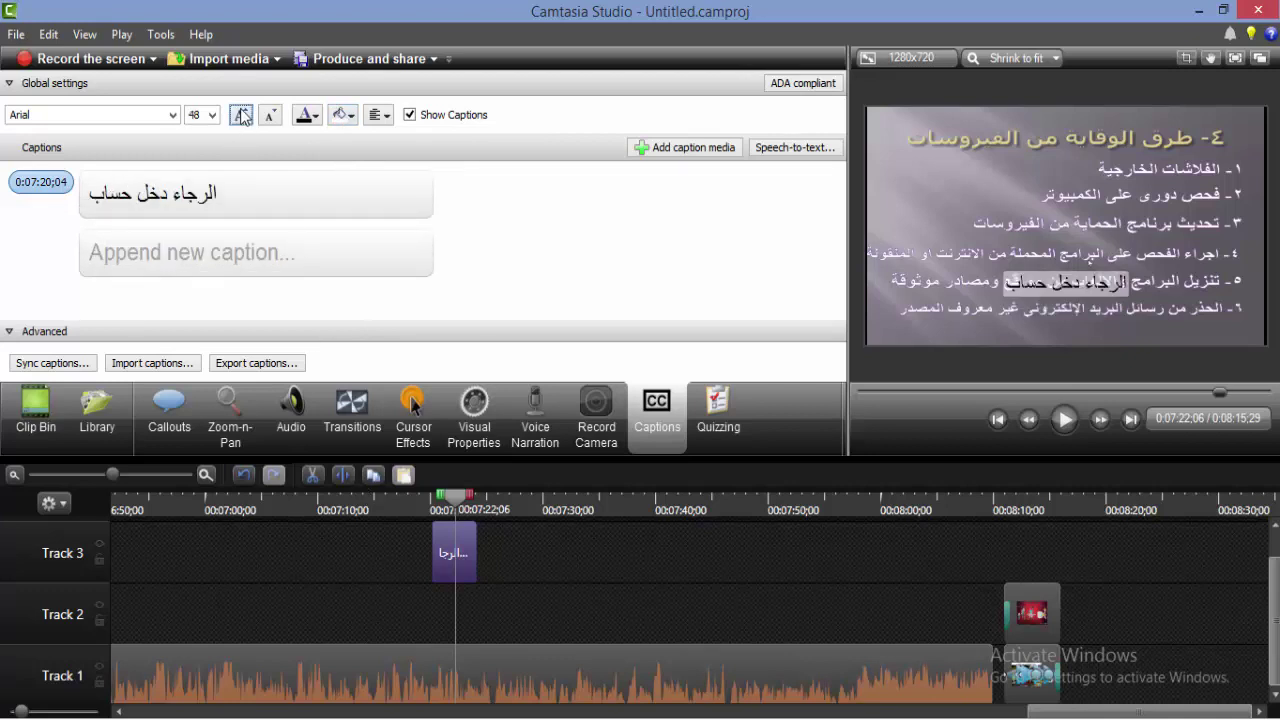
pyautogui.click(270, 116)
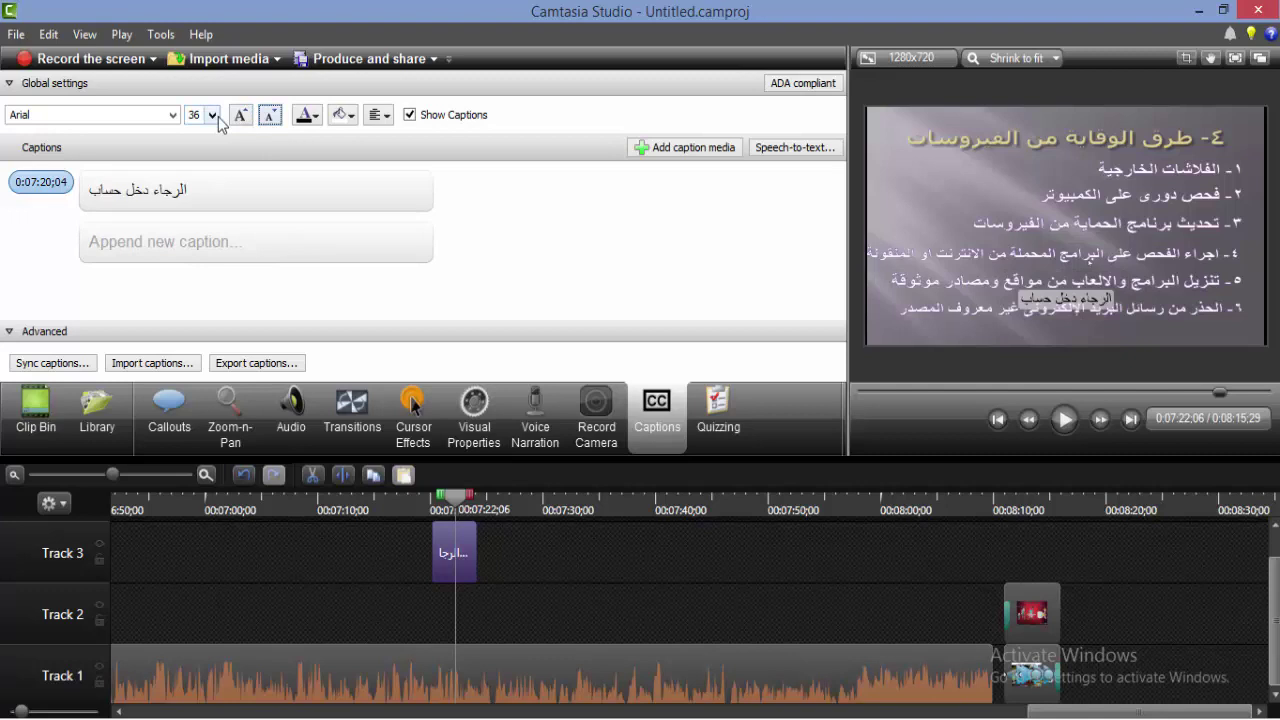
pyautogui.click(212, 115)
# Step: Try left, right and center alignment for the caption, then return it to the Default alignment
pyautogui.click(386, 116)
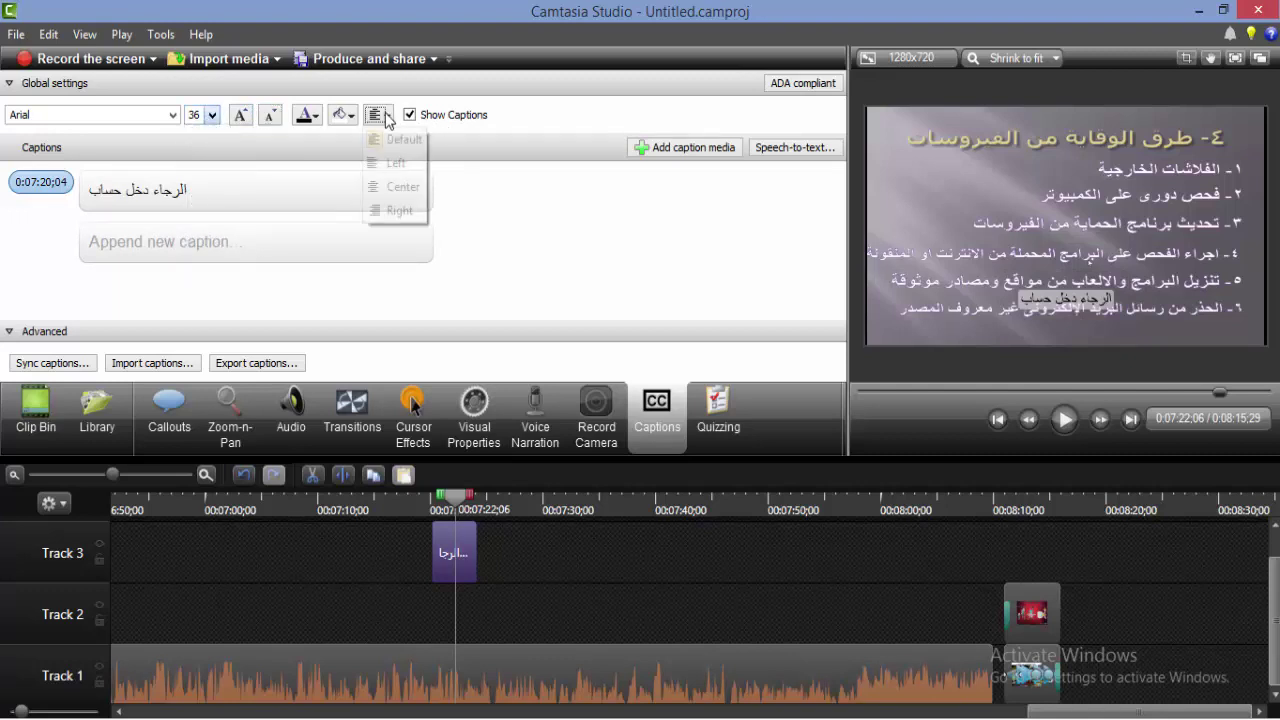
pyautogui.click(392, 163)
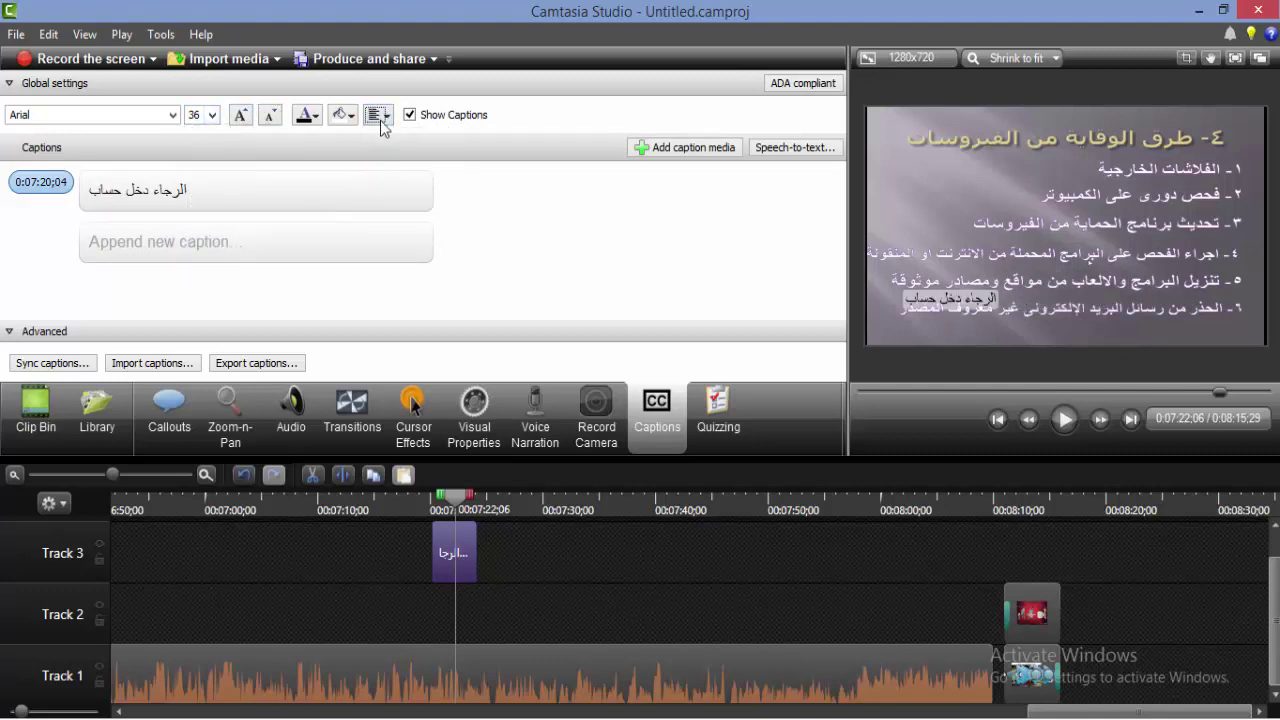
pyautogui.click(382, 117)
pyautogui.click(392, 209)
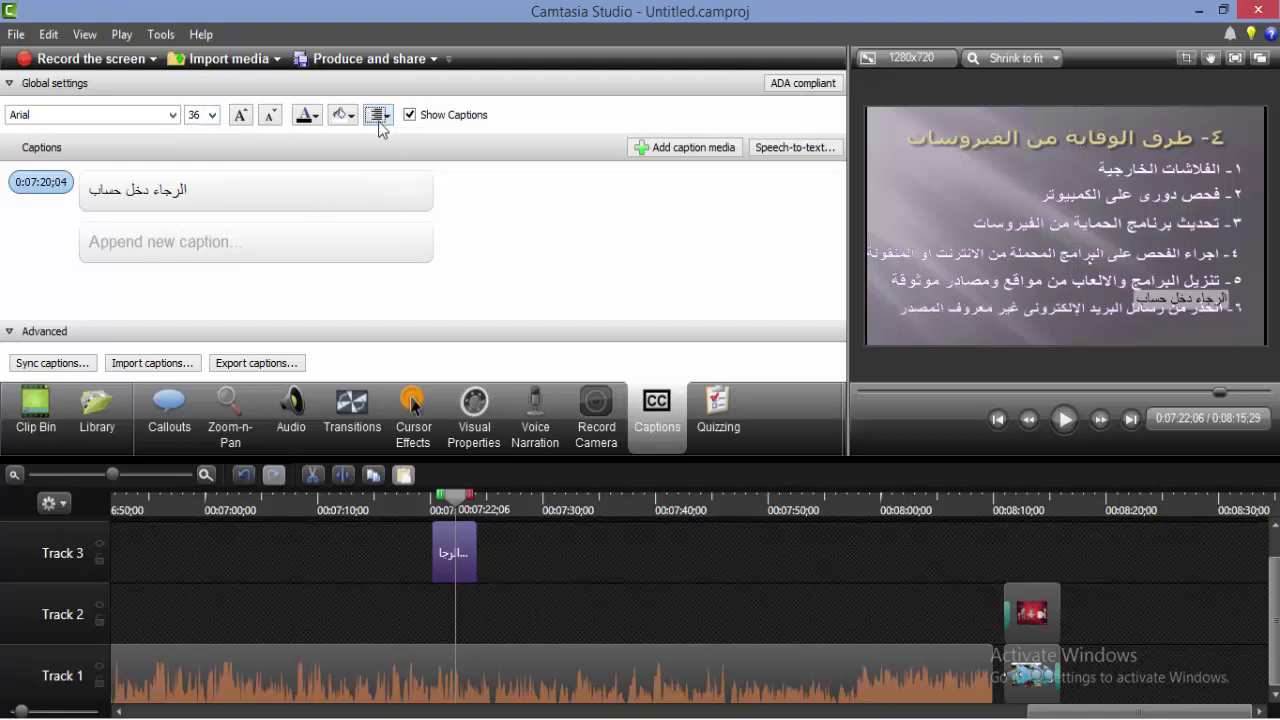
pyautogui.click(380, 115)
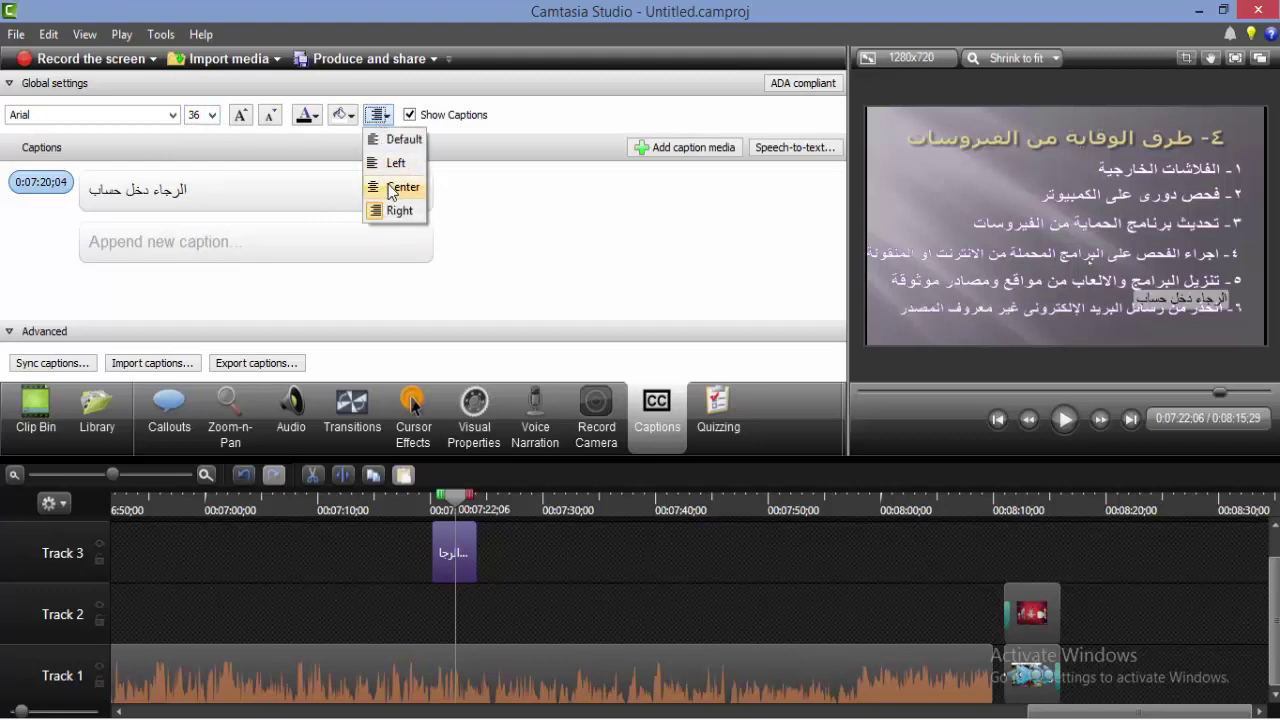
pyautogui.click(392, 186)
pyautogui.click(377, 113)
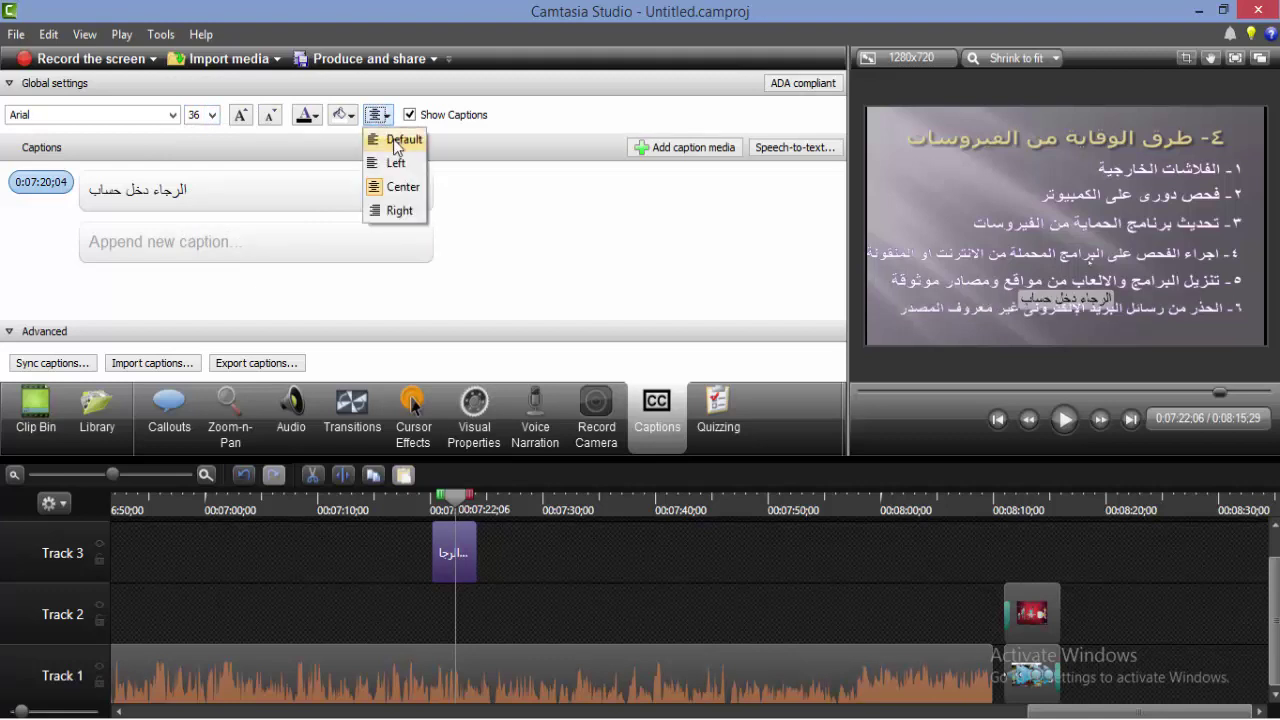
pyautogui.click(393, 137)
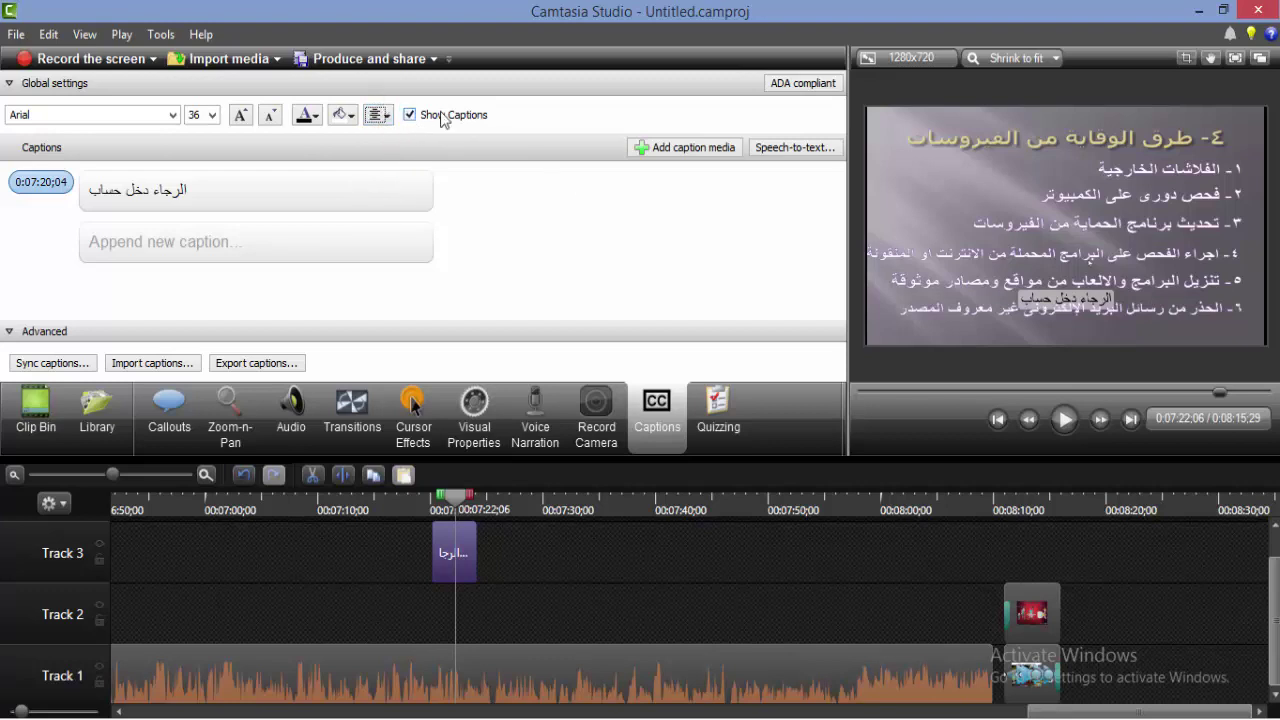
# Step: Hide the captions and show them again in the preview, and open the quizzing options
pyautogui.click(410, 115)
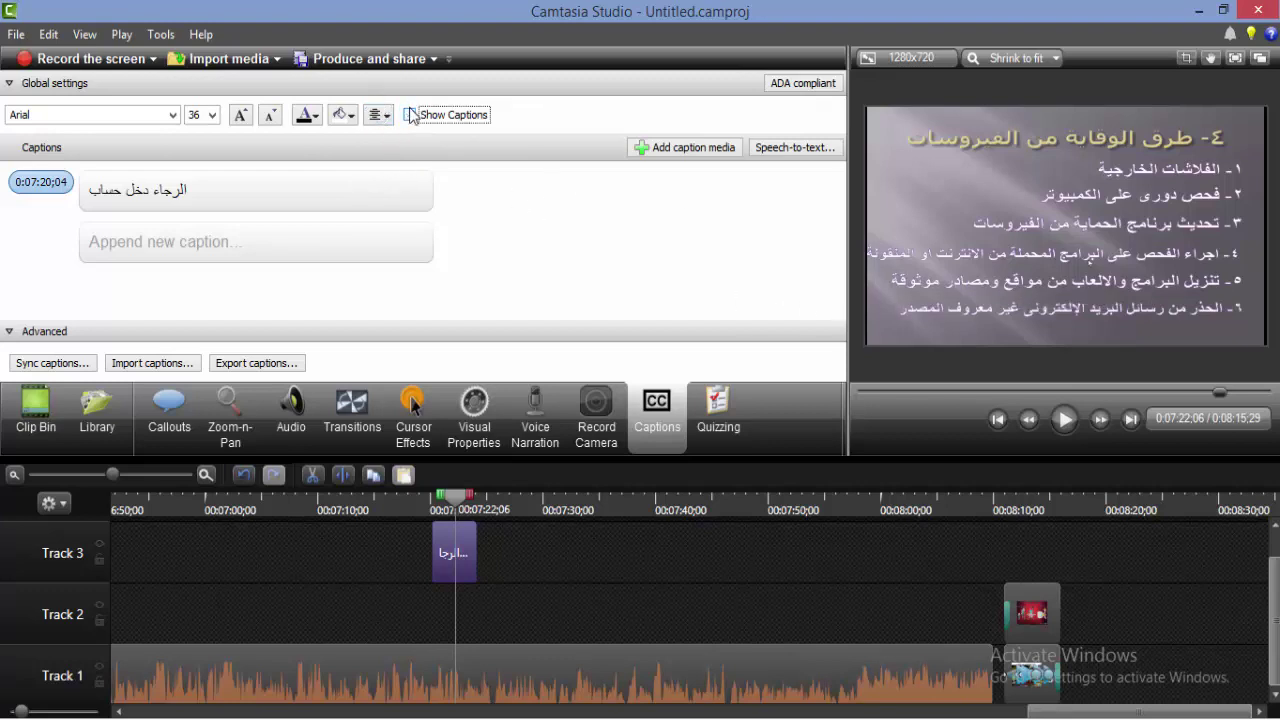
pyautogui.click(410, 115)
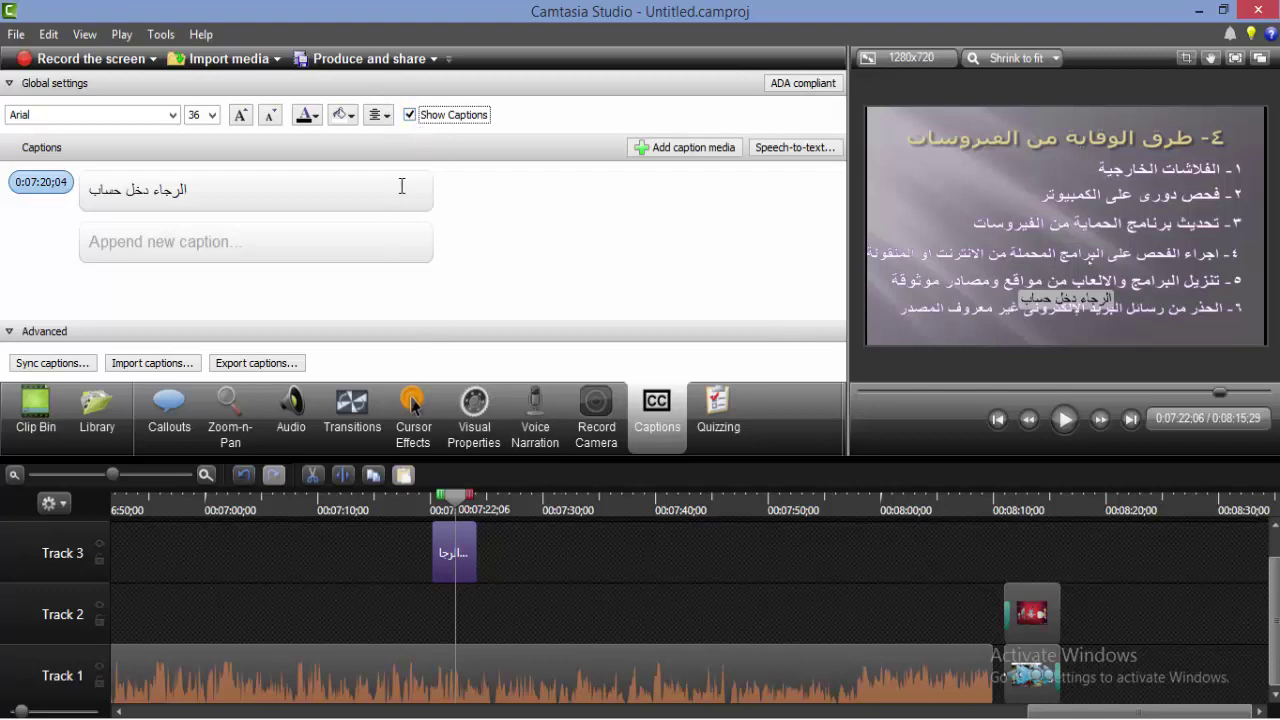
pyautogui.click(718, 410)
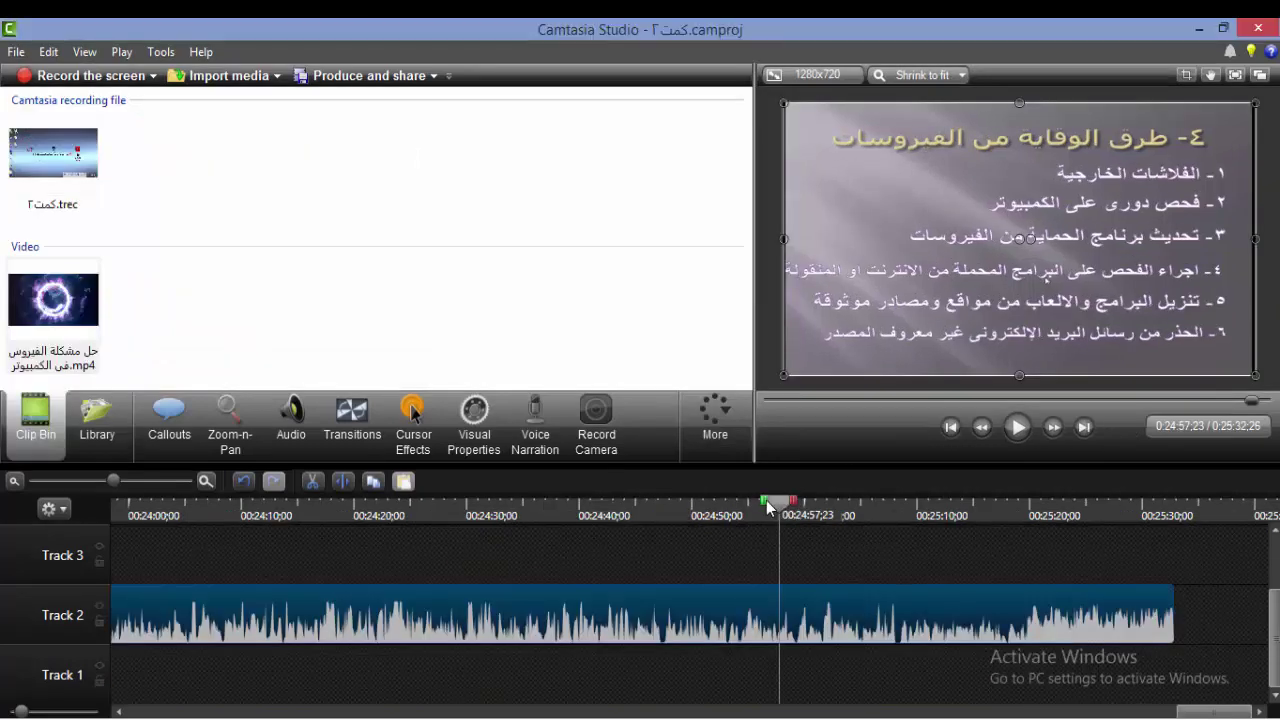
# Step: In the كمت٢ project, cut the Track 2 section from 0:24:06;00 to about 0:25:12 out of the timeline
pyautogui.moveTo(768, 505); pyautogui.dragTo(922, 562)
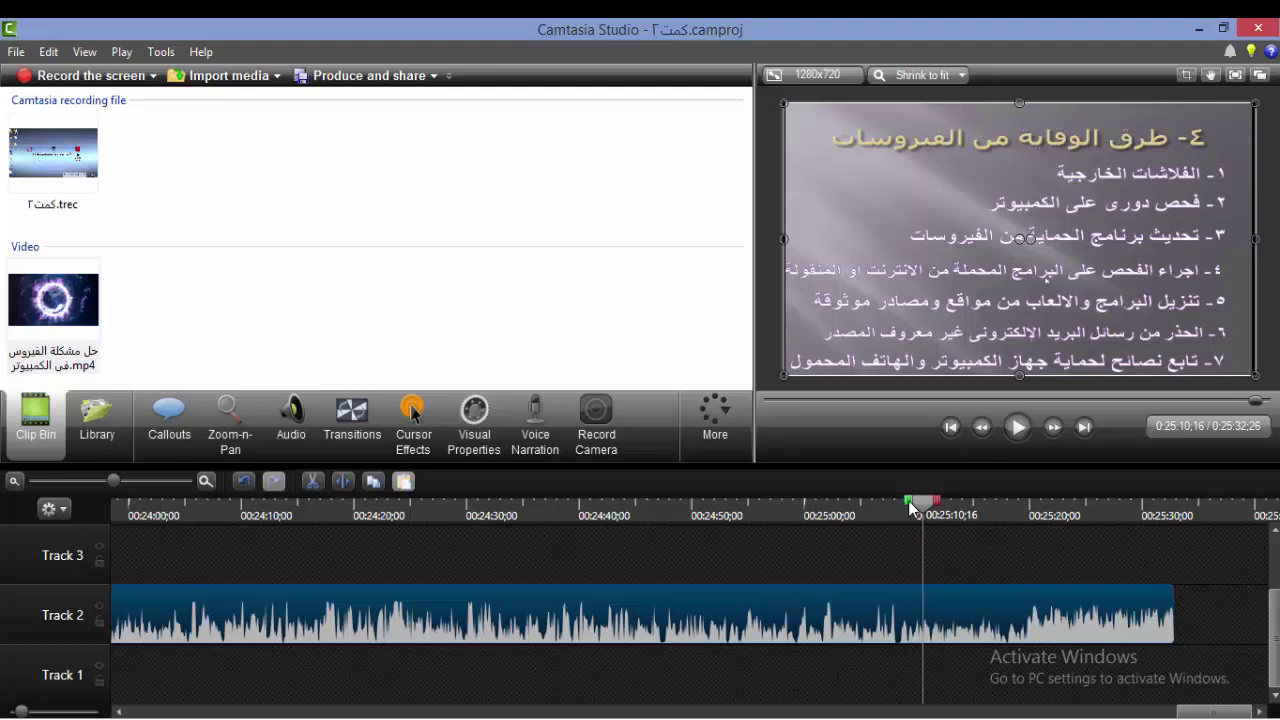
pyautogui.moveTo(911, 508); pyautogui.dragTo(222, 508)
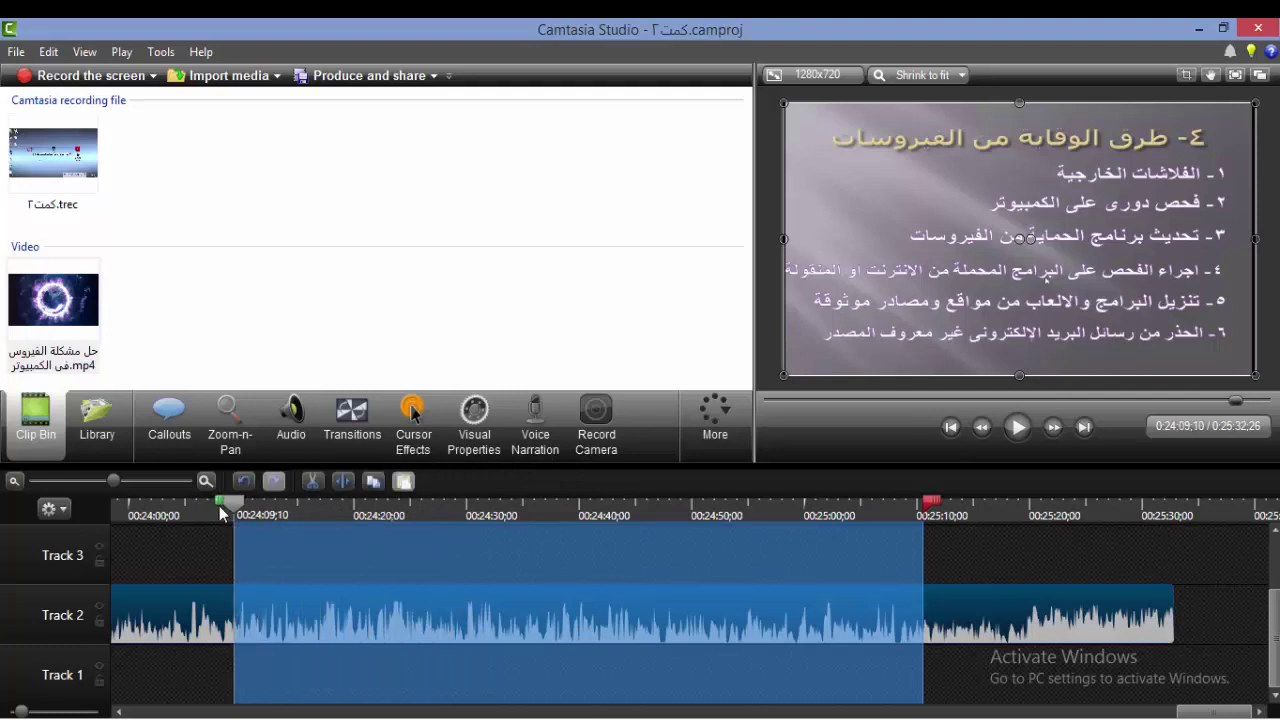
pyautogui.moveTo(938, 505); pyautogui.dragTo(946, 505)
pyautogui.moveTo(221, 508); pyautogui.dragTo(196, 510)
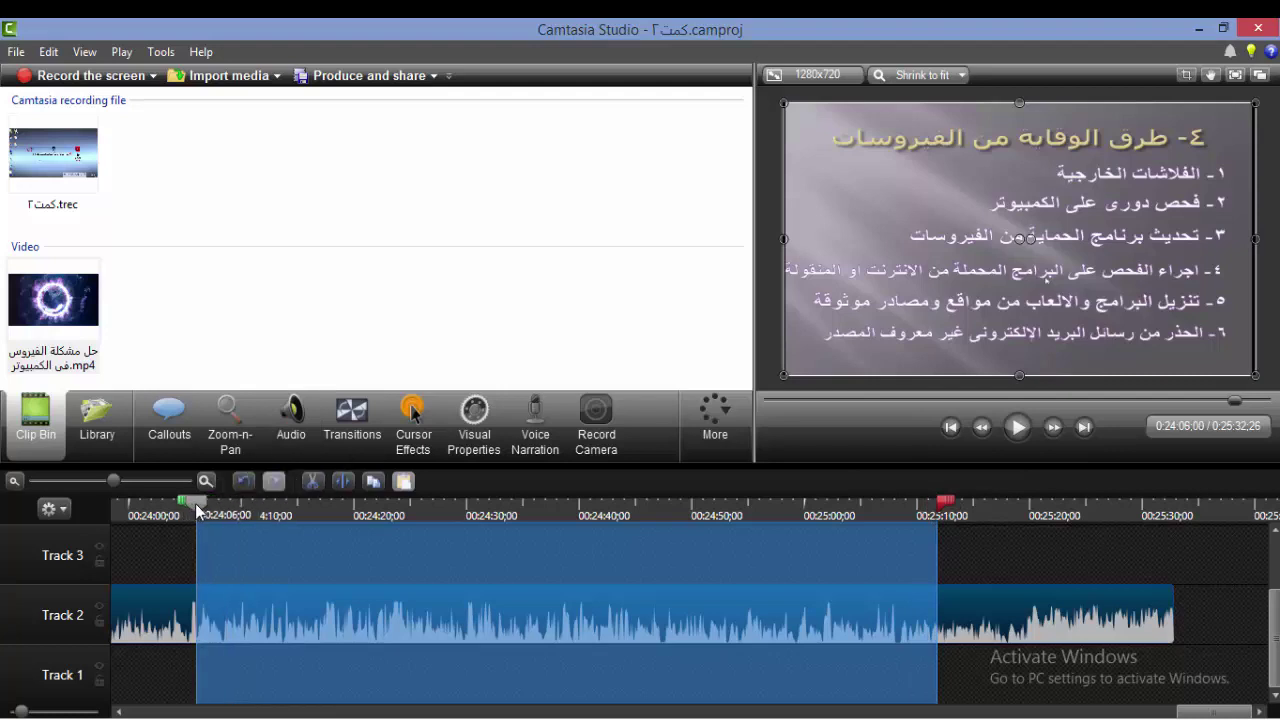
pyautogui.moveTo(585, 555); pyautogui.dragTo(352, 562)
pyautogui.moveTo(352, 510); pyautogui.dragTo(242, 513)
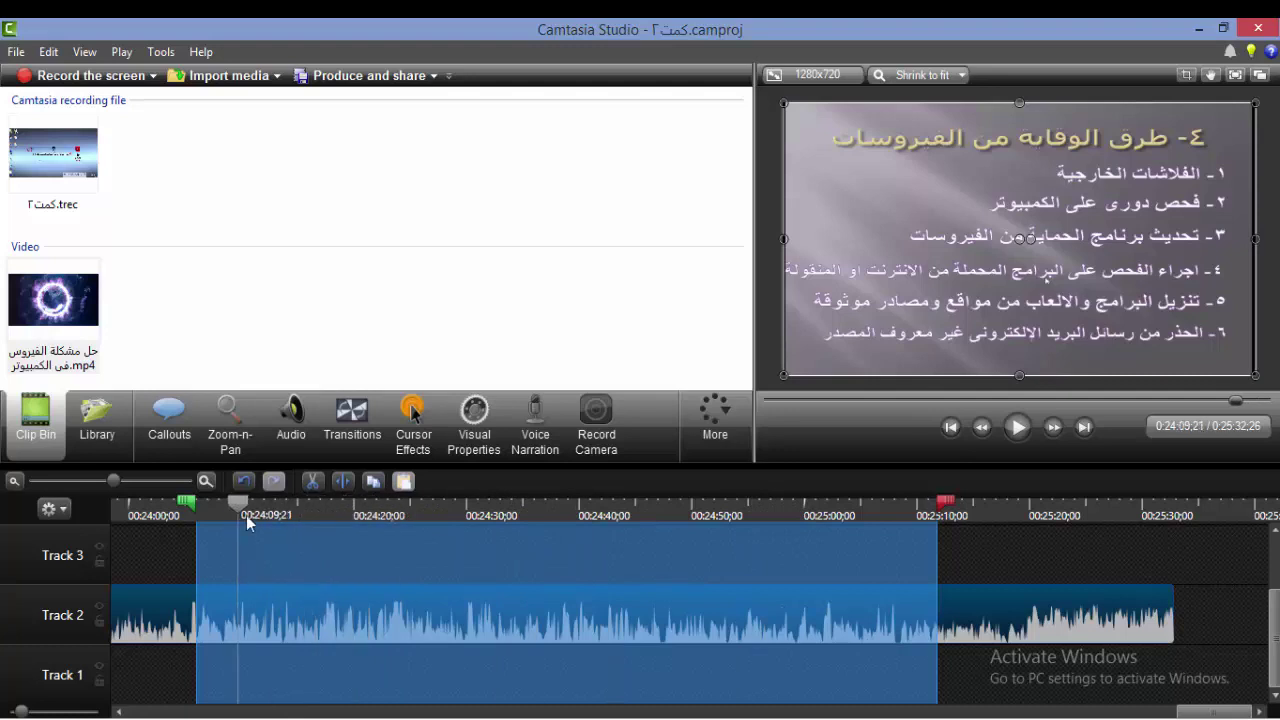
pyautogui.click(312, 484)
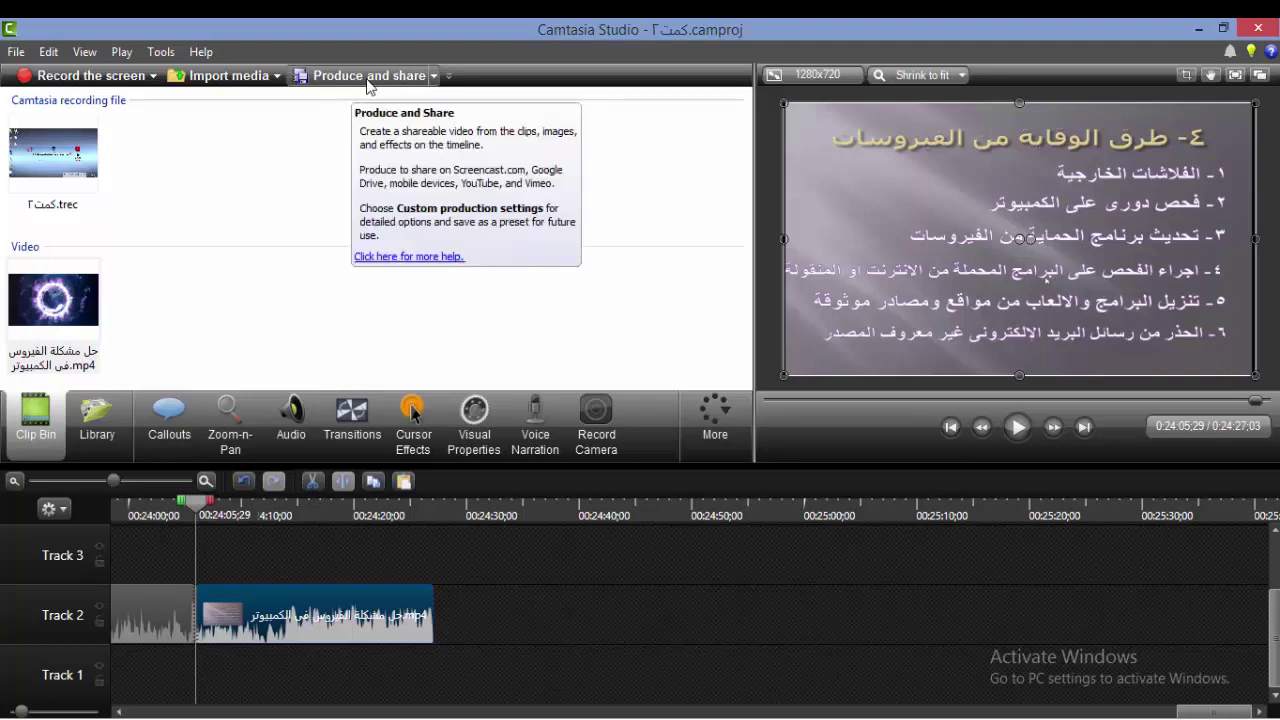
# Step: Start producing the video with the MP4 only (up to 1080p) preset and proceed to the file name and folder settings
pyautogui.click(365, 80)
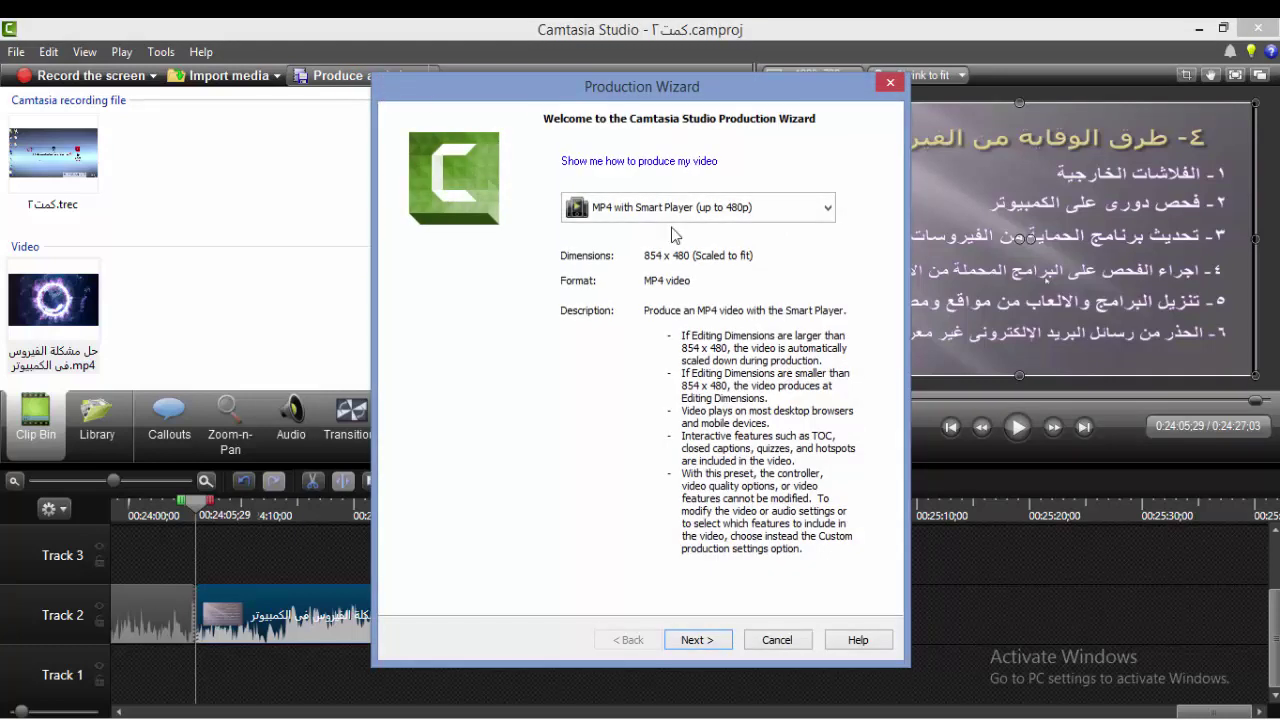
pyautogui.click(680, 208)
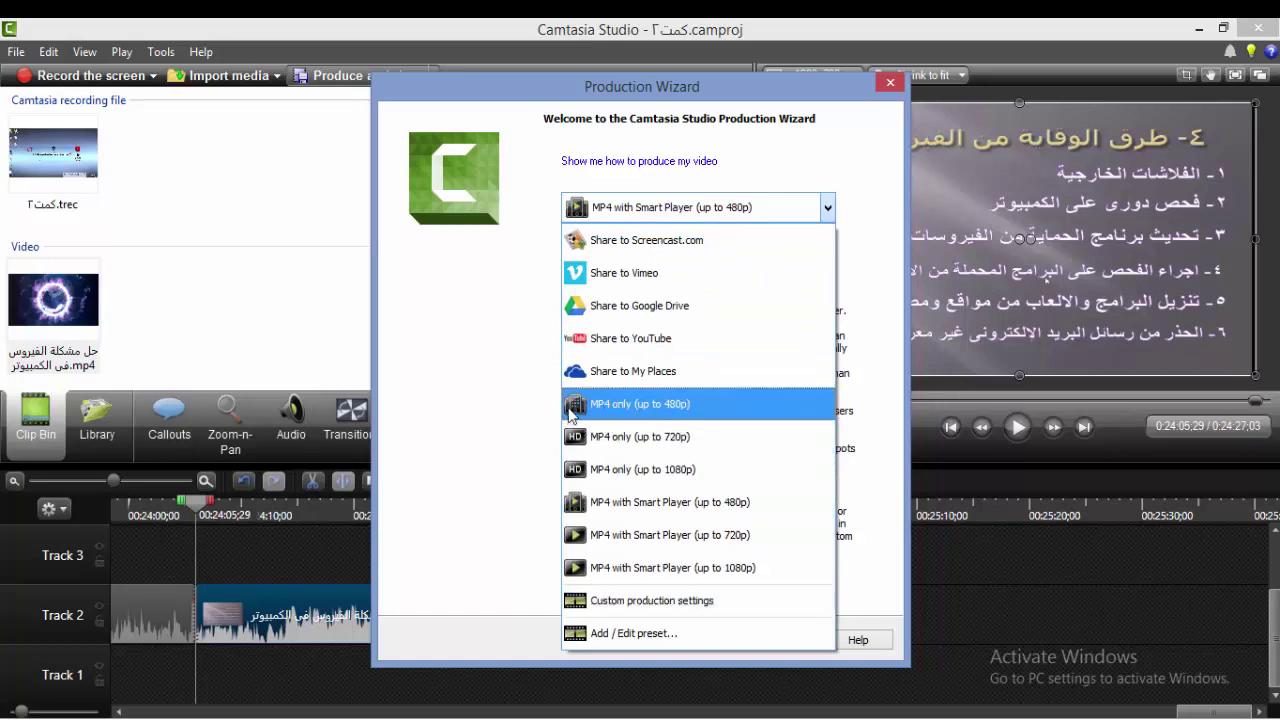
pyautogui.click(687, 469)
pyautogui.click(696, 640)
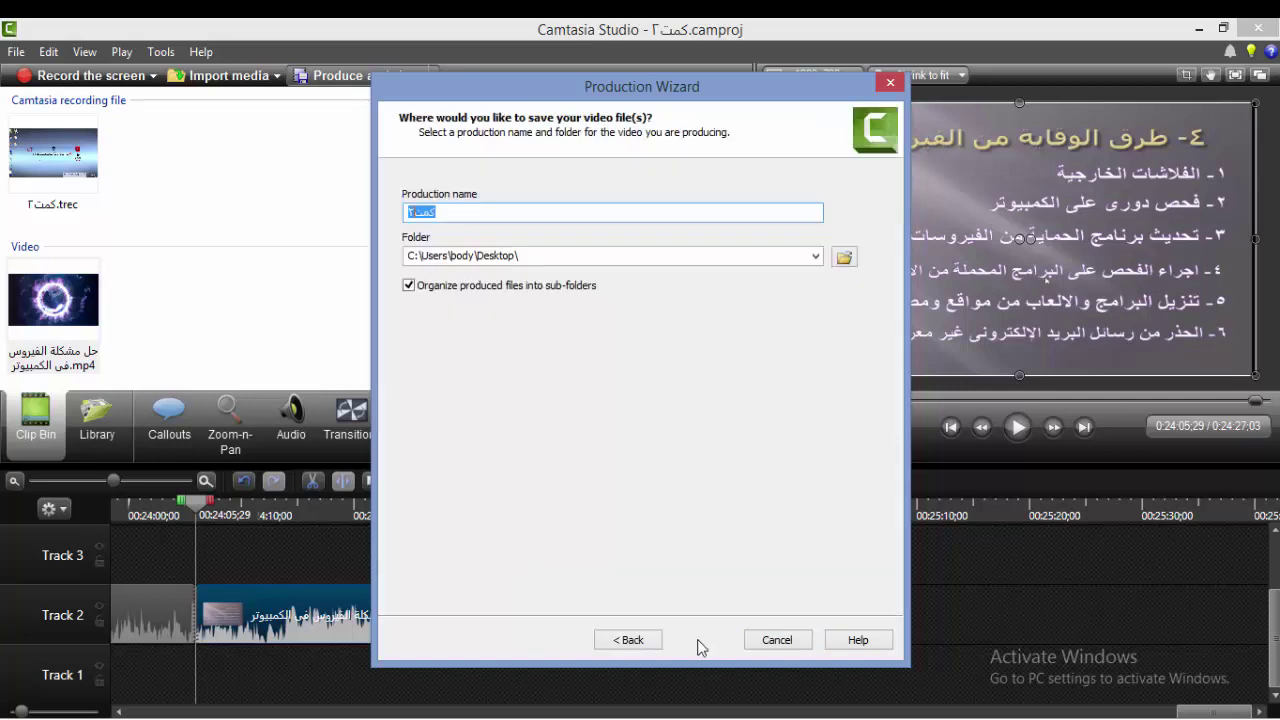
# Step: Examine the production name, the available save folders and the file type choices, then cancel choosing a location
pyautogui.click(474, 208)
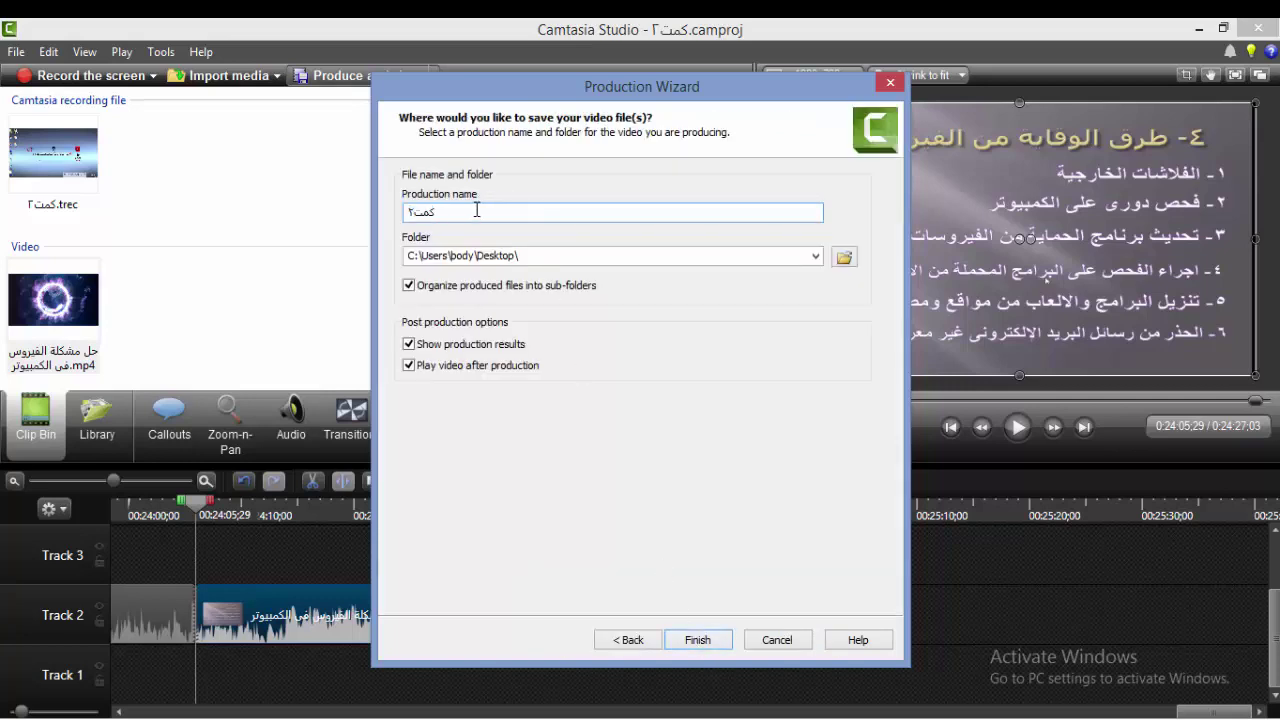
pyautogui.doubleClick(476, 210)
pyautogui.click(453, 212)
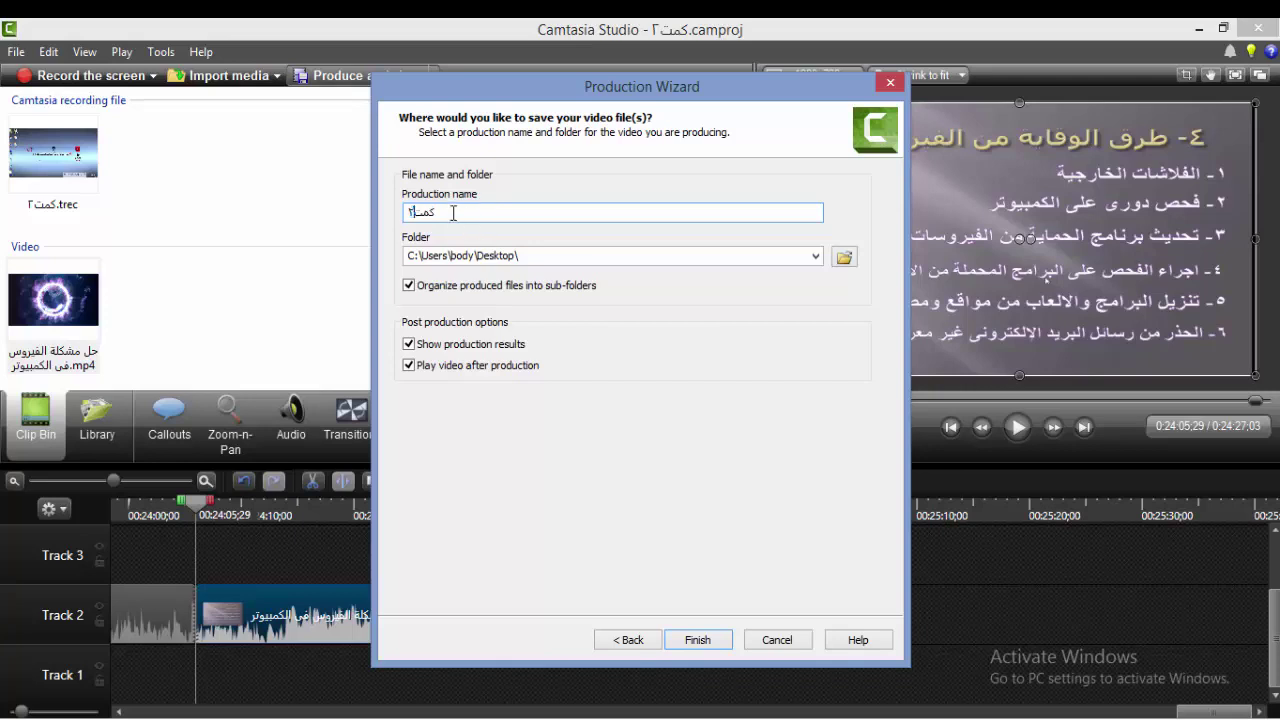
pyautogui.click(549, 252)
pyautogui.click(844, 259)
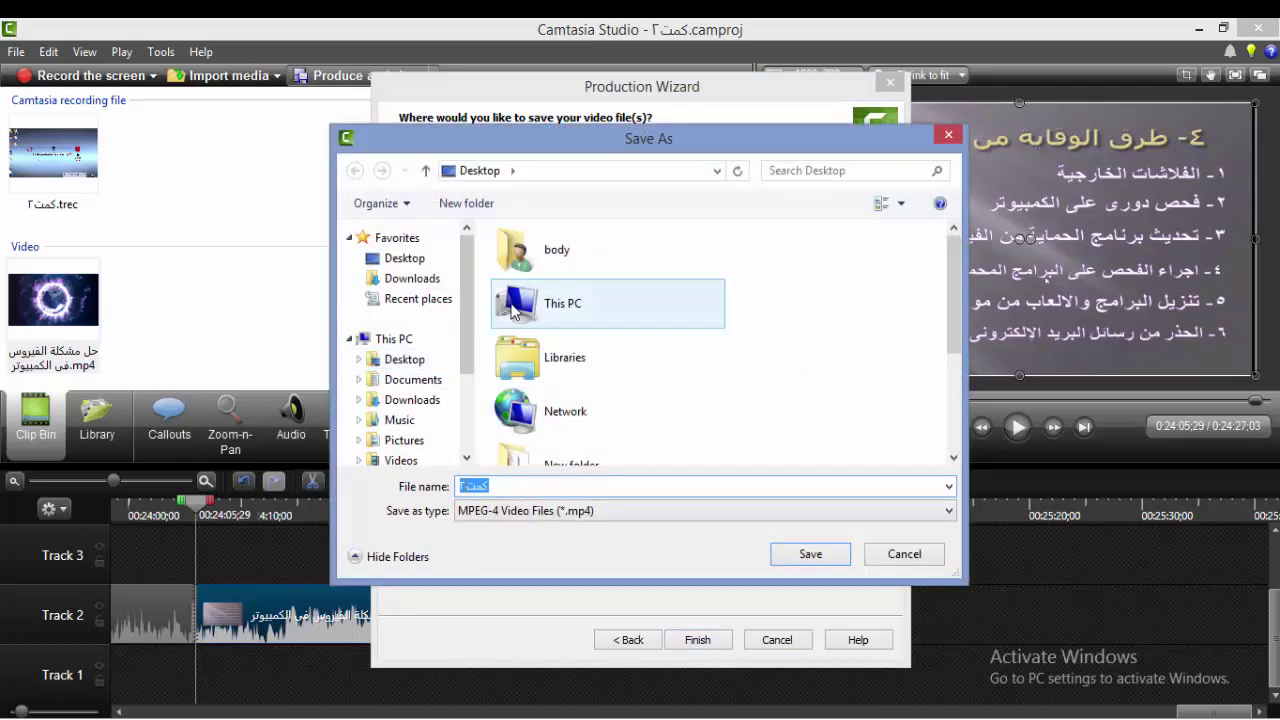
pyautogui.moveTo(948, 352); pyautogui.dragTo(946, 446)
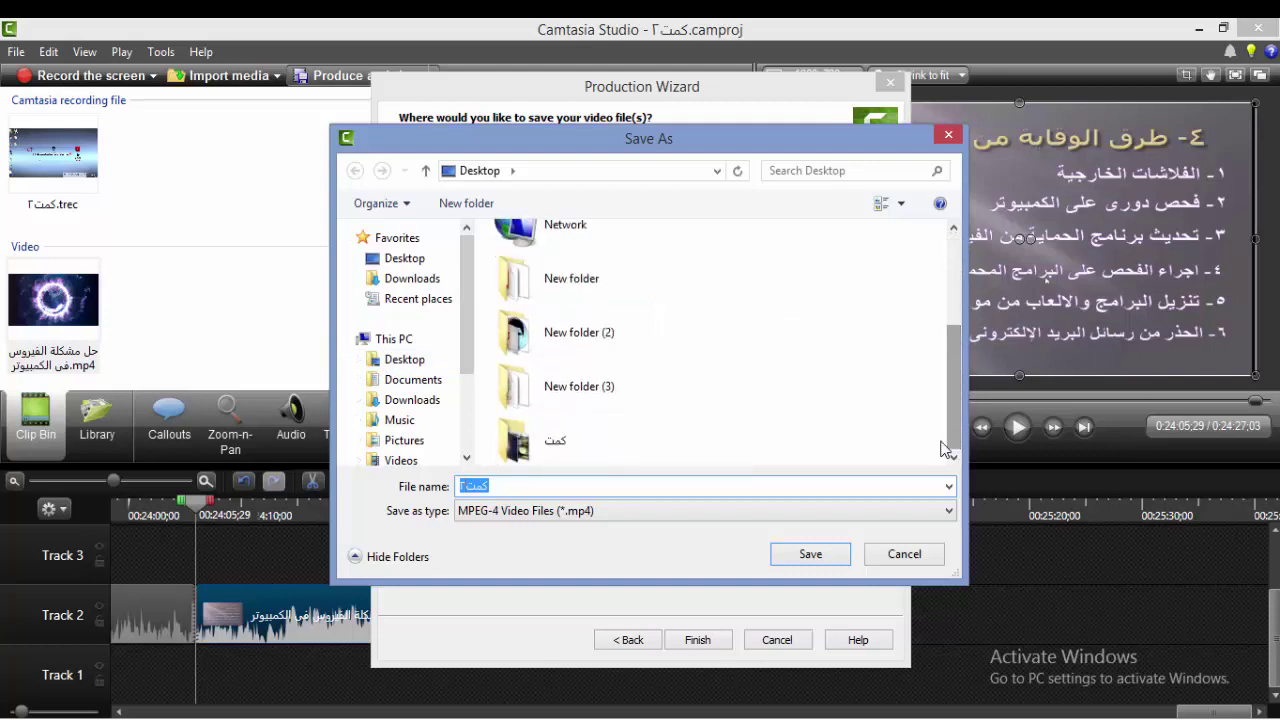
pyautogui.moveTo(467, 380); pyautogui.dragTo(467, 452)
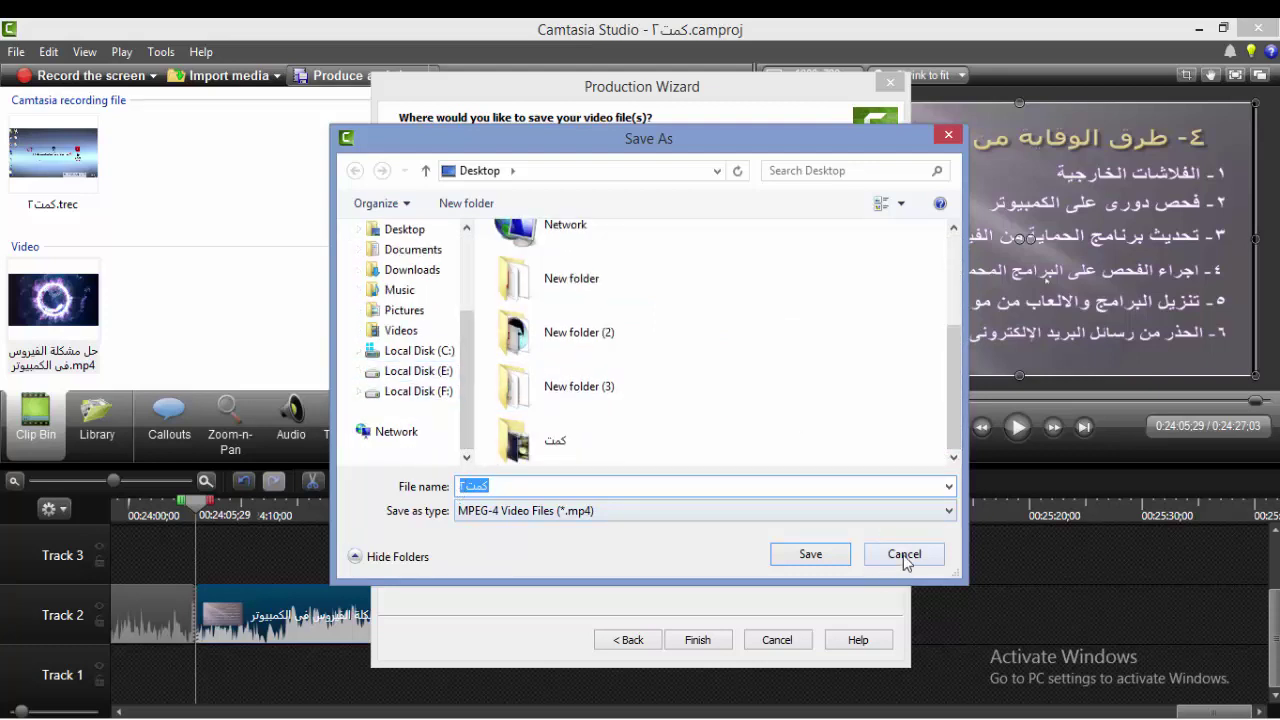
pyautogui.click(590, 512)
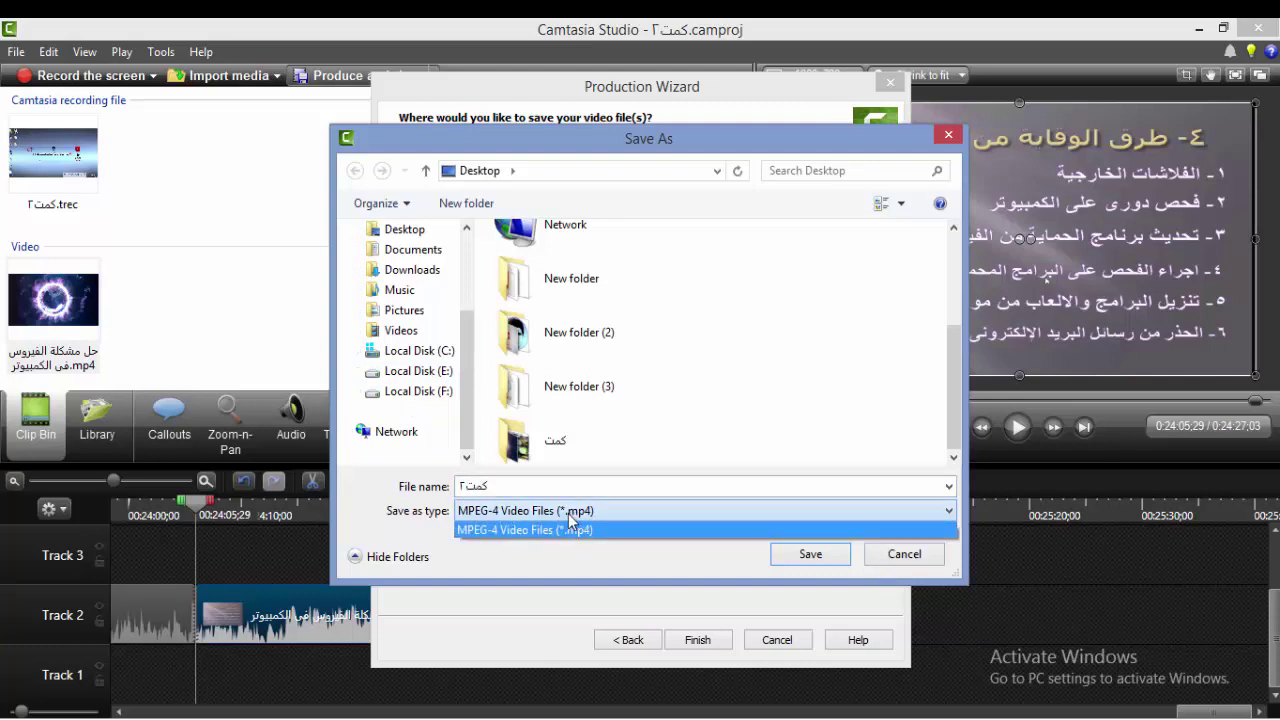
pyautogui.click(888, 555)
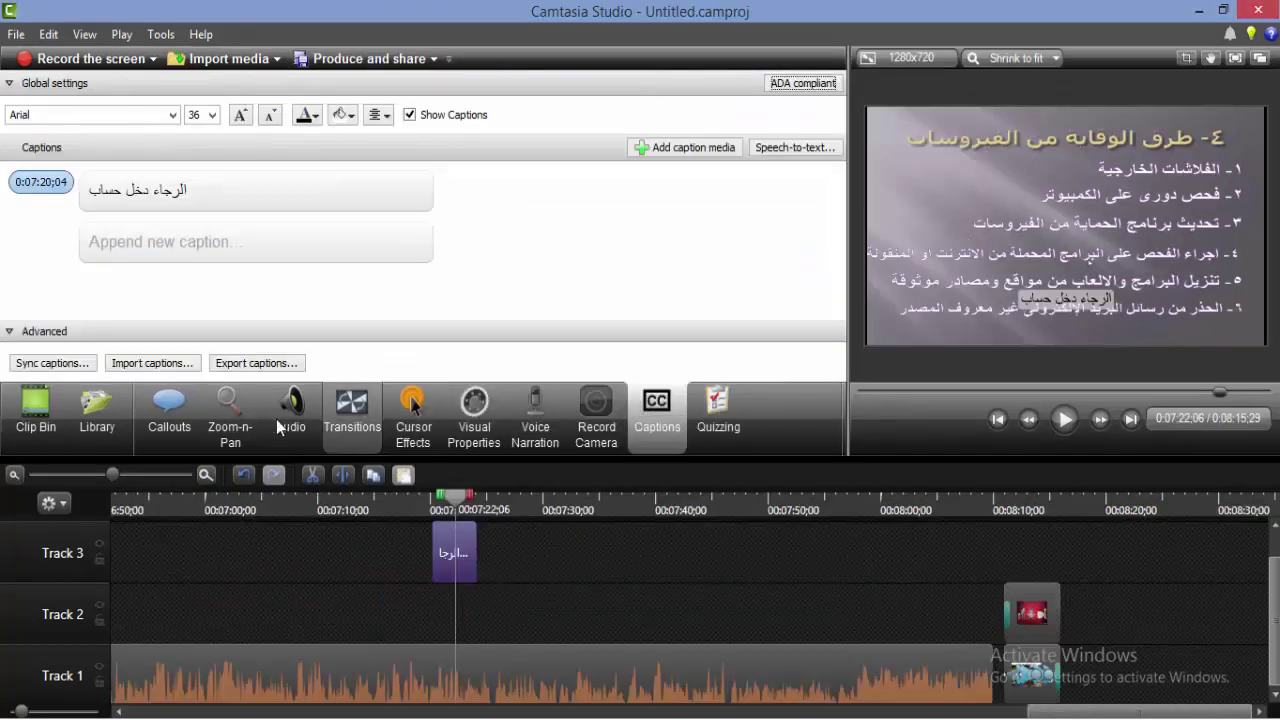
# Step: In the Untitled project, view the audio, callout, Zoom-n-Pan, cursor effects and visual properties options
pyautogui.click(291, 410)
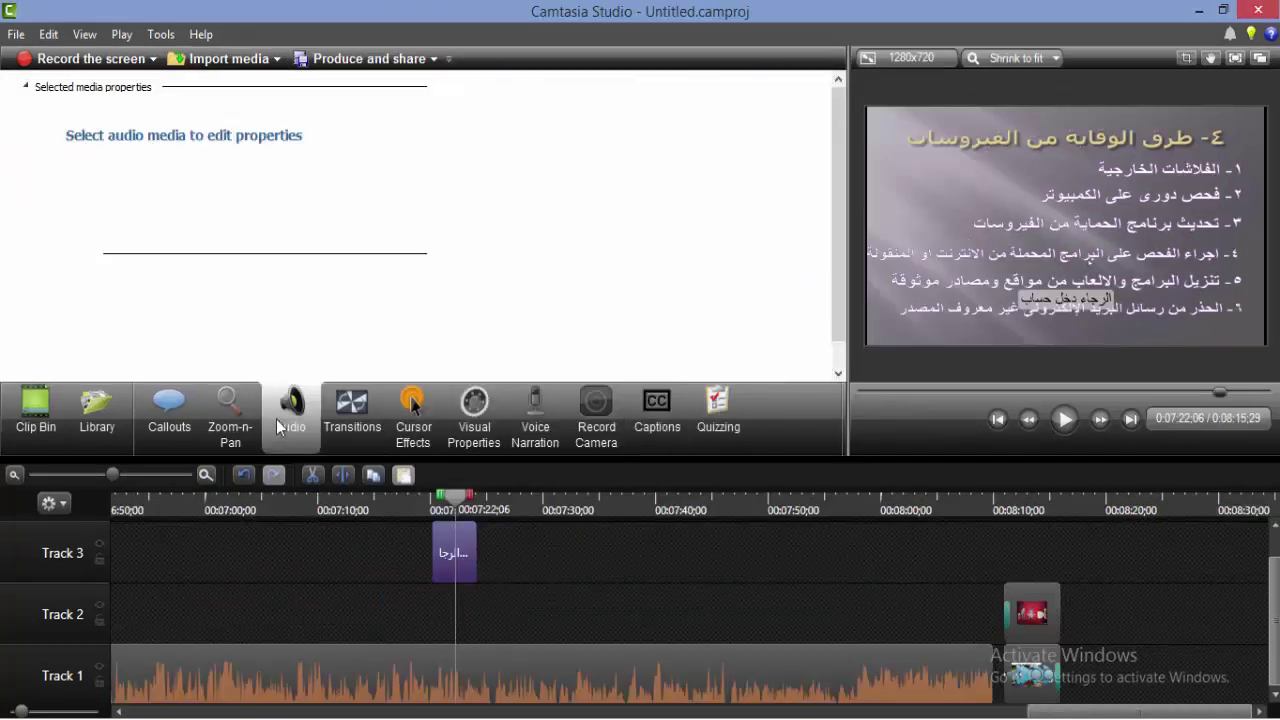
pyautogui.click(165, 410)
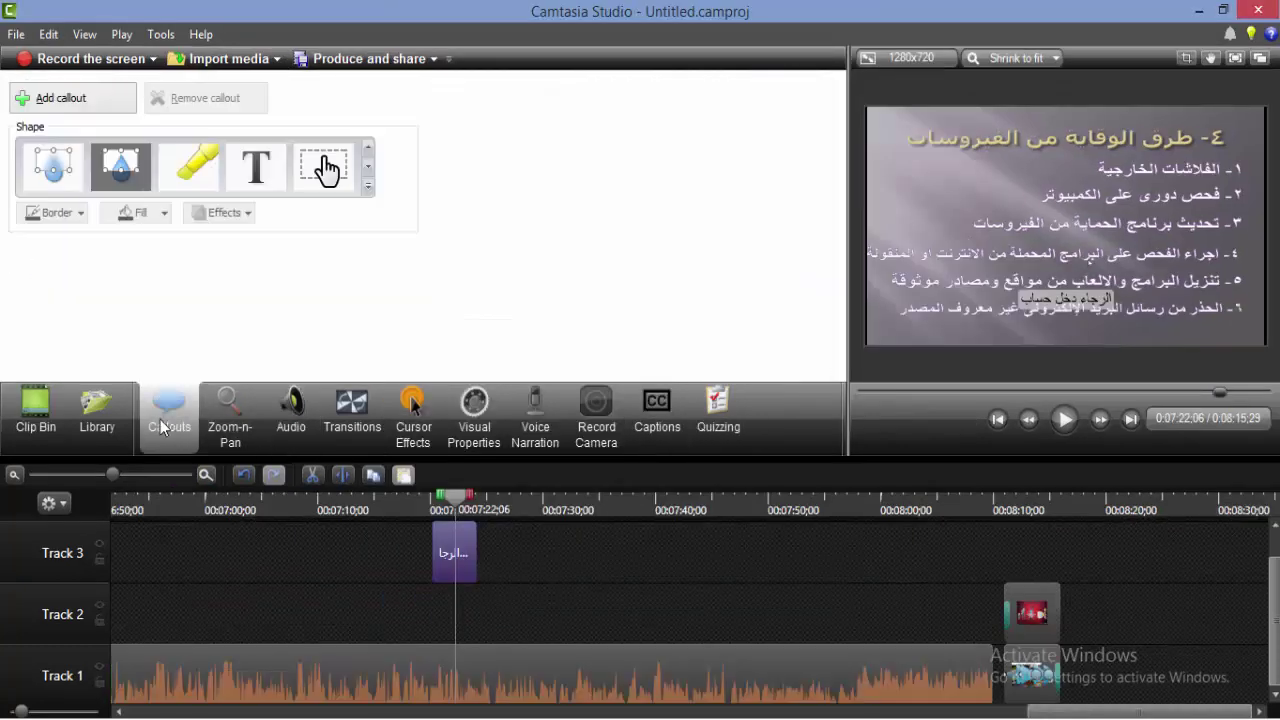
pyautogui.click(230, 410)
pyautogui.click(413, 410)
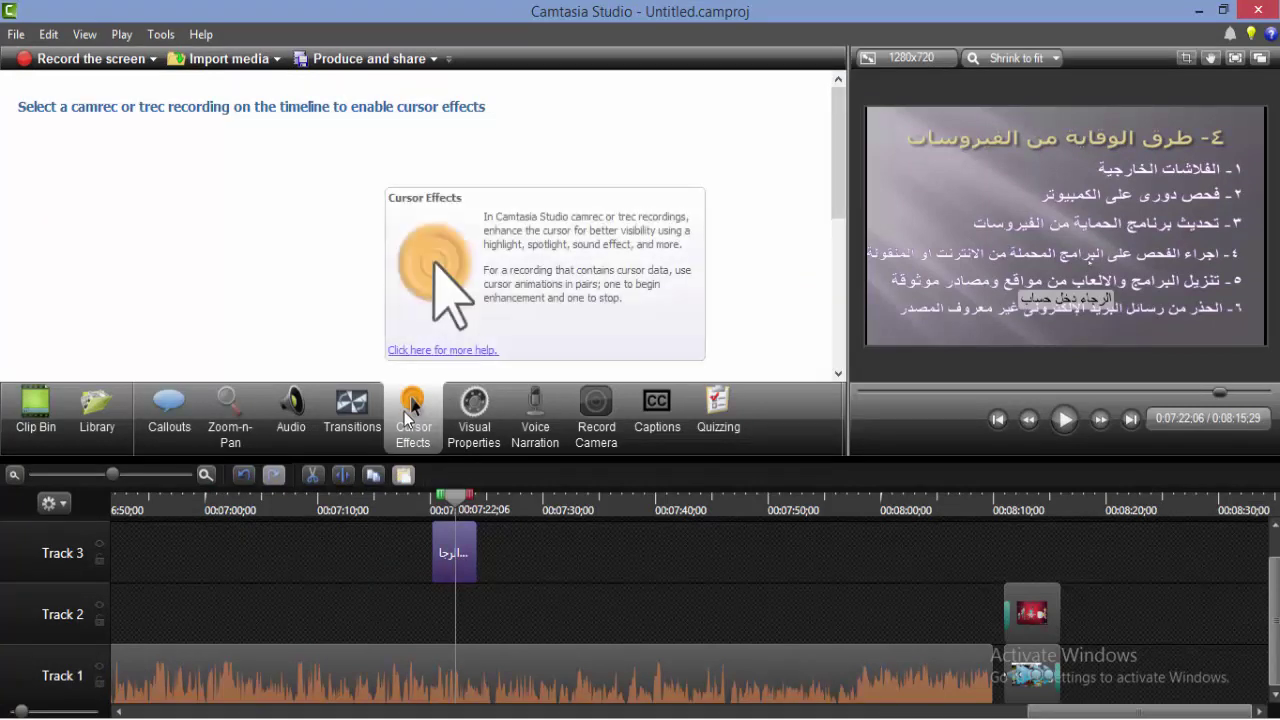
pyautogui.click(476, 418)
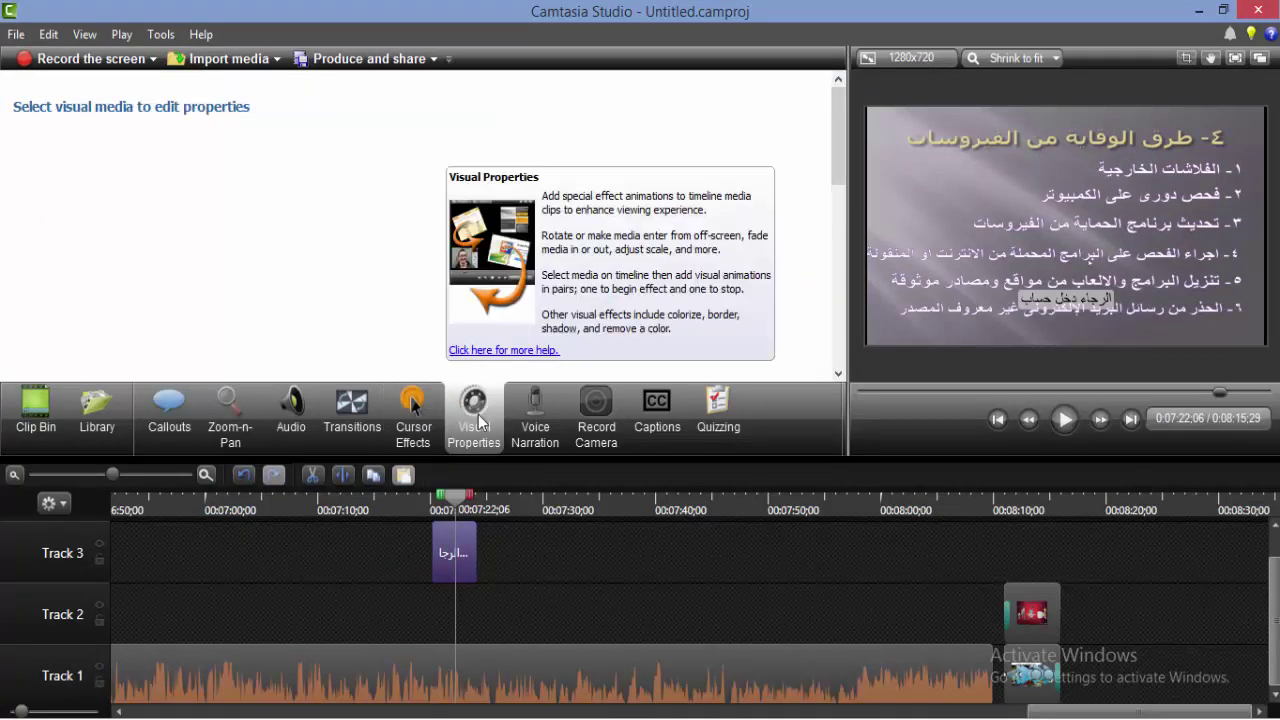